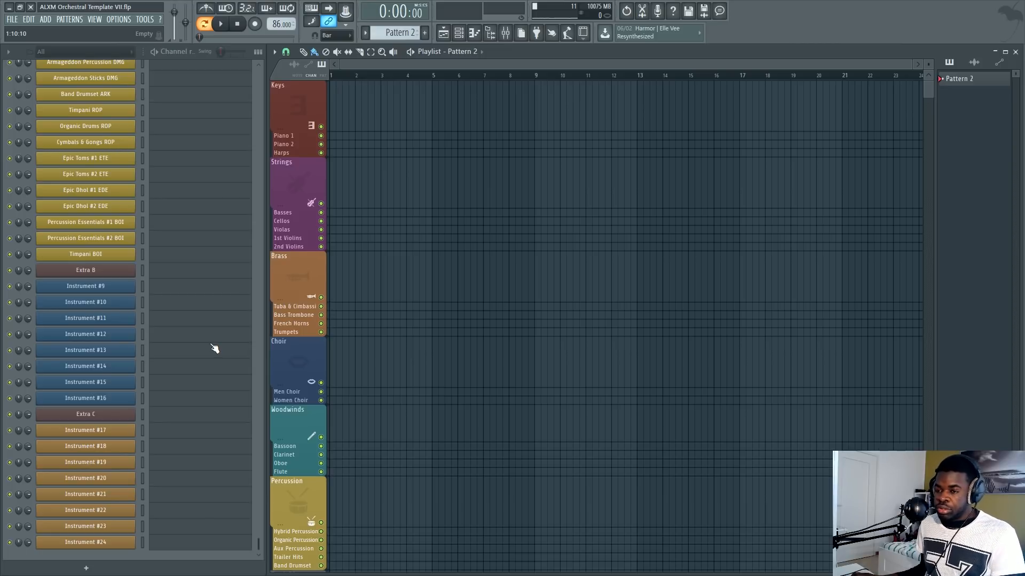
- Open the Keys channel's Kontakt rack to view its loaded instruments, and take a brief look at the mixer
{"action": "key", "text": "alt+Tab"}
{"action": "key", "text": "alt+Tab"}
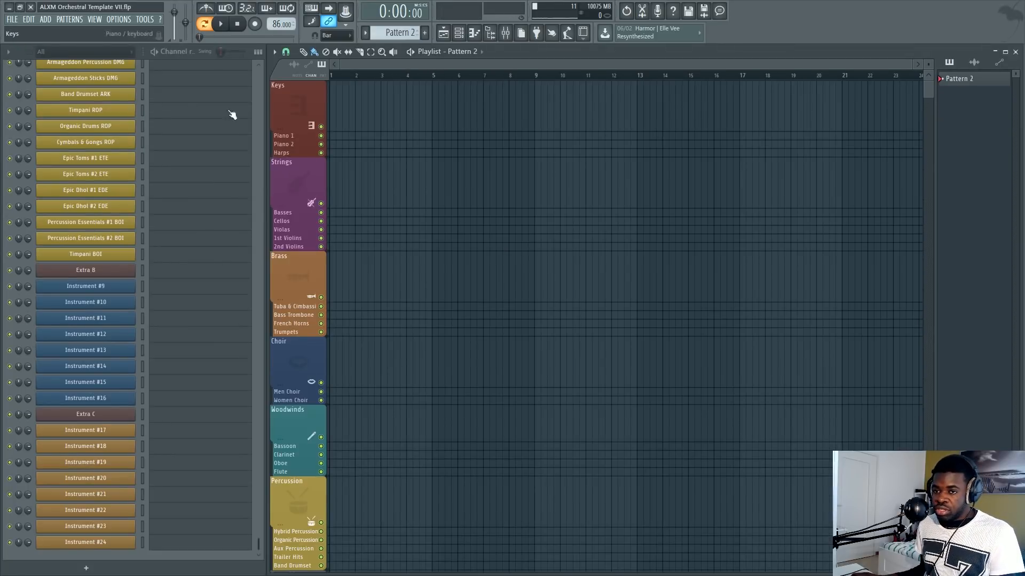
{"action": "scroll", "coordinate": [178, 245], "scroll_direction": "up", "scroll_amount": 15}
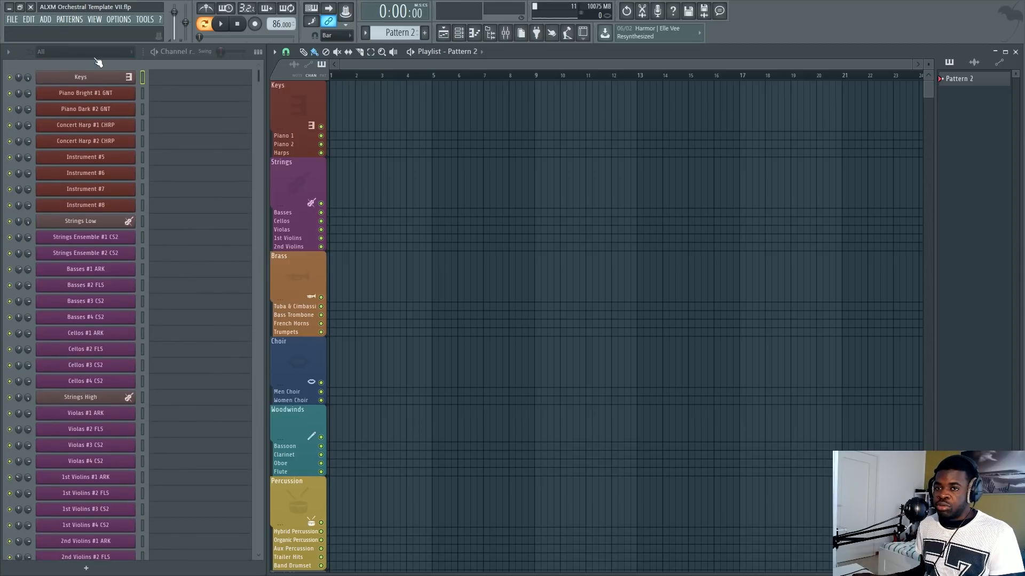
{"action": "left_click", "coordinate": [114, 77]}
{"action": "scroll", "coordinate": [104, 204], "scroll_direction": "down", "scroll_amount": 9}
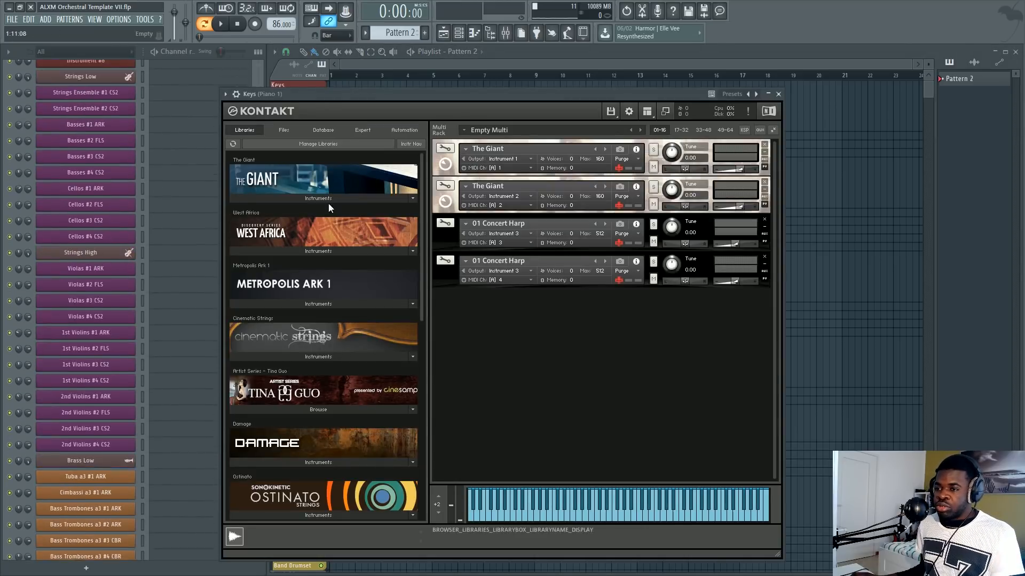
{"action": "key", "text": "F9"}
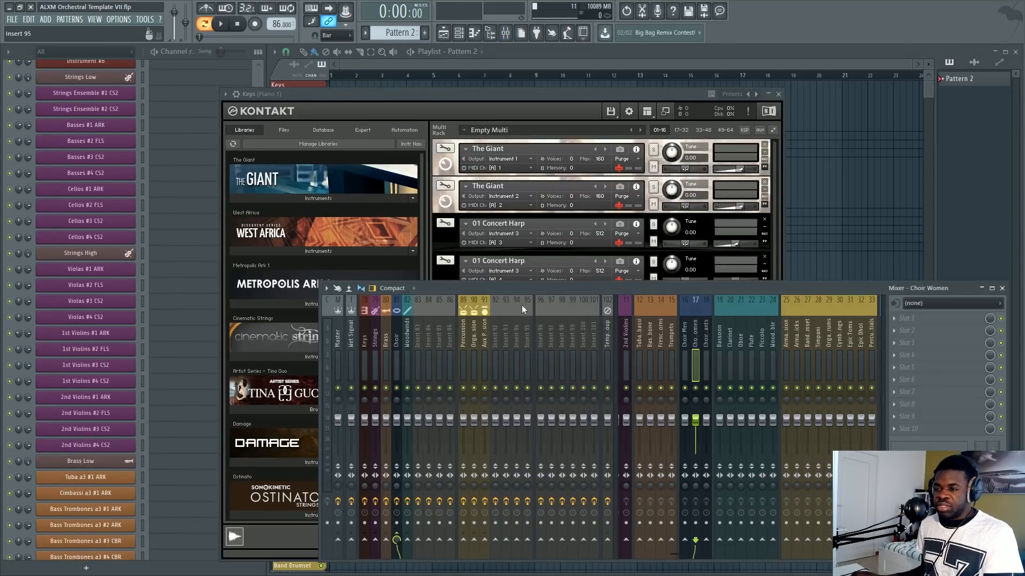
{"action": "key", "text": "F9"}
- View the controls of the Piano Bright #1 GNT channel and close its window
{"action": "scroll", "coordinate": [149, 178], "scroll_direction": "up", "scroll_amount": 9}
{"action": "left_click", "coordinate": [109, 94]}
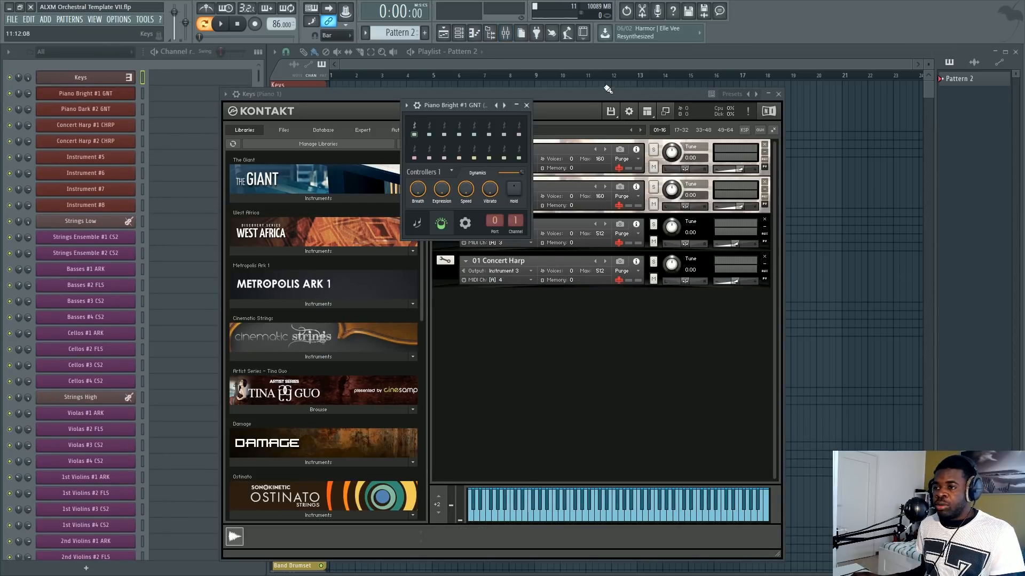
{"action": "left_click", "coordinate": [526, 105]}
{"action": "scroll", "coordinate": [165, 329], "scroll_direction": "down", "scroll_amount": 9}
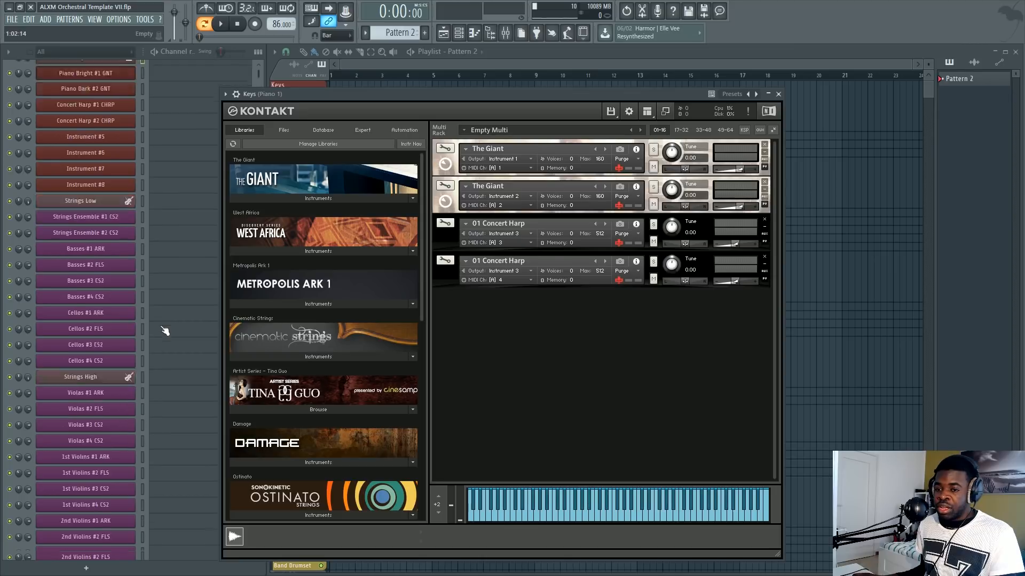
- Bring the playlist to the front and examine the instrument tracks in the mixer, closing the mixer when done
{"action": "left_click", "coordinate": [903, 299]}
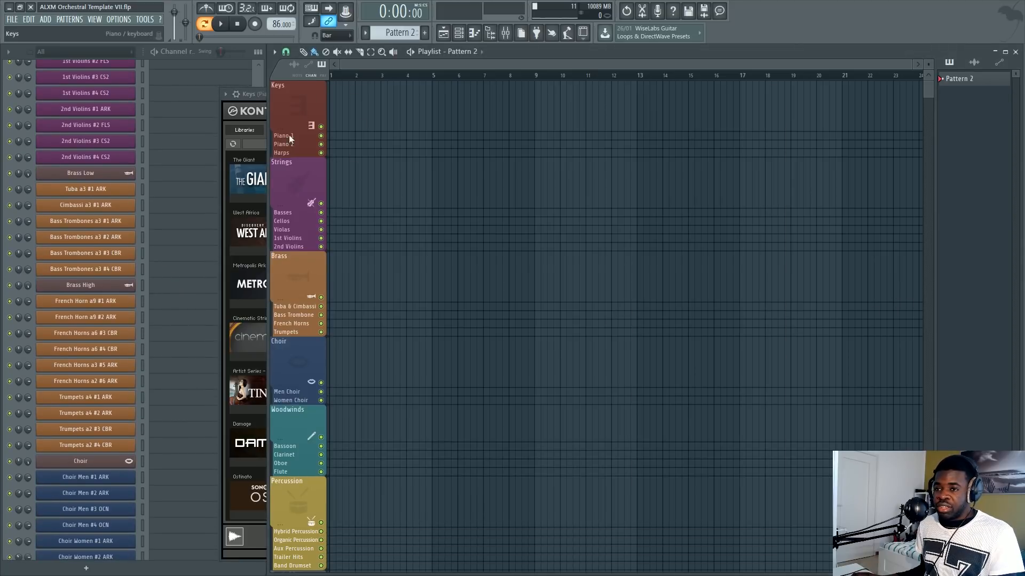
{"action": "left_click", "coordinate": [155, 52]}
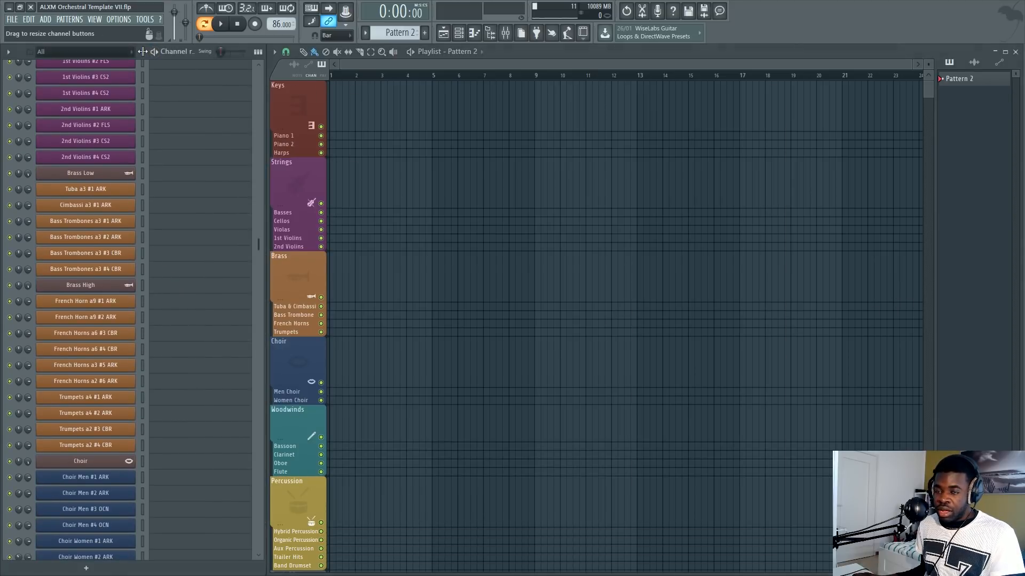
{"action": "key", "text": "F9"}
{"action": "scroll", "coordinate": [684, 345], "scroll_direction": "down", "scroll_amount": 2}
{"action": "scroll", "coordinate": [733, 355], "scroll_direction": "up", "scroll_amount": 5}
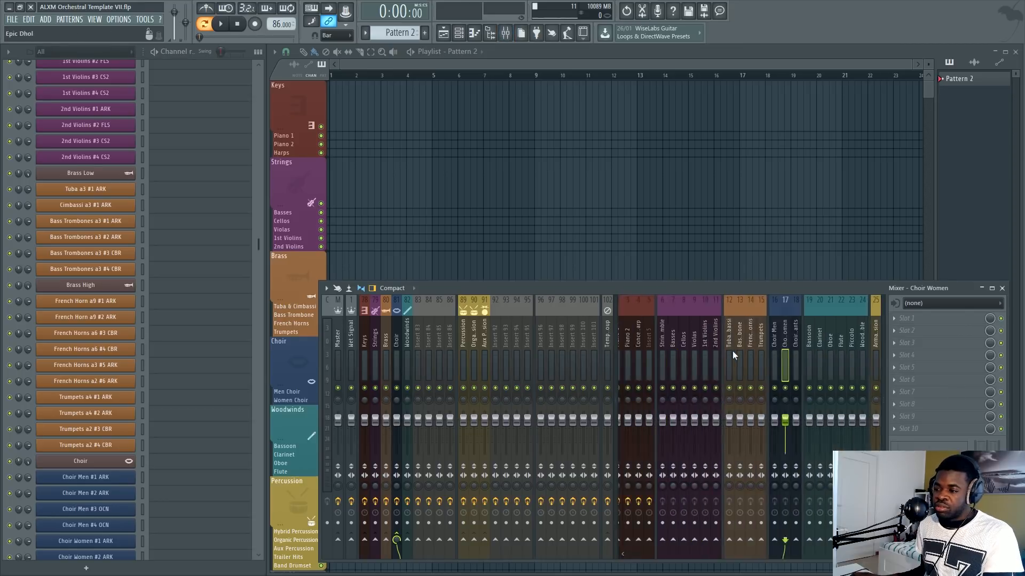
{"action": "key", "text": "F9"}
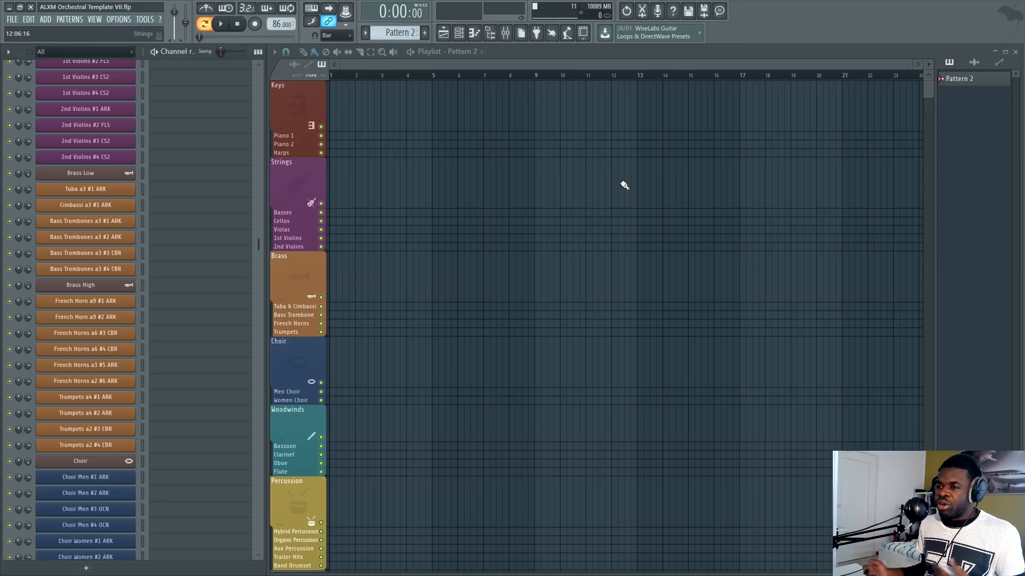
- Look through the channel rack's instrument groups, from the Extra channels up to Keys and back to the brass section
{"action": "scroll", "coordinate": [241, 226], "scroll_direction": "down", "scroll_amount": 10}
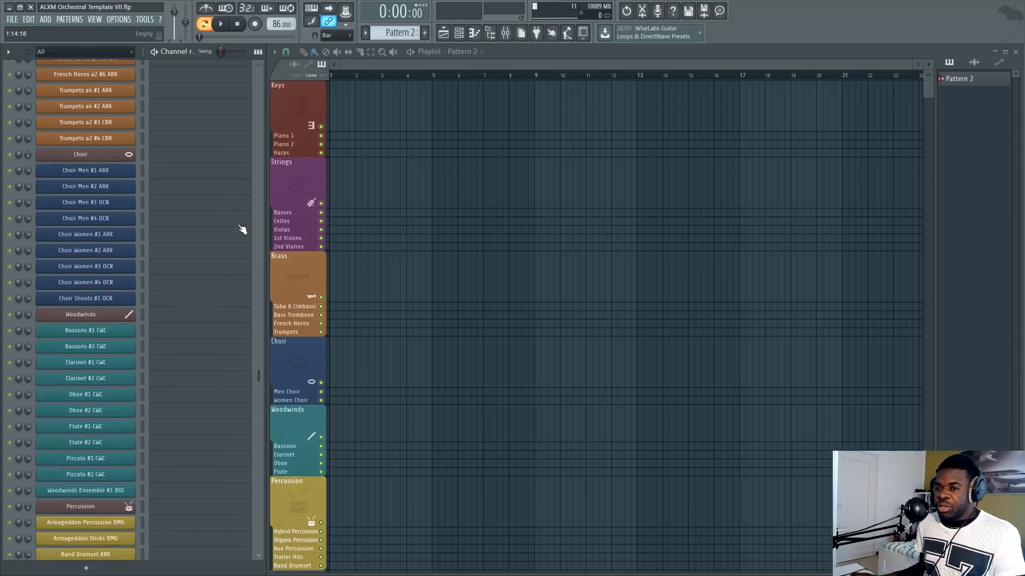
{"action": "scroll", "coordinate": [235, 258], "scroll_direction": "down", "scroll_amount": 6}
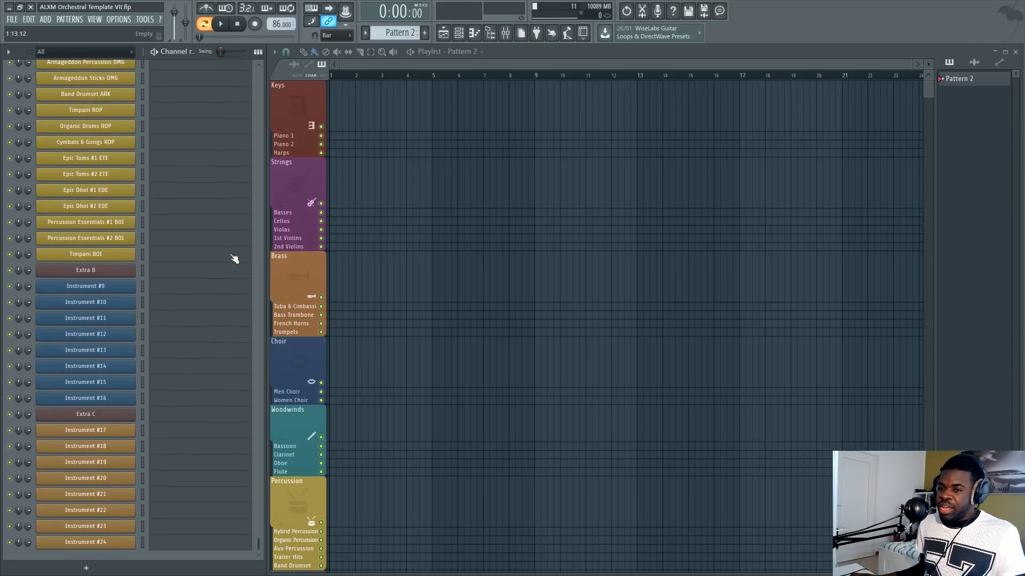
{"action": "scroll", "coordinate": [235, 259], "scroll_direction": "up", "scroll_amount": 1}
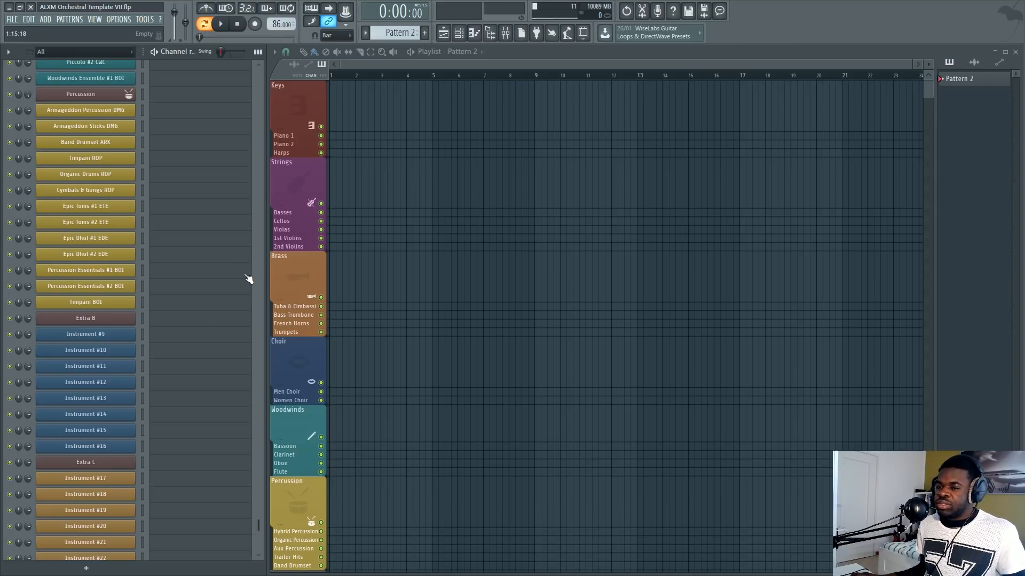
{"action": "scroll", "coordinate": [241, 296], "scroll_direction": "up", "scroll_amount": 4}
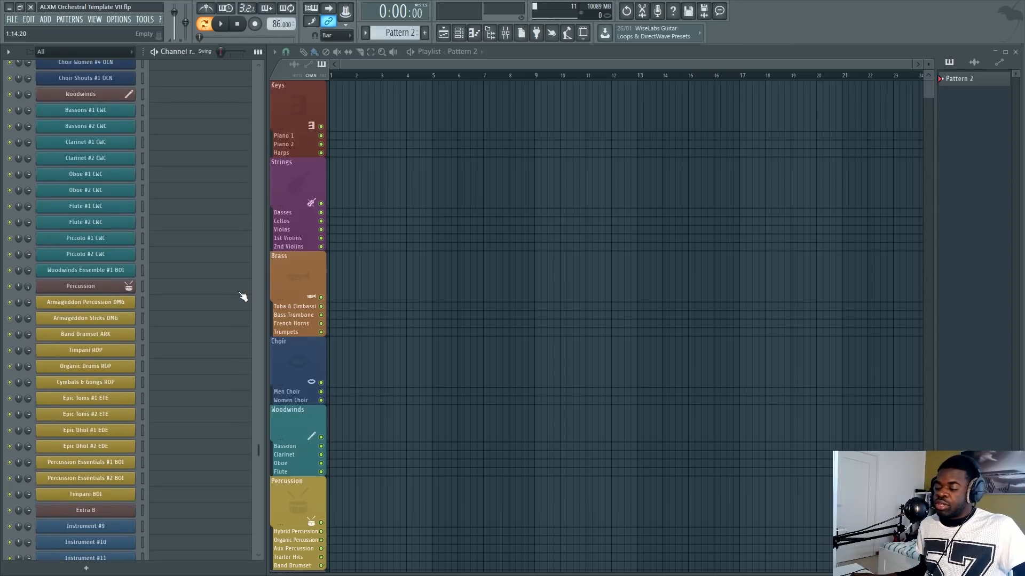
{"action": "scroll", "coordinate": [240, 291], "scroll_direction": "up", "scroll_amount": 12}
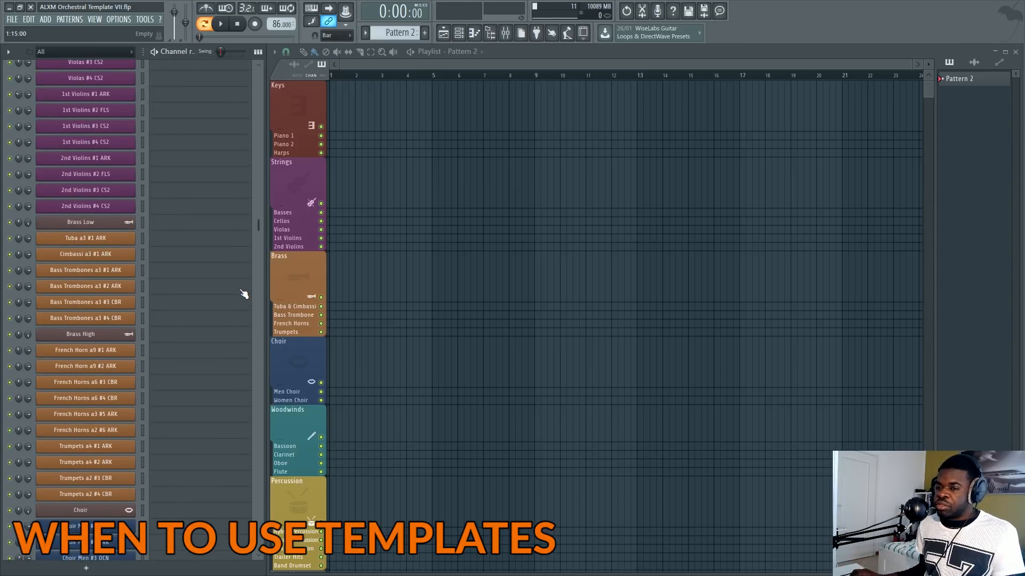
{"action": "scroll", "coordinate": [243, 294], "scroll_direction": "up", "scroll_amount": 8}
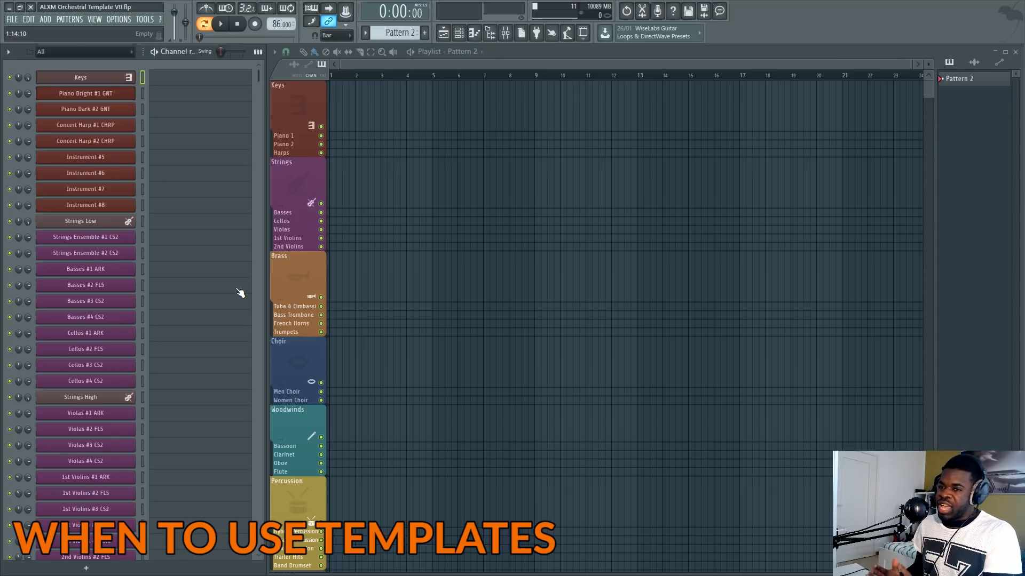
{"action": "scroll", "coordinate": [211, 282], "scroll_direction": "down", "scroll_amount": 11}
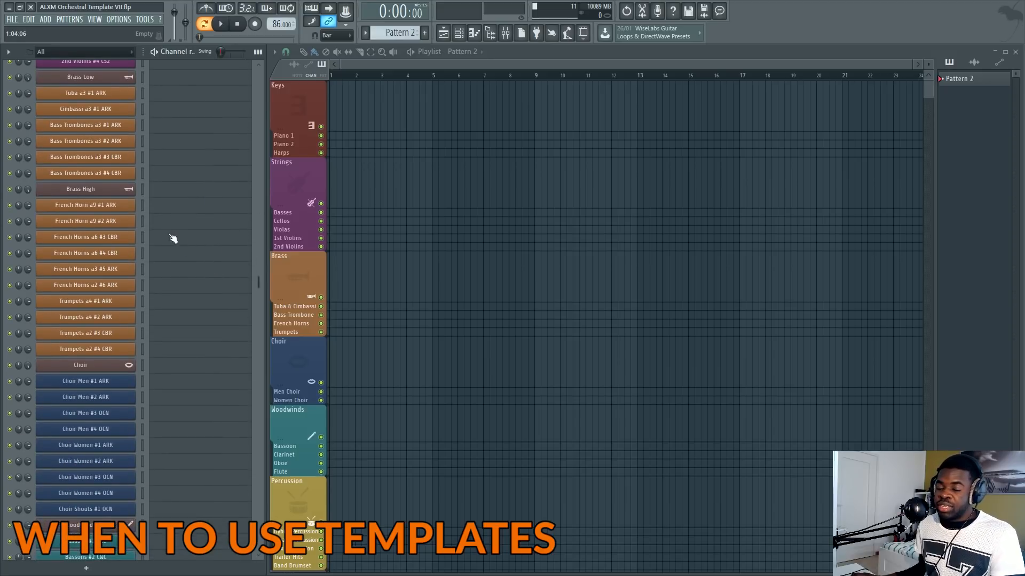
{"action": "scroll", "coordinate": [182, 256], "scroll_direction": "up", "scroll_amount": 4}
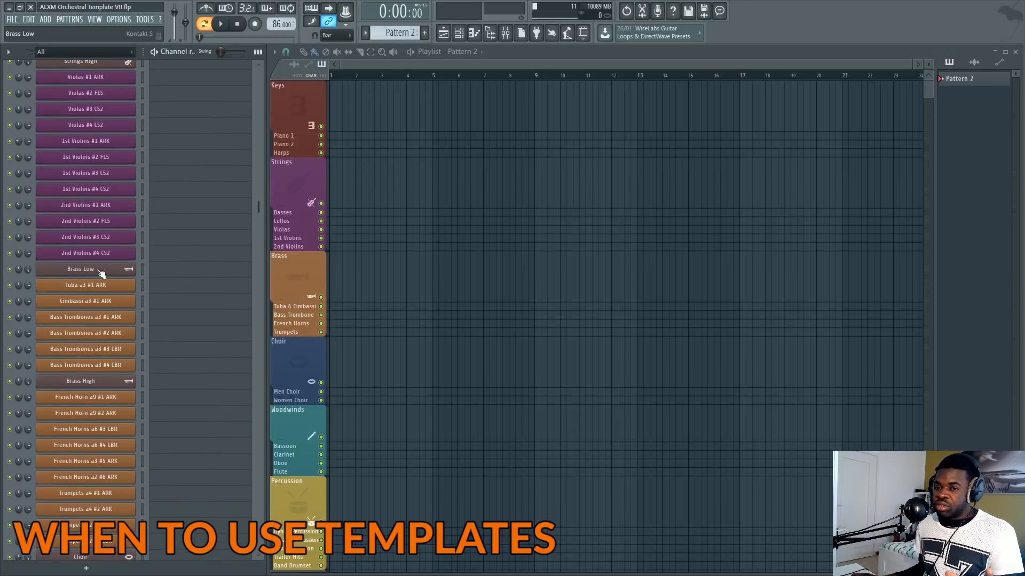
- Open the Brass Low channel's Kontakt rack and look through the rest of the template's channel list
{"action": "left_click", "coordinate": [101, 273]}
{"action": "scroll", "coordinate": [253, 239], "scroll_direction": "up", "scroll_amount": 7}
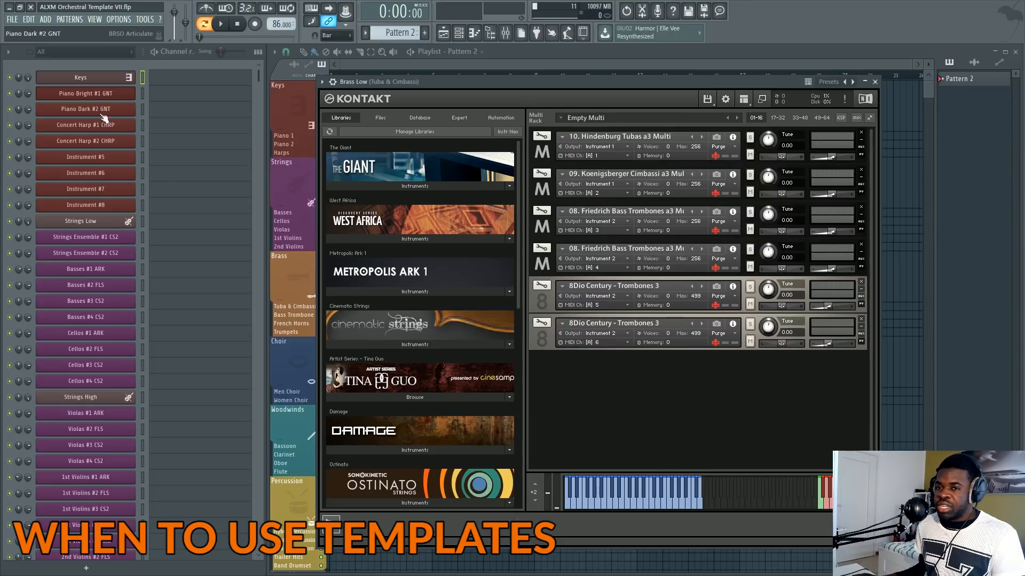
{"action": "scroll", "coordinate": [170, 184], "scroll_direction": "down", "scroll_amount": 6}
{"action": "scroll", "coordinate": [170, 184], "scroll_direction": "down", "scroll_amount": 15}
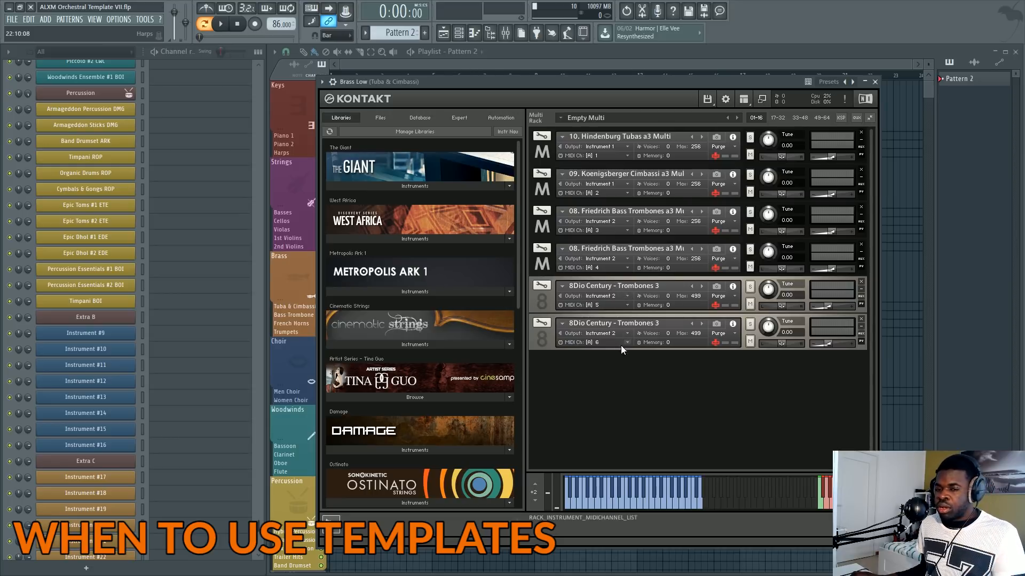
{"action": "scroll", "coordinate": [195, 392], "scroll_direction": "down", "scroll_amount": 3}
{"action": "scroll", "coordinate": [196, 392], "scroll_direction": "up", "scroll_amount": 6}
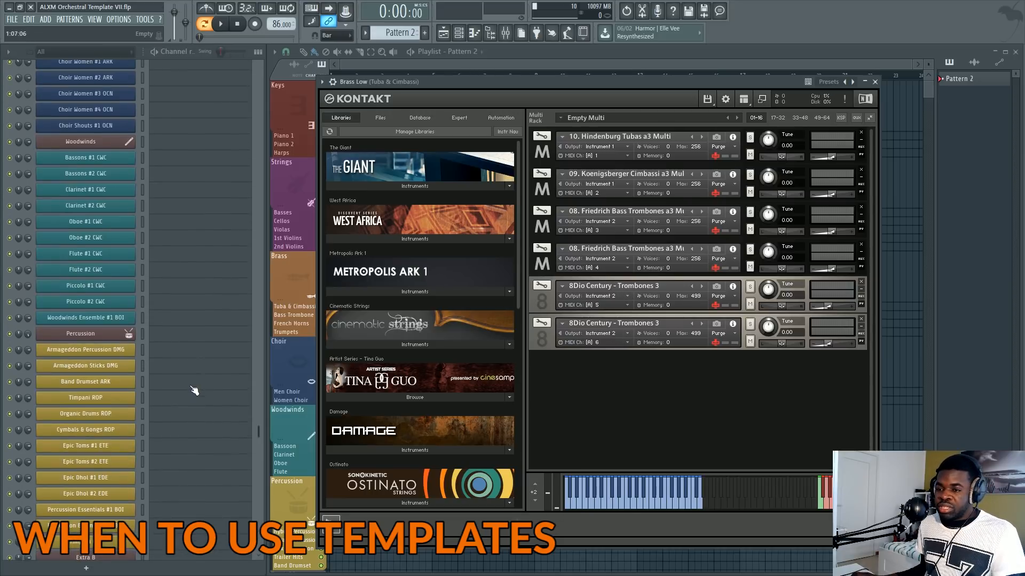
- Return to the playlist and review the channel rack from the woodwinds up to the Keys group
{"action": "left_click", "coordinate": [407, 567]}
{"action": "scroll", "coordinate": [182, 336], "scroll_direction": "up", "scroll_amount": 2}
{"action": "scroll", "coordinate": [182, 336], "scroll_direction": "up", "scroll_amount": 2}
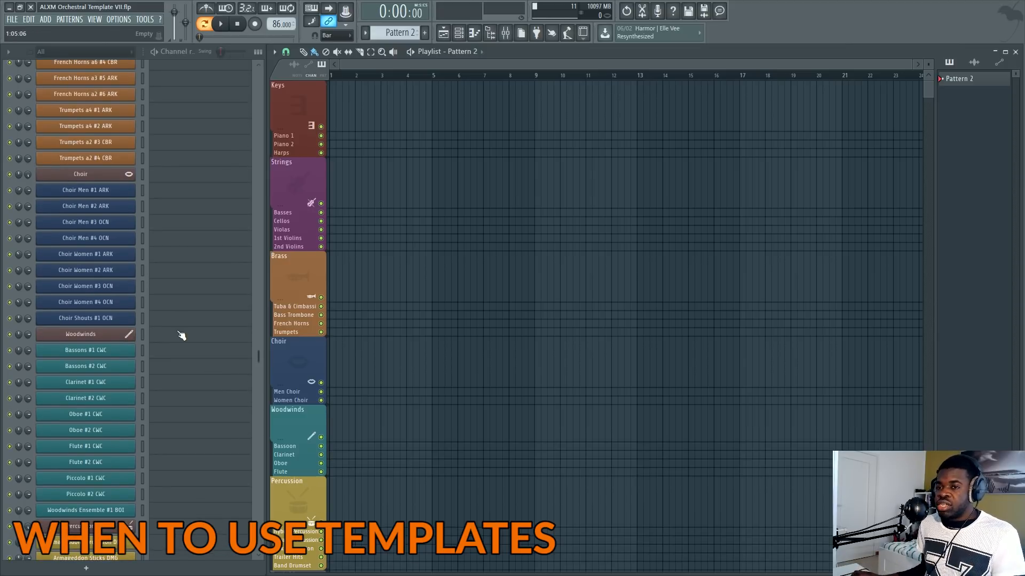
{"action": "scroll", "coordinate": [182, 336], "scroll_direction": "up", "scroll_amount": 12}
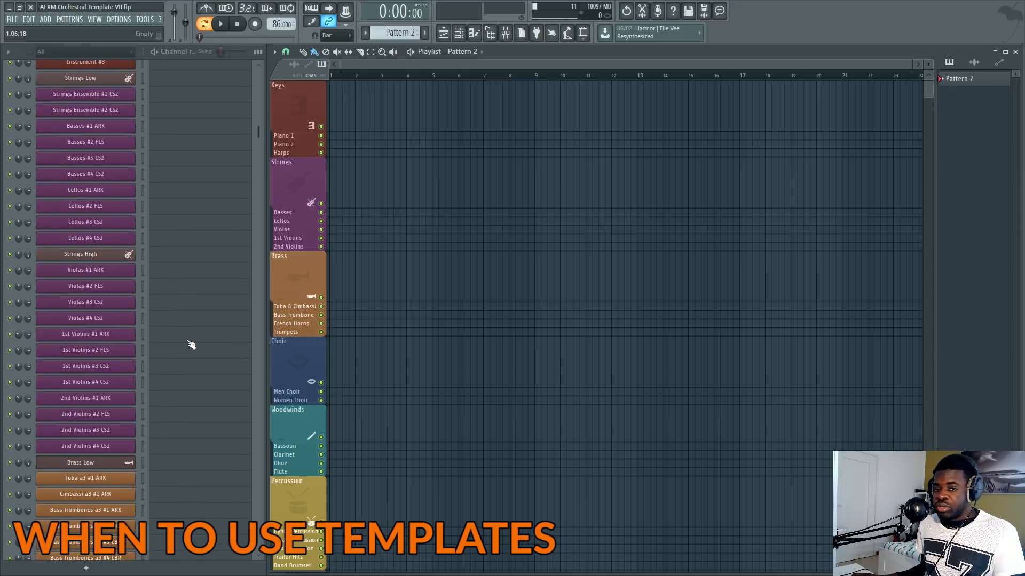
{"action": "scroll", "coordinate": [191, 345], "scroll_direction": "up", "scroll_amount": 3}
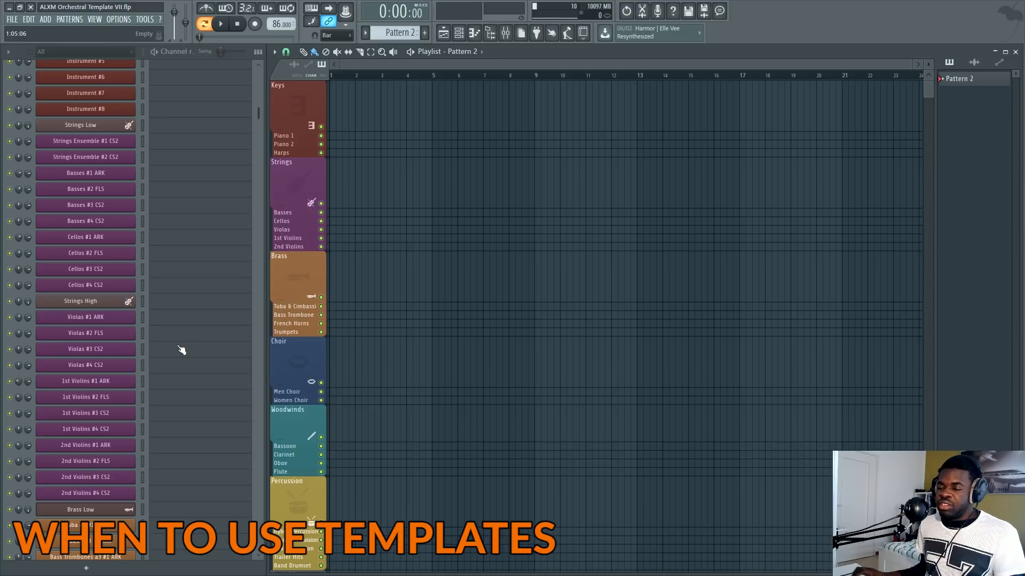
{"action": "scroll", "coordinate": [185, 342], "scroll_direction": "up", "scroll_amount": 3}
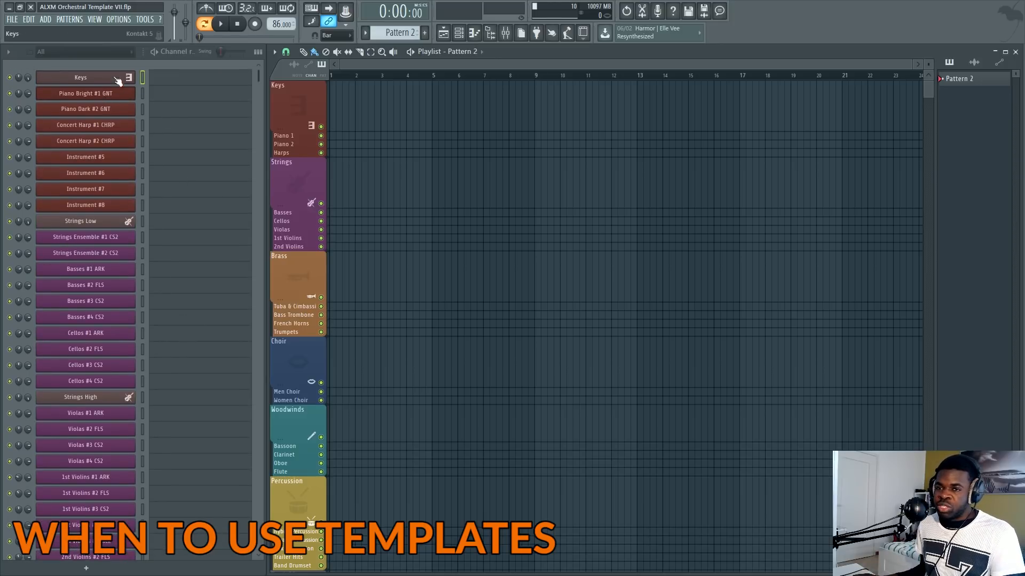
- View the Keys channel's Kontakt rack again, and compare the orchestral template with the empty project
{"action": "left_click", "coordinate": [81, 78]}
{"action": "scroll", "coordinate": [184, 277], "scroll_direction": "down", "scroll_amount": 15}
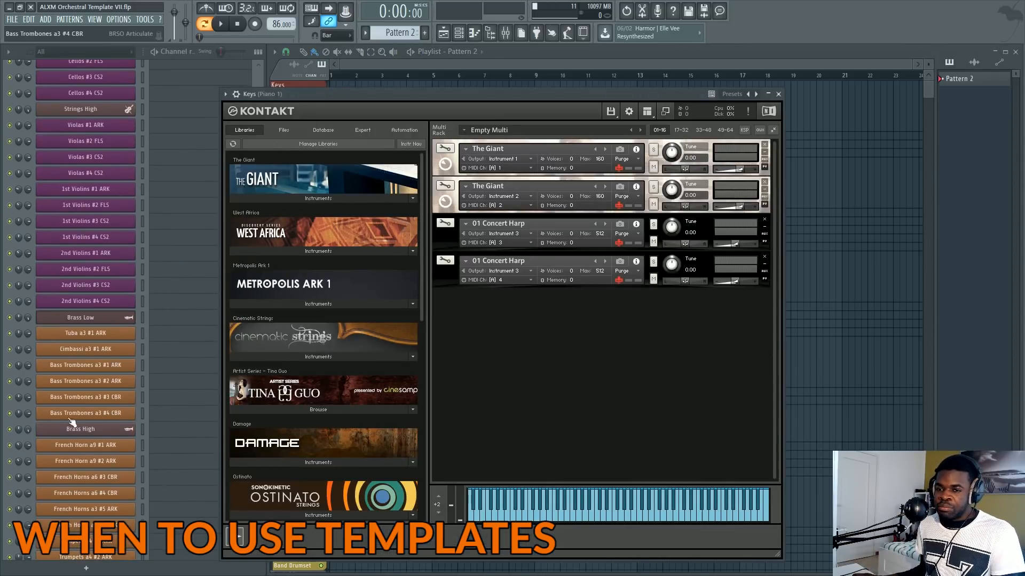
{"action": "left_click", "coordinate": [811, 327]}
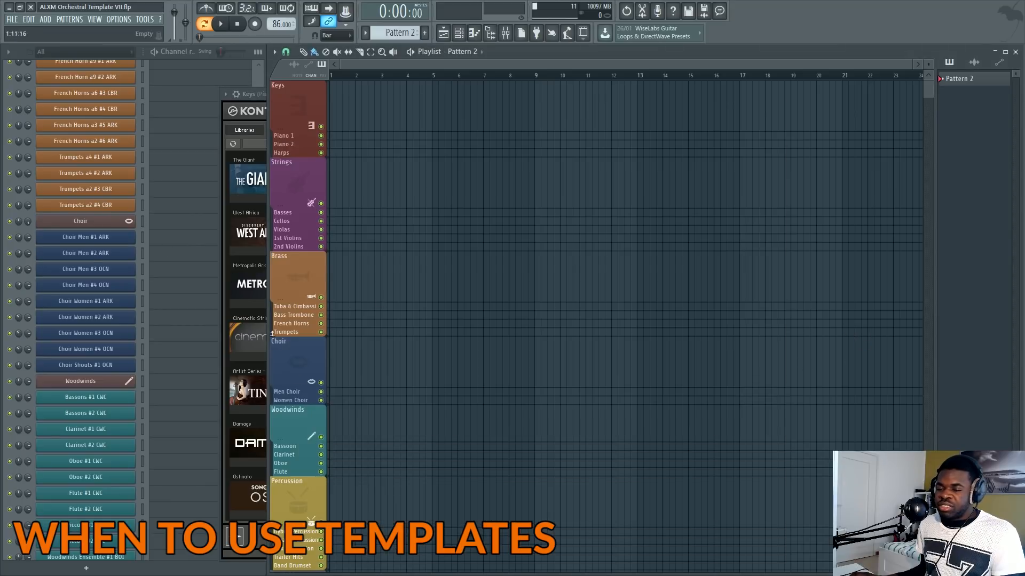
{"action": "key", "text": "alt+Tab"}
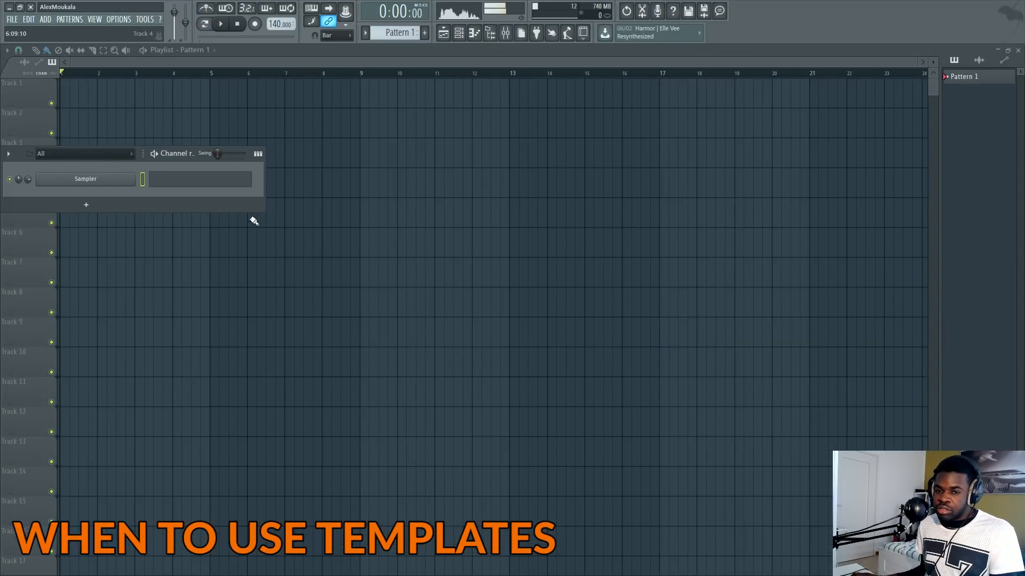
{"action": "key", "text": "alt+Tab"}
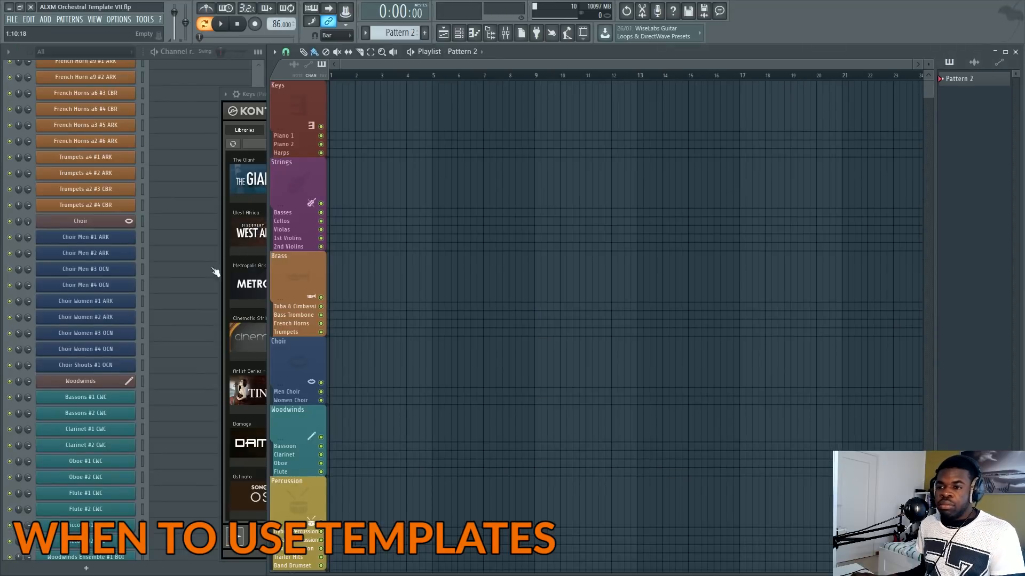
- Select the French Horns a6 #3 CBR channel and look through the template's channel rack, finishing at the Keys group
{"action": "left_click", "coordinate": [142, 91]}
{"action": "scroll", "coordinate": [170, 290], "scroll_direction": "down", "scroll_amount": 1}
{"action": "scroll", "coordinate": [172, 294], "scroll_direction": "up", "scroll_amount": 15}
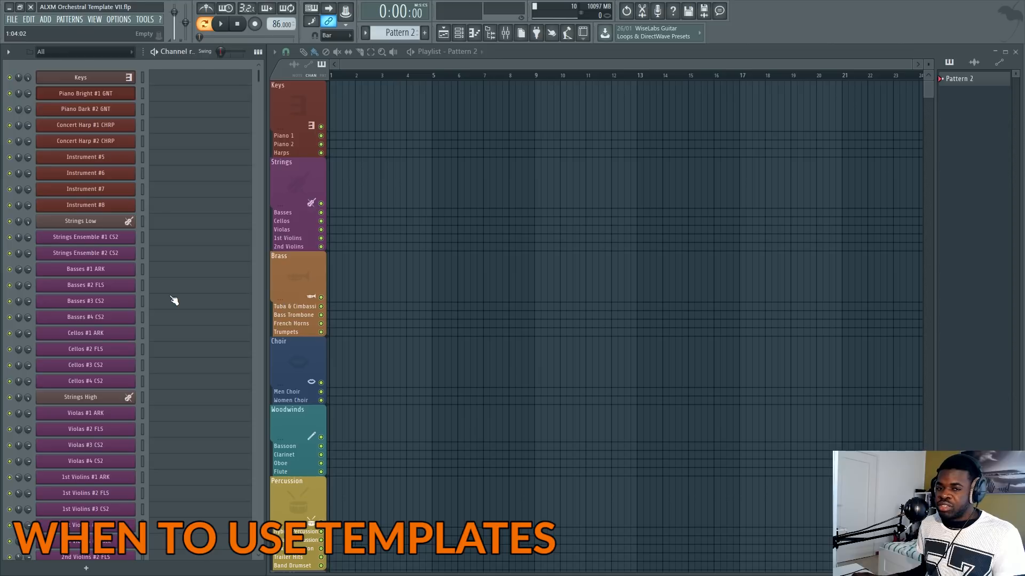
{"action": "scroll", "coordinate": [174, 236], "scroll_direction": "down", "scroll_amount": 15}
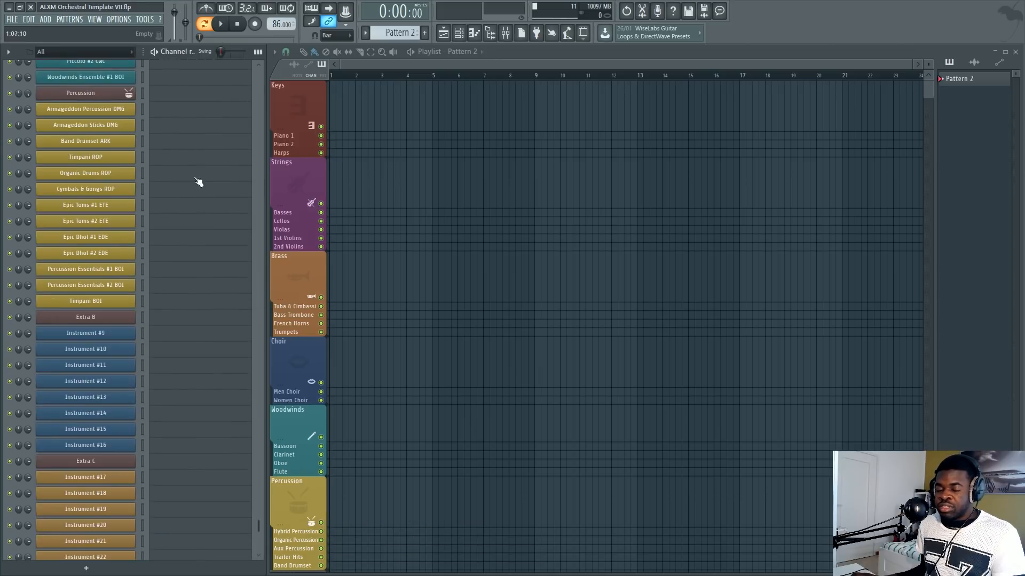
{"action": "scroll", "coordinate": [200, 223], "scroll_direction": "up", "scroll_amount": 15}
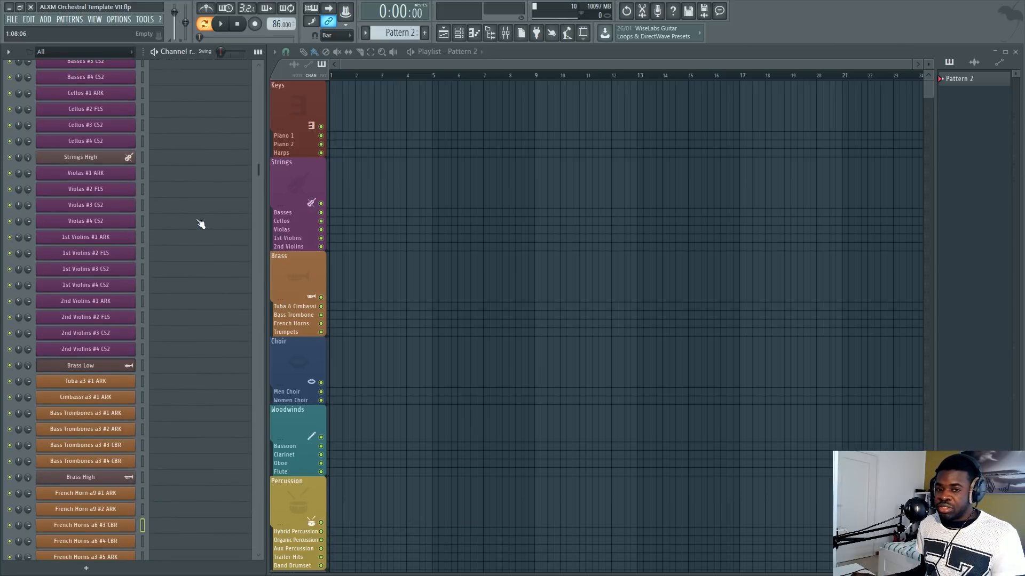
{"action": "scroll", "coordinate": [200, 224], "scroll_direction": "up", "scroll_amount": 15}
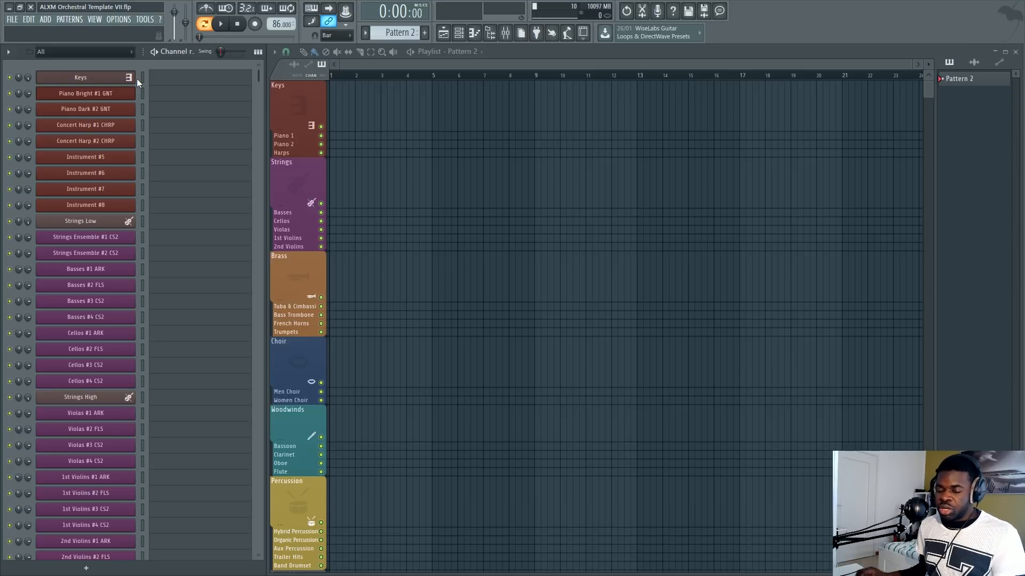
- Switch to the Evenant website and look through its music courses and bundles
{"action": "key", "text": "alt+Tab"}
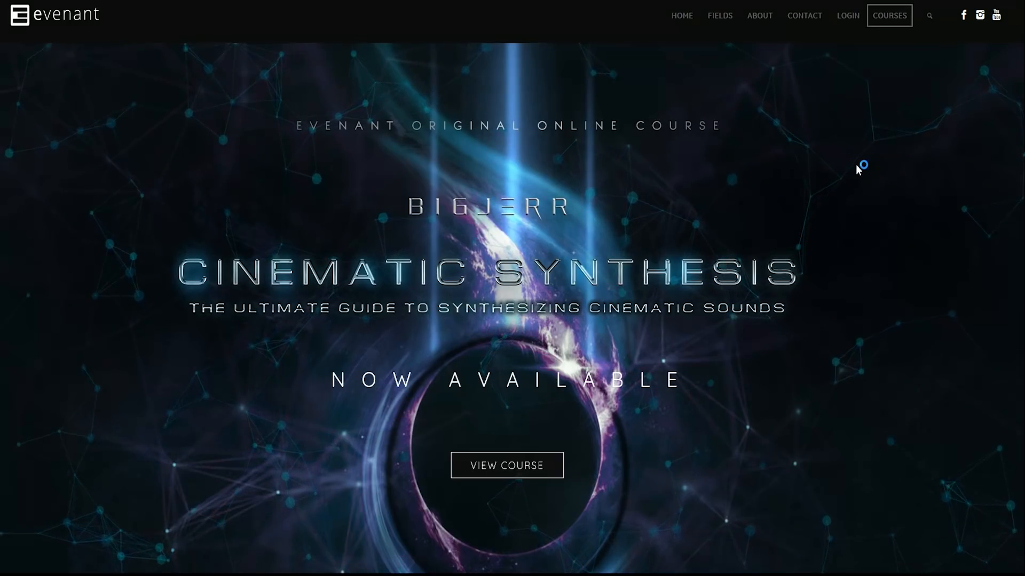
{"action": "scroll", "coordinate": [856, 165], "scroll_direction": "down", "scroll_amount": 2}
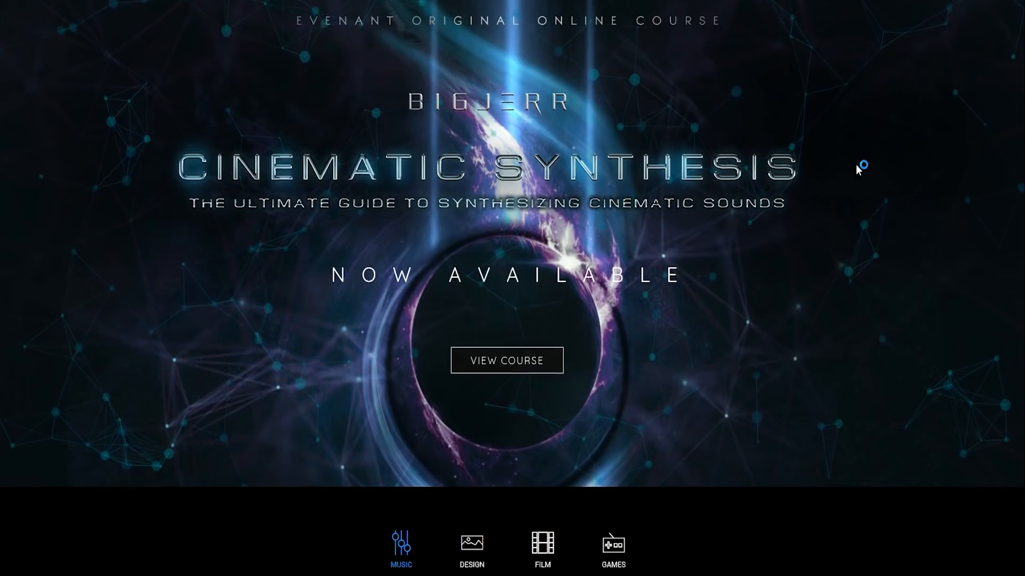
{"action": "scroll", "coordinate": [856, 164], "scroll_direction": "down", "scroll_amount": 3}
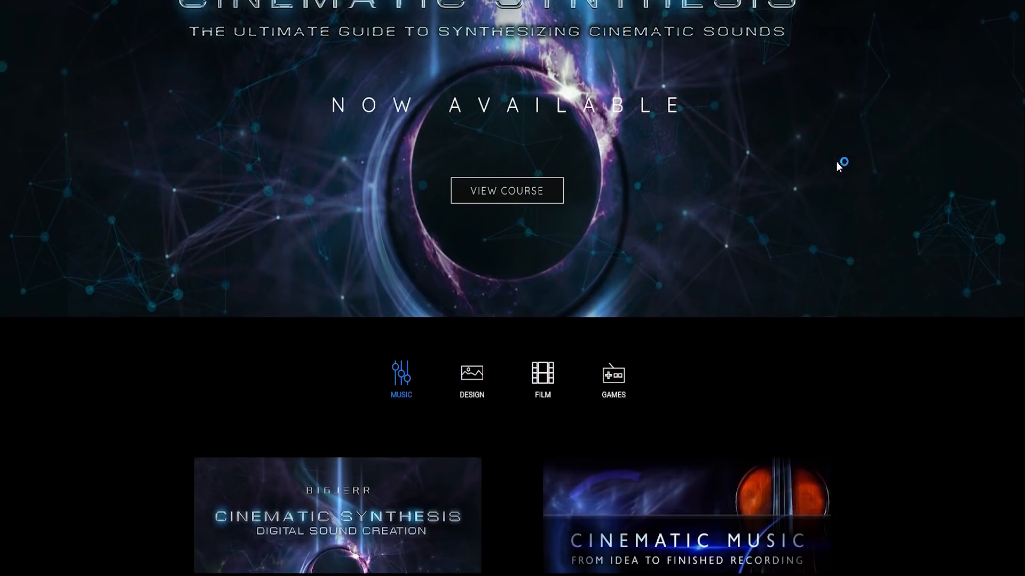
{"action": "scroll", "coordinate": [836, 161], "scroll_direction": "down", "scroll_amount": 5}
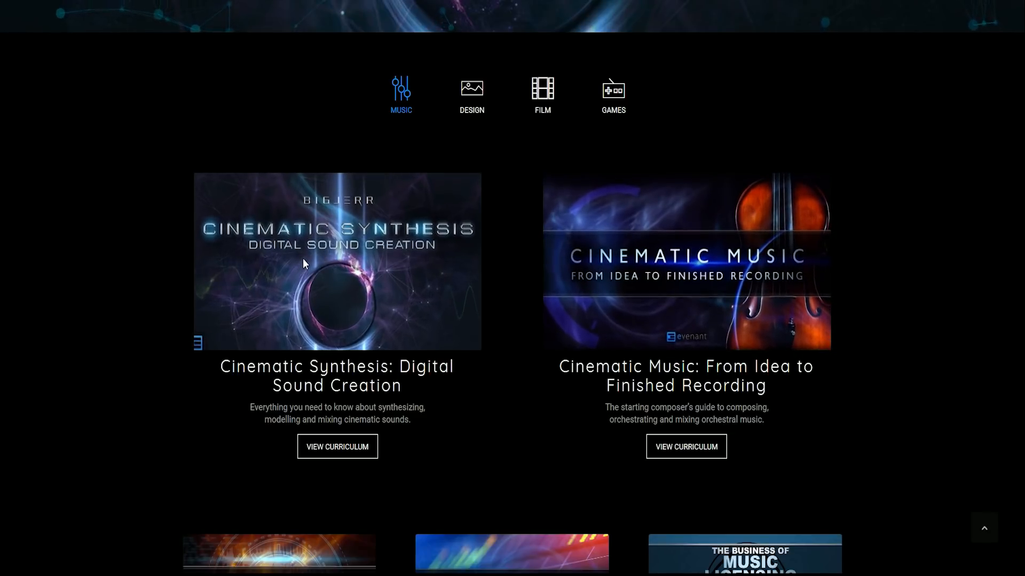
{"action": "scroll", "coordinate": [320, 223], "scroll_direction": "down", "scroll_amount": 6}
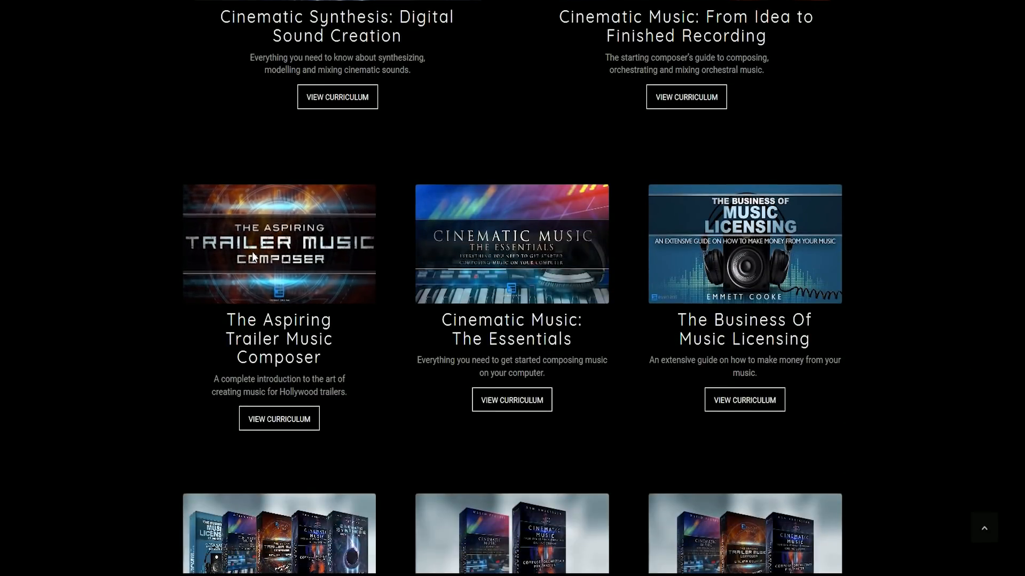
{"action": "scroll", "coordinate": [253, 256], "scroll_direction": "down", "scroll_amount": 4}
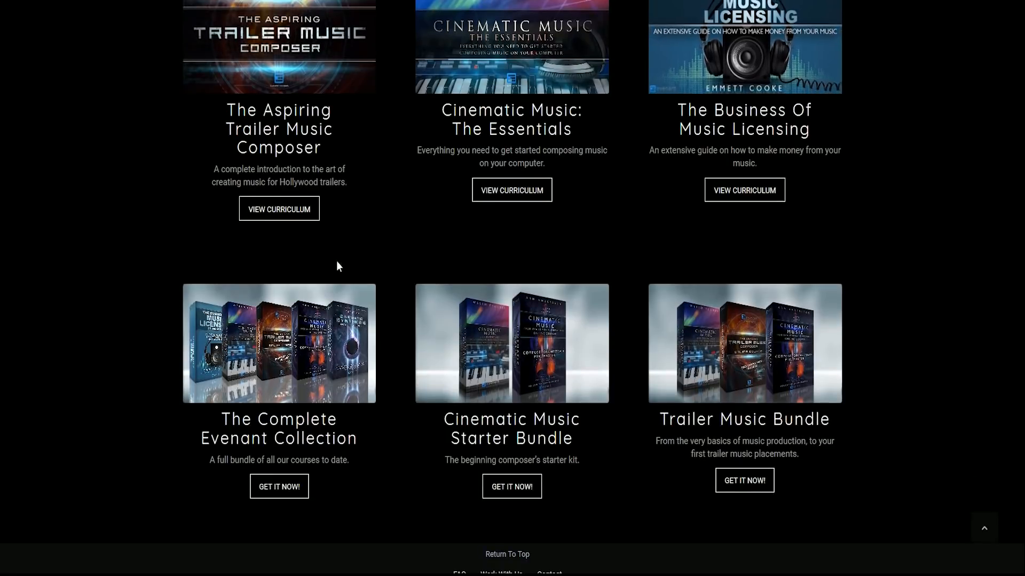
{"action": "scroll", "coordinate": [713, 351], "scroll_direction": "up", "scroll_amount": 5}
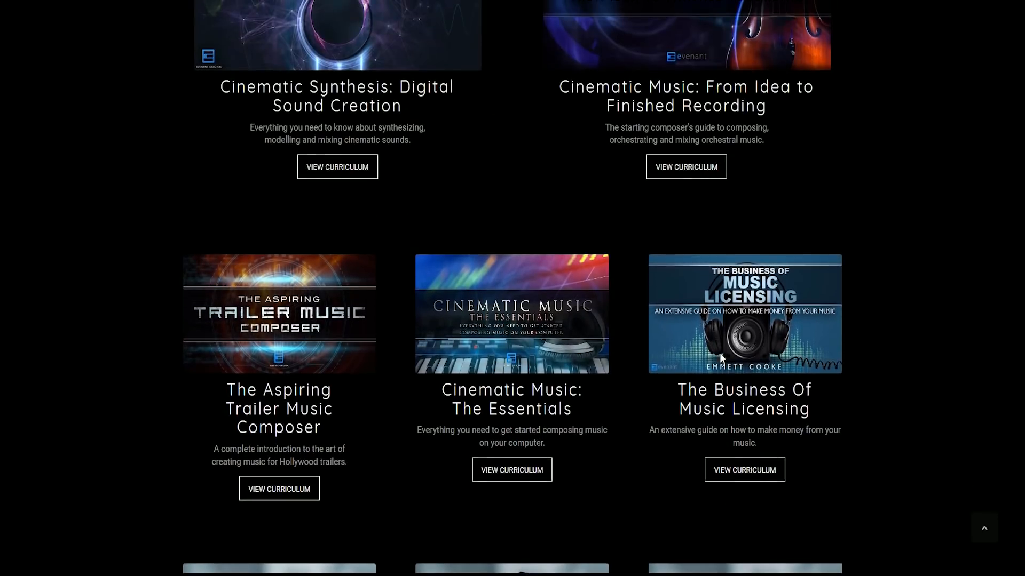
{"action": "scroll", "coordinate": [716, 350], "scroll_direction": "up", "scroll_amount": 15}
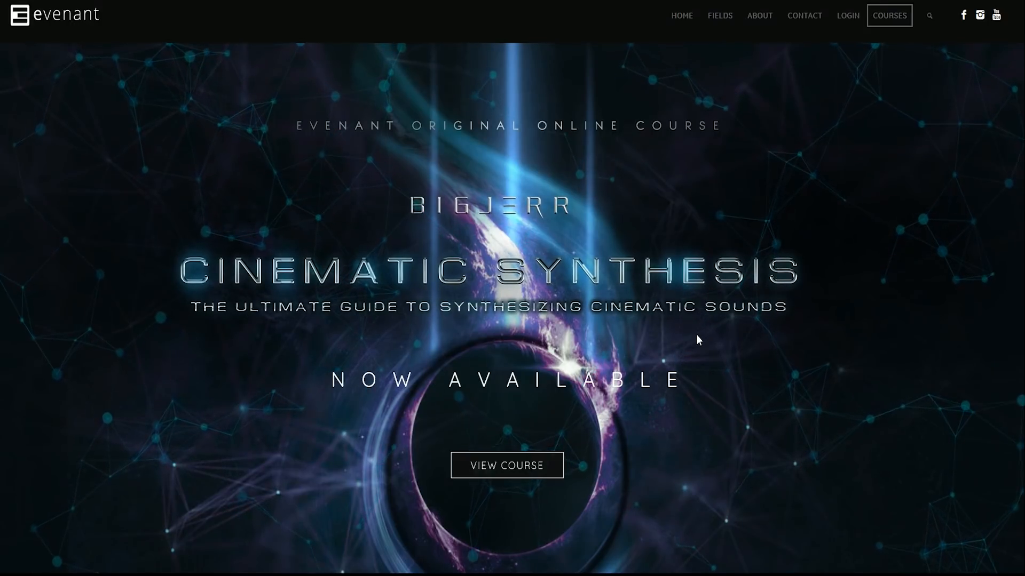
{"action": "scroll", "coordinate": [678, 331], "scroll_direction": "down", "scroll_amount": 2}
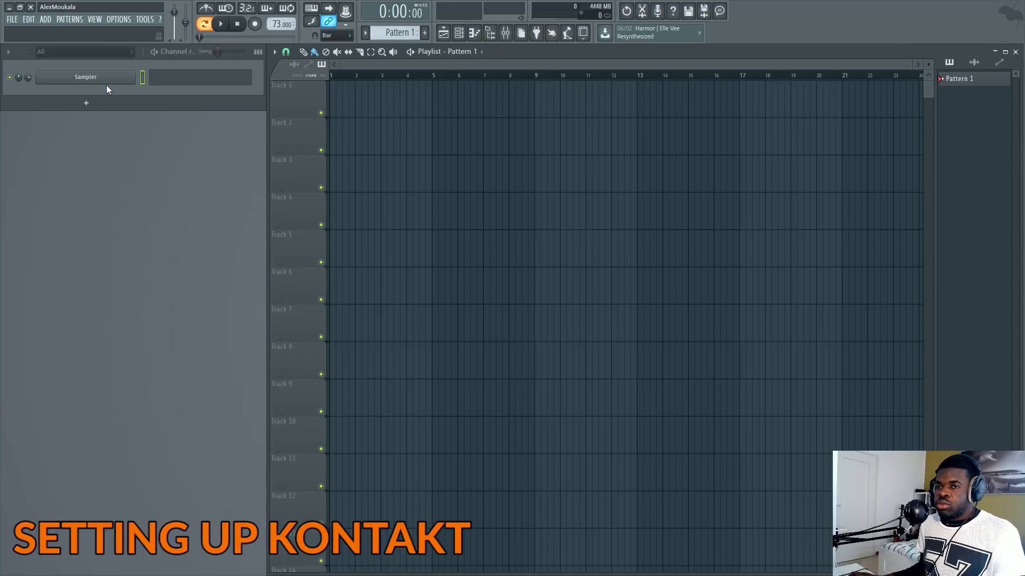
- Replace the Sampler channel in the empty project with Kontakt 5 16out and reposition its window to show the whole interface
{"action": "right_click", "coordinate": [126, 79]}
{"action": "mouse_move", "coordinate": [193, 160]}
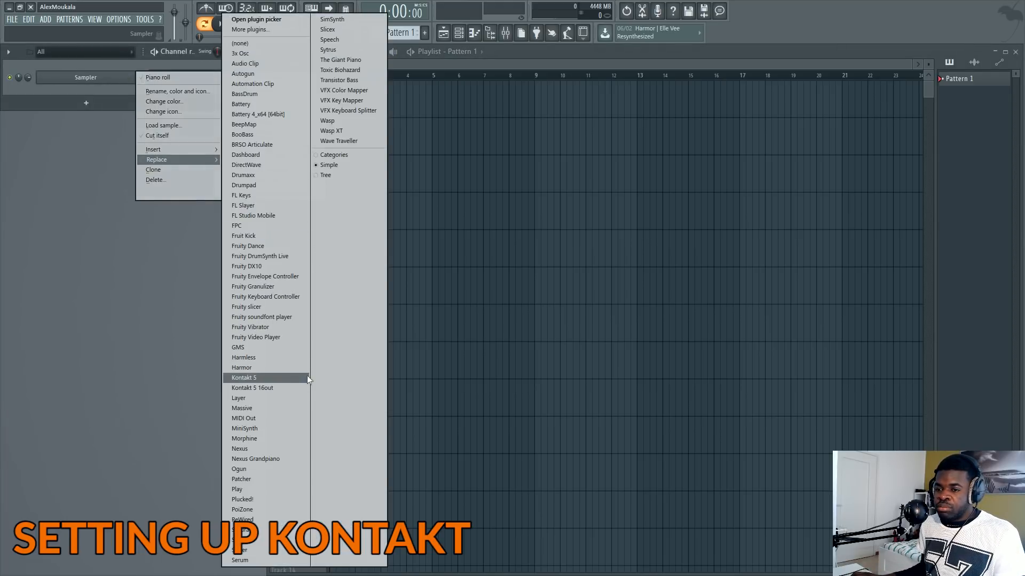
{"action": "left_click", "coordinate": [268, 388]}
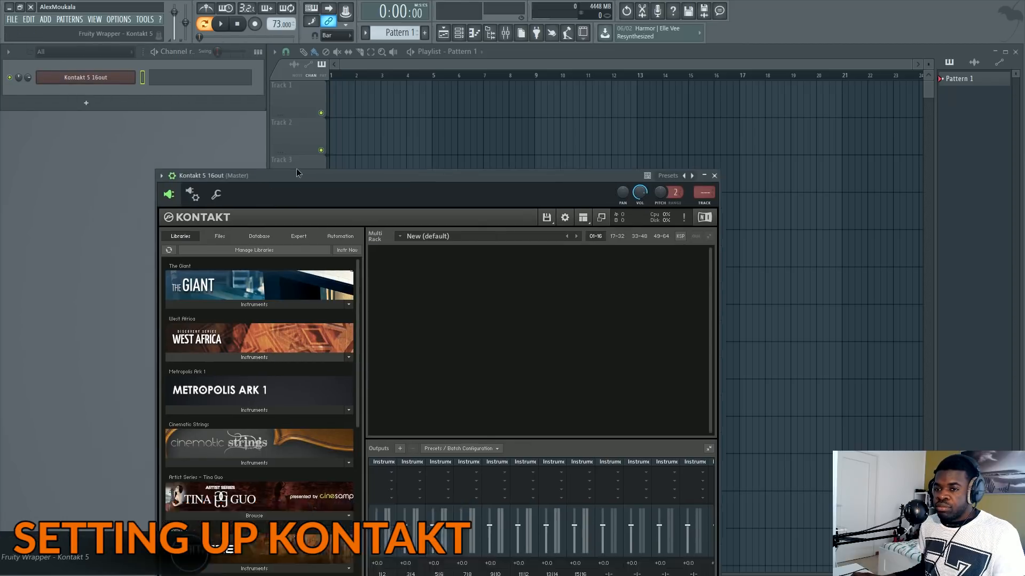
{"action": "left_click_drag", "start_coordinate": [298, 172], "coordinate": [432, 40]}
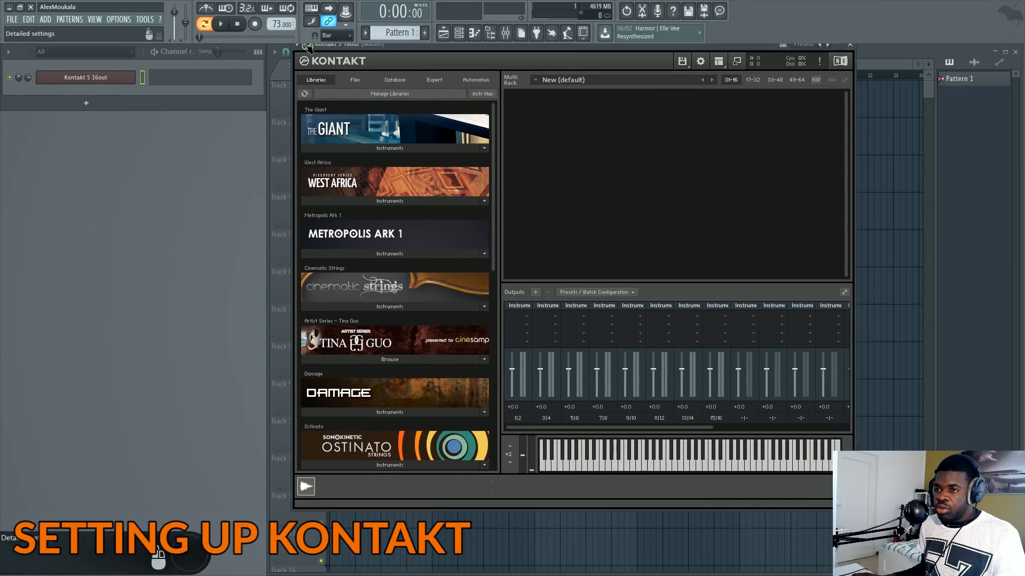
- Hide Kontakt's Outputs section and load Full Ensemble.nki from the Cinematic Strings library
{"action": "left_click", "coordinate": [718, 61]}
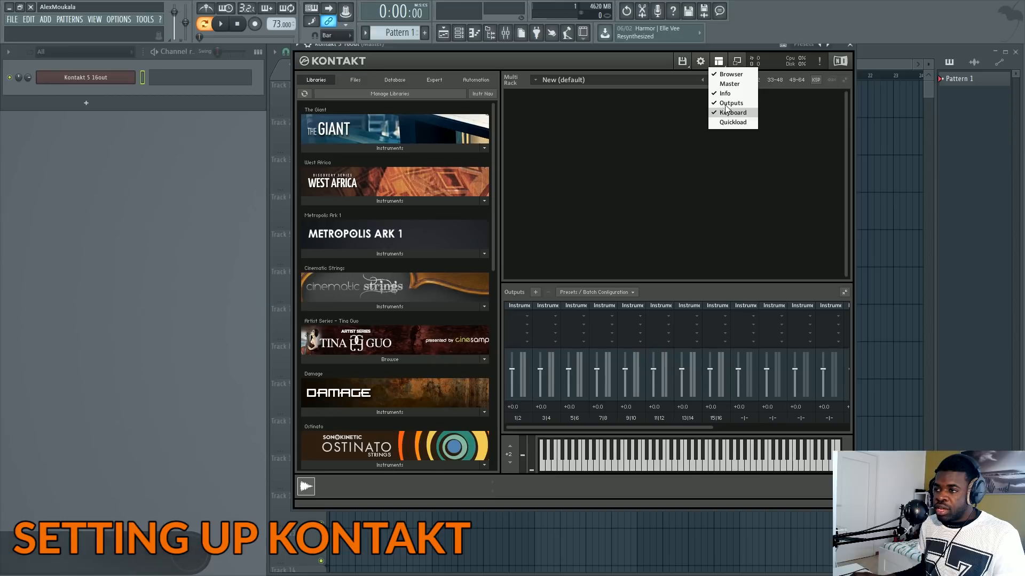
{"action": "left_click", "coordinate": [730, 103]}
{"action": "left_click_drag", "start_coordinate": [535, 51], "coordinate": [522, 70]}
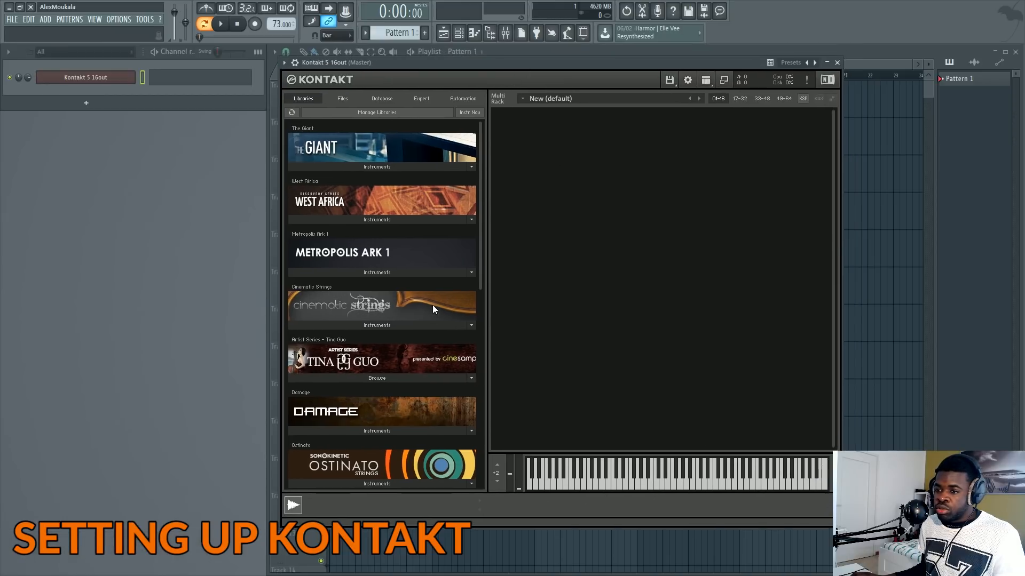
{"action": "left_click", "coordinate": [389, 324]}
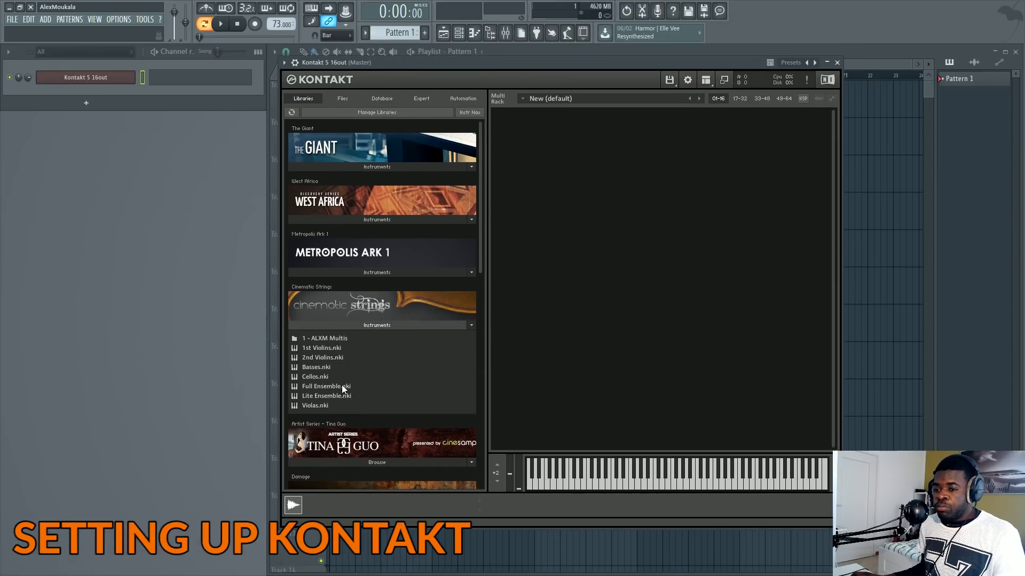
{"action": "double_click", "coordinate": [341, 384]}
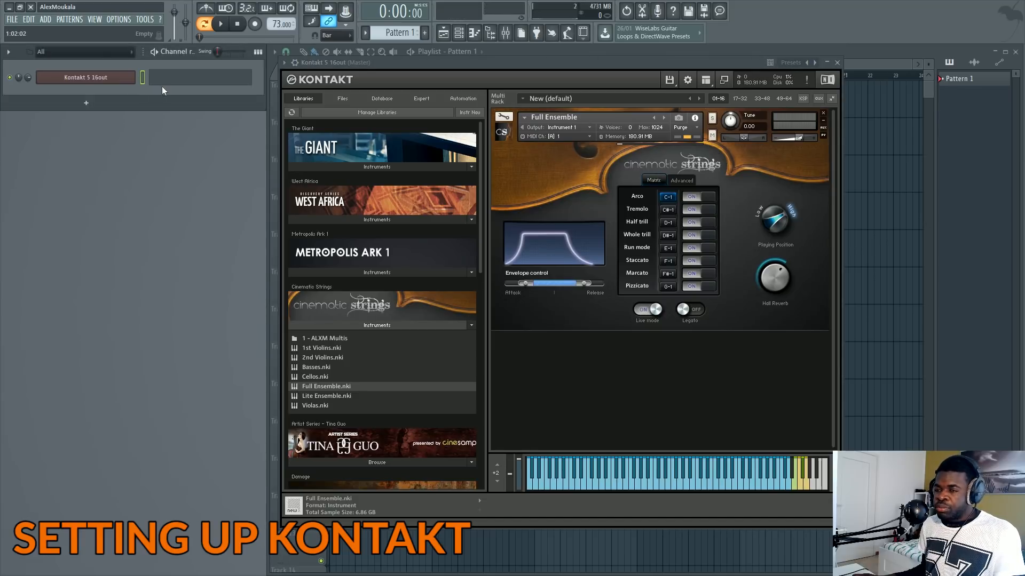
- Clone the Kontakt channel and replace the clone's instrument with Cellos.nki from Cinematic Strings
{"action": "key", "text": "alt+c"}
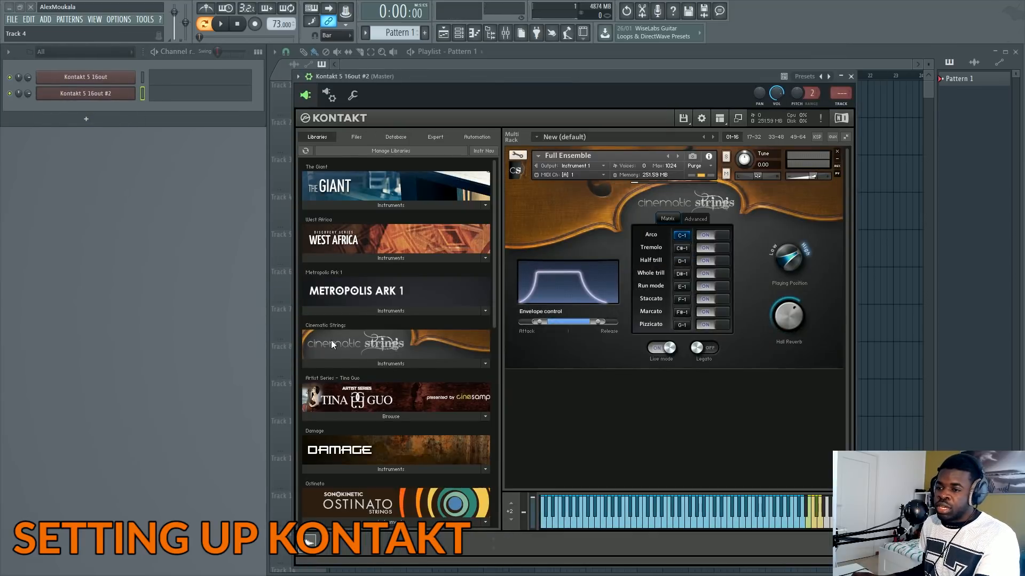
{"action": "left_click", "coordinate": [348, 365]}
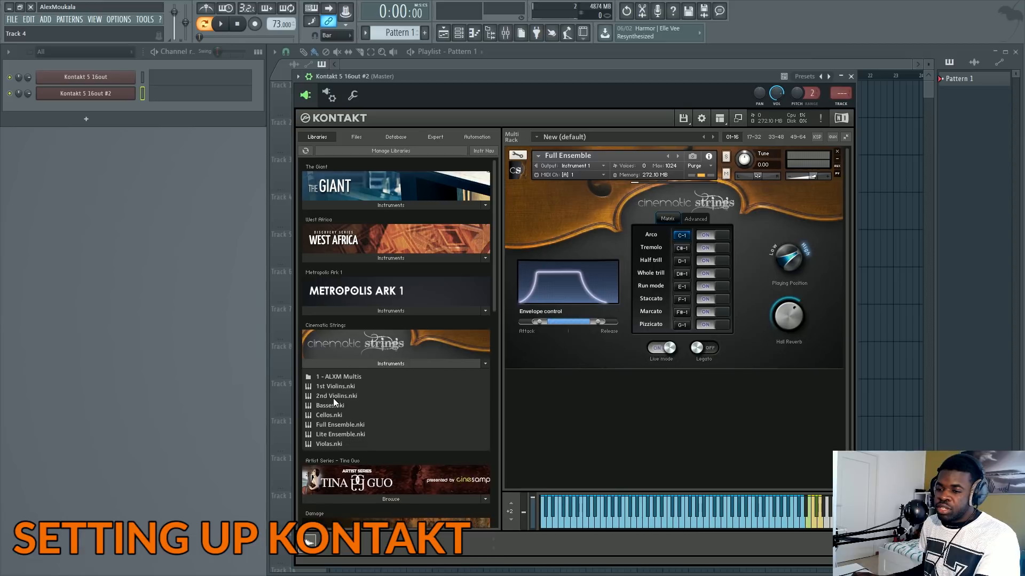
{"action": "left_click_drag", "start_coordinate": [626, 249], "coordinate": [626, 251]}
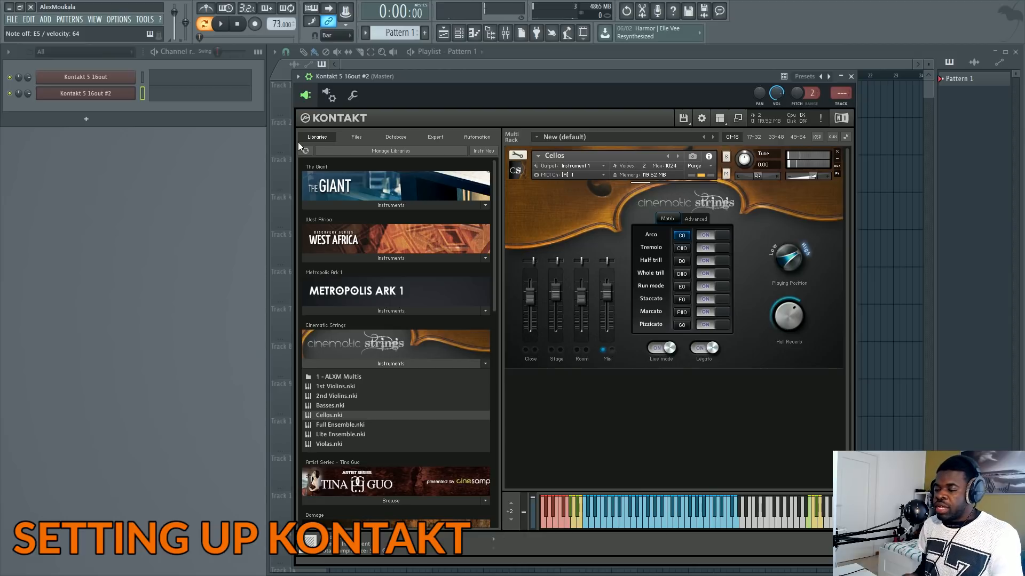
- Compare the Kontakt racks of the original channel and its clone, and close the clone's window
{"action": "left_click", "coordinate": [117, 77]}
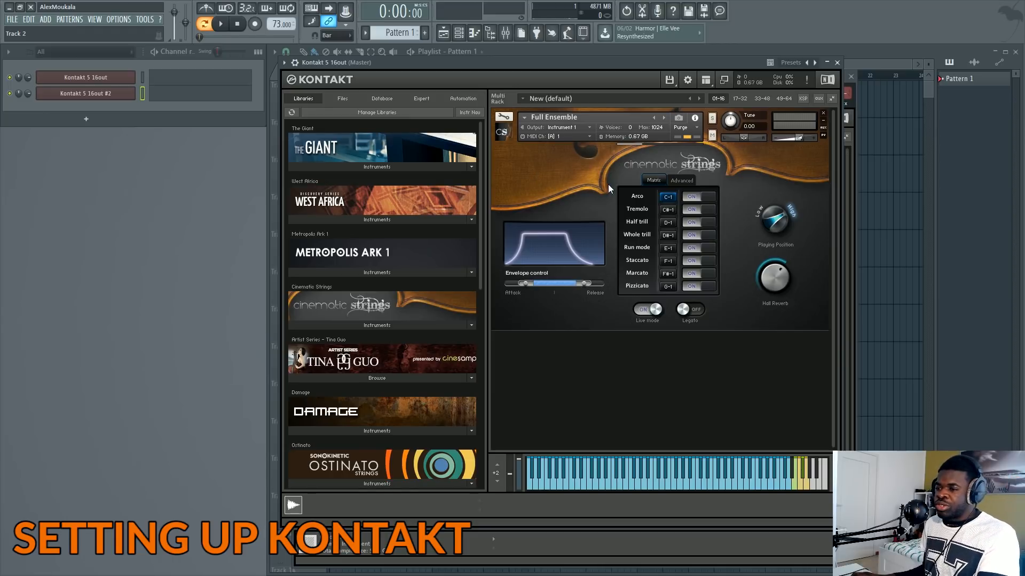
{"action": "left_click", "coordinate": [372, 326]}
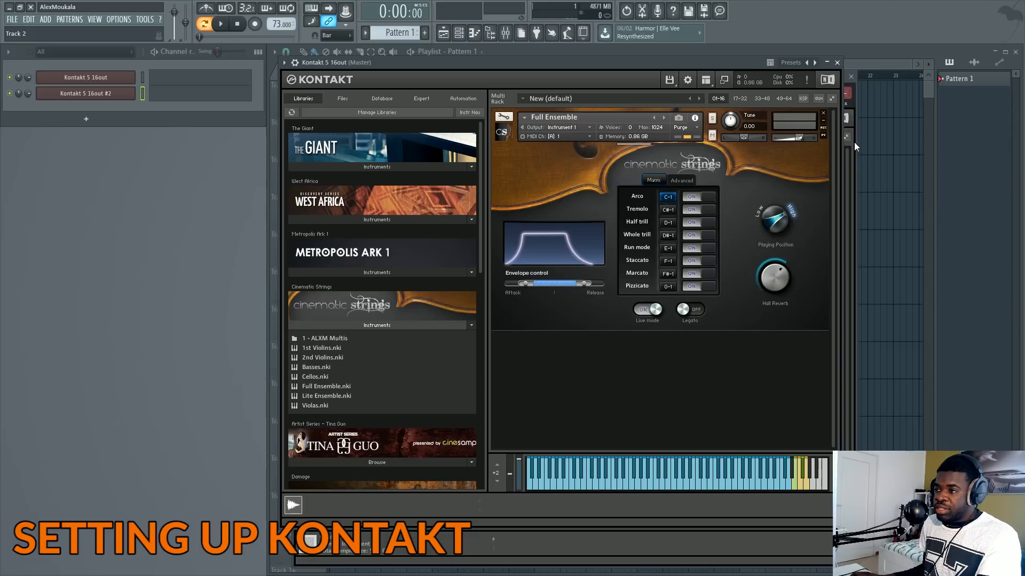
{"action": "left_click", "coordinate": [60, 95]}
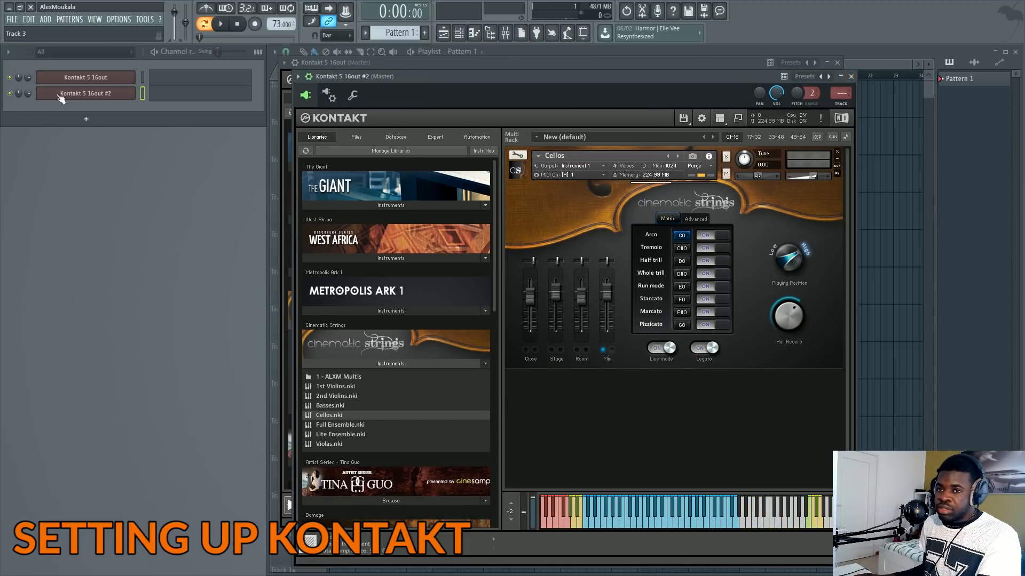
{"action": "left_click", "coordinate": [851, 76]}
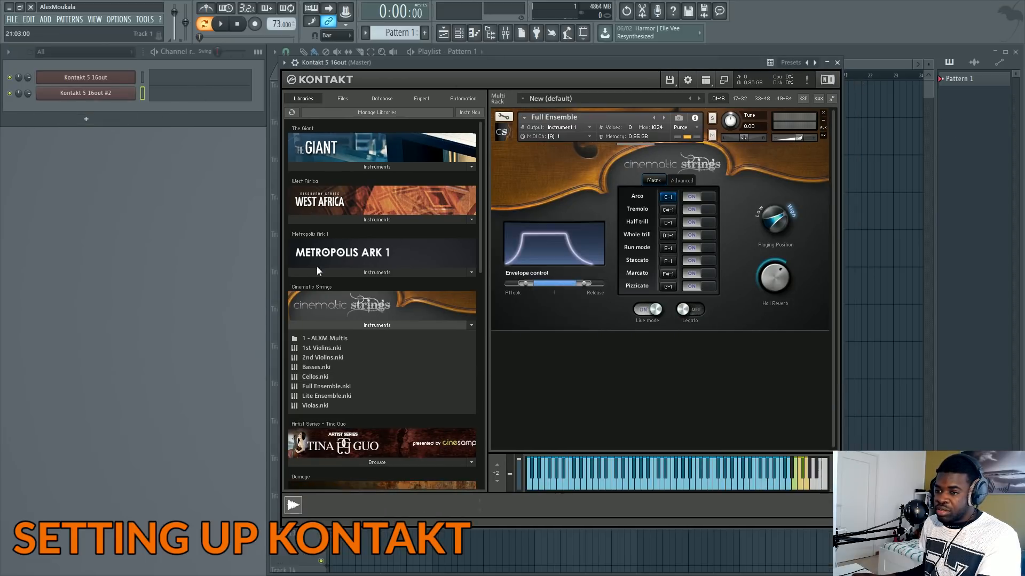
- Replace Full Ensemble with Basses in the first Kontakt rack, add Cellos below it, and collapse both instruments
{"action": "double_click", "coordinate": [320, 368]}
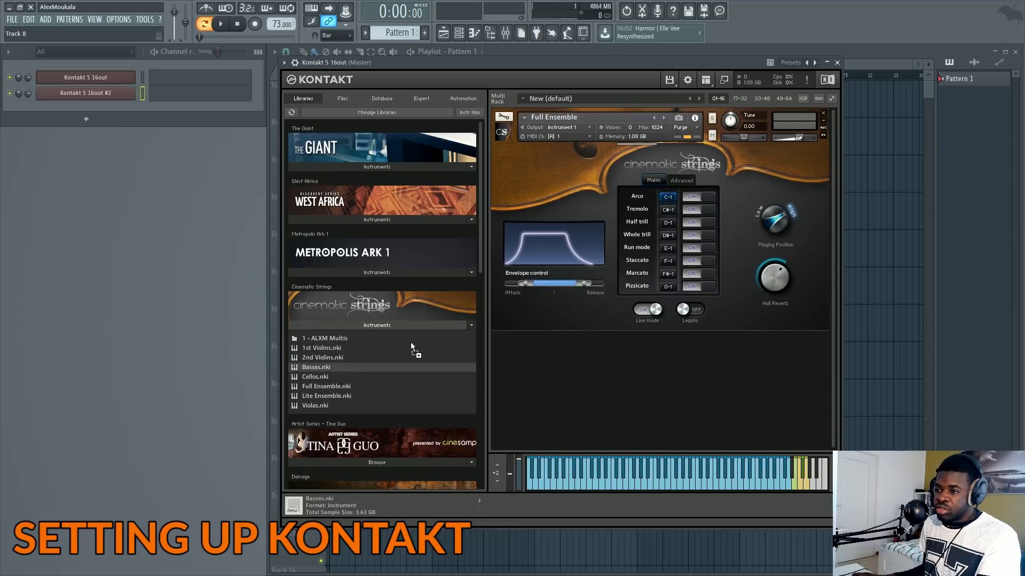
{"action": "double_click", "coordinate": [315, 377]}
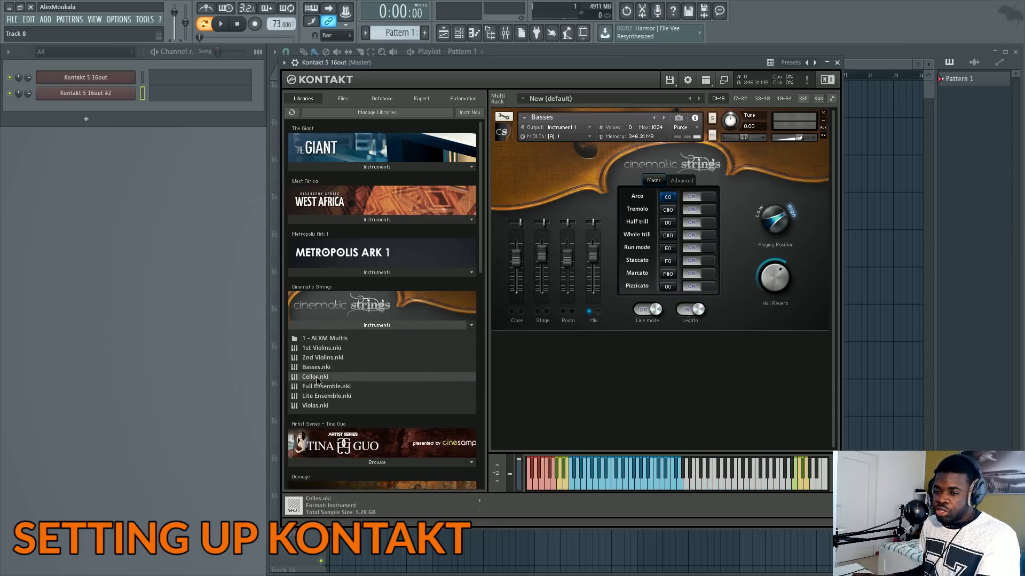
{"action": "left_click", "coordinate": [494, 131]}
{"action": "left_click", "coordinate": [501, 131]}
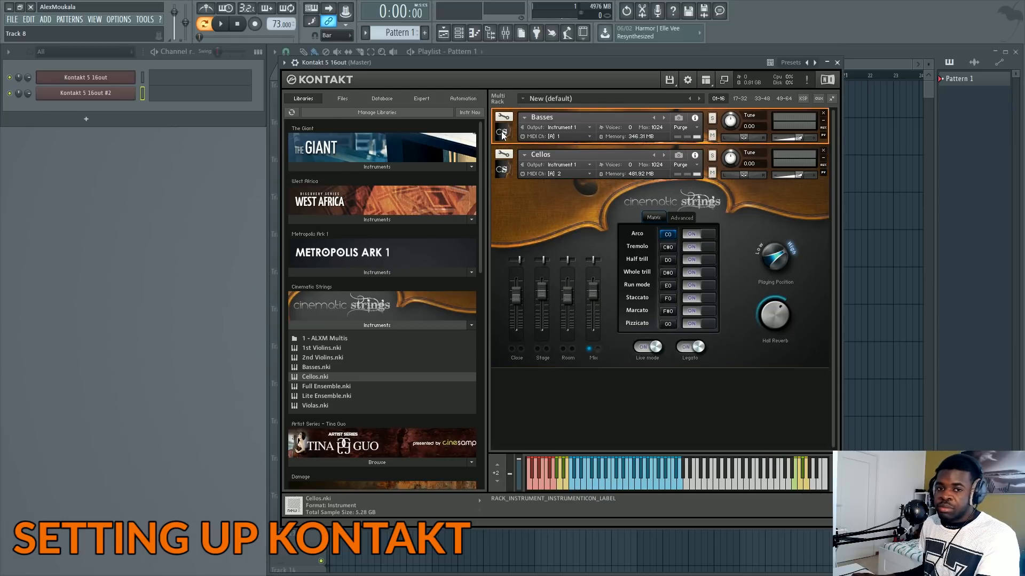
{"action": "left_click", "coordinate": [501, 170]}
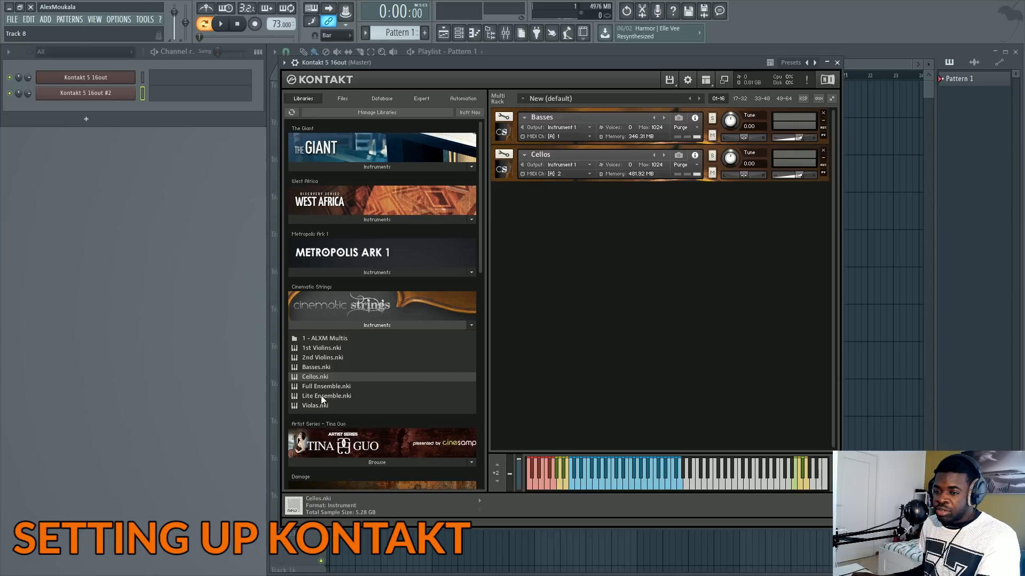
- Remove Cellos and fill the rack with pairs of Basses, Cellos, Violas, 1st Violins, 2nd Violins and Full Ensemble
{"action": "left_click", "coordinate": [822, 151]}
{"action": "scroll", "coordinate": [374, 288], "scroll_direction": "down", "scroll_amount": 1}
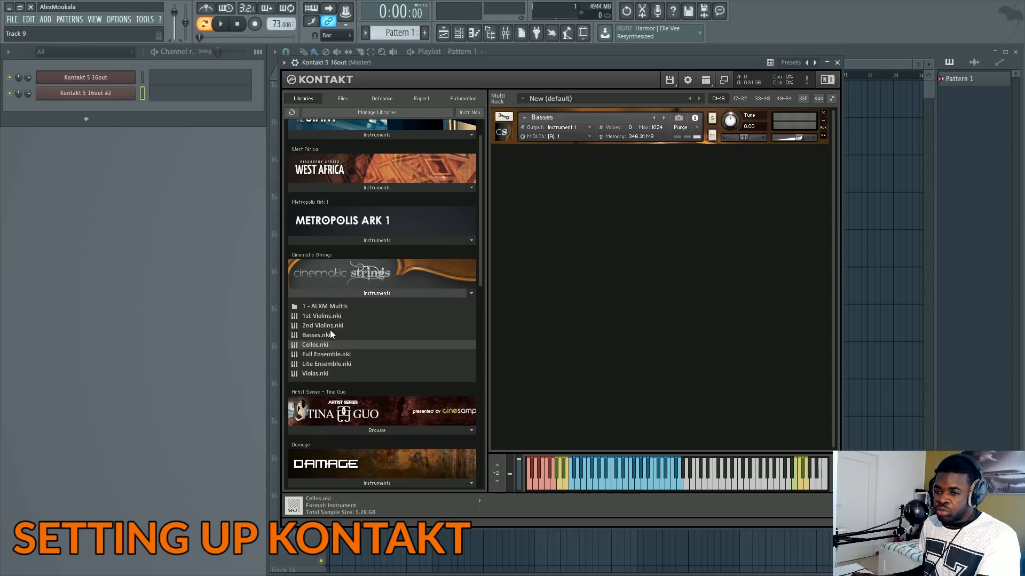
{"action": "double_click", "coordinate": [332, 332]}
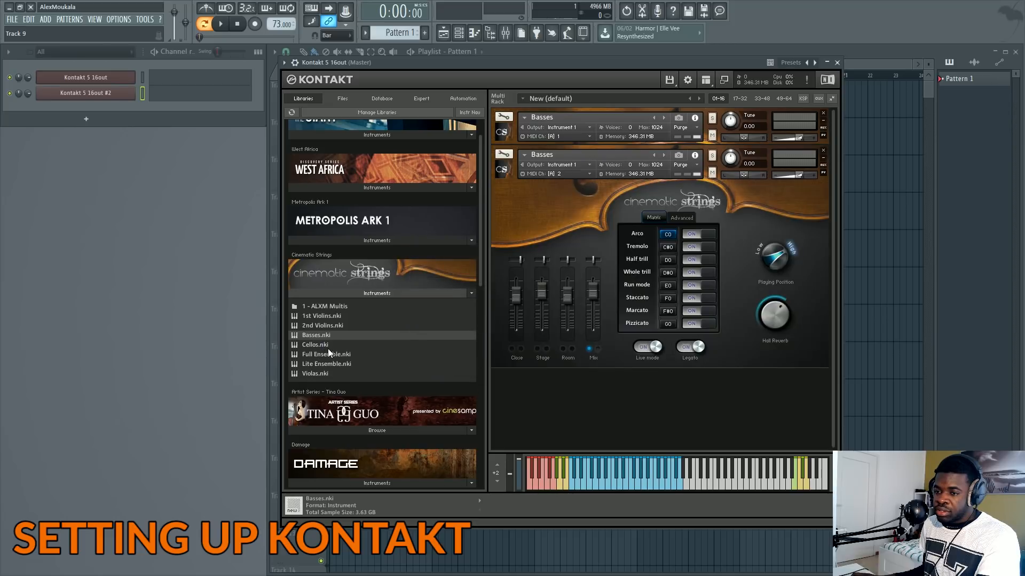
{"action": "double_click", "coordinate": [328, 348]}
{"action": "double_click", "coordinate": [329, 347]}
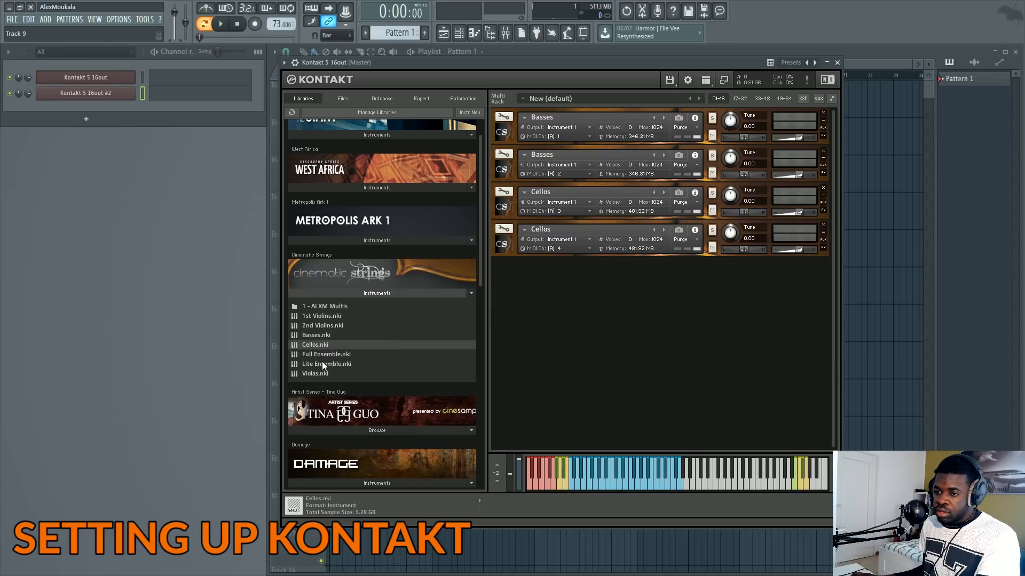
{"action": "double_click", "coordinate": [318, 373]}
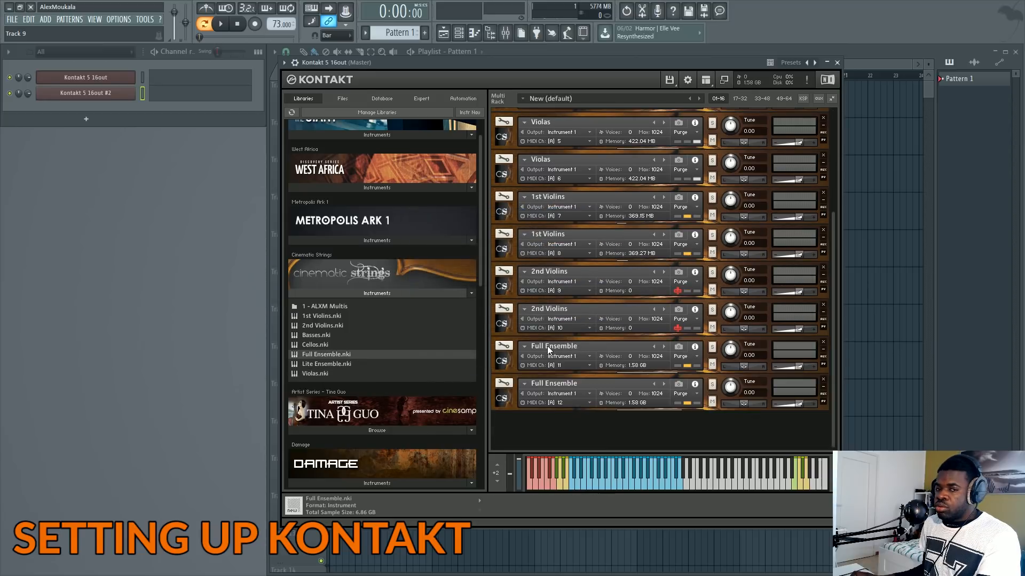
- Purge all samples globally in Kontakt and check the purged instruments down to Full Ensemble
{"action": "scroll", "coordinate": [548, 347], "scroll_direction": "up", "scroll_amount": 5}
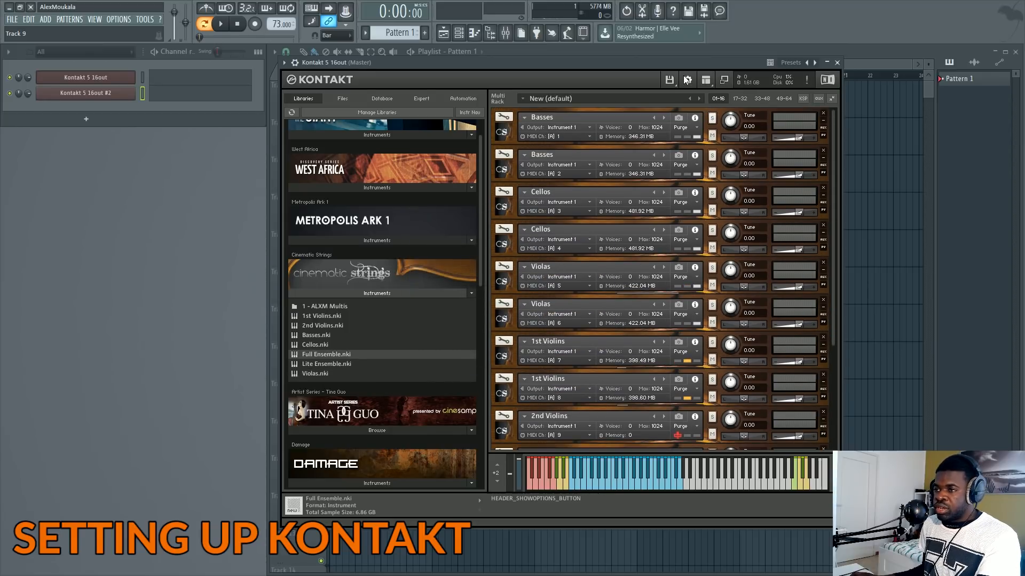
{"action": "left_click", "coordinate": [670, 80]}
{"action": "mouse_move", "coordinate": [694, 238]}
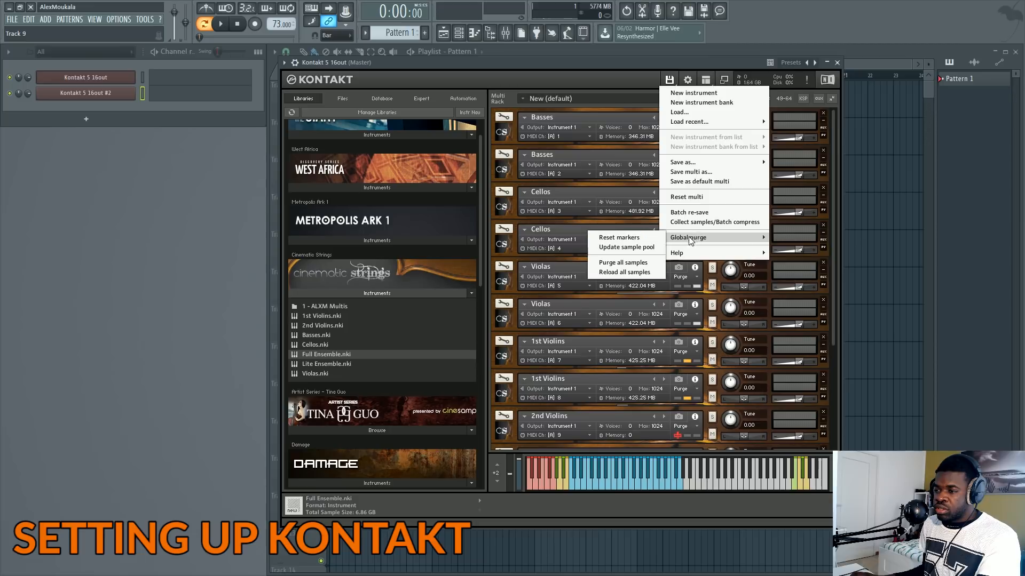
{"action": "left_click", "coordinate": [609, 262]}
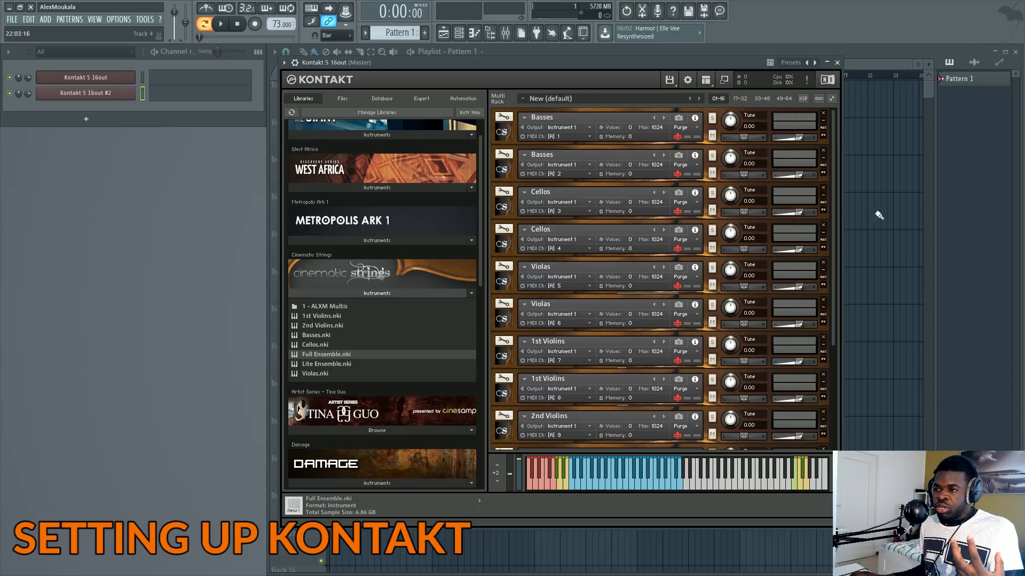
{"action": "scroll", "coordinate": [836, 163], "scroll_direction": "down", "scroll_amount": 4}
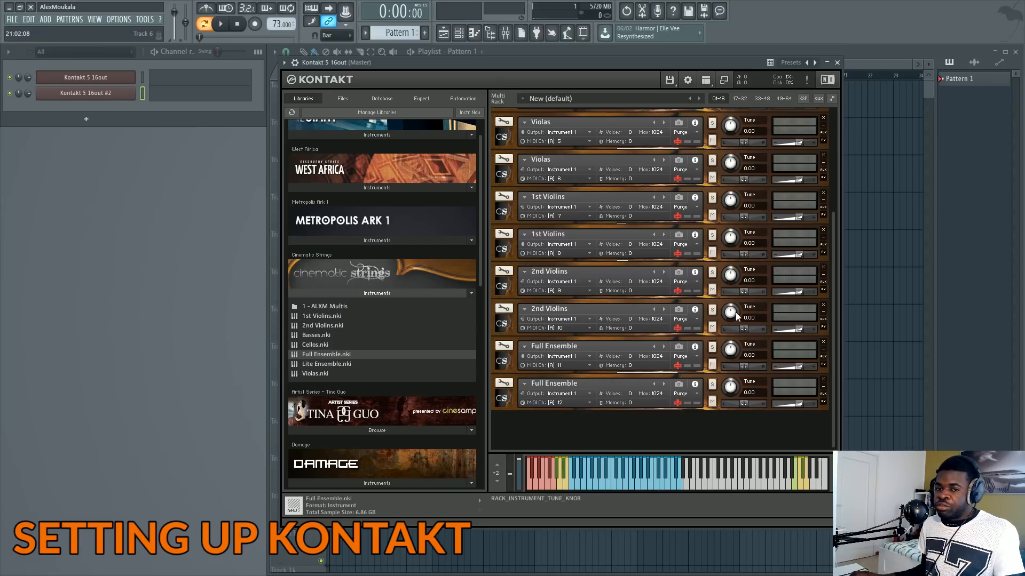
- Make the Kontakt window taller and look through the rack from Basses to Full Ensemble
{"action": "left_click_drag", "start_coordinate": [835, 305], "coordinate": [835, 153]}
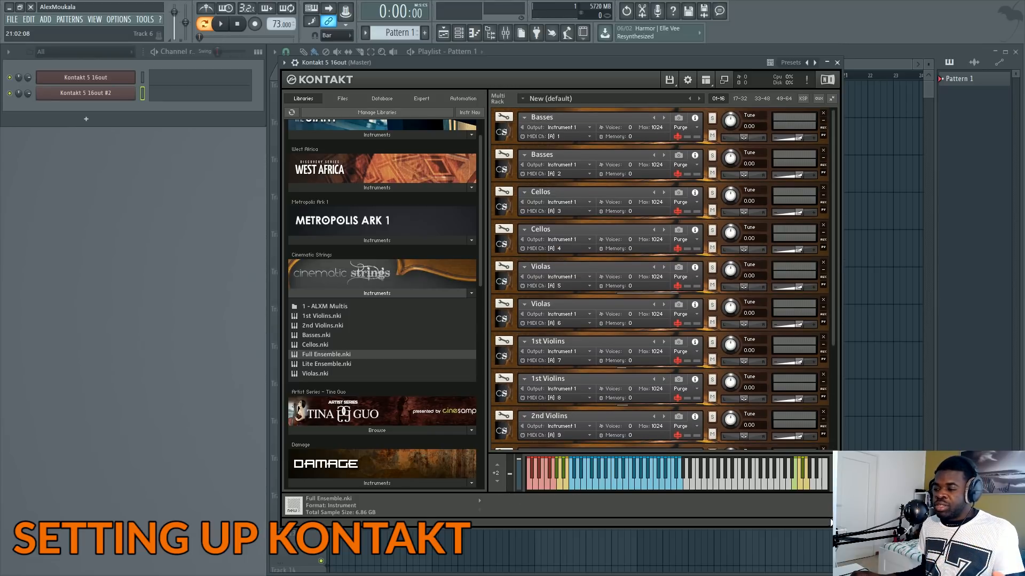
{"action": "left_click_drag", "start_coordinate": [837, 520], "coordinate": [829, 552]}
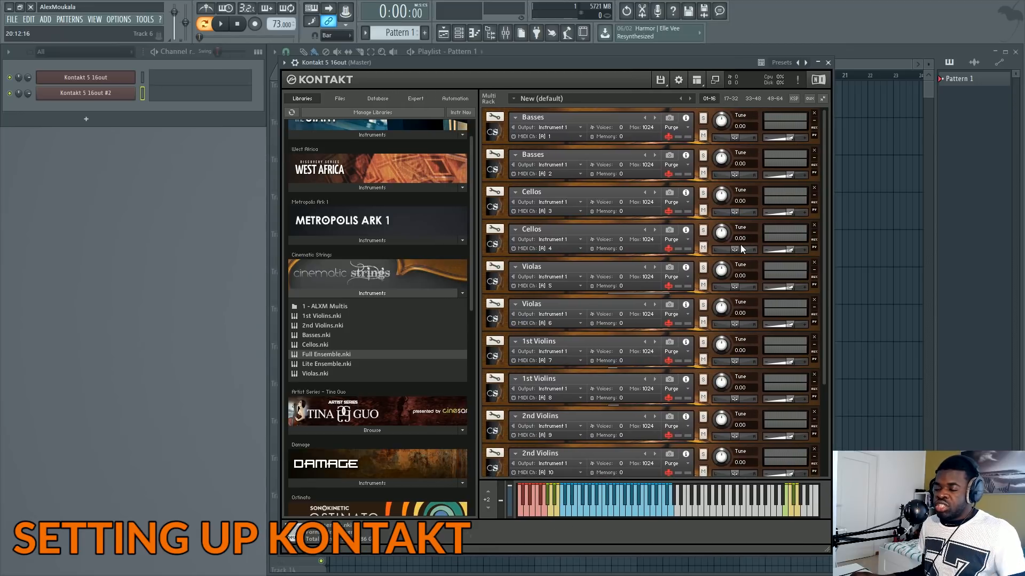
{"action": "scroll", "coordinate": [748, 247], "scroll_direction": "down", "scroll_amount": 1}
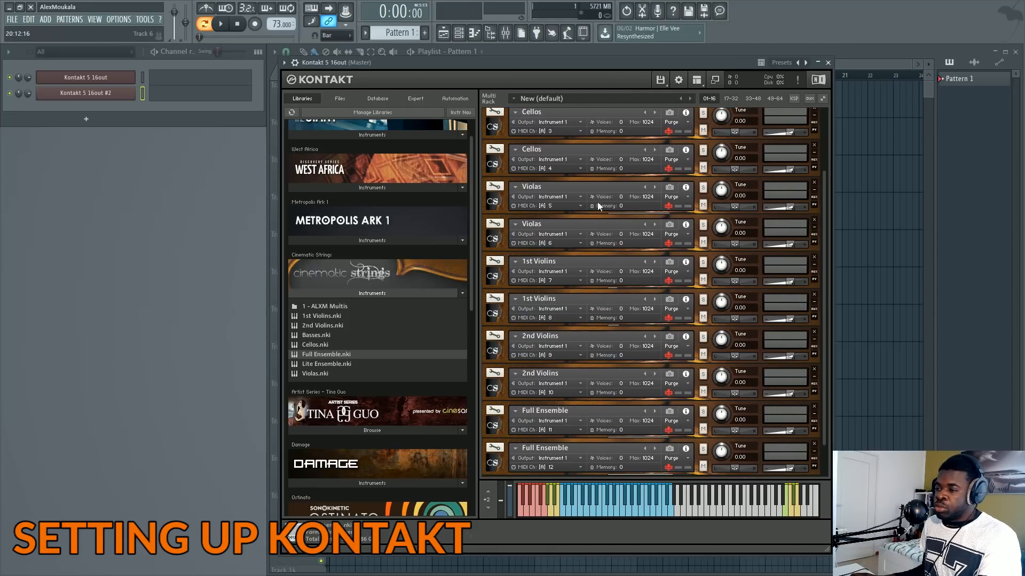
{"action": "scroll", "coordinate": [598, 203], "scroll_direction": "down", "scroll_amount": 1}
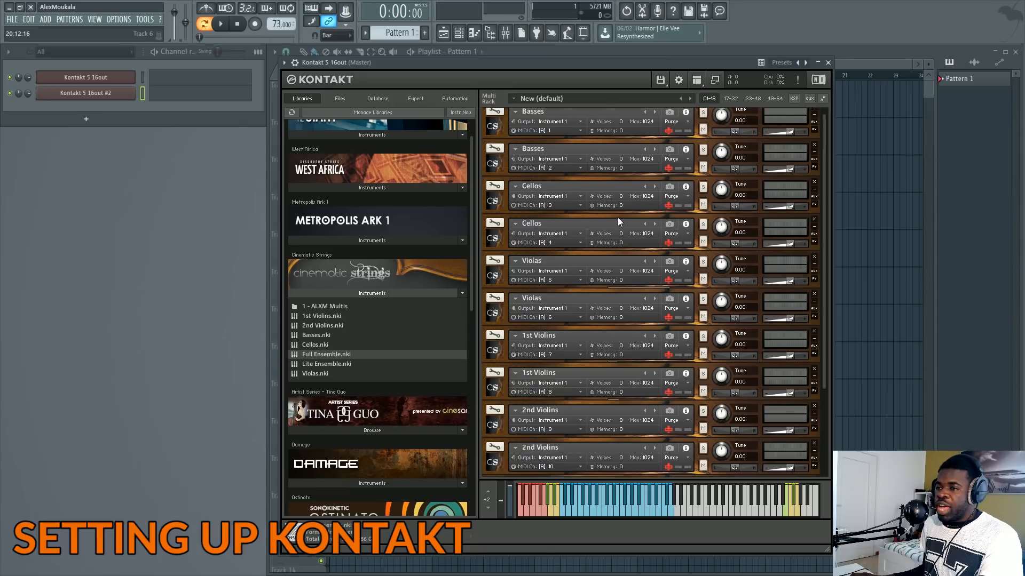
{"action": "scroll", "coordinate": [617, 217], "scroll_direction": "down", "scroll_amount": 1}
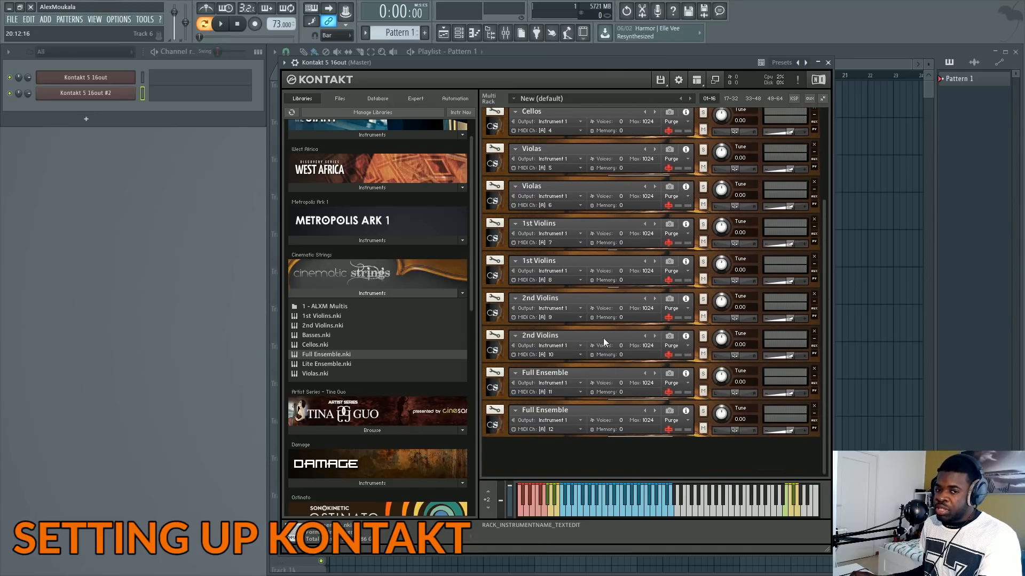
{"action": "scroll", "coordinate": [654, 280], "scroll_direction": "up", "scroll_amount": 3}
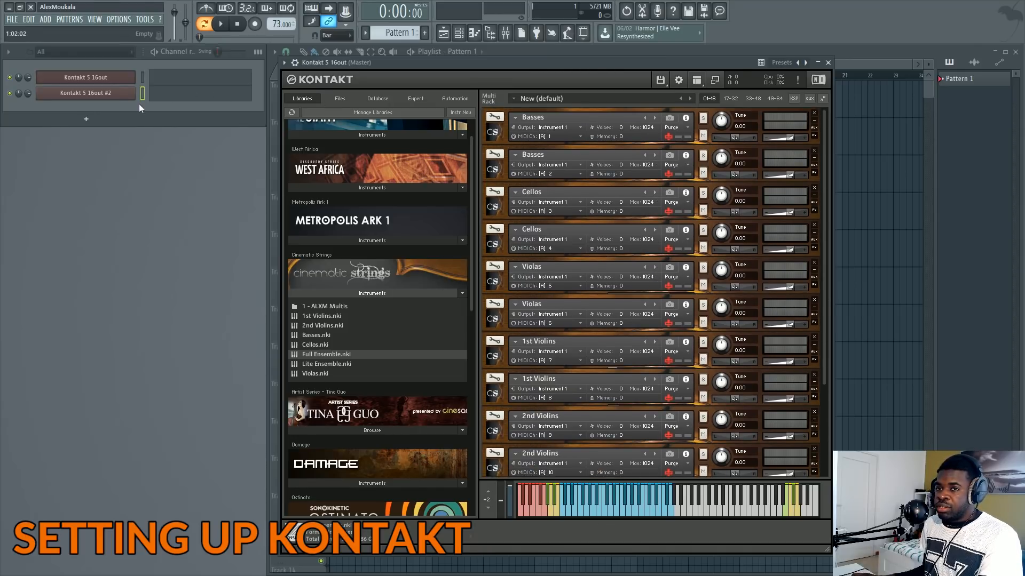
- Delete the cloned channel Kontakt 5 16out #2 from the channel rack
{"action": "left_click", "coordinate": [126, 93]}
{"action": "right_click", "coordinate": [135, 92]}
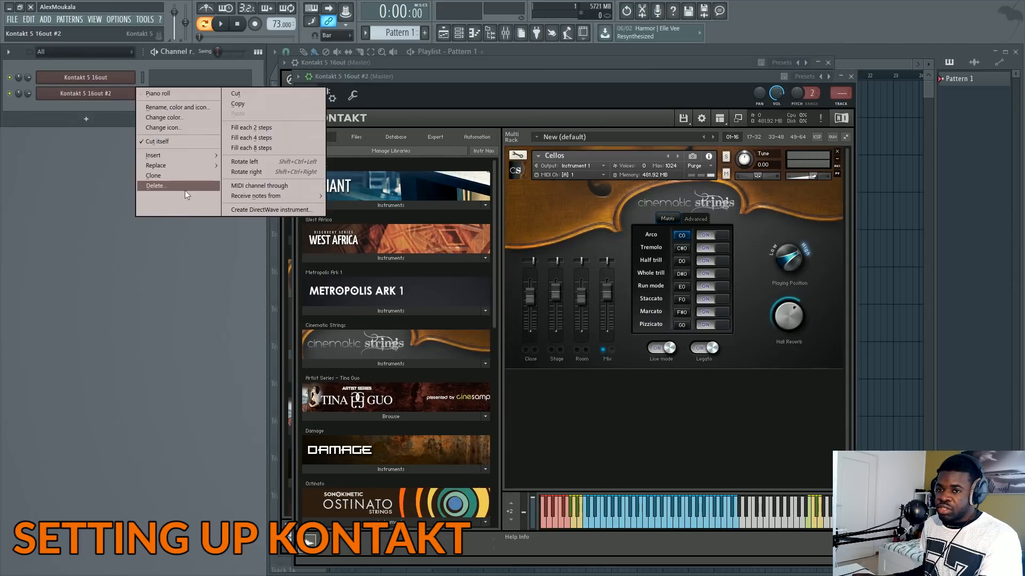
{"action": "left_click", "coordinate": [184, 190]}
{"action": "key", "text": "Return"}
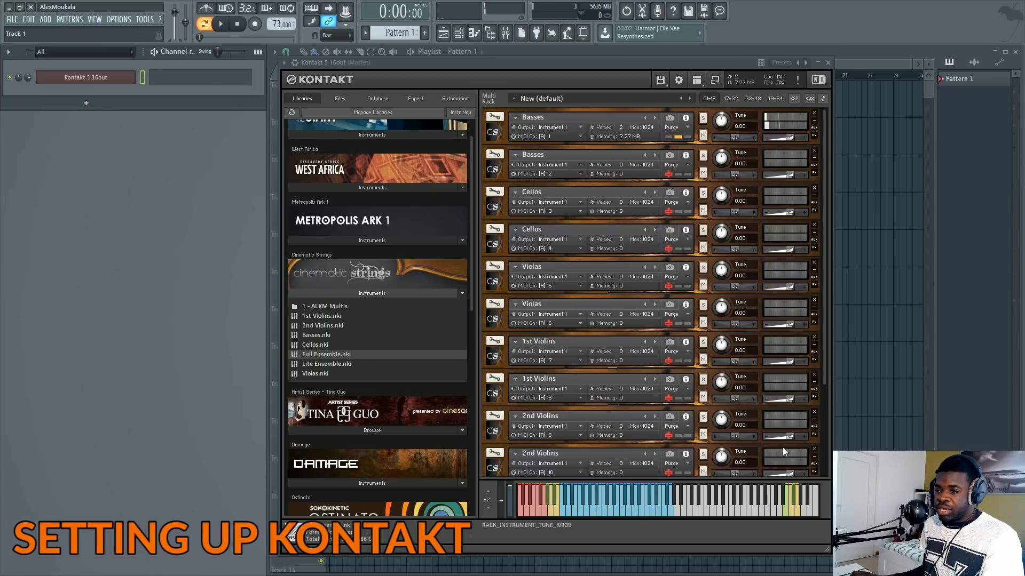
- Open the piano roll of the Kontakt 5 16out channel and move the Kontakt window out of its way
{"action": "left_click", "coordinate": [183, 81]}
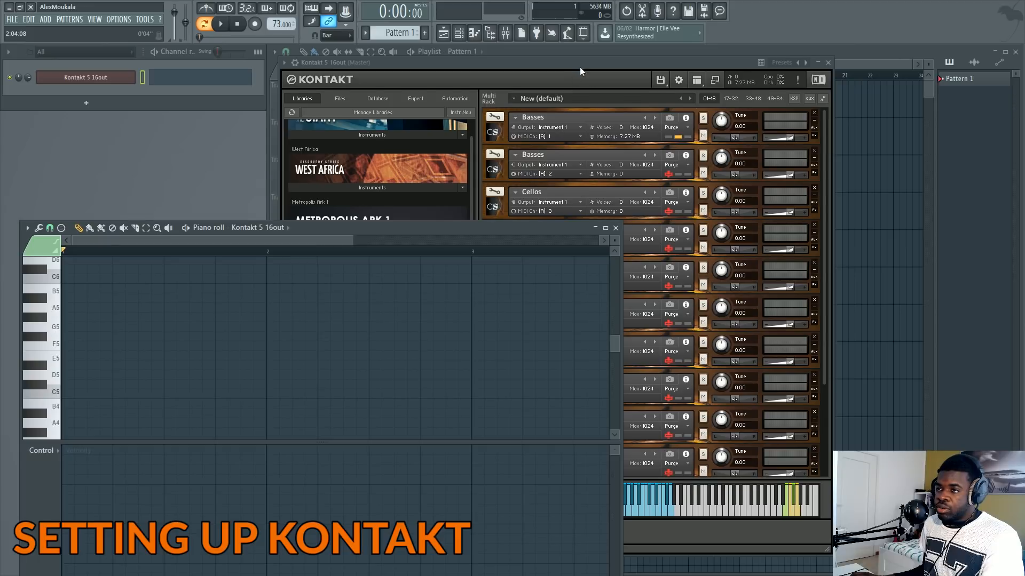
{"action": "left_click_drag", "start_coordinate": [580, 66], "coordinate": [685, 61]}
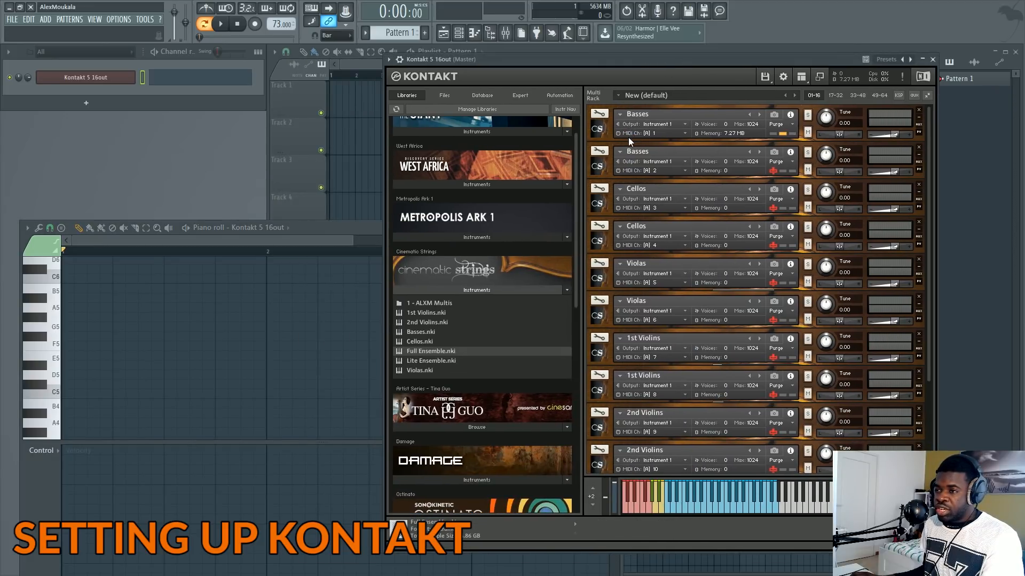
{"action": "mouse_move", "coordinate": [485, 60]}
{"action": "left_mouse_down"}
{"action": "mouse_move", "coordinate": [480, 82]}
{"action": "mouse_move", "coordinate": [477, 61]}
{"action": "left_mouse_up"}
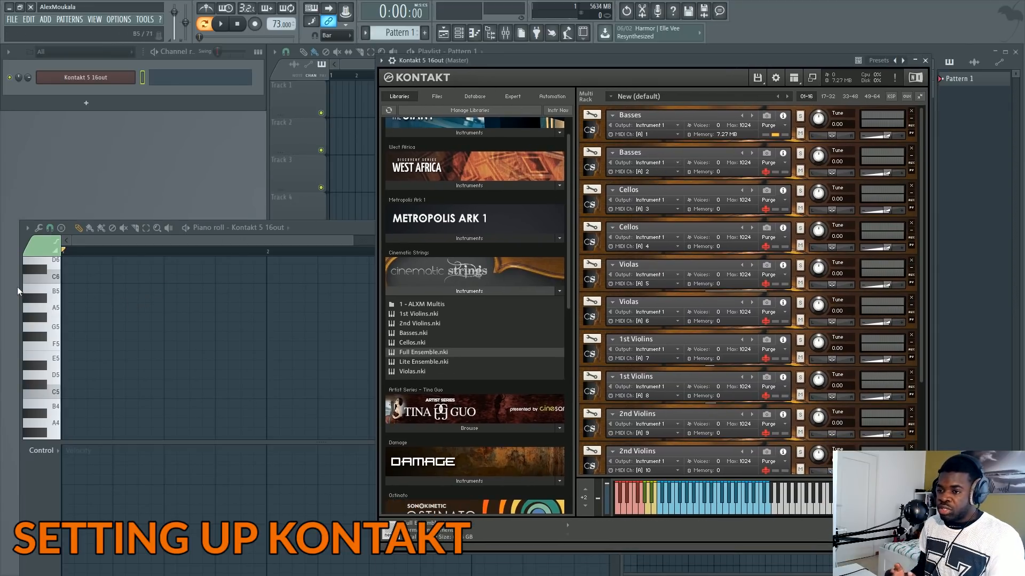
- Audition a note on the piano roll's keyboard and check which Kontakt instrument responds
{"action": "left_click", "coordinate": [78, 389]}
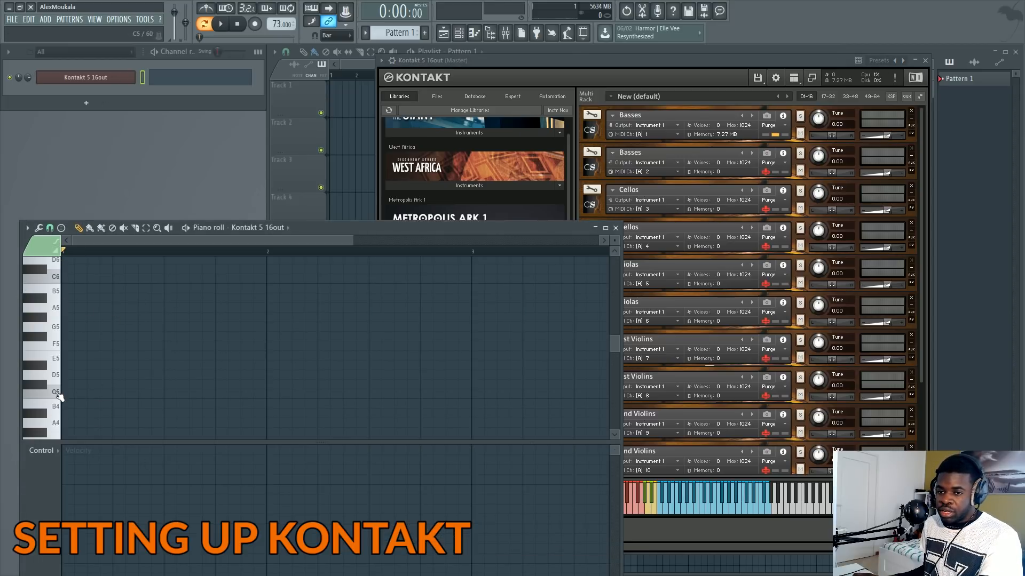
{"action": "left_click", "coordinate": [52, 338]}
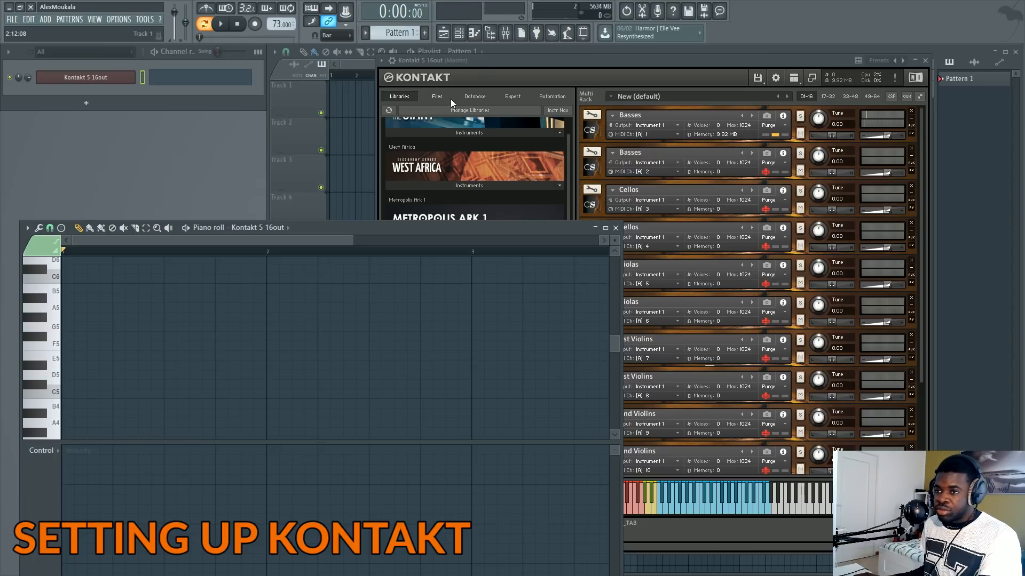
{"action": "left_click", "coordinate": [476, 63]}
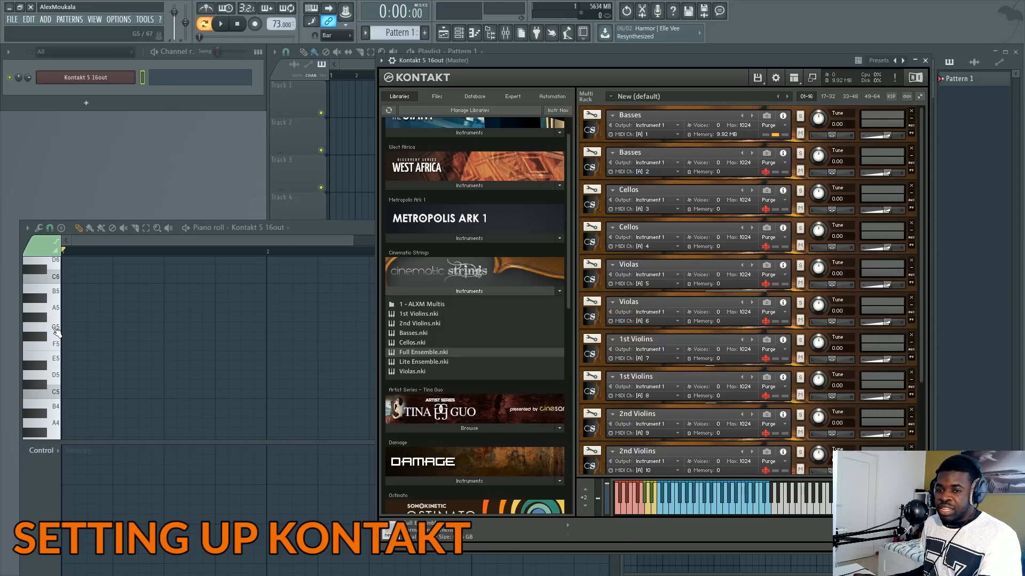
- Draw a D5 note at the start of the piano roll using the color group for MIDI channel 1
{"action": "left_click", "coordinate": [80, 375]}
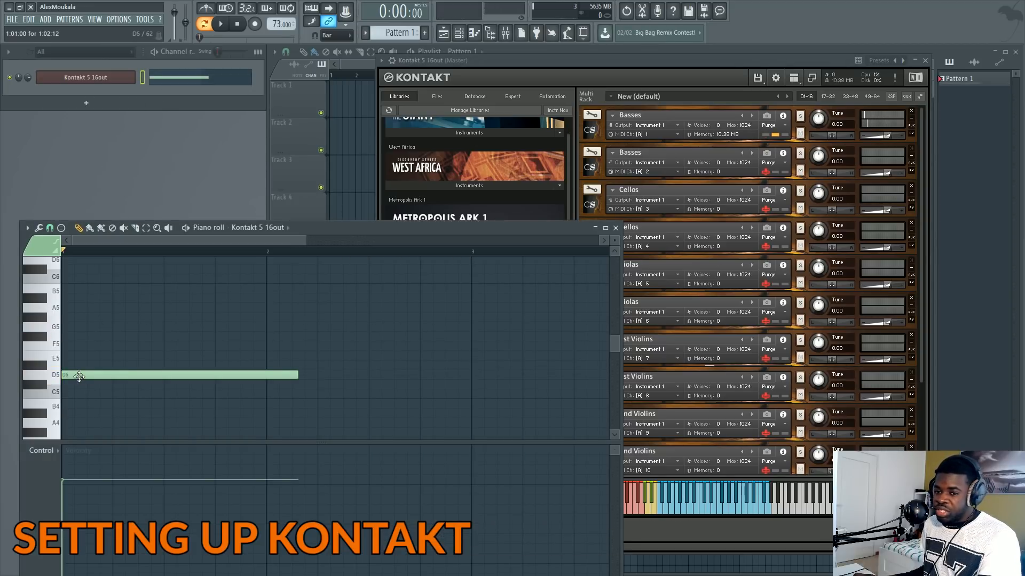
{"action": "left_click", "coordinate": [51, 246]}
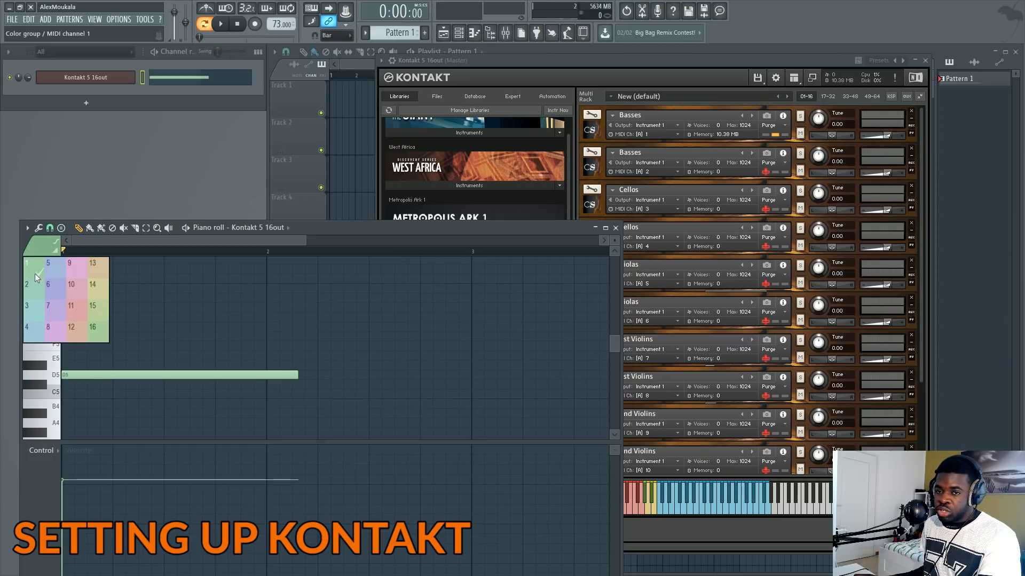
{"action": "left_click", "coordinate": [35, 273]}
{"action": "right_click", "coordinate": [98, 376]}
{"action": "left_click", "coordinate": [67, 375]}
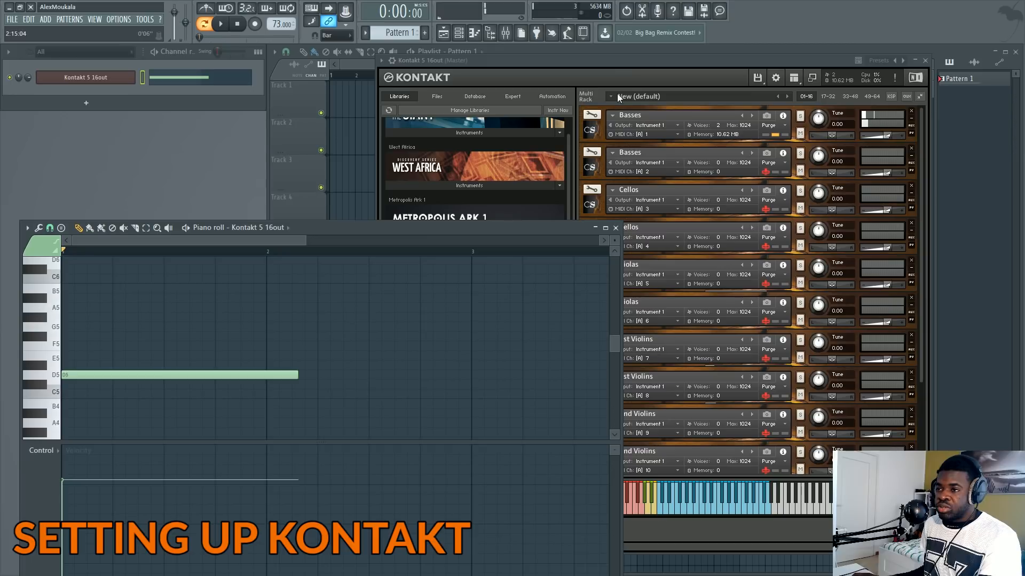
- Assign both Violas instruments to Port A MIDI channel 1 and audition a note on that channel
{"action": "left_click", "coordinate": [633, 65]}
{"action": "left_click", "coordinate": [673, 132]}
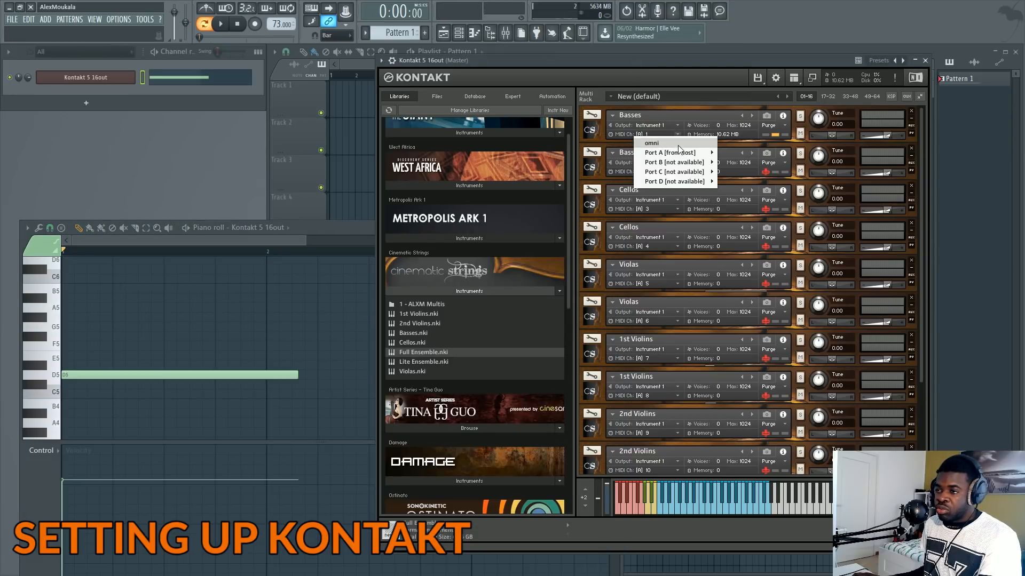
{"action": "left_click", "coordinate": [596, 145]}
{"action": "scroll", "coordinate": [636, 227], "scroll_direction": "down", "scroll_amount": 2}
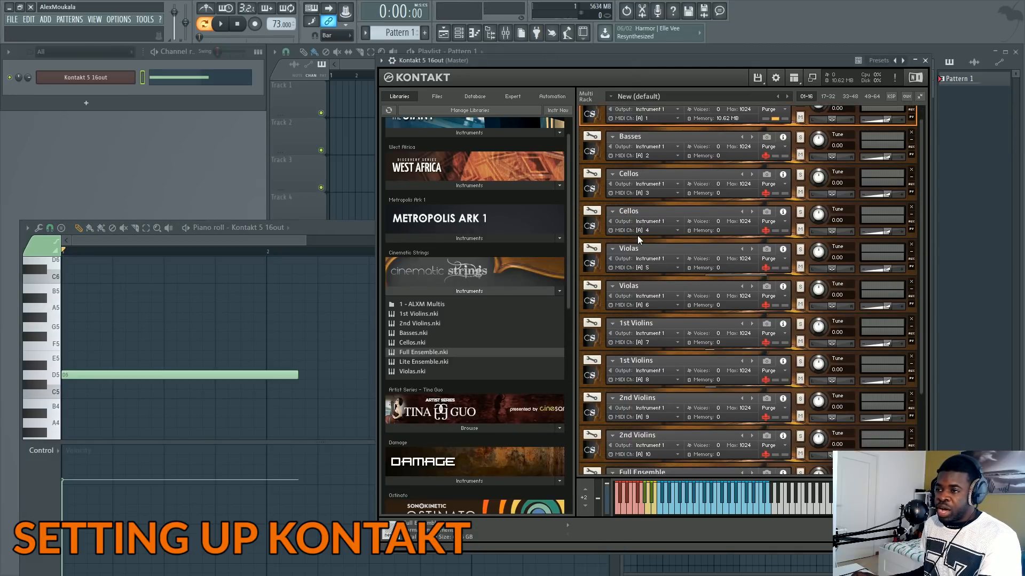
{"action": "scroll", "coordinate": [664, 307], "scroll_direction": "down", "scroll_amount": 1}
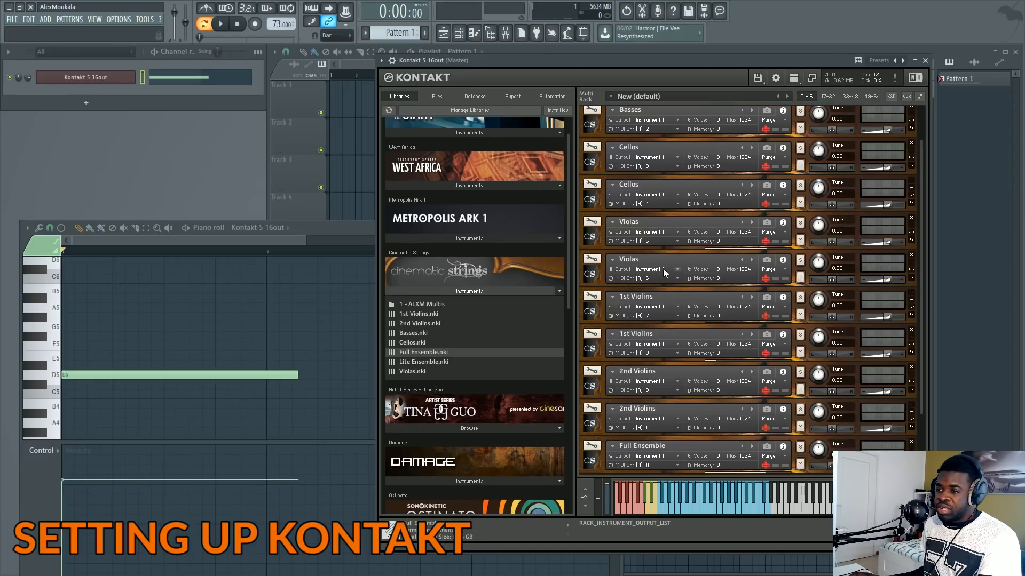
{"action": "left_click", "coordinate": [664, 277]}
{"action": "mouse_move", "coordinate": [665, 299]}
{"action": "left_click", "coordinate": [725, 299]}
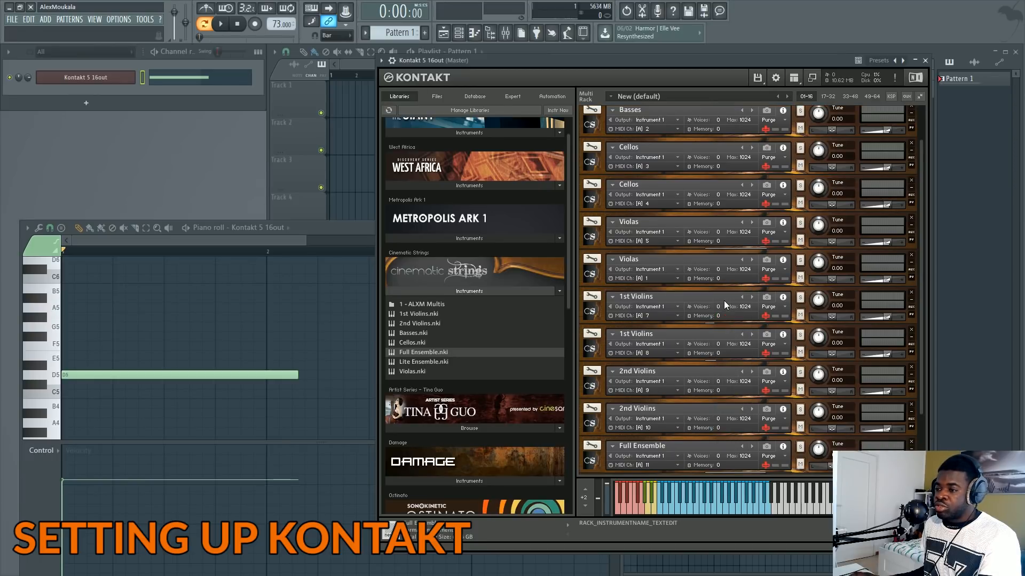
{"action": "left_click", "coordinate": [56, 344]}
{"action": "left_click", "coordinate": [56, 344]}
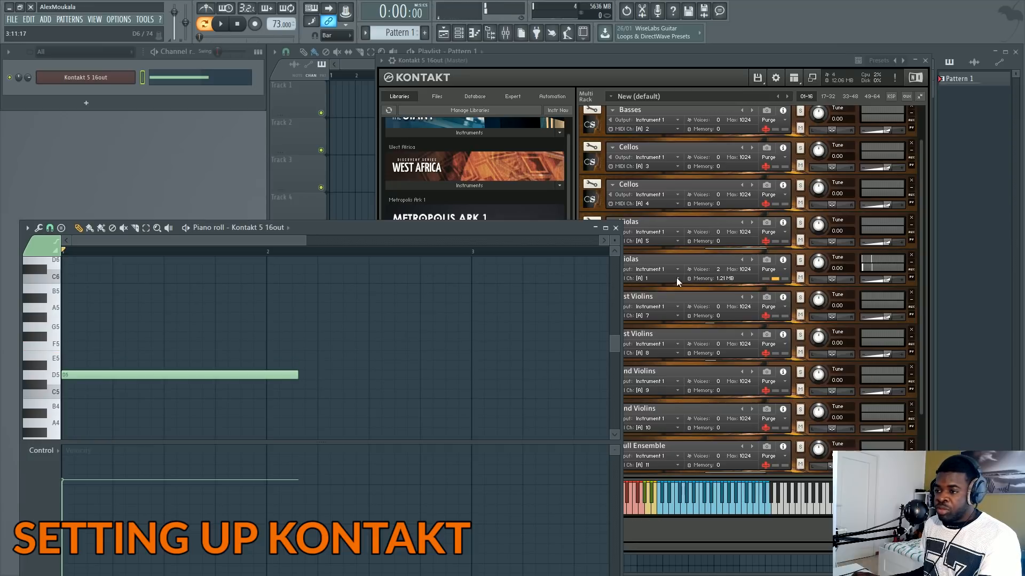
{"action": "left_click", "coordinate": [668, 243]}
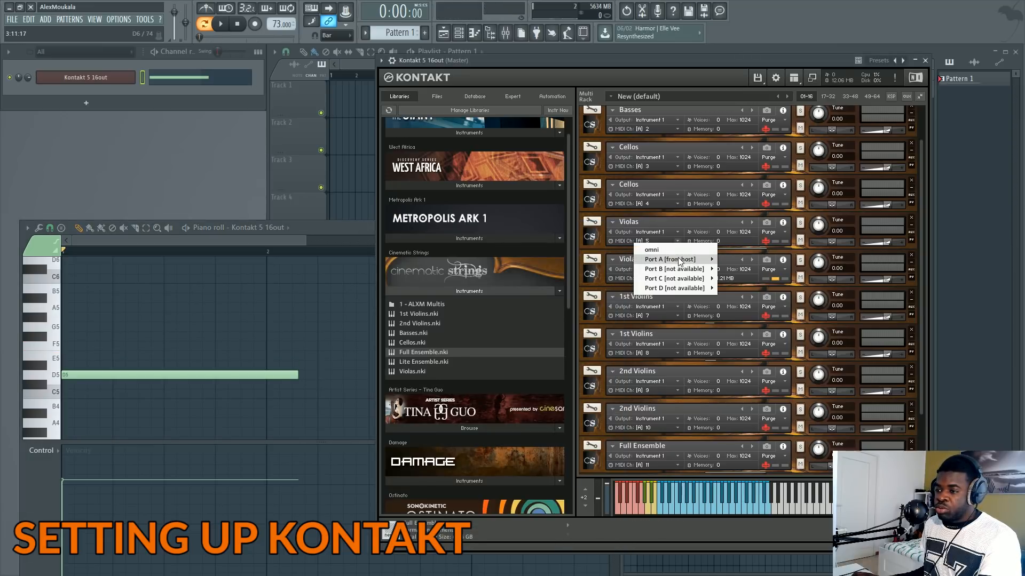
{"action": "left_click", "coordinate": [724, 260]}
- Bring the piano roll to the front and move its window higher on the screen
{"action": "left_click", "coordinate": [131, 372]}
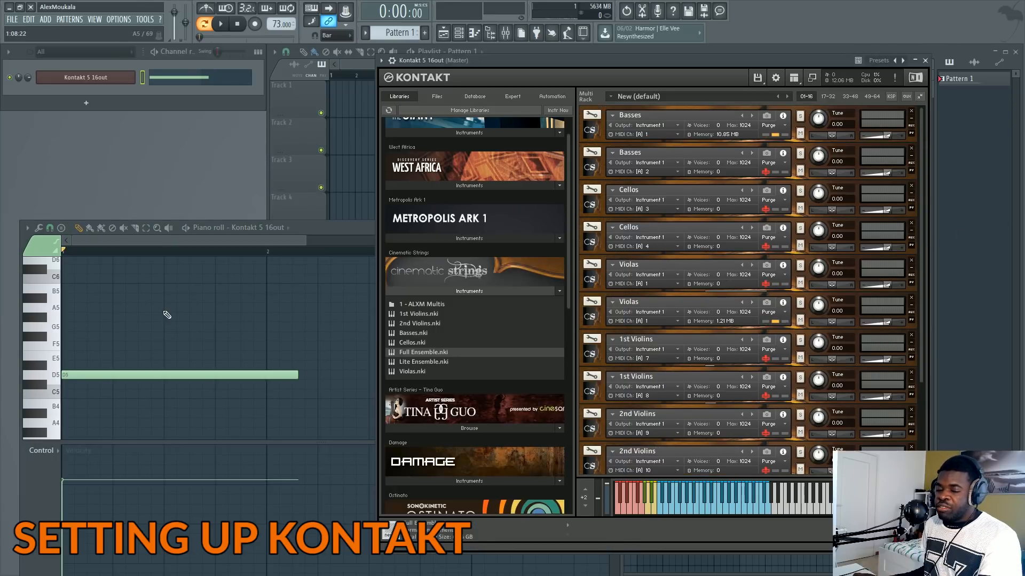
{"action": "left_click", "coordinate": [165, 313]}
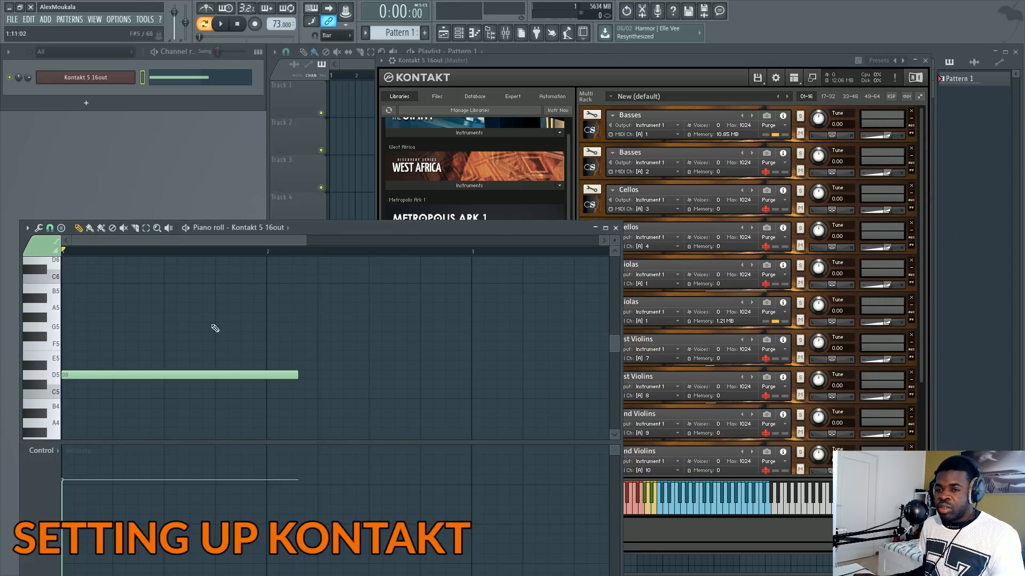
{"action": "left_click_drag", "start_coordinate": [400, 229], "coordinate": [401, 139]}
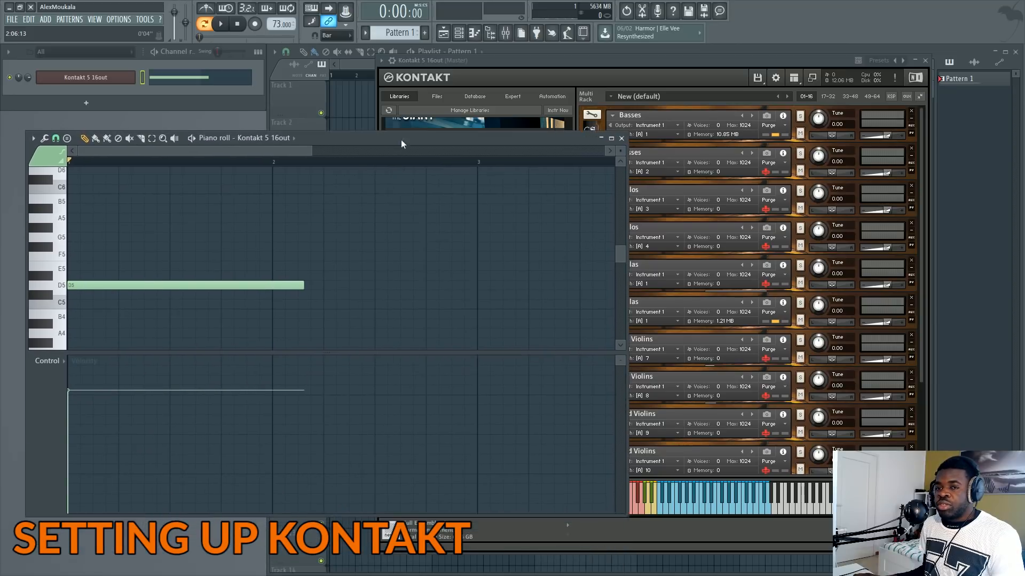
- Select MIDI channel 6 in the piano roll and audition the Violas with a trial note, removing that note again
{"action": "left_click", "coordinate": [39, 160]}
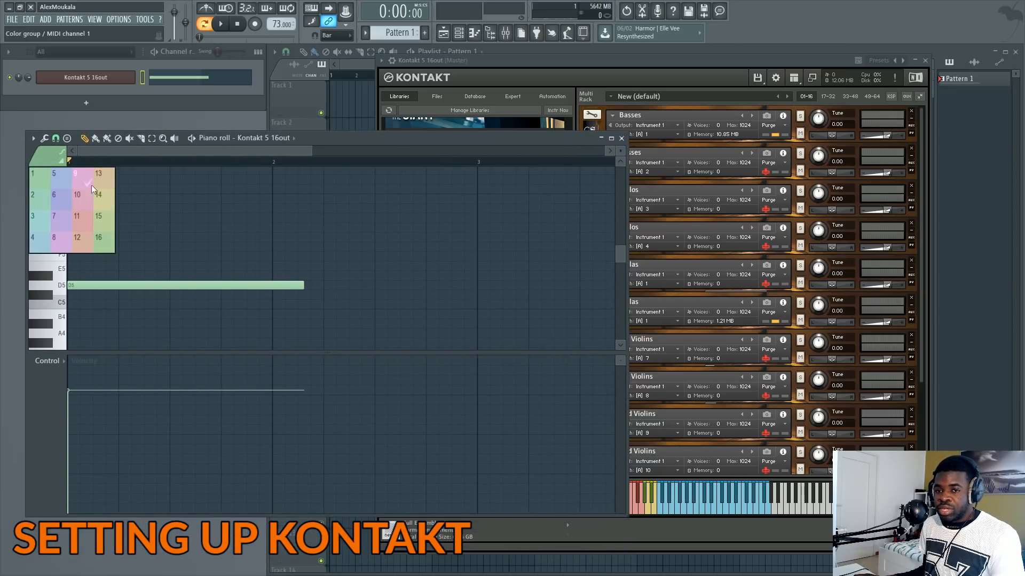
{"action": "left_click", "coordinate": [62, 201]}
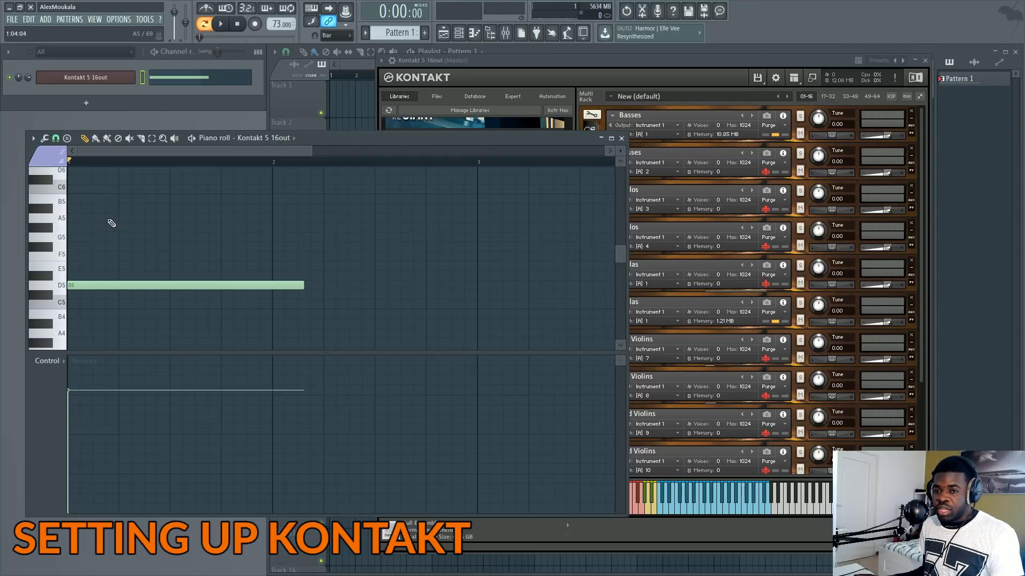
{"action": "left_click", "coordinate": [90, 248]}
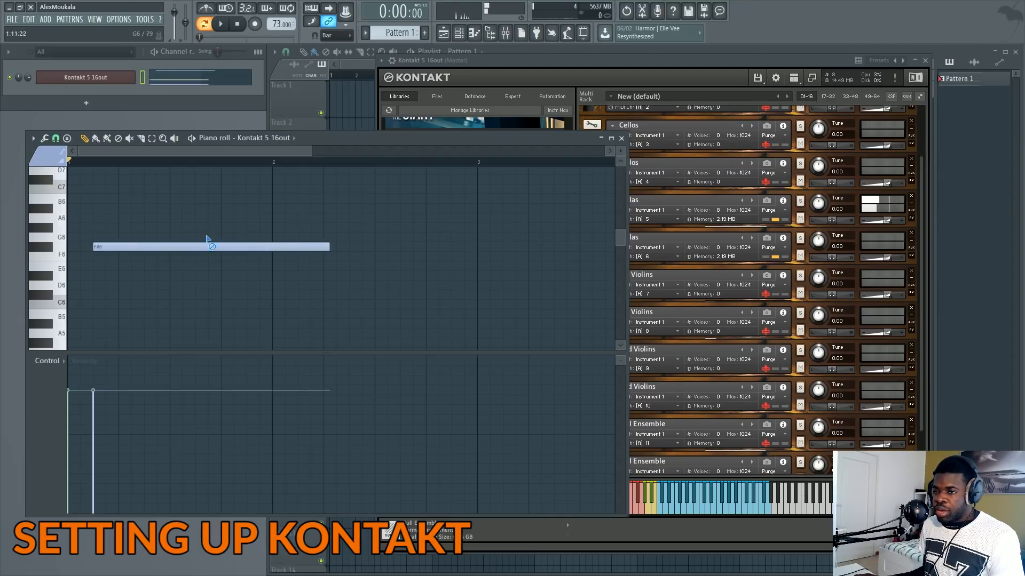
{"action": "right_click", "coordinate": [208, 245]}
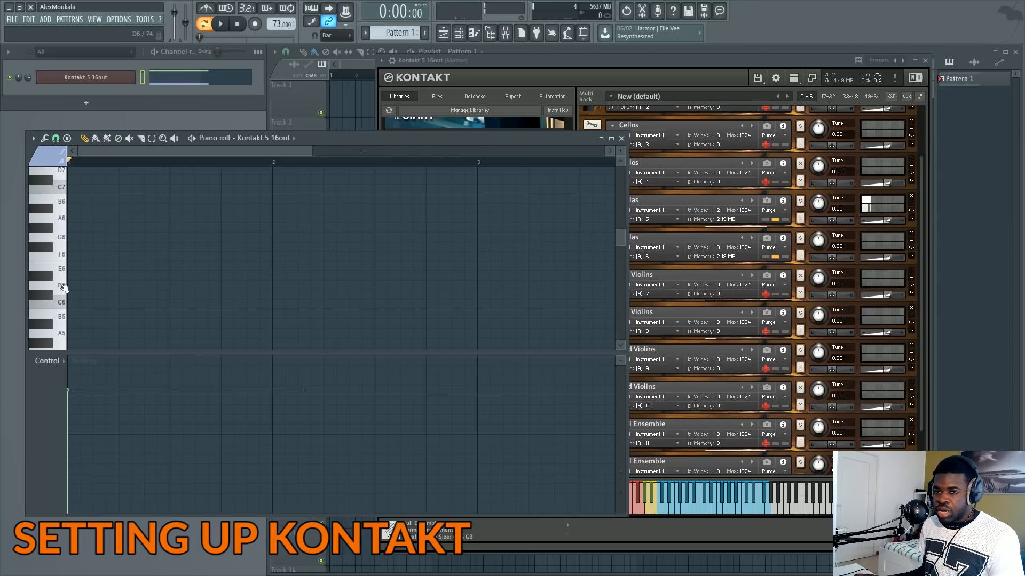
{"action": "left_click", "coordinate": [64, 288]}
- Switch the piano roll to MIDI channel 8 and on to 12, auditioning the second 1st Violins and the last Full Ensemble
{"action": "left_click", "coordinate": [60, 159]}
{"action": "left_click", "coordinate": [64, 247]}
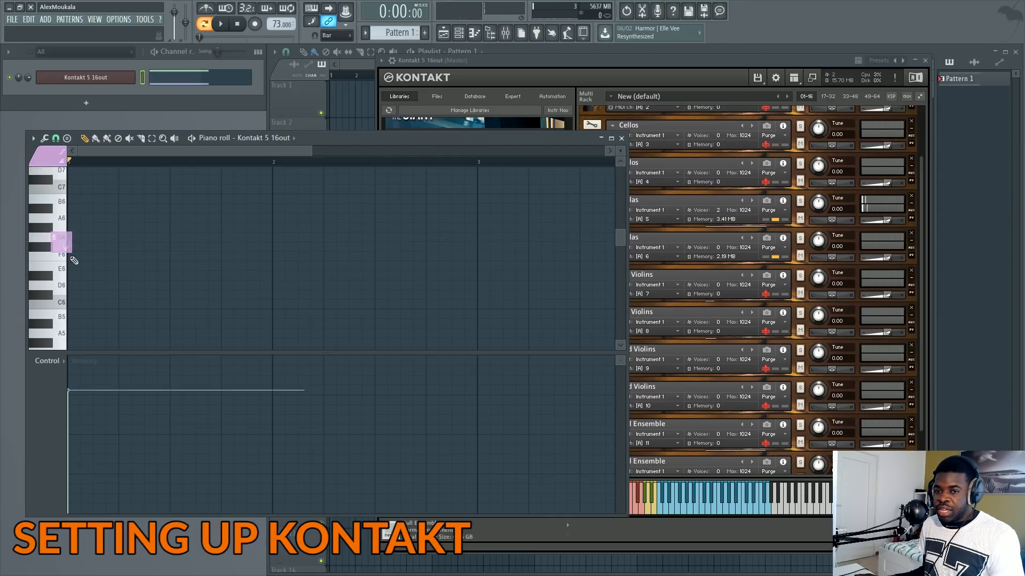
{"action": "left_click", "coordinate": [59, 288]}
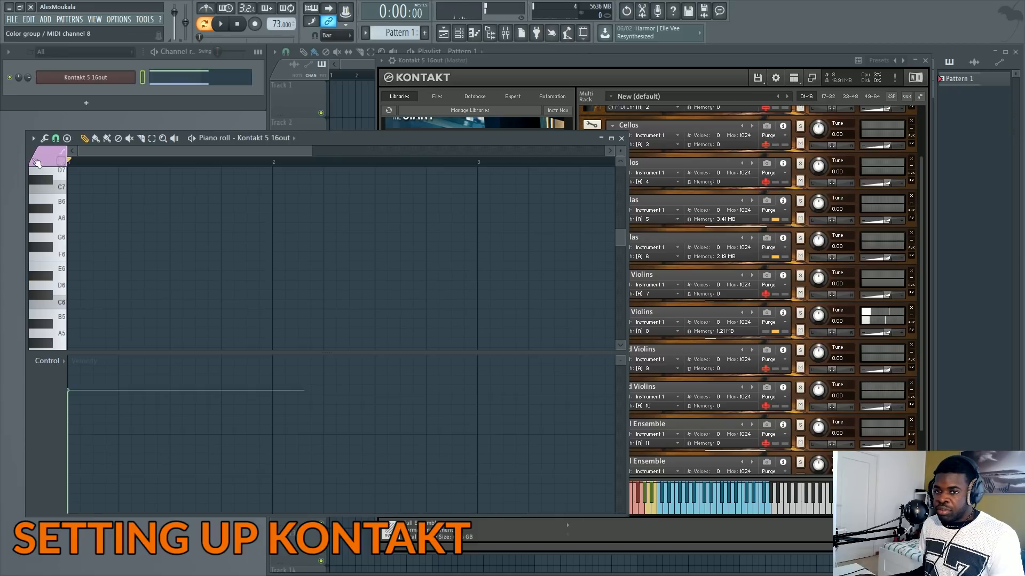
{"action": "left_click", "coordinate": [36, 162]}
{"action": "left_click", "coordinate": [84, 244]}
{"action": "left_click", "coordinate": [58, 271]}
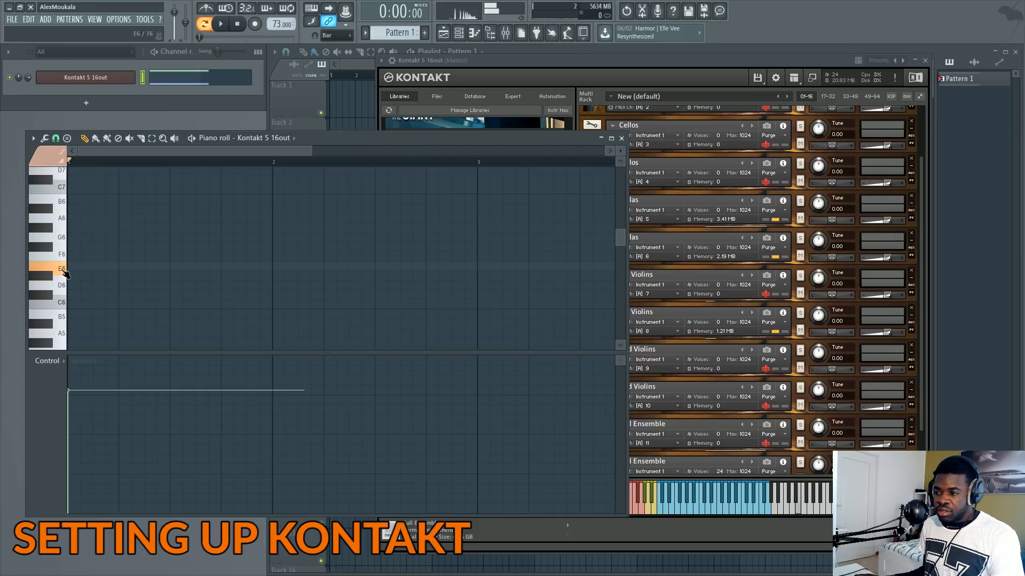
- Delete the D5 note from the piano roll
{"action": "scroll", "coordinate": [89, 258], "scroll_direction": "down", "scroll_amount": 3}
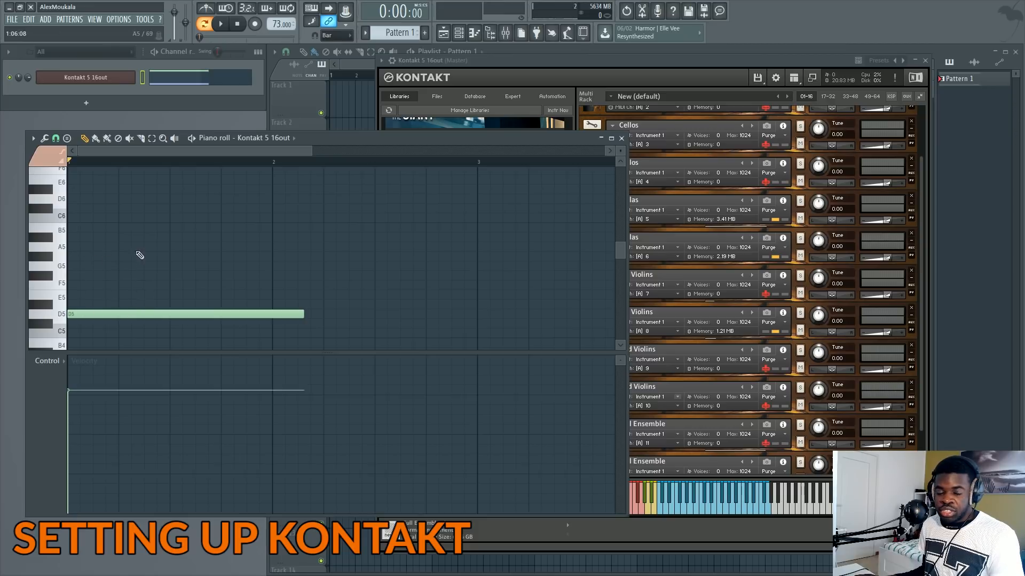
{"action": "right_click", "coordinate": [121, 313]}
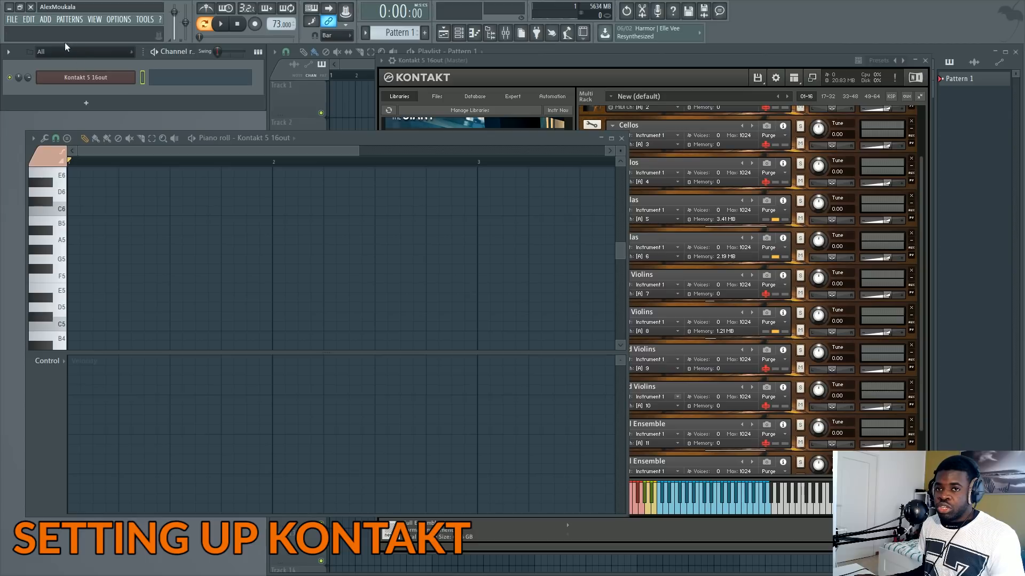
- Set the piano roll's note color to green and add a MIDI Out instrument channel
{"action": "left_click", "coordinate": [51, 155]}
{"action": "left_click", "coordinate": [37, 174]}
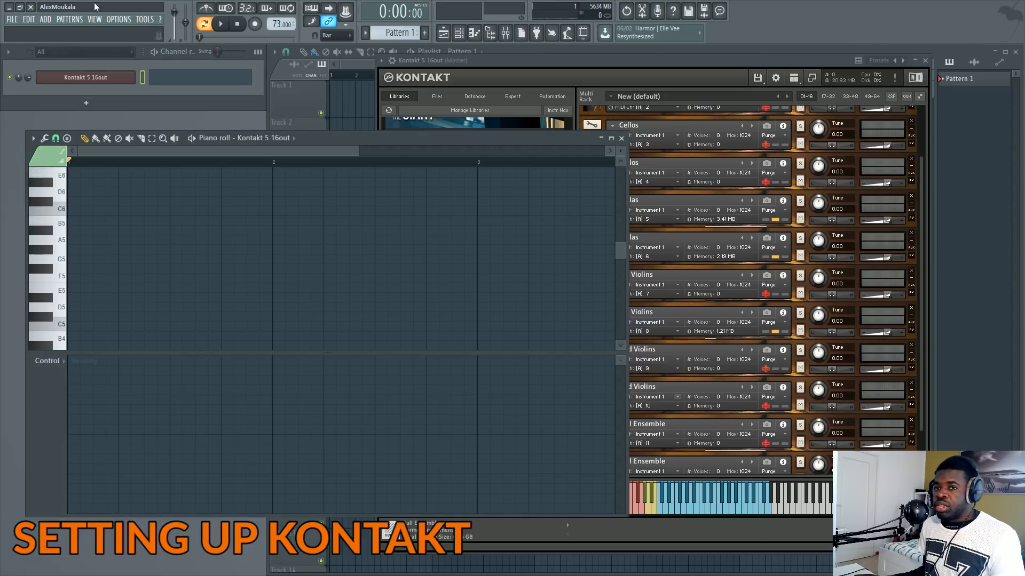
{"action": "left_click", "coordinate": [45, 19]}
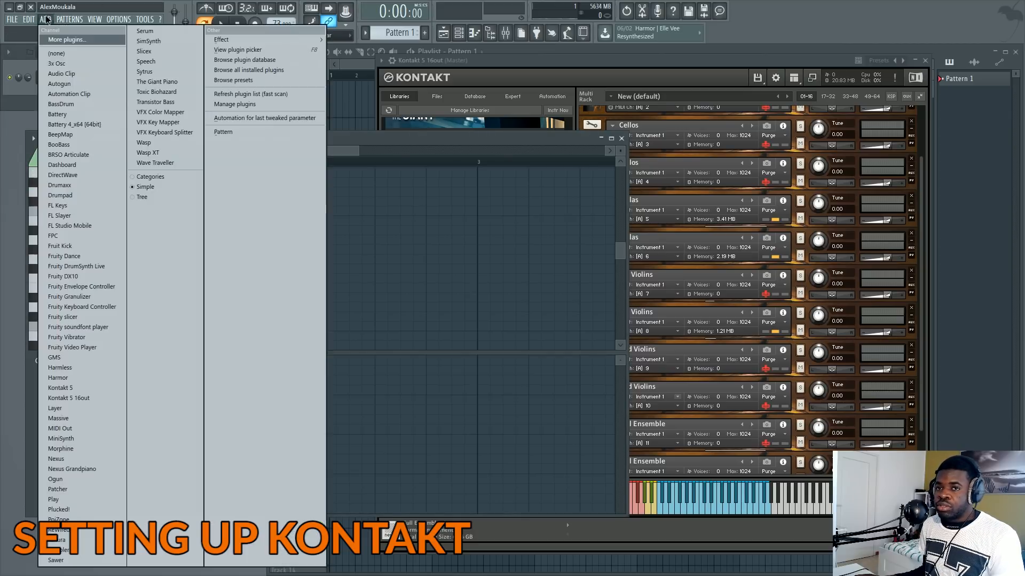
{"action": "left_click", "coordinate": [78, 432]}
{"action": "left_click_drag", "start_coordinate": [80, 113], "coordinate": [244, 173]}
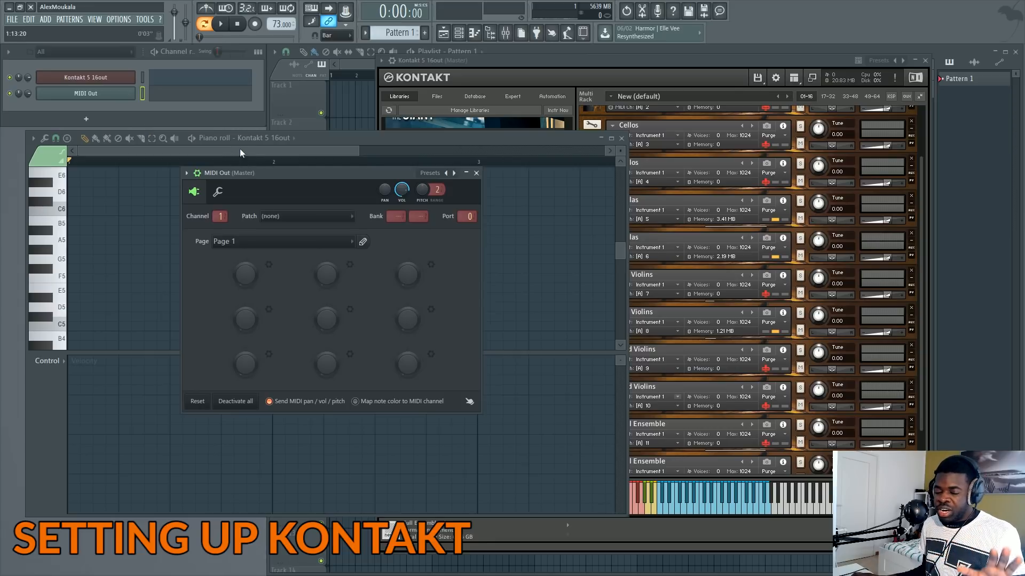
- Replace the MIDI Out channel with BRSO Articulate, hide its detailed settings and show its controller knobs
{"action": "right_click", "coordinate": [120, 99]}
{"action": "mouse_move", "coordinate": [176, 167]}
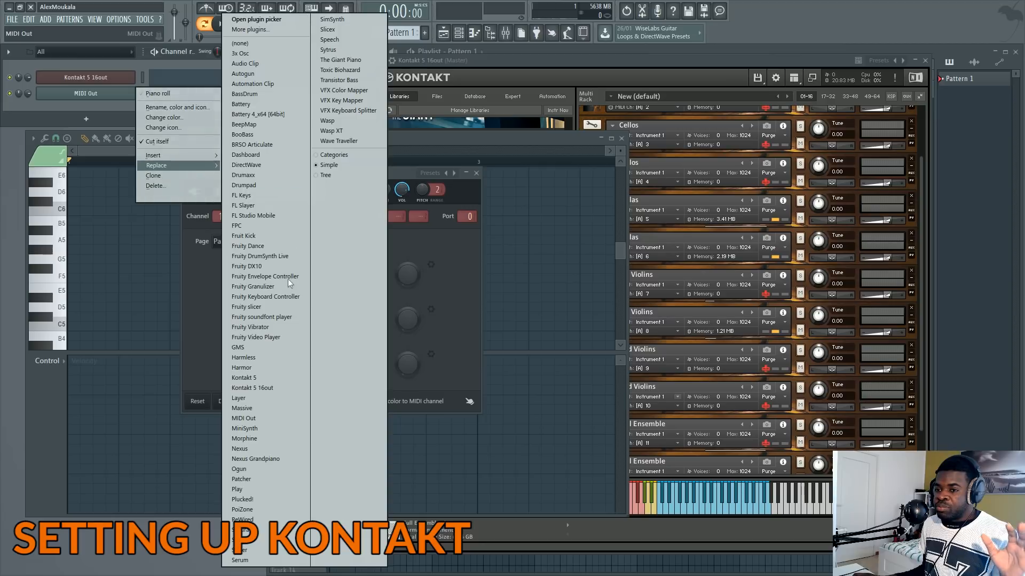
{"action": "left_click", "coordinate": [271, 144]}
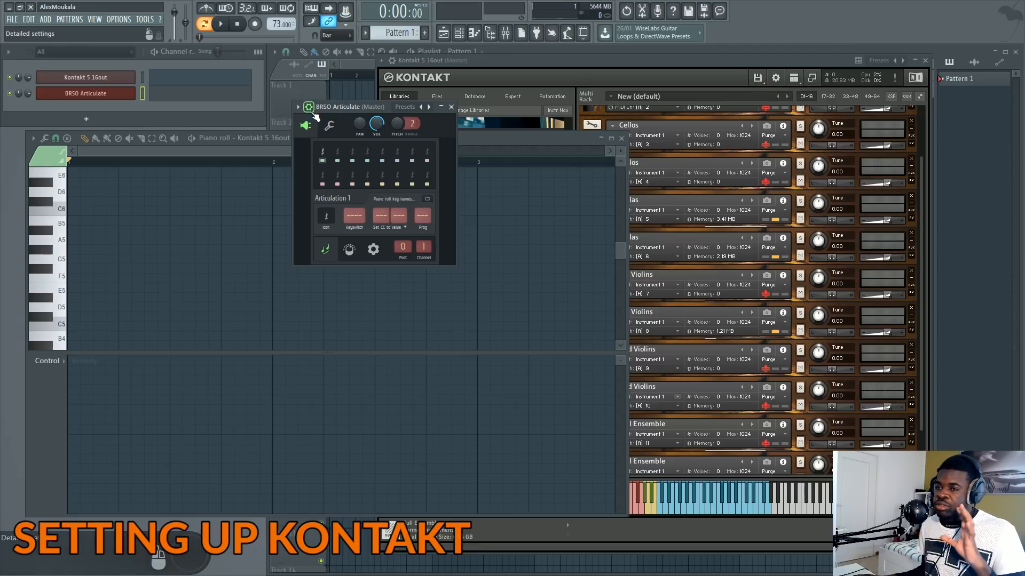
{"action": "left_click", "coordinate": [314, 113]}
{"action": "left_click", "coordinate": [334, 225]}
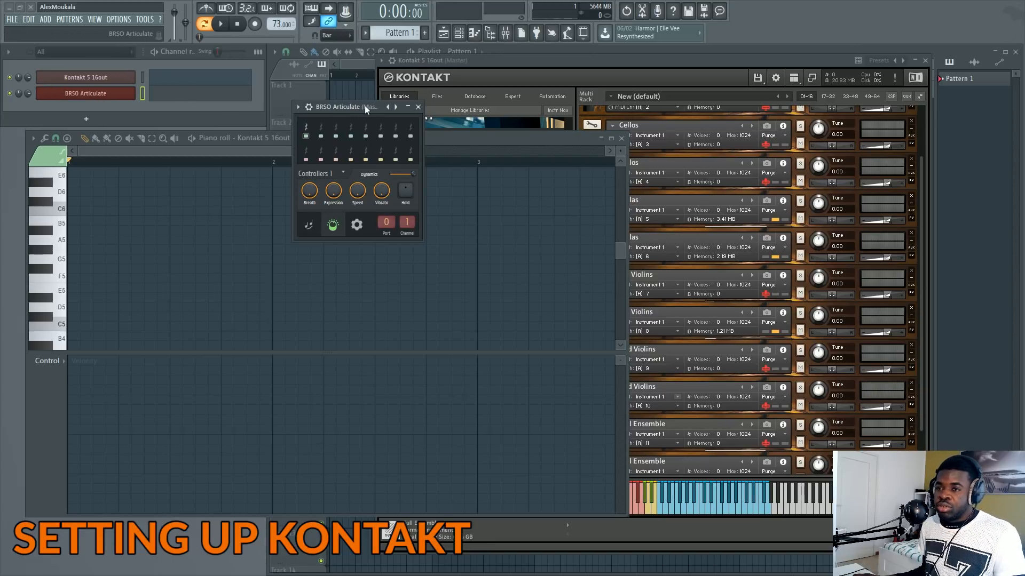
- Place the BRSO Articulate window beside the Kontakt window, with the multi rack shown from the first Basses instrument
{"action": "left_click_drag", "start_coordinate": [341, 107], "coordinate": [286, 119]}
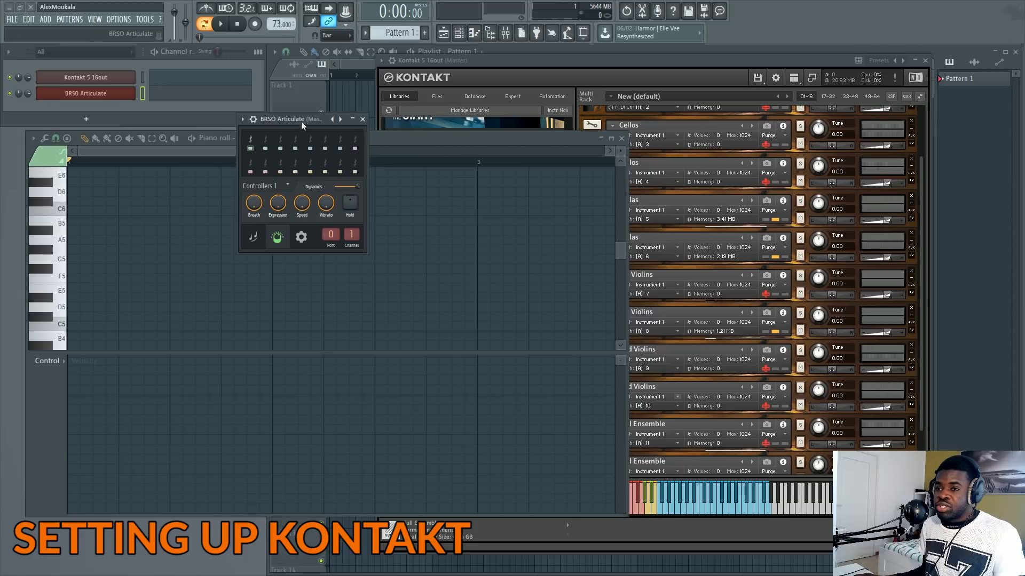
{"action": "left_click_drag", "start_coordinate": [298, 119], "coordinate": [370, 120]}
{"action": "left_click", "coordinate": [118, 94]}
{"action": "left_click", "coordinate": [117, 94]}
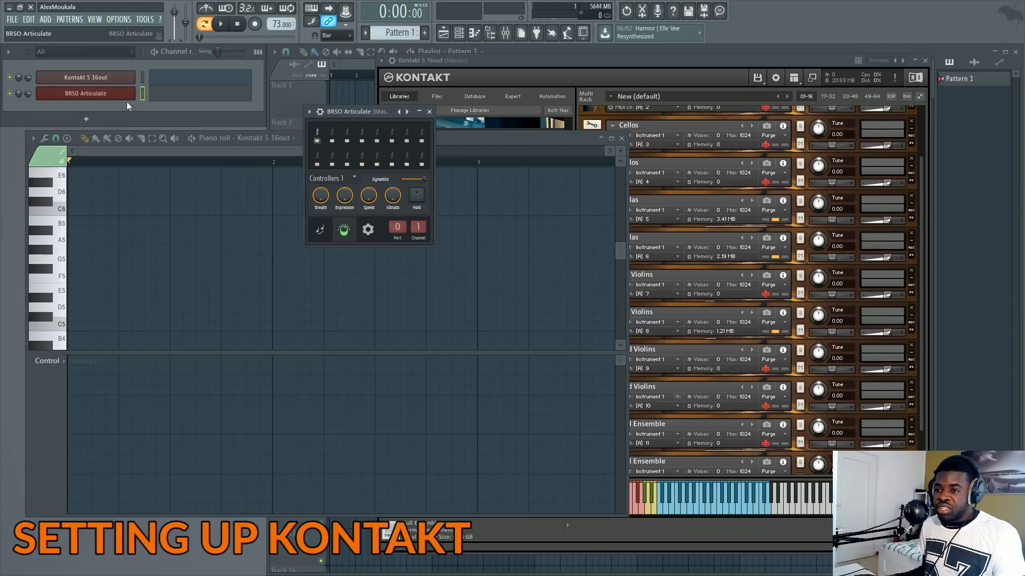
{"action": "left_click", "coordinate": [655, 80]}
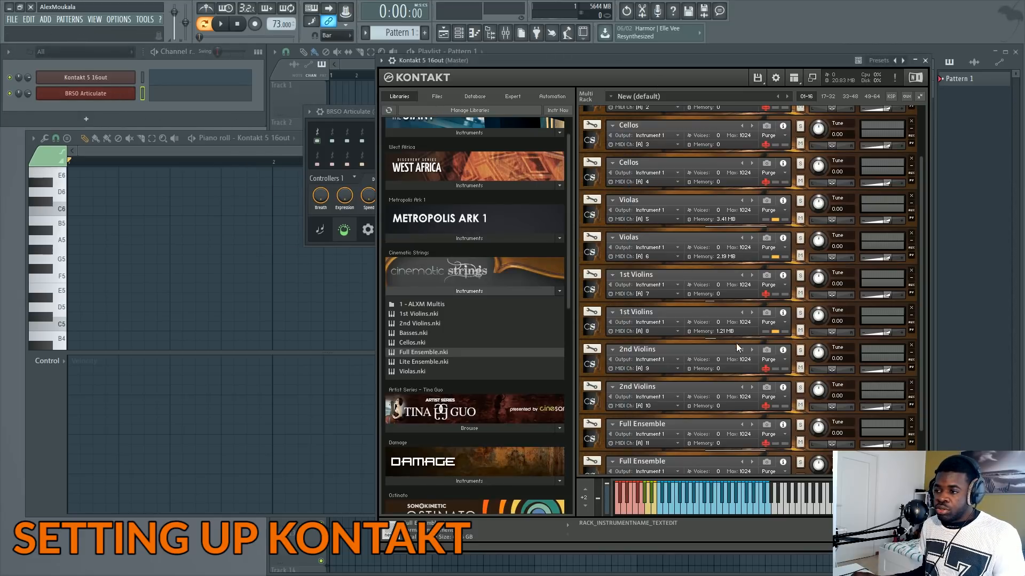
{"action": "scroll", "coordinate": [735, 344], "scroll_direction": "up", "scroll_amount": 3}
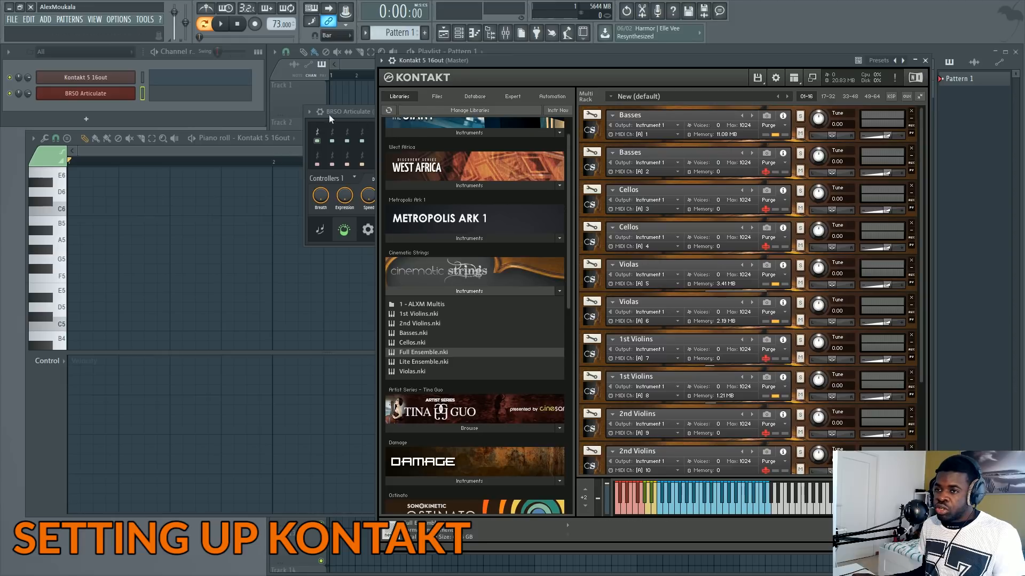
{"action": "left_click_drag", "start_coordinate": [329, 113], "coordinate": [215, 136]}
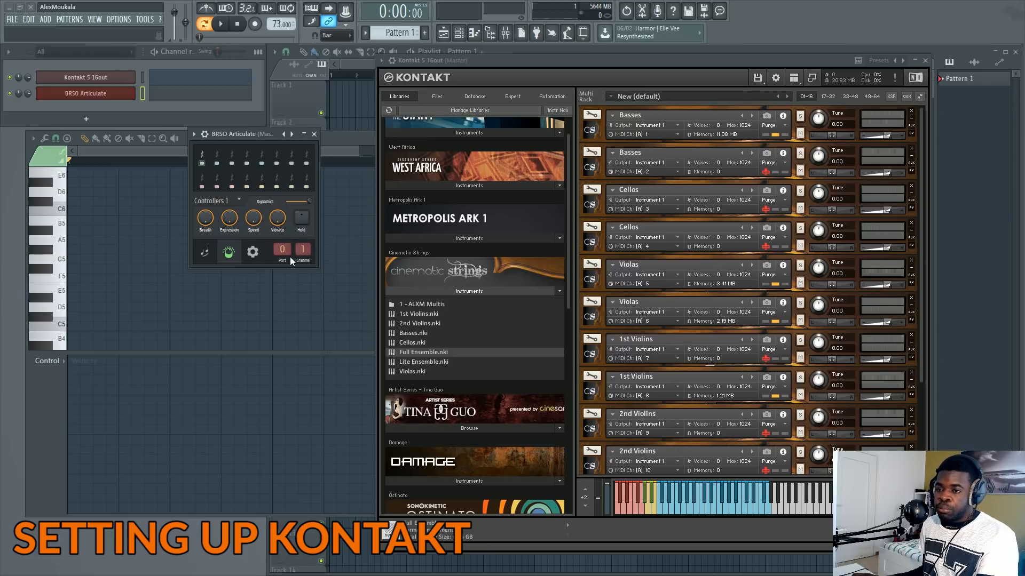
{"action": "left_click_drag", "start_coordinate": [245, 134], "coordinate": [264, 111]}
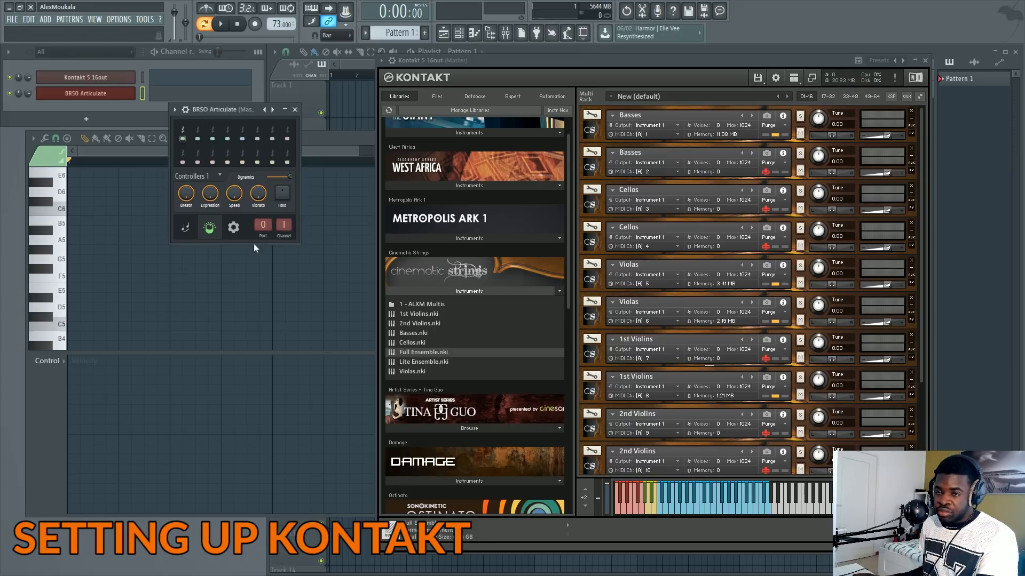
{"action": "left_click_drag", "start_coordinate": [242, 110], "coordinate": [226, 176]}
- Open the Kontakt channel's wrapper settings to check the MIDI input port, and return to the plugin editor
{"action": "left_click_drag", "start_coordinate": [421, 60], "coordinate": [412, 88]}
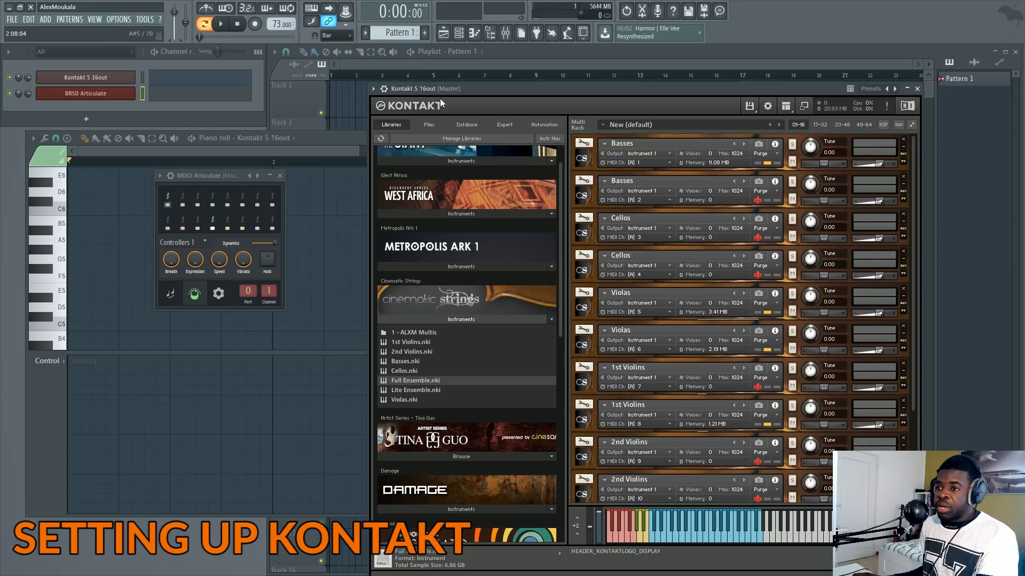
{"action": "left_click_drag", "start_coordinate": [443, 88], "coordinate": [402, 61]}
{"action": "left_click", "coordinate": [343, 60]}
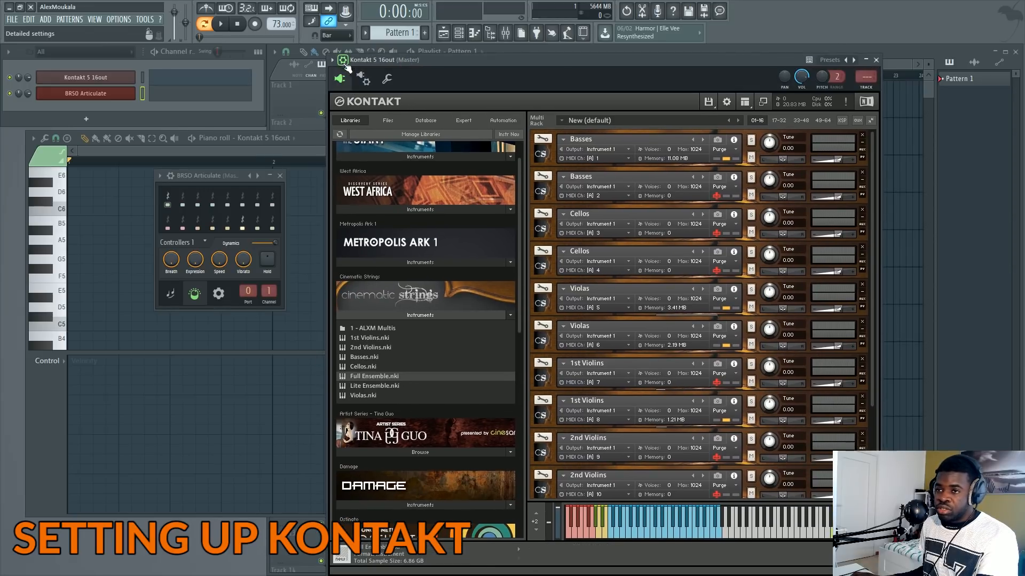
{"action": "left_click", "coordinate": [363, 78]}
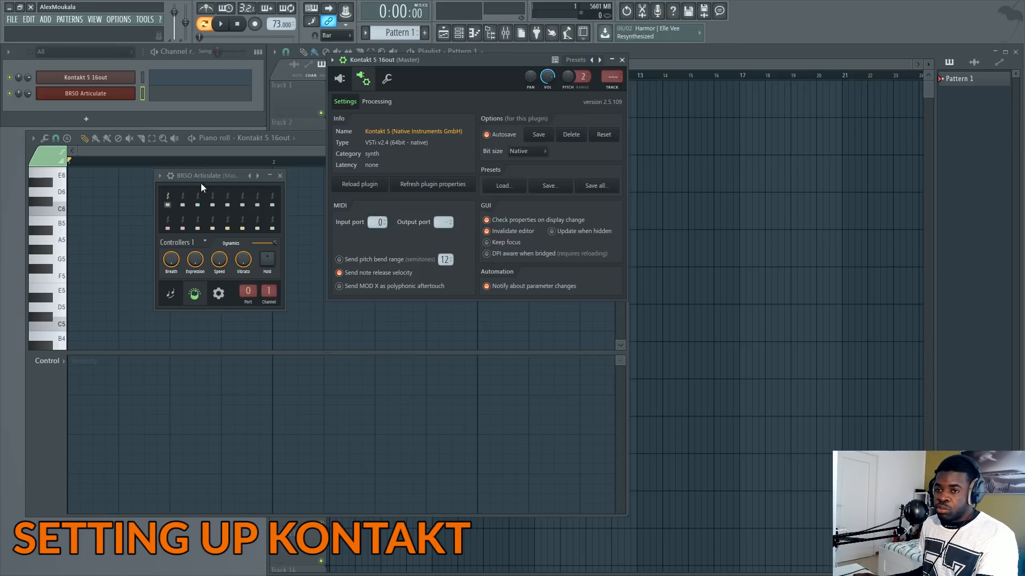
{"action": "left_click_drag", "start_coordinate": [191, 177], "coordinate": [175, 174]}
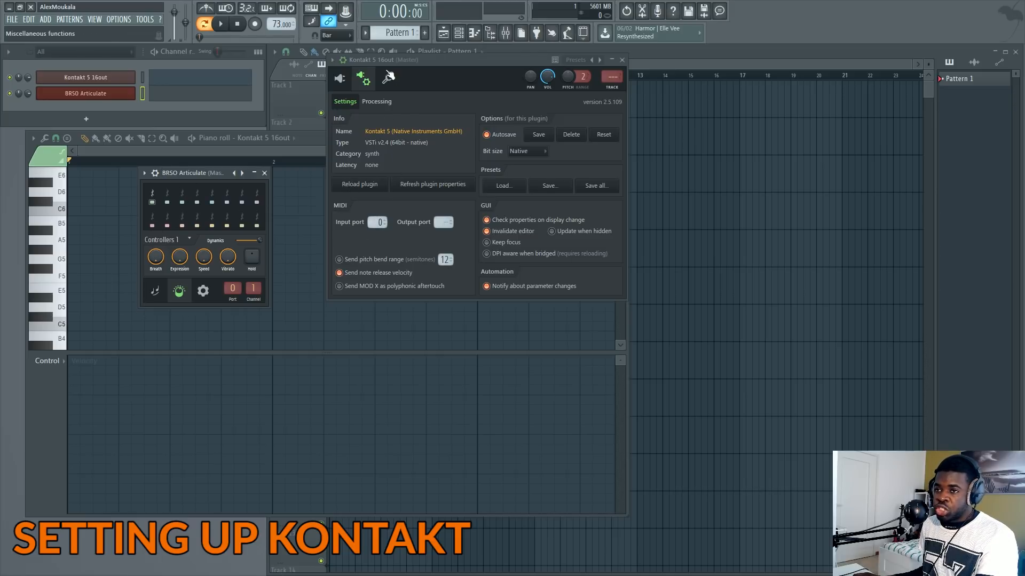
{"action": "left_click_drag", "start_coordinate": [385, 60], "coordinate": [402, 113]}
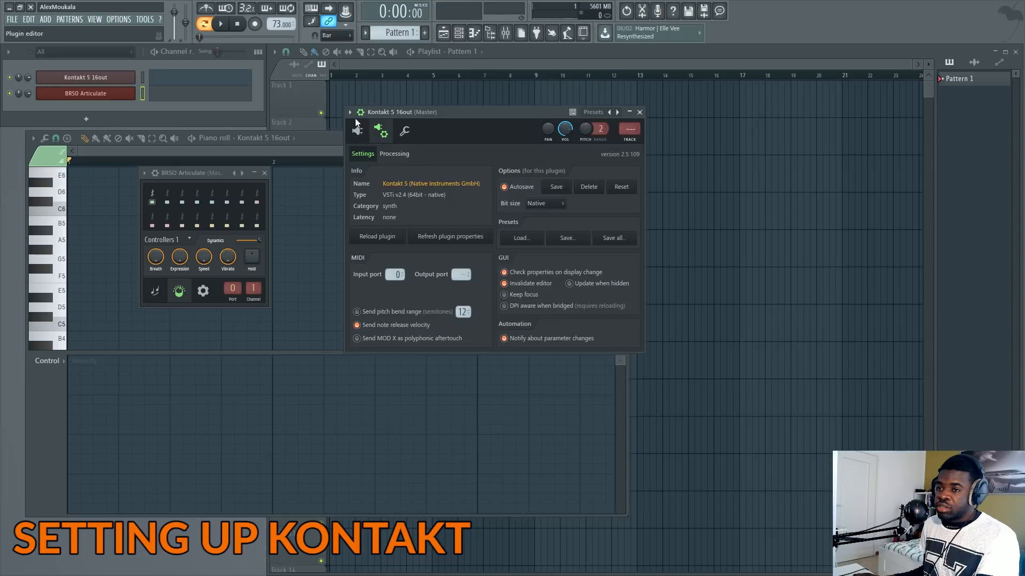
{"action": "left_click", "coordinate": [356, 129]}
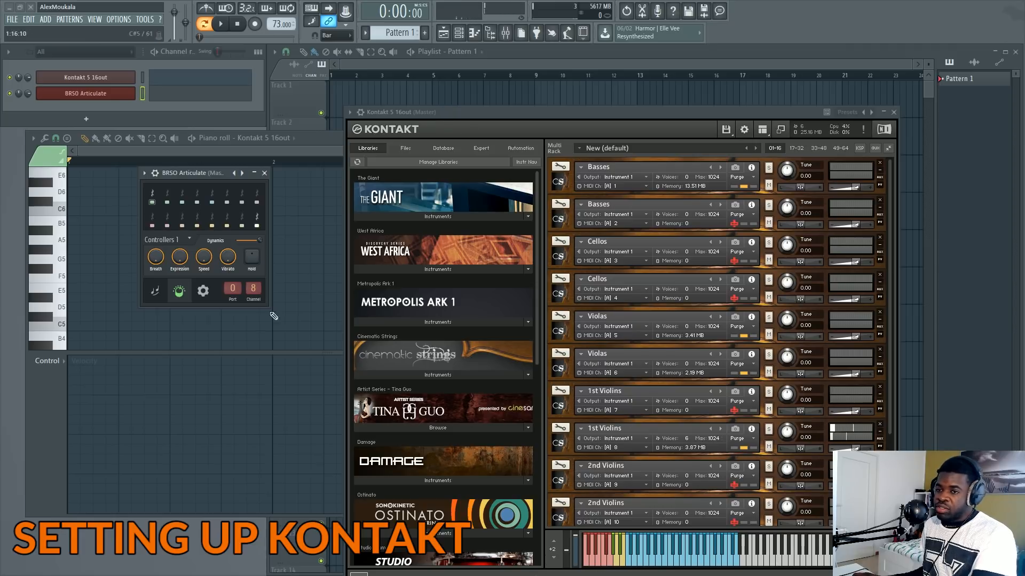
- Set BRSO Articulate's MIDI channel to 1 and rename the channel as Basses #1
{"action": "scroll", "coordinate": [248, 290], "scroll_direction": "down", "scroll_amount": 7}
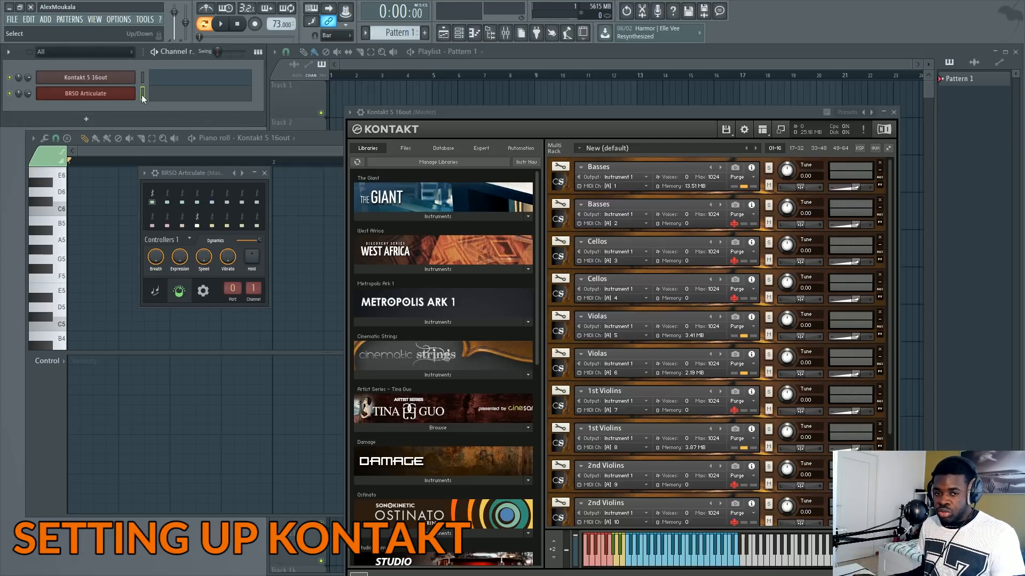
{"action": "key", "text": "F2"}
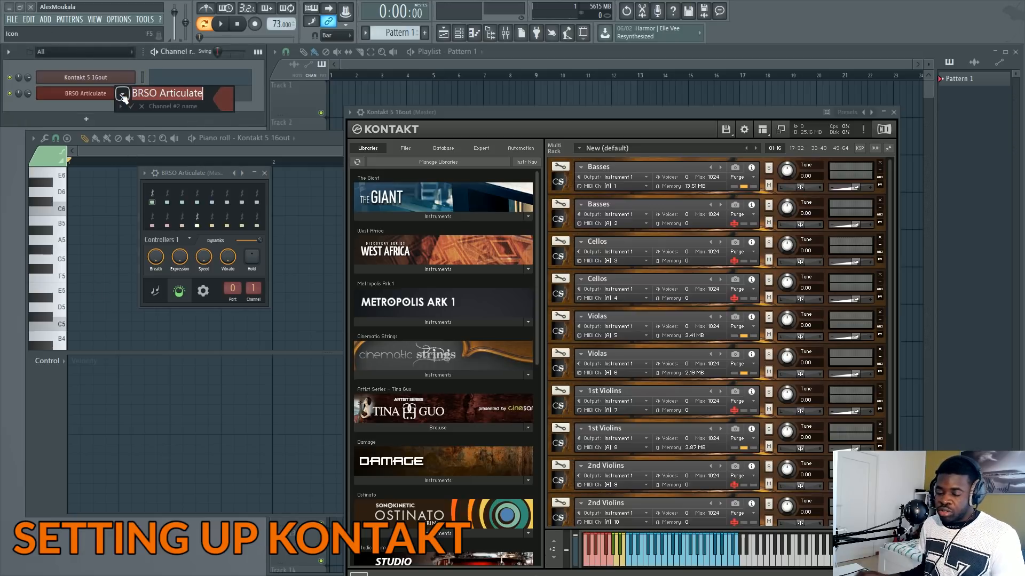
{"action": "type", "text": "Basses"}
{"action": "key", "text": "Return"}
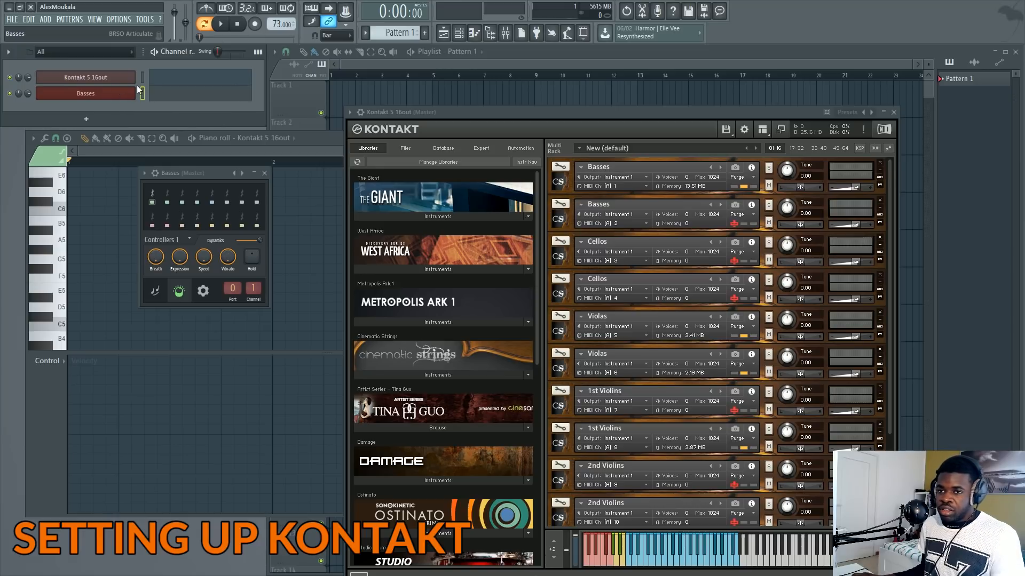
{"action": "double_click", "coordinate": [142, 94]}
{"action": "middle_click", "coordinate": [117, 97]}
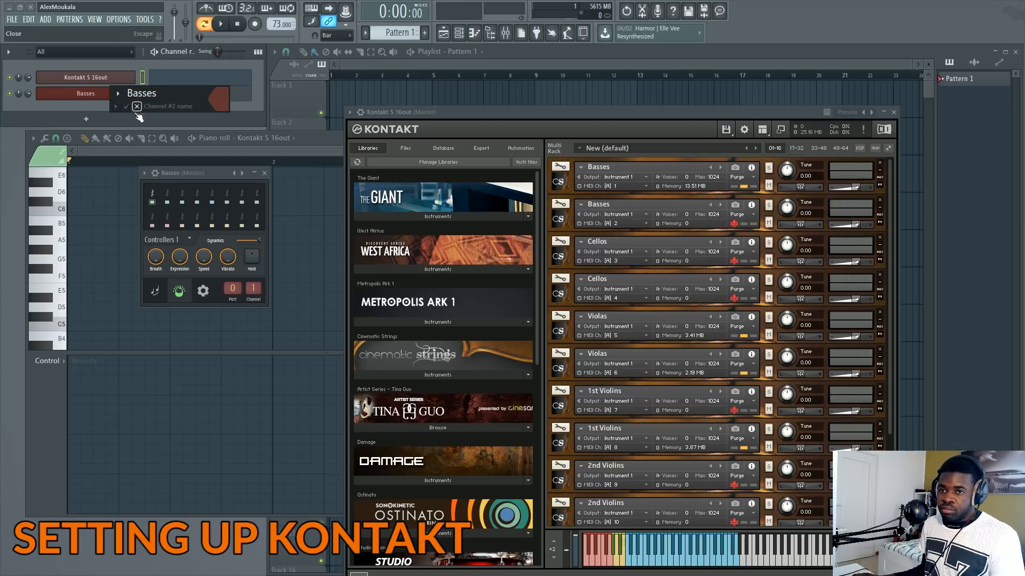
{"action": "left_click", "coordinate": [136, 109]}
{"action": "middle_click", "coordinate": [114, 96]}
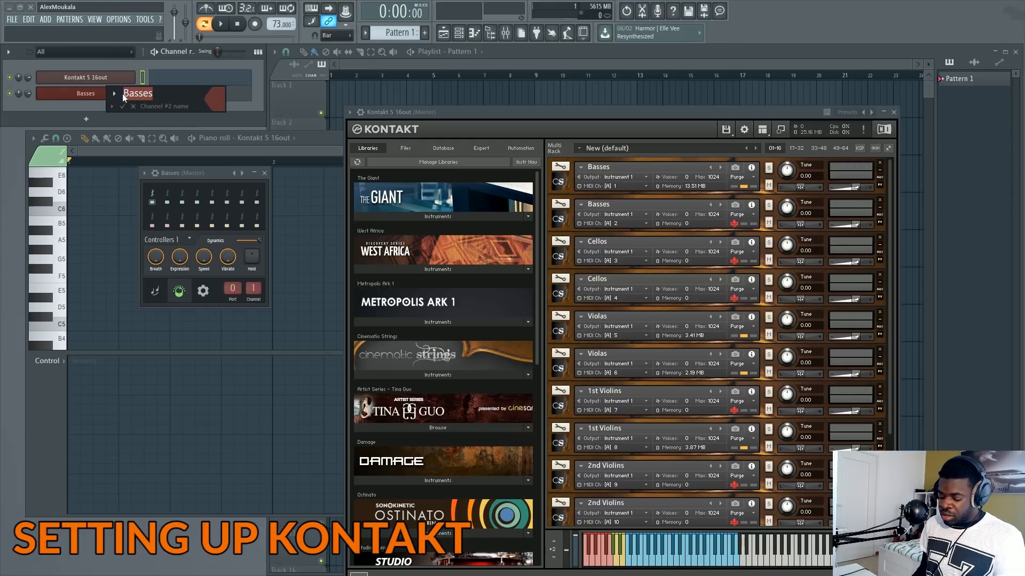
{"action": "key", "text": "Right"}
{"action": "type", "text": "#1"}
{"action": "key", "text": "Return"}
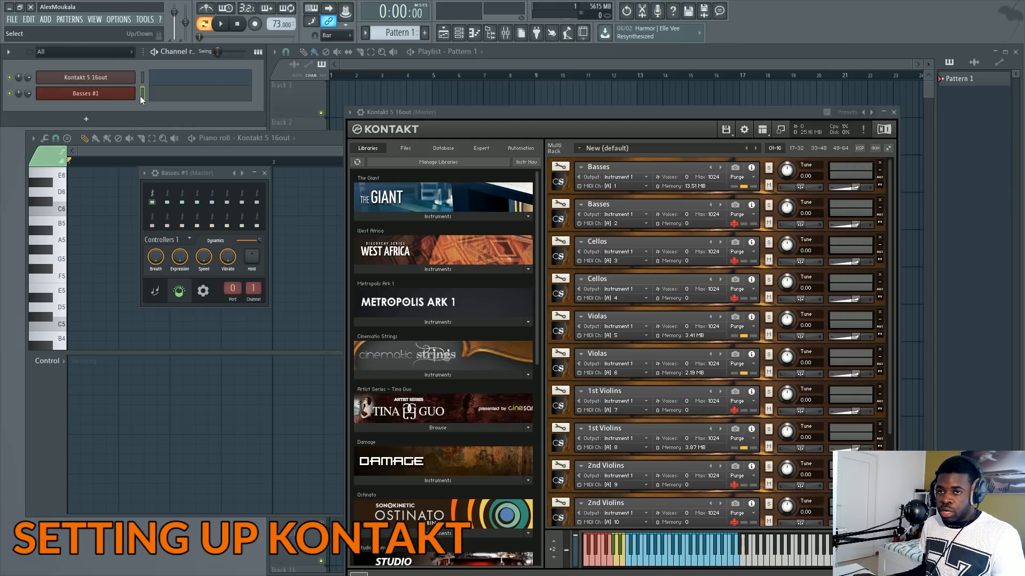
- Clone Basses #1 into a channel named Basses #2 on MIDI channel 2, and audition both channels
{"action": "key", "text": "alt+c"}
{"action": "middle_click", "coordinate": [124, 114]}
{"action": "type", "text": "Bas"}
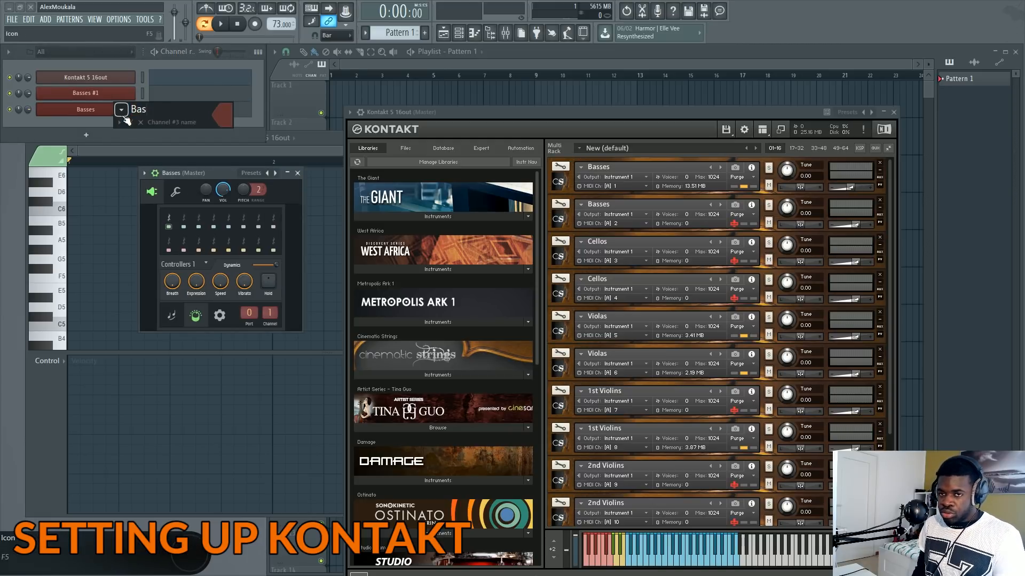
{"action": "type", "text": "ses #2"}
{"action": "key", "text": "Return"}
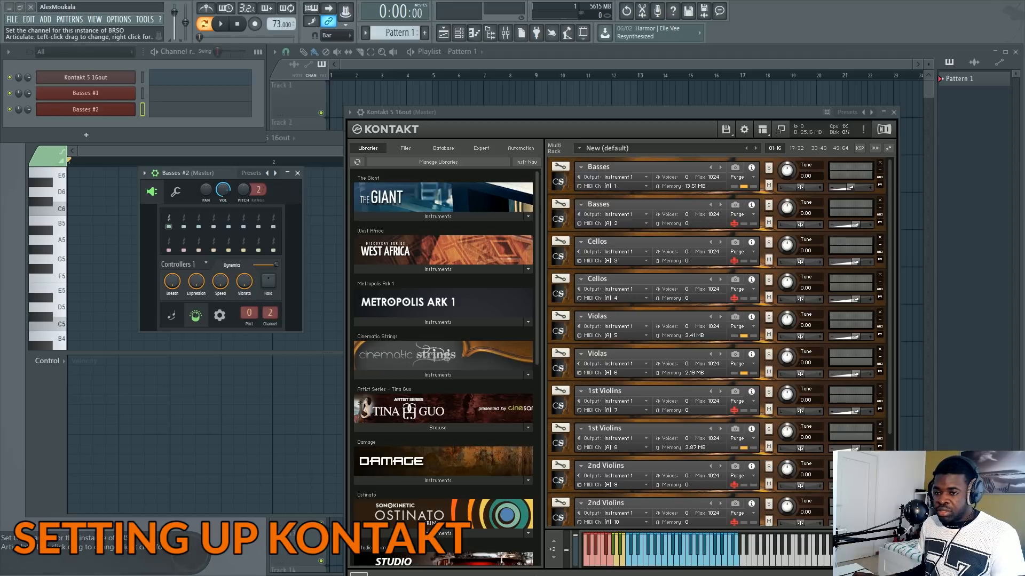
{"action": "left_click", "coordinate": [142, 94]}
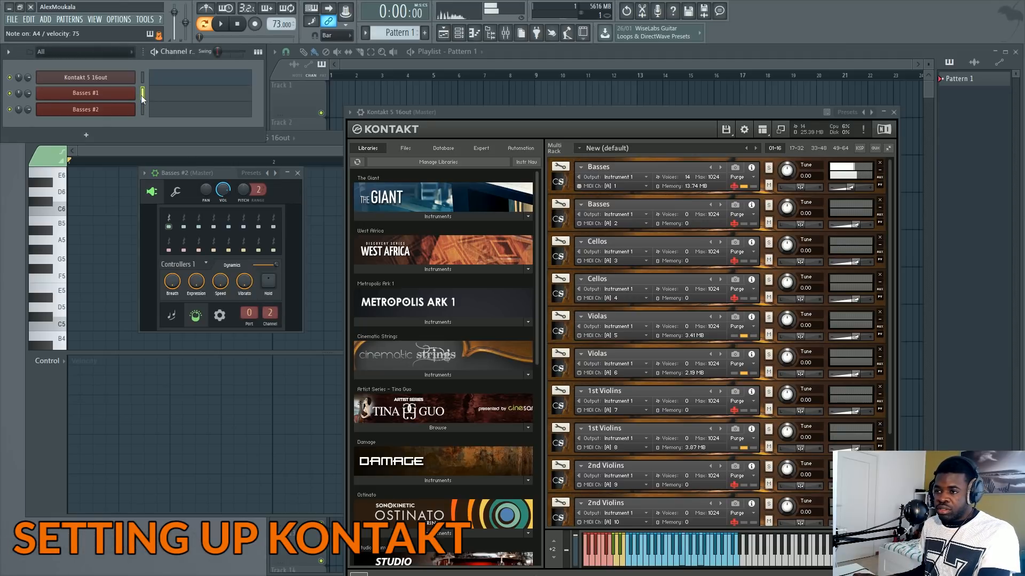
{"action": "left_click", "coordinate": [144, 112]}
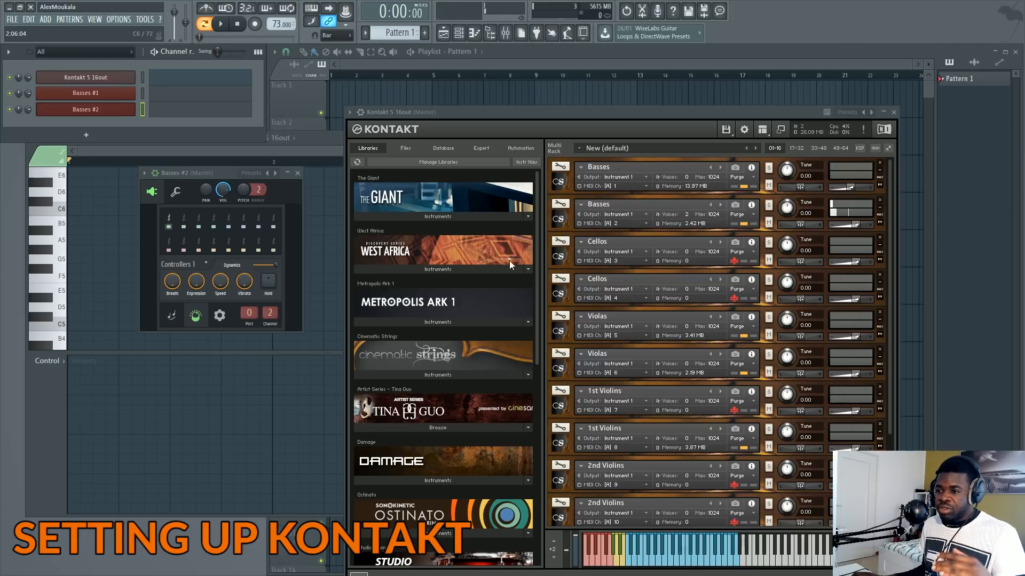
- Hide the detailed settings of Basses #2 and move the Kontakt window higher on the screen
{"action": "left_click", "coordinate": [155, 174]}
{"action": "left_click_drag", "start_coordinate": [504, 112], "coordinate": [506, 60]}
{"action": "scroll", "coordinate": [647, 296], "scroll_direction": "down", "scroll_amount": 1}
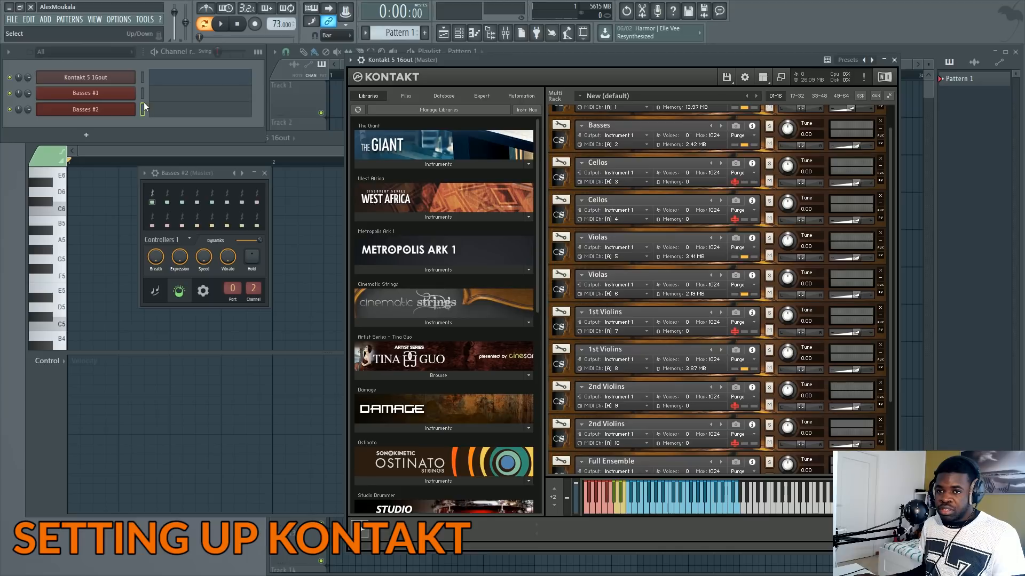
{"action": "left_click_drag", "start_coordinate": [142, 93], "coordinate": [142, 116]}
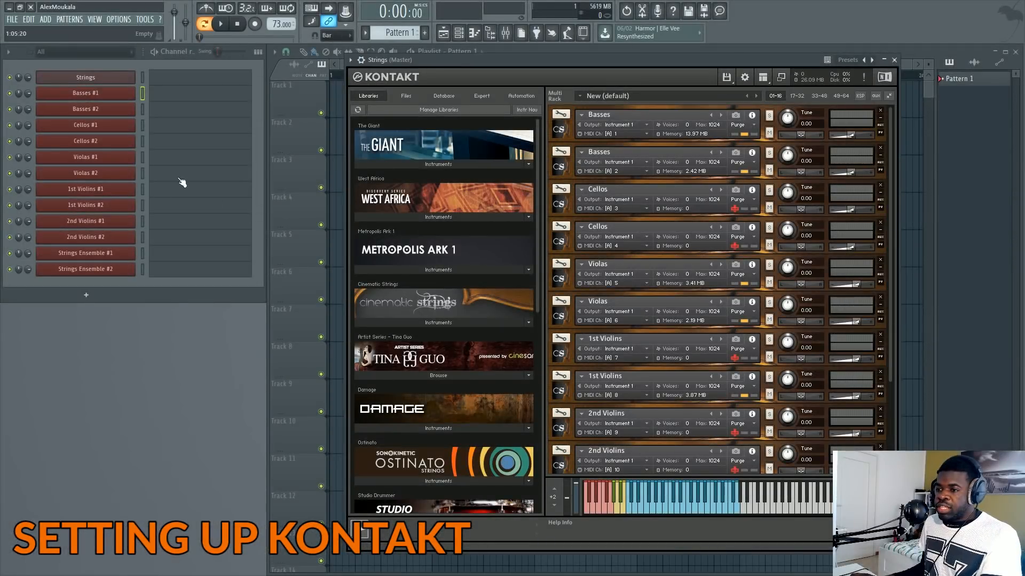
- Audition the 2nd Violins #1, Violas #2 and Strings Ensemble #1 channels while checking which Kontakt rack instruments respond
{"action": "left_click", "coordinate": [143, 223]}
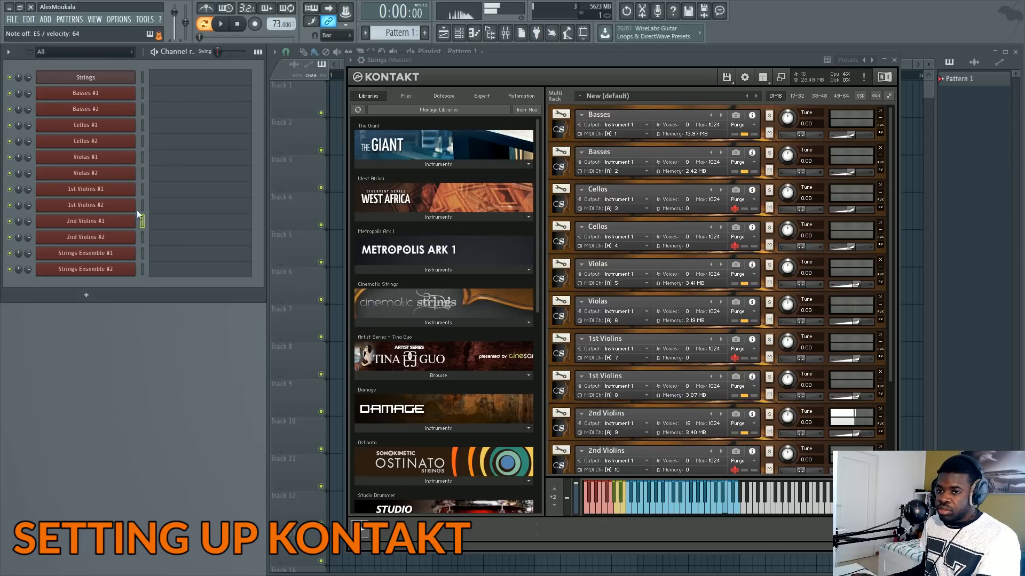
{"action": "left_click", "coordinate": [143, 173]}
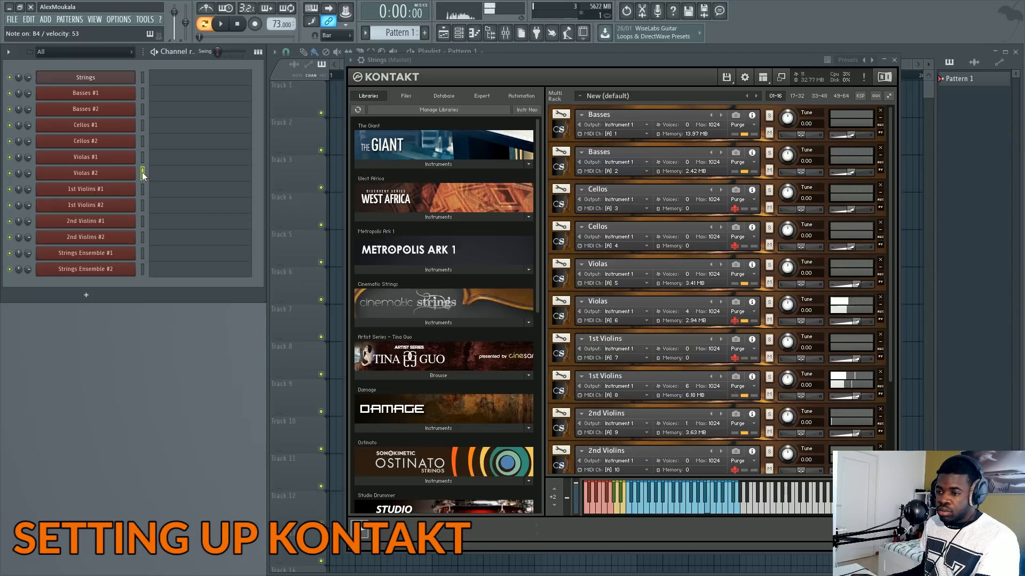
{"action": "left_click", "coordinate": [143, 253]}
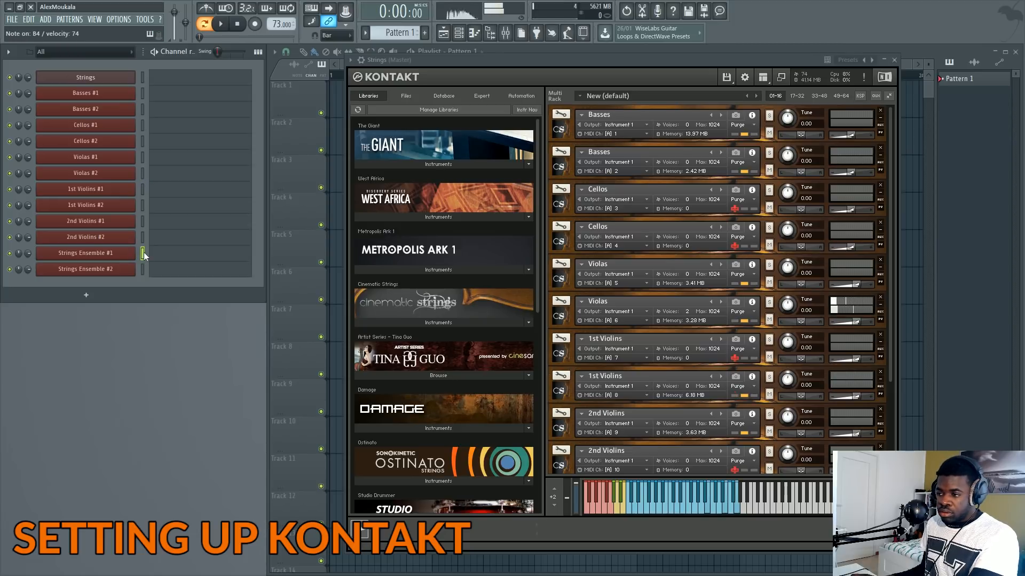
{"action": "scroll", "coordinate": [895, 351], "scroll_direction": "down", "scroll_amount": 3}
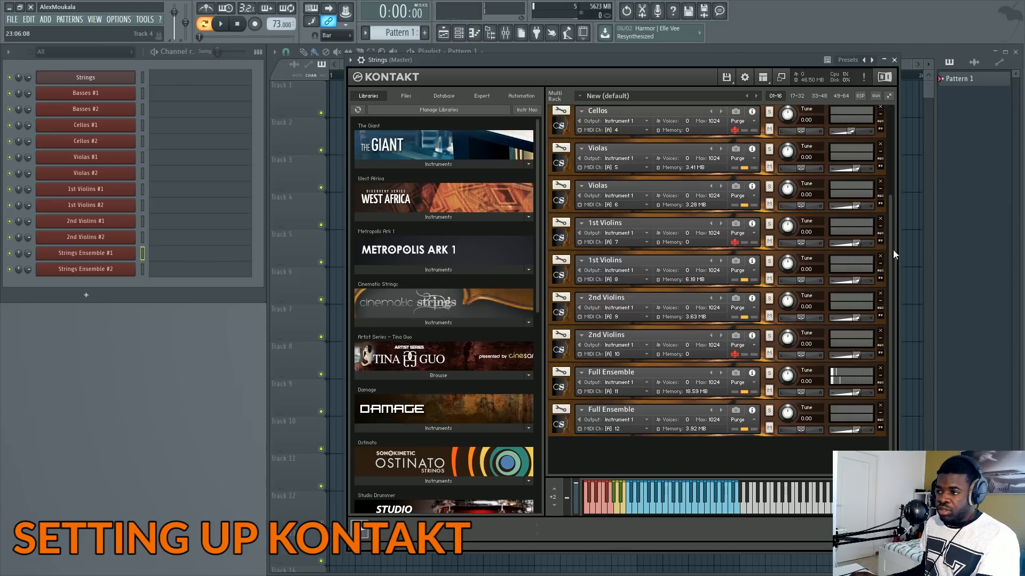
{"action": "scroll", "coordinate": [895, 248], "scroll_direction": "up", "scroll_amount": 3}
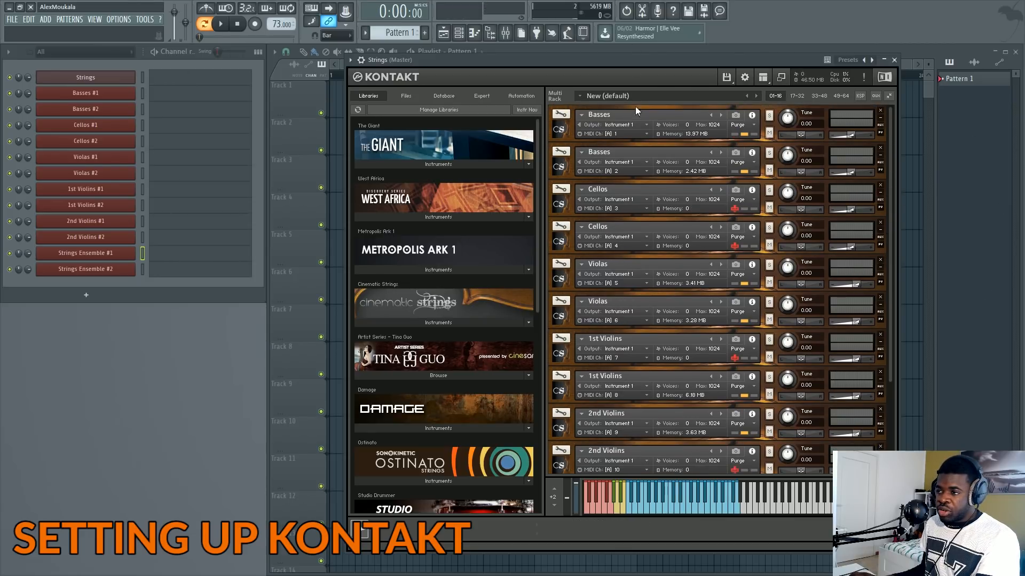
- Compare the channels from Basses #1 to Strings Ensemble #2 with the instruments listed in the Kontakt multi rack
{"action": "left_click_drag", "start_coordinate": [141, 95], "coordinate": [151, 272]}
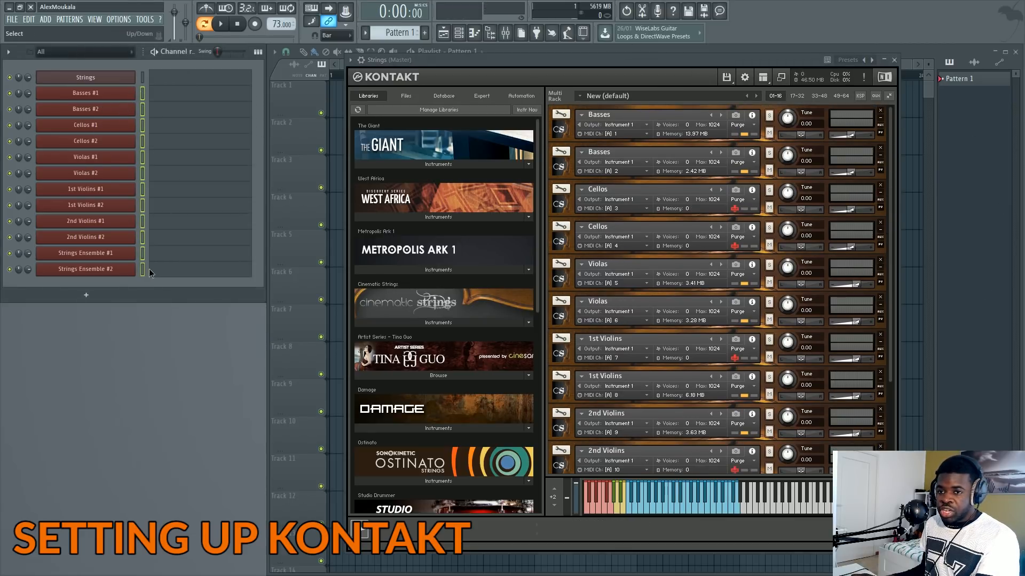
{"action": "left_click", "coordinate": [203, 23]}
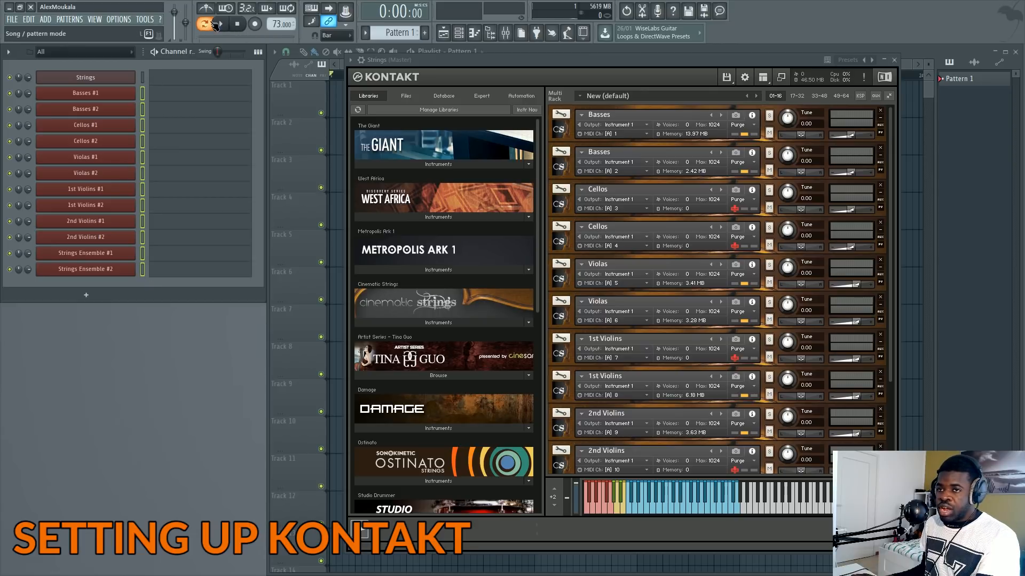
{"action": "left_click", "coordinate": [203, 24]}
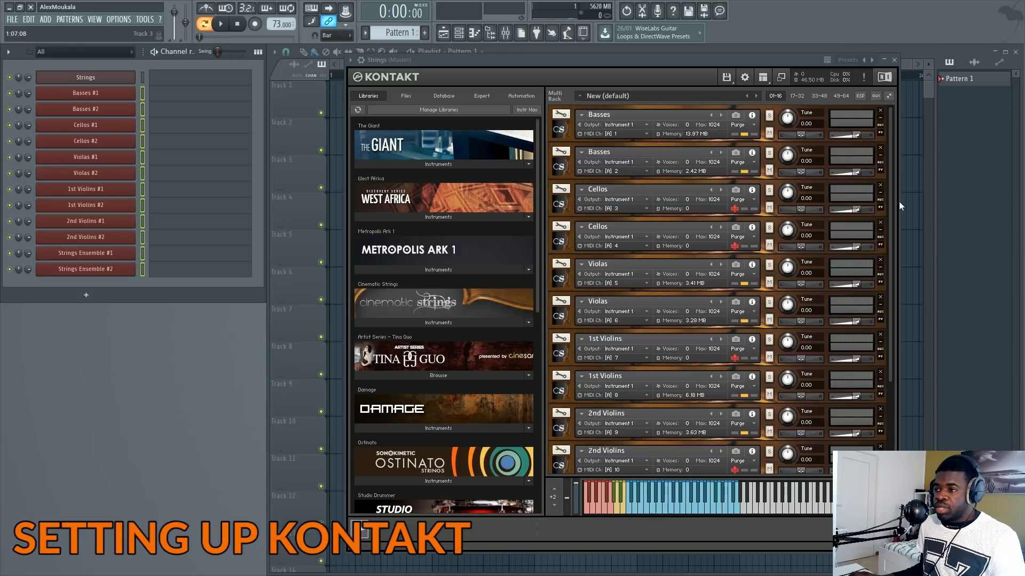
{"action": "scroll", "coordinate": [891, 191], "scroll_direction": "down", "scroll_amount": 3}
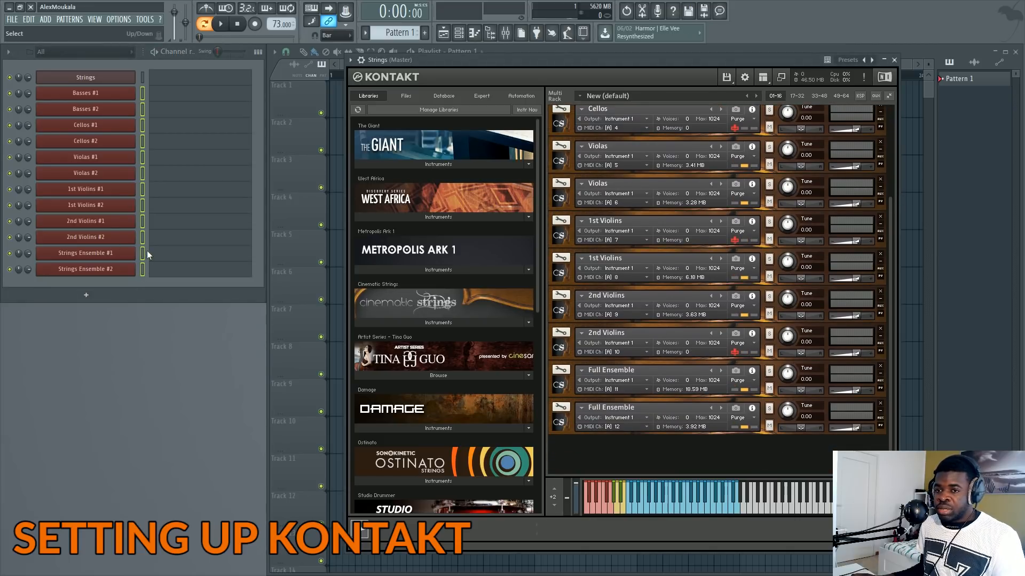
{"action": "left_click", "coordinate": [143, 240]}
- Bring up the mixer and the Strings Ensemble #1 plug-in, hide its detailed settings and position it beside the channel rack
{"action": "key", "text": "F9"}
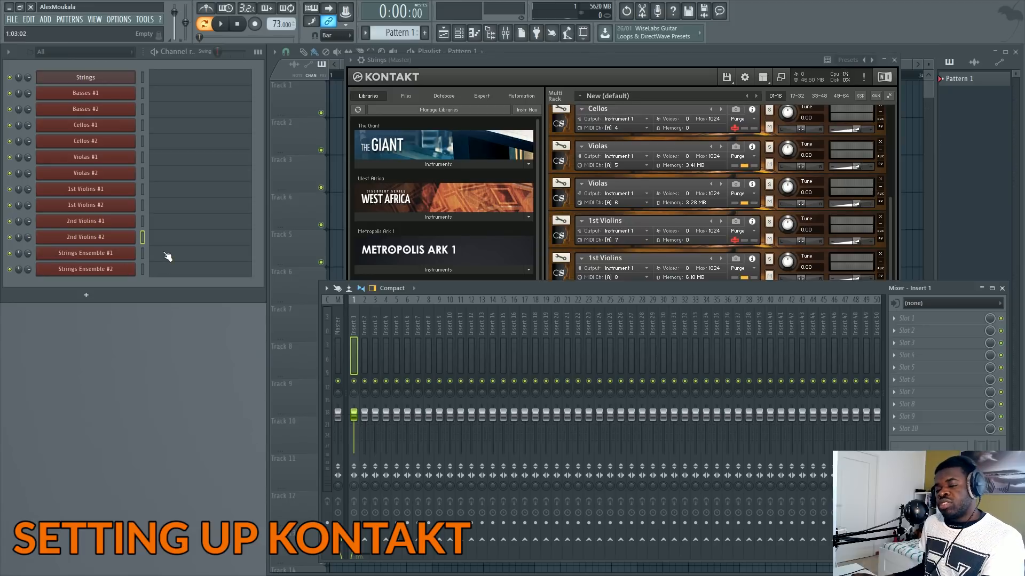
{"action": "left_click", "coordinate": [126, 254]}
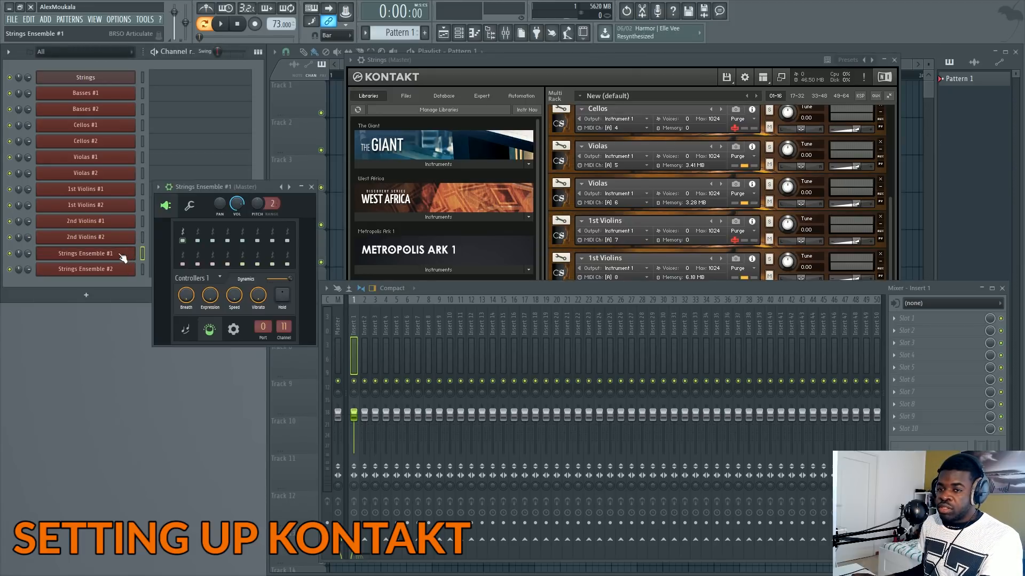
{"action": "left_click", "coordinate": [169, 203]}
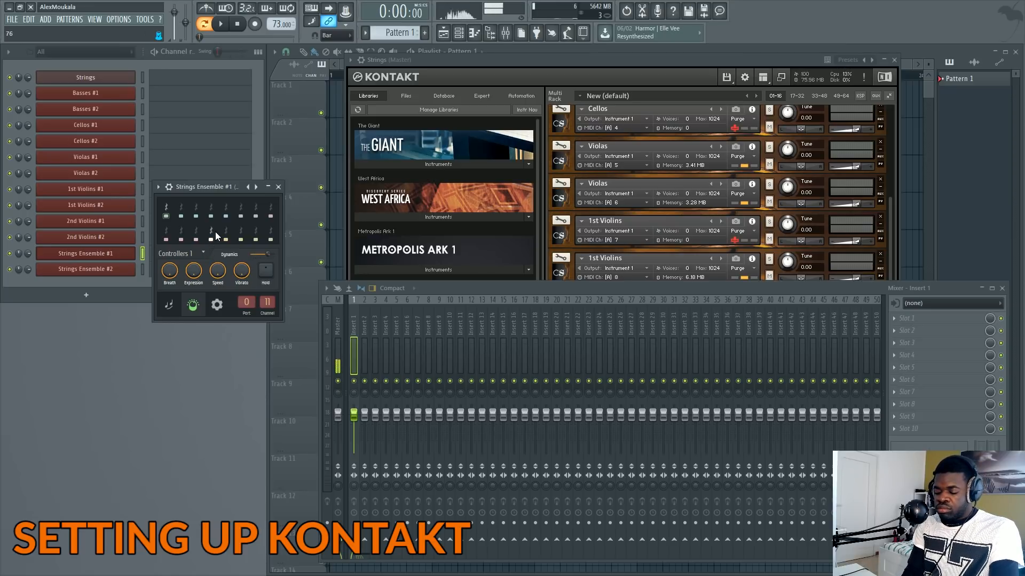
{"action": "left_click_drag", "start_coordinate": [202, 187], "coordinate": [293, 150]}
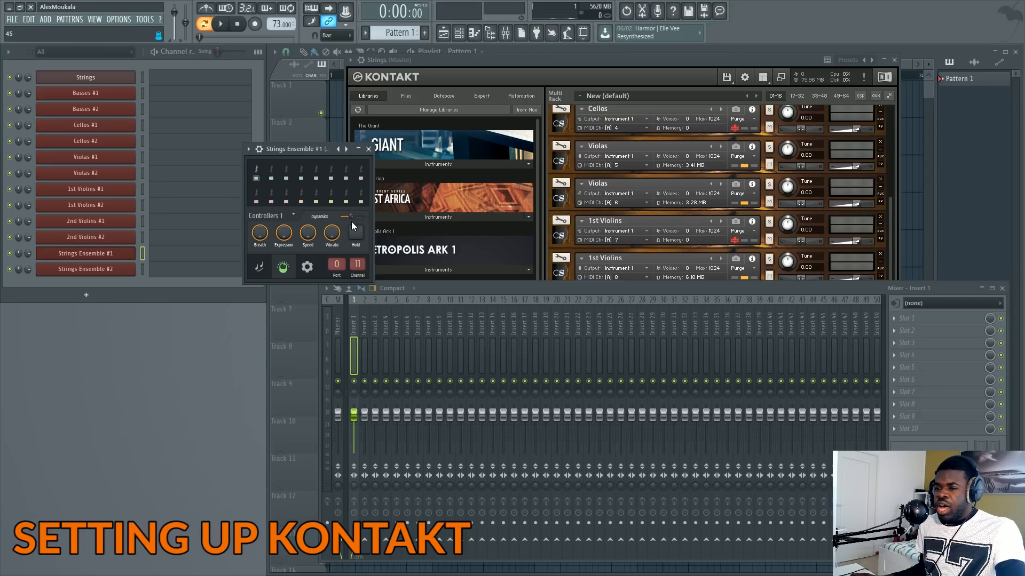
- Try out the Dynamics slider and Expression knob of Strings Ensemble #1, and move its plug-in window higher on the screen
{"action": "mouse_move", "coordinate": [351, 222]}
{"action": "left_mouse_down"}
{"action": "mouse_move", "coordinate": [341, 219]}
{"action": "mouse_move", "coordinate": [353, 220]}
{"action": "left_mouse_up"}
{"action": "left_click_drag", "start_coordinate": [283, 235], "coordinate": [283, 243]}
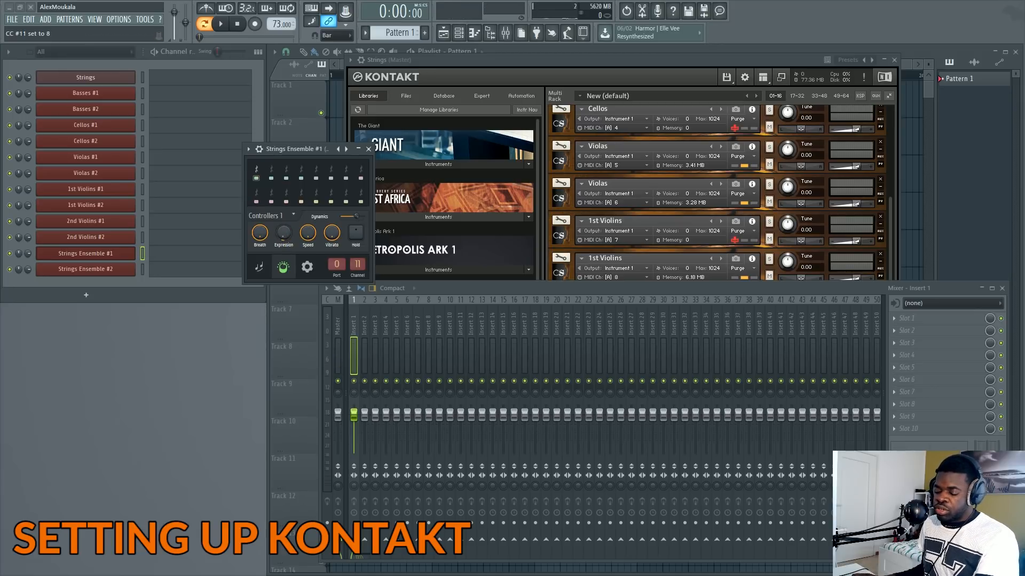
{"action": "left_click_drag", "start_coordinate": [357, 216], "coordinate": [364, 216]}
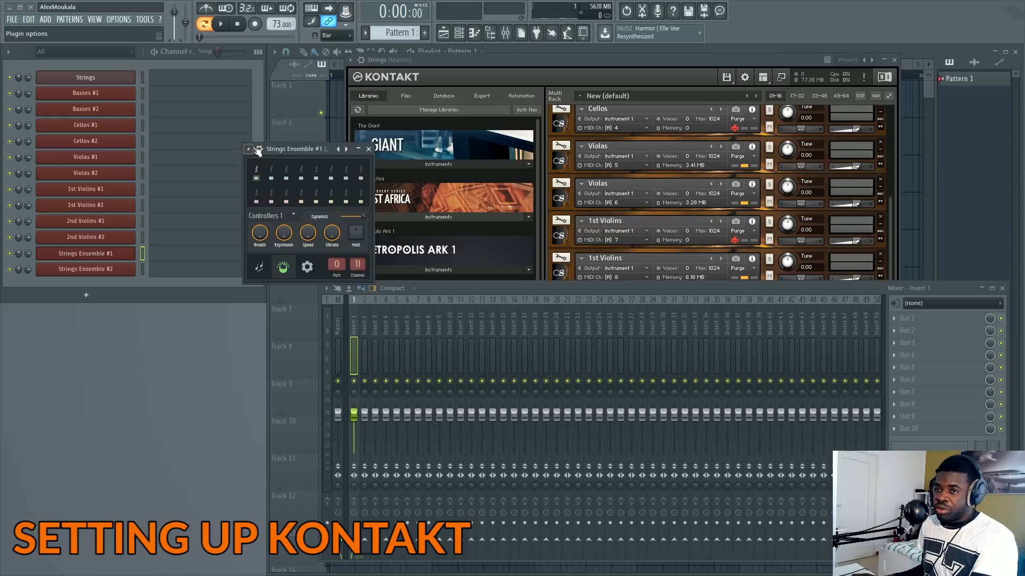
{"action": "left_click_drag", "start_coordinate": [299, 149], "coordinate": [323, 99]}
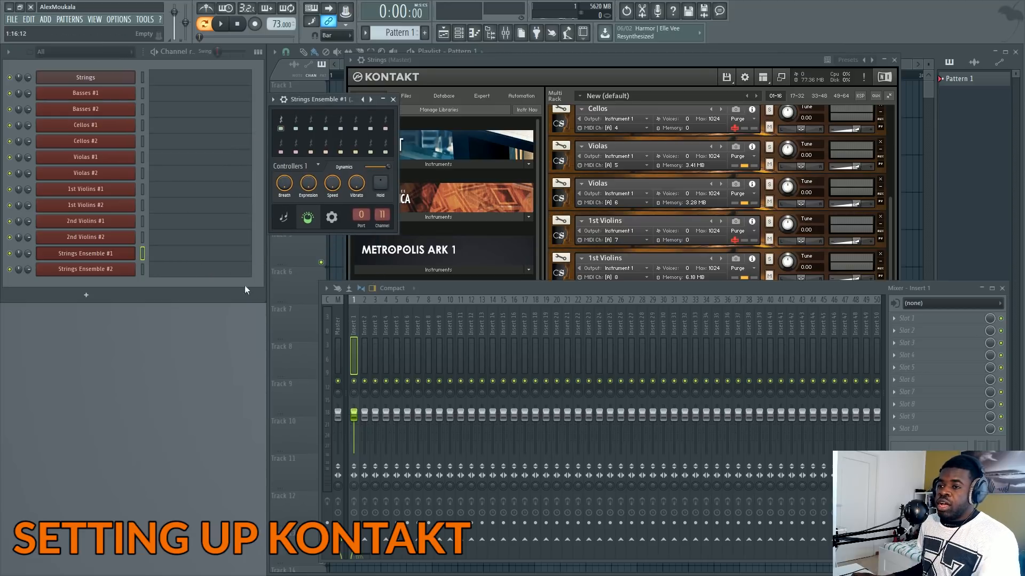
- Enter a long C5, E5, G5 chord for Strings Ensemble #1 and draw a rising and falling Dynamics curve beneath it
{"action": "left_click", "coordinate": [168, 260]}
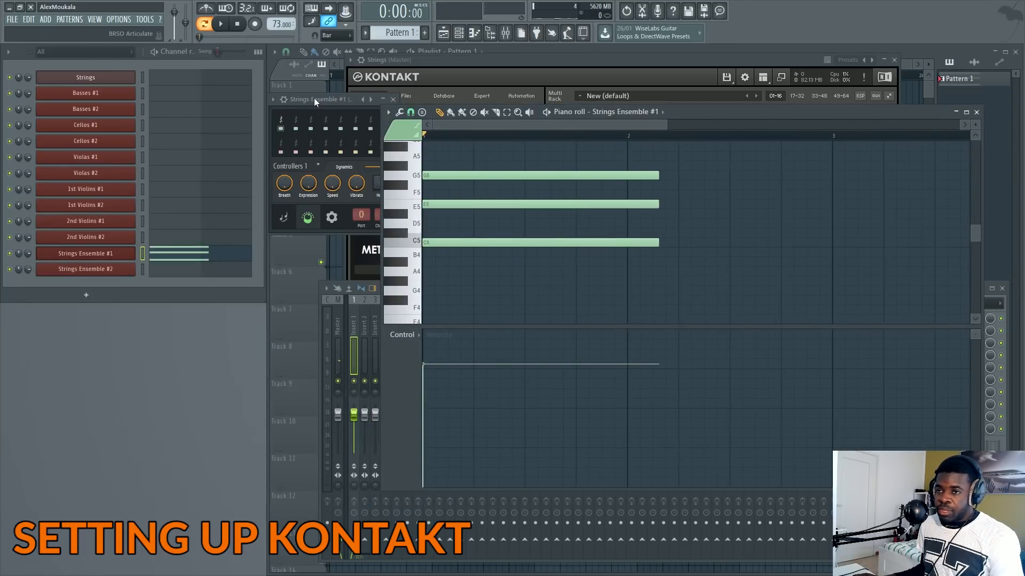
{"action": "left_click_drag", "start_coordinate": [314, 99], "coordinate": [207, 100]}
{"action": "right_click", "coordinate": [261, 169]}
{"action": "left_click", "coordinate": [286, 261]}
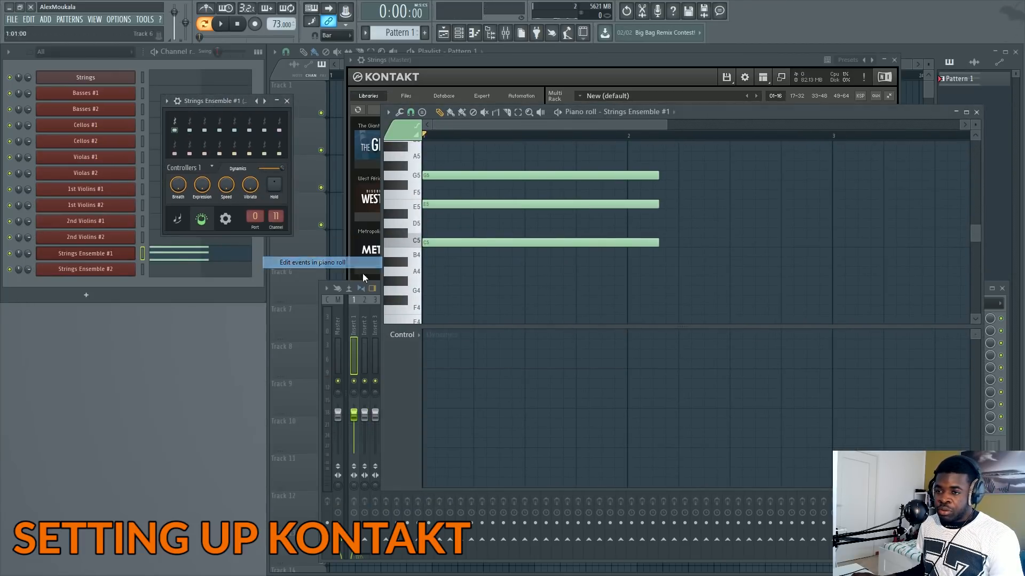
{"action": "mouse_move", "coordinate": [422, 413]}
{"action": "left_mouse_down"}
{"action": "mouse_move", "coordinate": [498, 455]}
{"action": "mouse_move", "coordinate": [587, 453]}
{"action": "mouse_move", "coordinate": [611, 351]}
{"action": "left_mouse_up"}
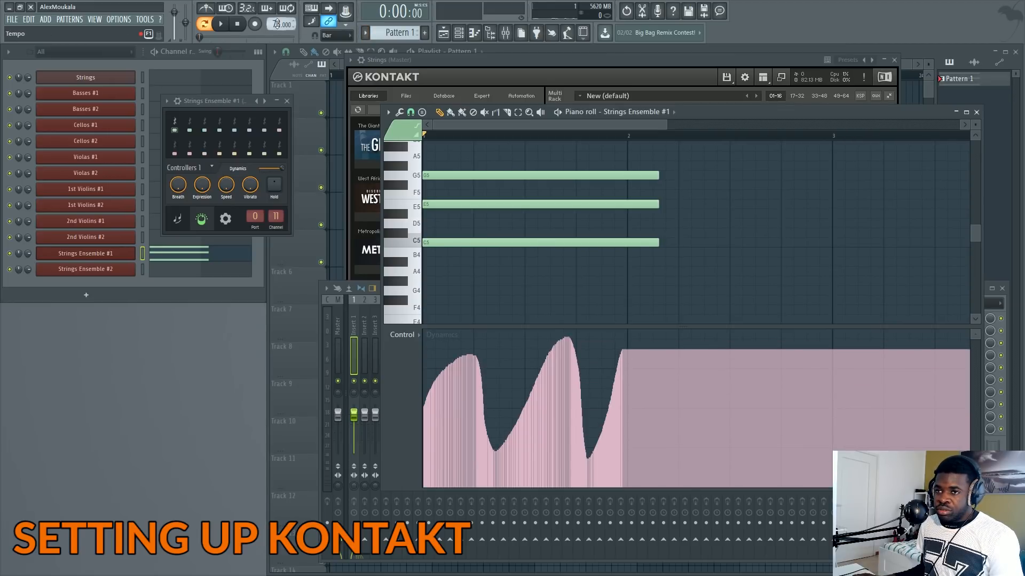
- Play the chord at a tempo of 68 and redraw its Dynamics curve as a single swell across the first bar
{"action": "left_click_drag", "start_coordinate": [278, 23], "coordinate": [280, 31]}
{"action": "key", "text": "space"}
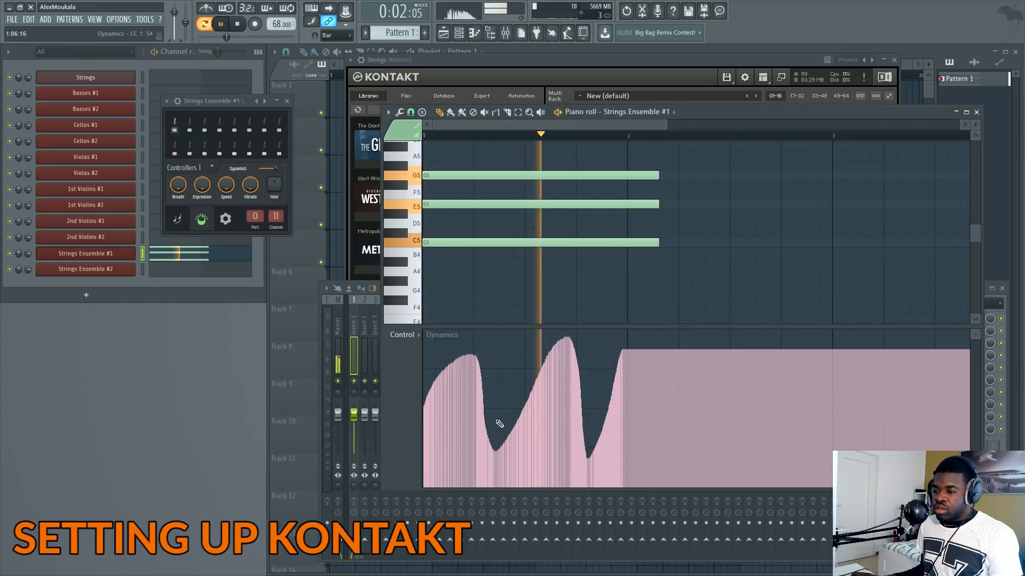
{"action": "key", "text": "space"}
{"action": "mouse_move", "coordinate": [427, 409]}
{"action": "left_mouse_down"}
{"action": "mouse_move", "coordinate": [473, 366]}
{"action": "mouse_move", "coordinate": [565, 348]}
{"action": "mouse_move", "coordinate": [635, 428]}
{"action": "left_mouse_up"}
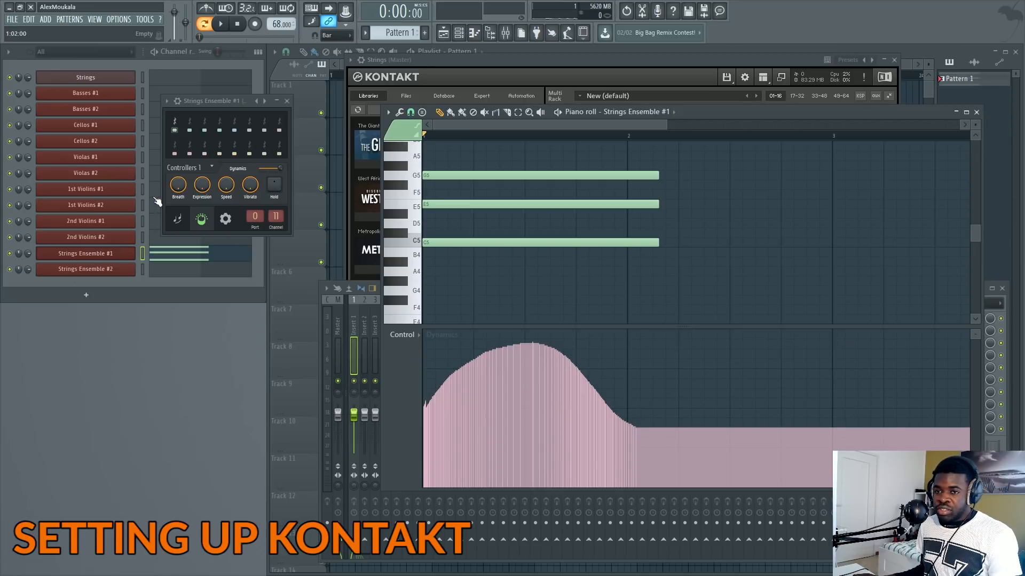
- Place two overlapping long notes, C6 and E6, in the piano roll of 1st Violins #1
{"action": "left_click", "coordinate": [154, 196]}
{"action": "scroll", "coordinate": [454, 218], "scroll_direction": "up", "scroll_amount": 2}
{"action": "mouse_move", "coordinate": [453, 186]}
{"action": "left_mouse_down"}
{"action": "mouse_move", "coordinate": [454, 200]}
{"action": "mouse_move", "coordinate": [464, 170]}
{"action": "mouse_move", "coordinate": [473, 174]}
{"action": "mouse_move", "coordinate": [479, 133]}
{"action": "mouse_move", "coordinate": [520, 173]}
{"action": "left_mouse_up"}
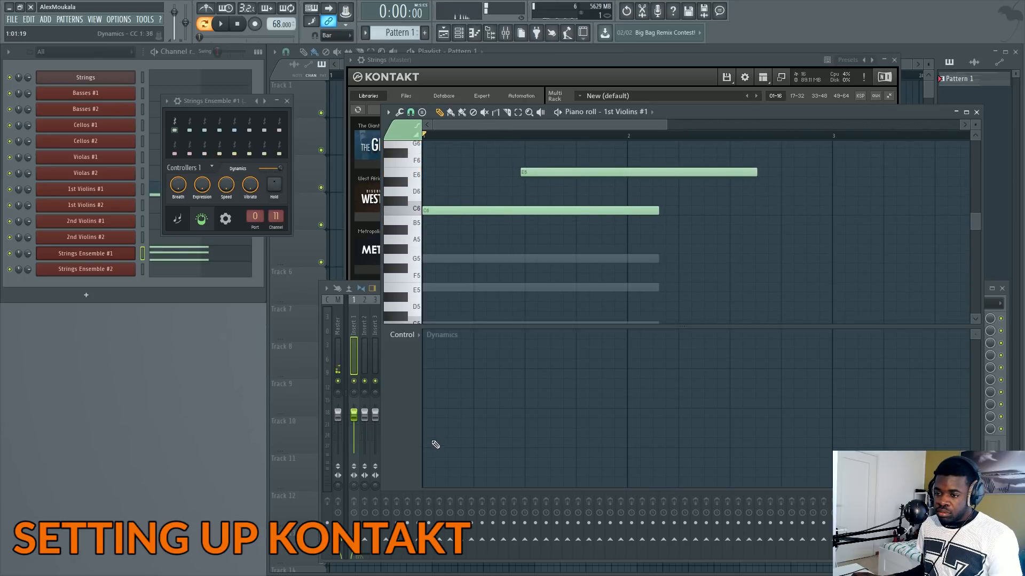
- Draw a Dynamics curve for 1st Violins #1 rising from near zero to maximum over the first bar, and play the pattern
{"action": "mouse_move", "coordinate": [428, 477]}
{"action": "left_mouse_down"}
{"action": "mouse_move", "coordinate": [597, 378]}
{"action": "mouse_move", "coordinate": [633, 332]}
{"action": "left_mouse_up"}
{"action": "key", "text": "space"}
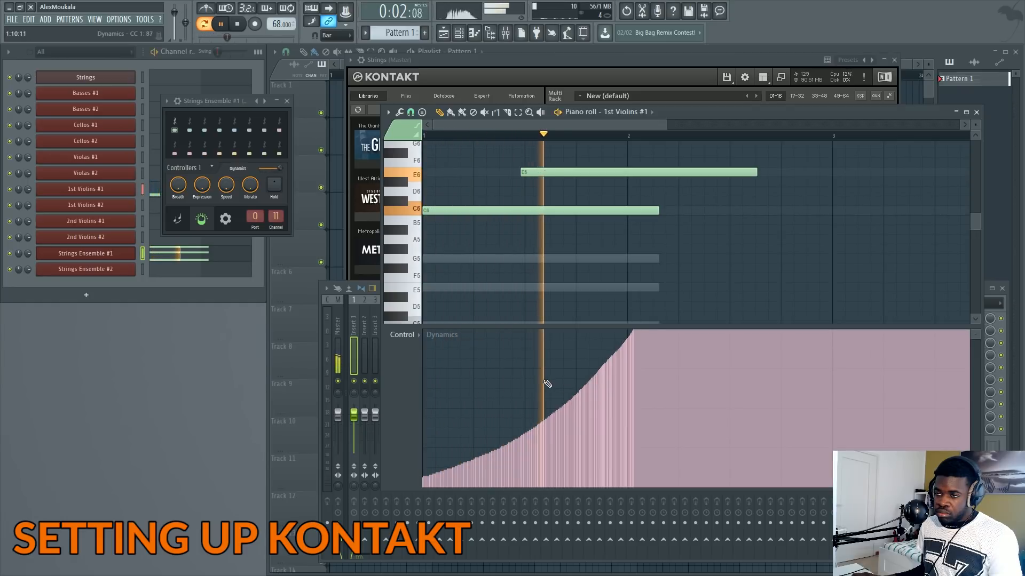
{"action": "key", "text": "space"}
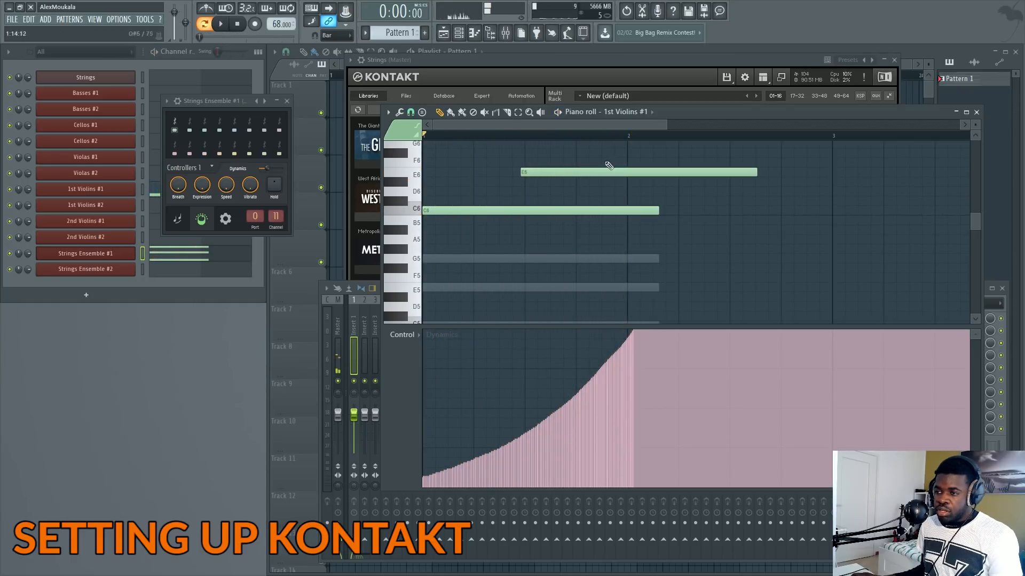
- Delete all the test notes from 1st Violins #1 and Strings Ensemble #1
{"action": "left_click_drag", "start_coordinate": [607, 163], "coordinate": [564, 253]}
{"action": "key", "text": "Delete"}
{"action": "left_click", "coordinate": [546, 135], "text": "ctrl"}
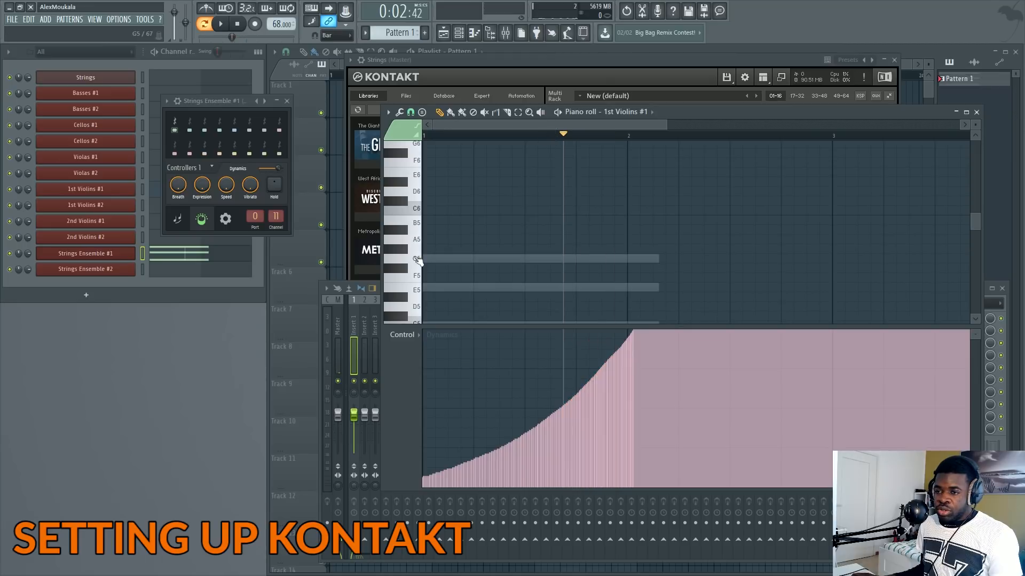
{"action": "right_click", "coordinate": [433, 259]}
{"action": "right_click", "coordinate": [433, 259]}
{"action": "scroll", "coordinate": [527, 238], "scroll_direction": "down", "scroll_amount": 3}
{"action": "key", "text": "ctrl+a"}
{"action": "key", "text": "Delete"}
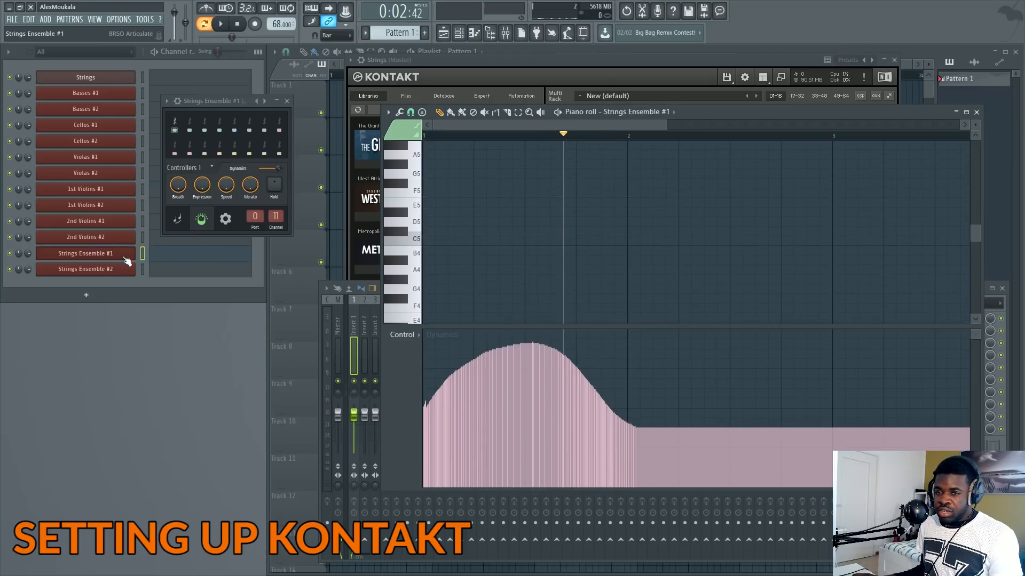
- Open the Dynamics events of Strings Ensemble #1 in the event editor and delete them all
{"action": "right_click", "coordinate": [273, 169]}
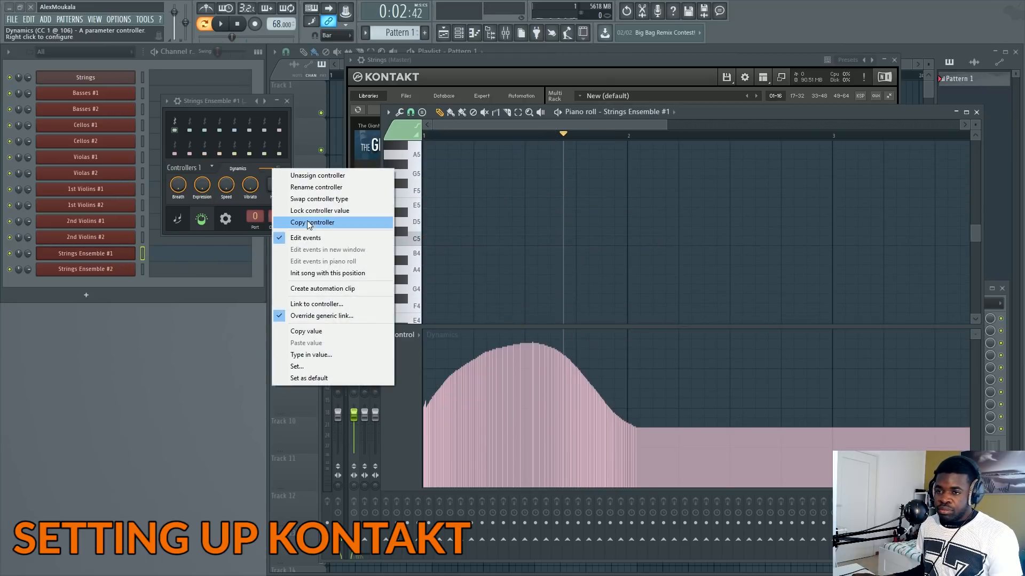
{"action": "left_click", "coordinate": [306, 238]}
{"action": "right_click", "coordinate": [274, 170]}
{"action": "left_click", "coordinate": [305, 237]}
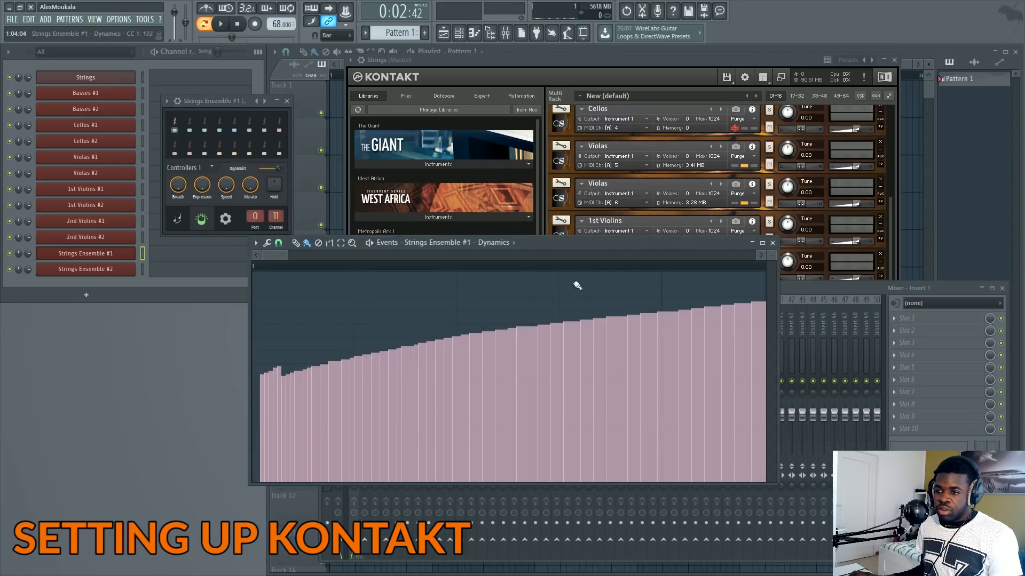
{"action": "key", "text": "ctrl+a"}
{"action": "key", "text": "Delete"}
- Open the piano roll of the Strings channel and examine its note color group and MIDI channel selector
{"action": "left_click", "coordinate": [157, 82]}
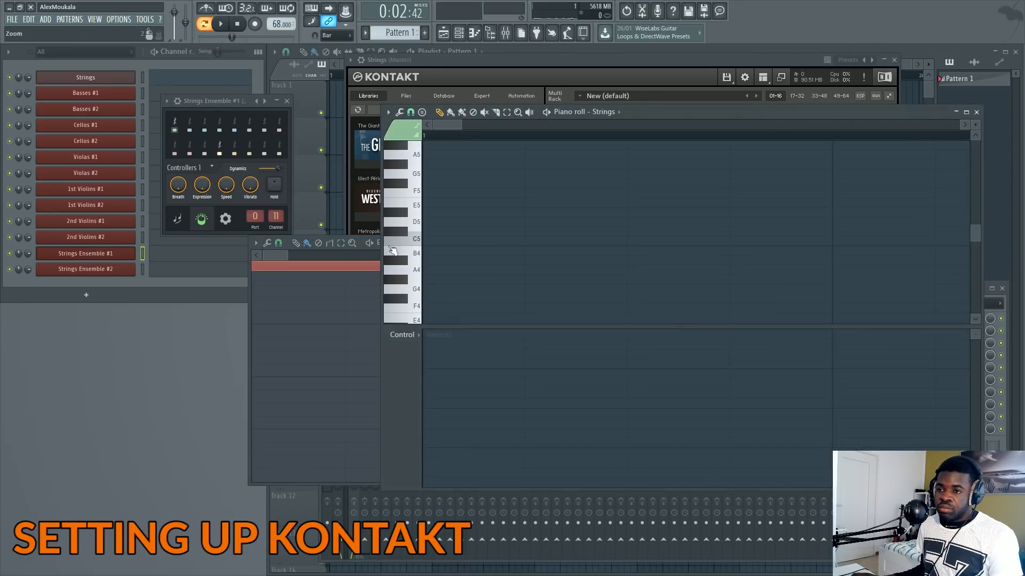
{"action": "left_click", "coordinate": [401, 136]}
{"action": "left_click", "coordinate": [398, 167]}
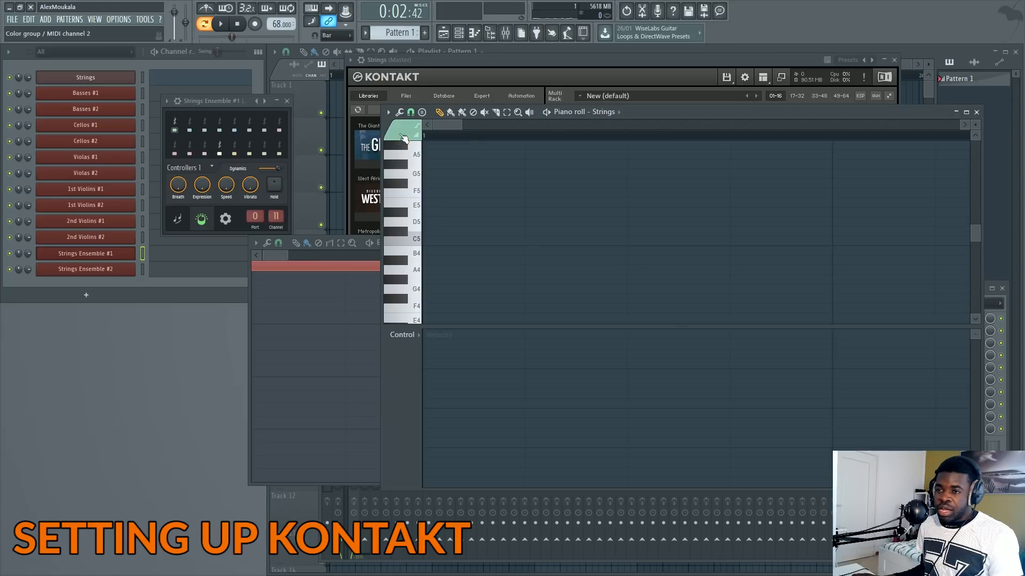
{"action": "left_click", "coordinate": [403, 138]}
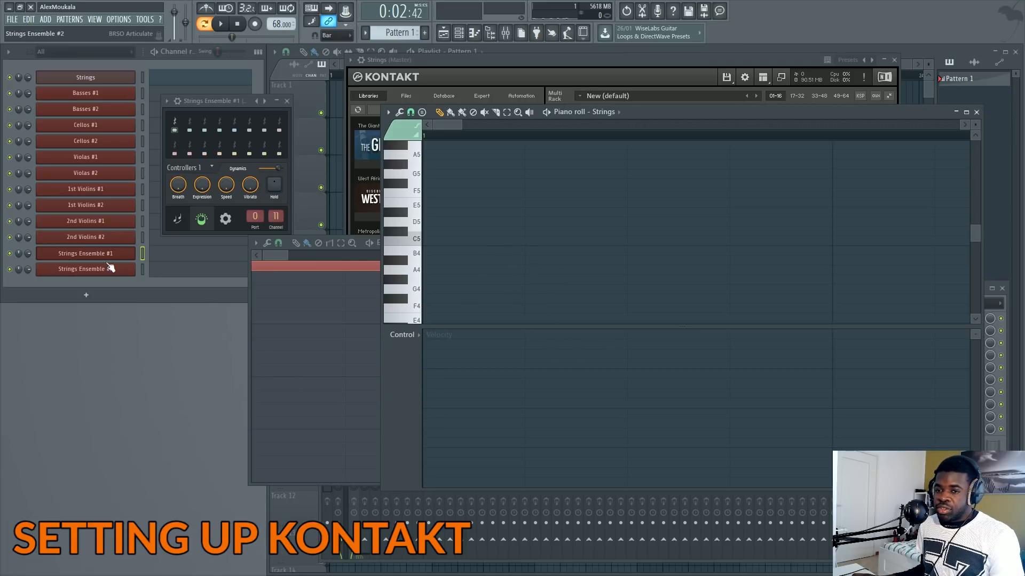
{"action": "left_click_drag", "start_coordinate": [217, 101], "coordinate": [221, 124]}
{"action": "left_click_drag", "start_coordinate": [280, 198], "coordinate": [279, 191]}
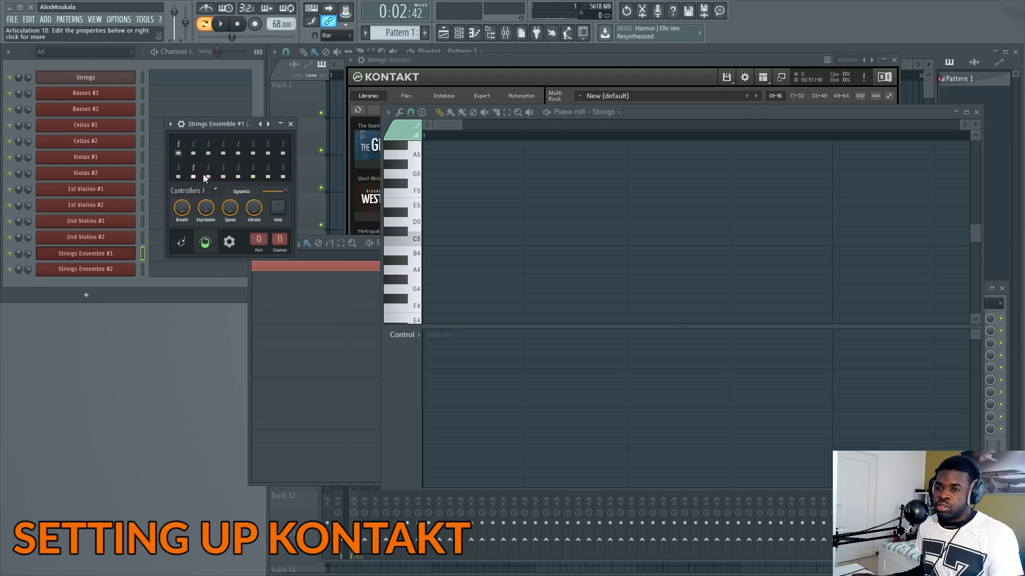
{"action": "left_click_drag", "start_coordinate": [223, 125], "coordinate": [225, 120]}
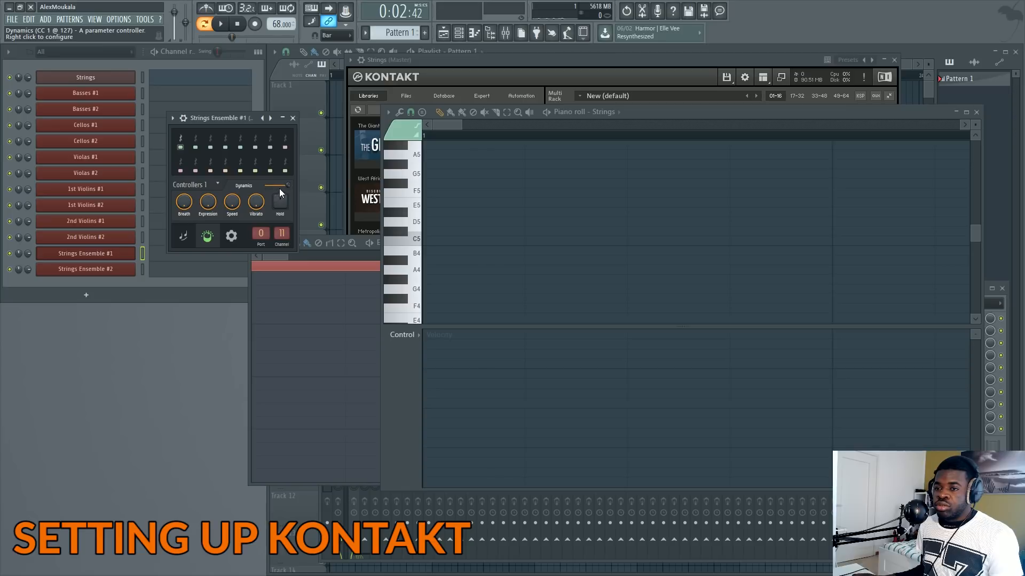
{"action": "left_click_drag", "start_coordinate": [279, 189], "coordinate": [278, 187]}
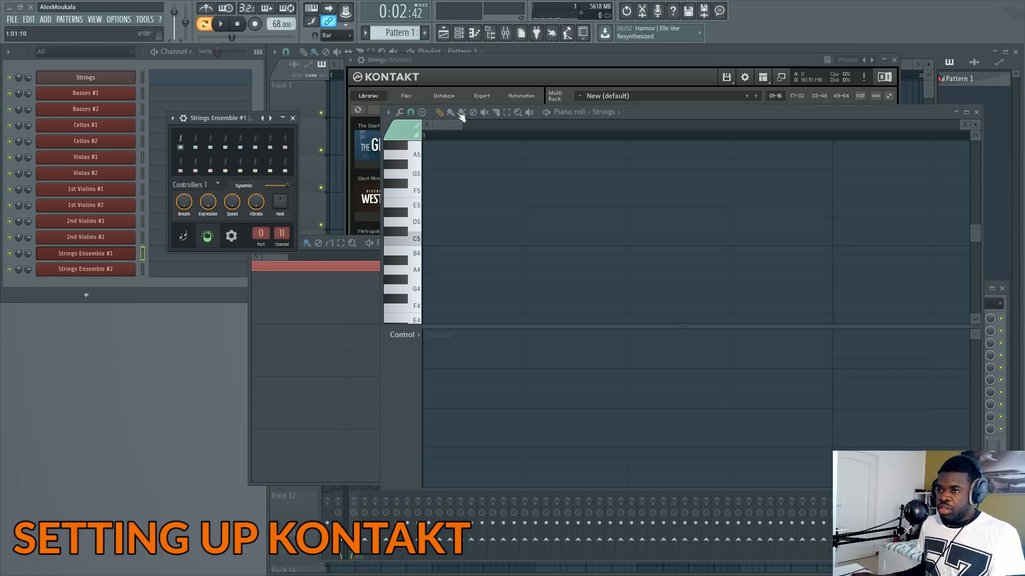
- Close all open windows, select the Strings channel, and bring back only the mixer and the Kontakt rack
{"action": "left_click", "coordinate": [484, 61]}
{"action": "key", "text": "F12"}
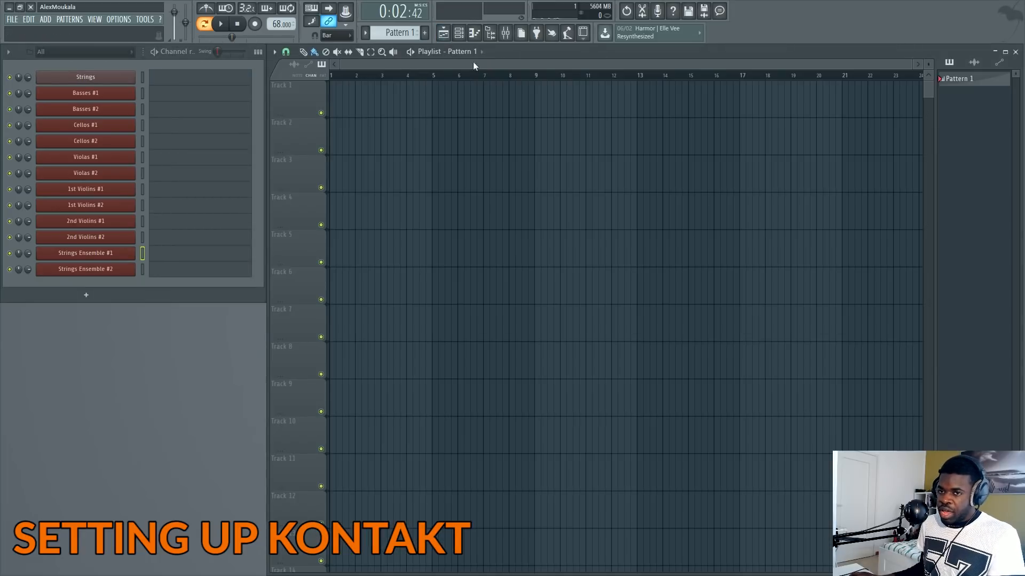
{"action": "left_click", "coordinate": [142, 79]}
{"action": "key", "text": "F6"}
{"action": "key", "text": "F6"}
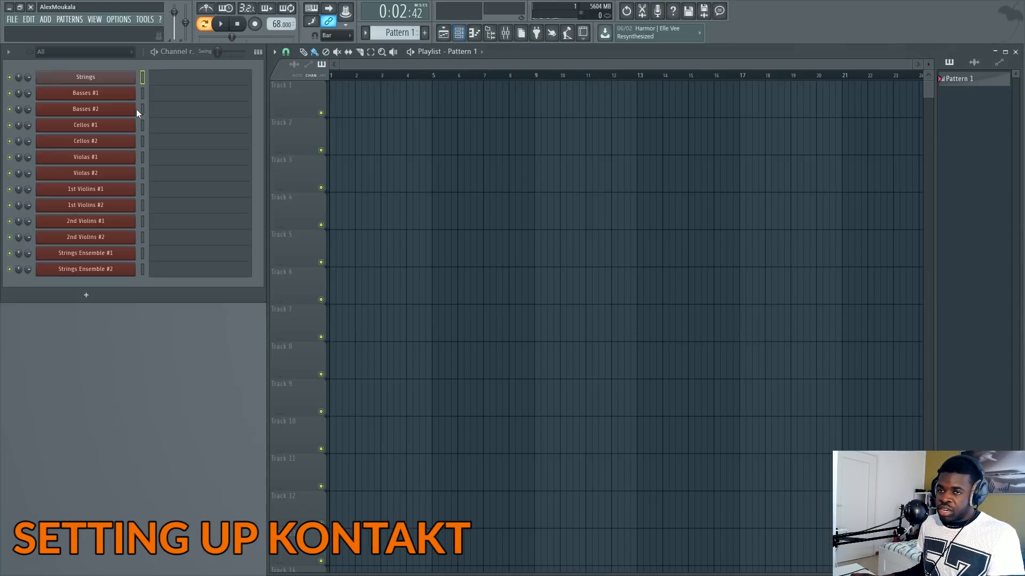
{"action": "key", "text": "F9"}
{"action": "left_click", "coordinate": [124, 79]}
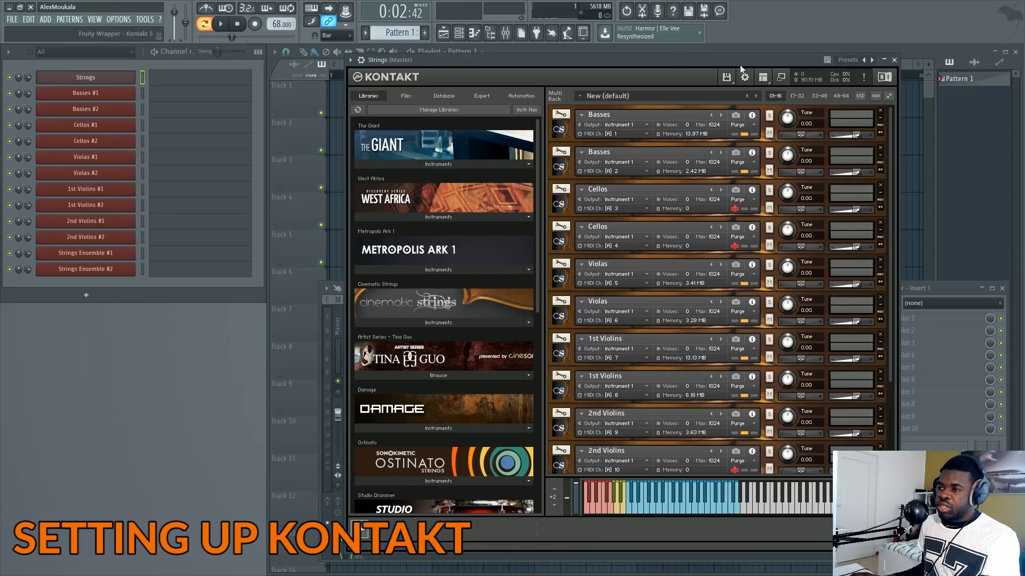
- Route the Strings channel to mixer insert 5 and audition 1st Violins #2 through that track
{"action": "left_click_drag", "start_coordinate": [380, 60], "coordinate": [612, 210]}
{"action": "right_click", "coordinate": [396, 347]}
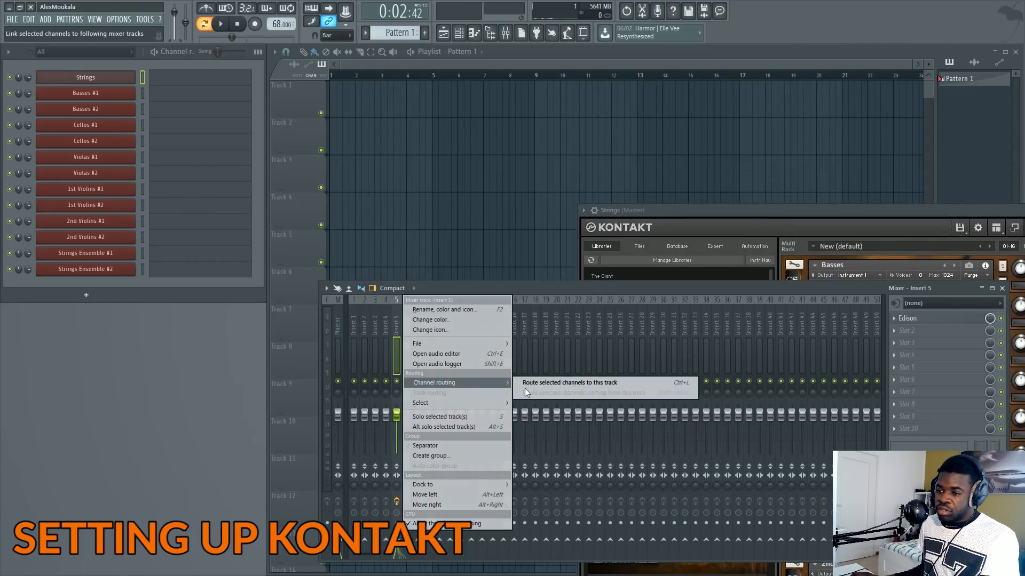
{"action": "left_click", "coordinate": [526, 386]}
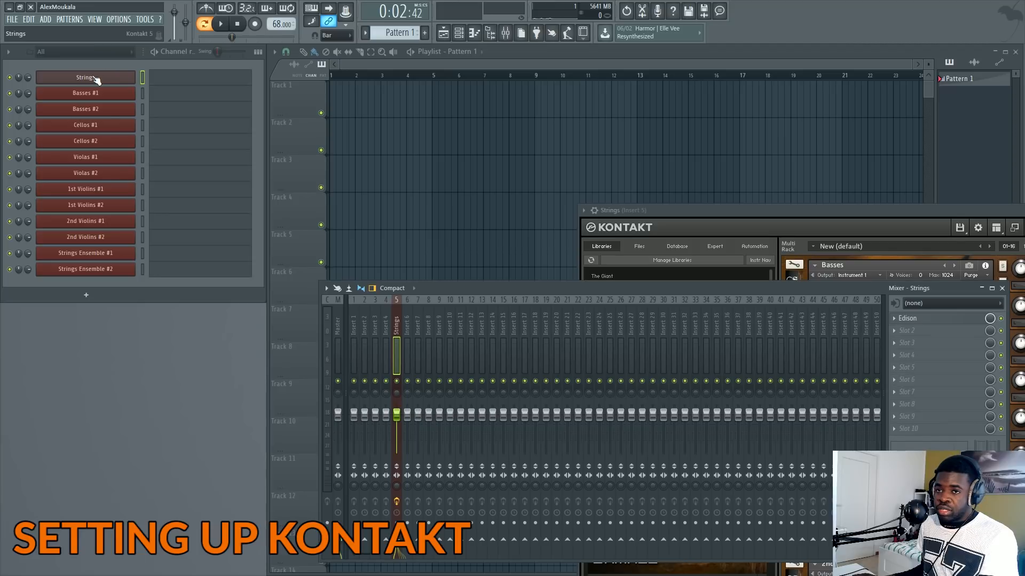
{"action": "left_click", "coordinate": [142, 208]}
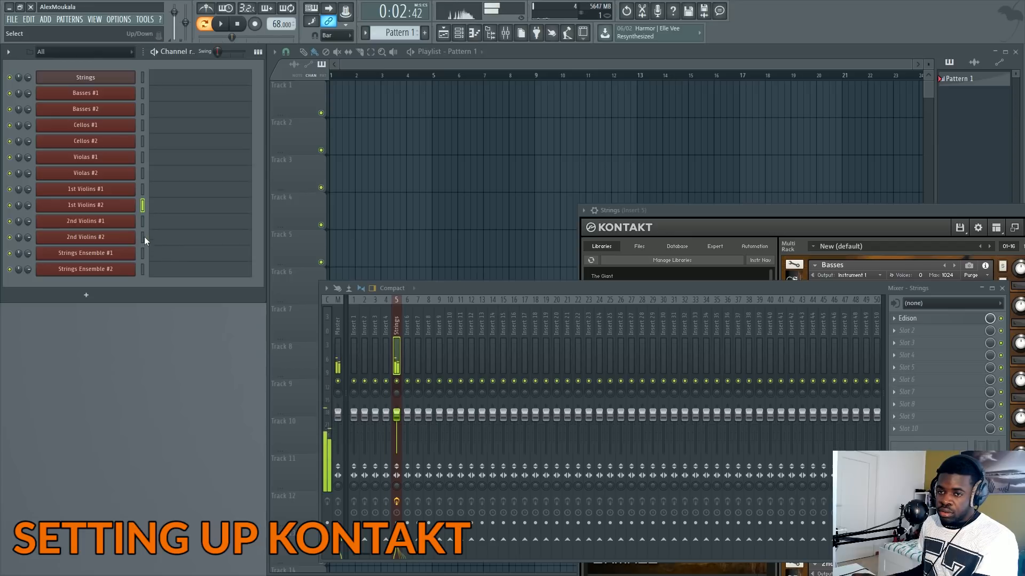
- Audition Strings Ensemble #2 and Basses #2 through the Strings mixer track, and clear Edison from that track's first effect slot
{"action": "left_click", "coordinate": [142, 268]}
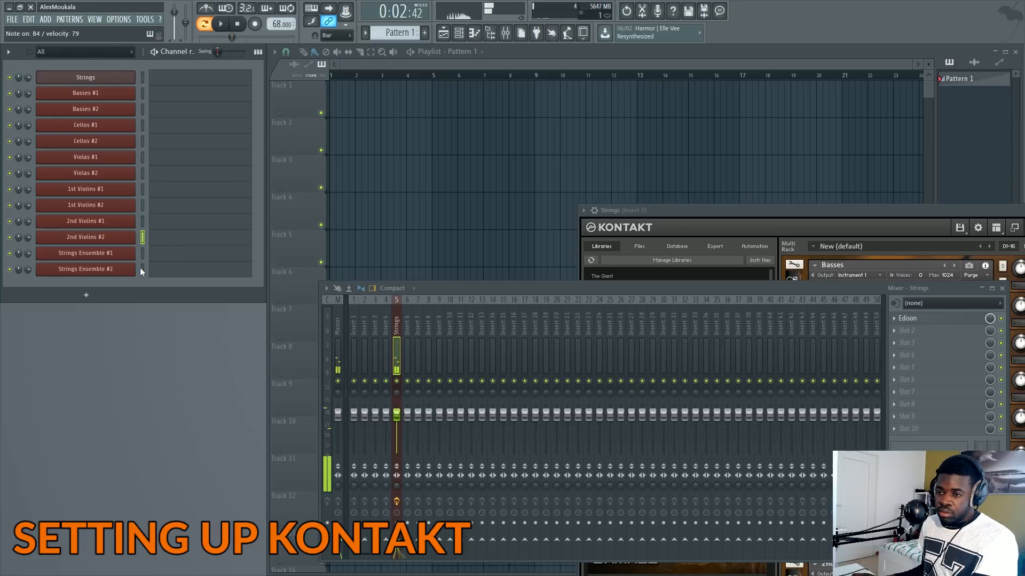
{"action": "left_click", "coordinate": [142, 109]}
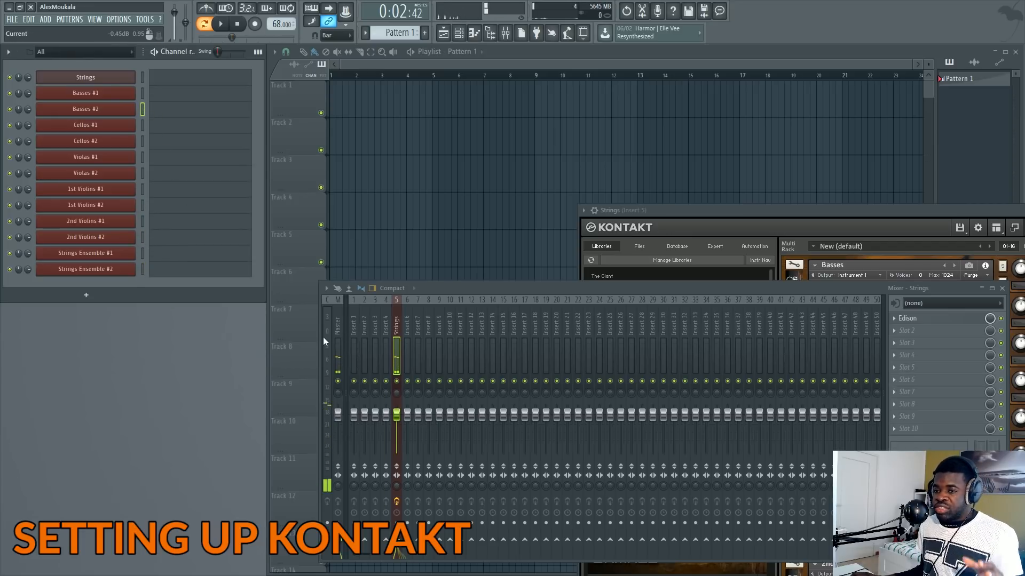
{"action": "right_click", "coordinate": [897, 317]}
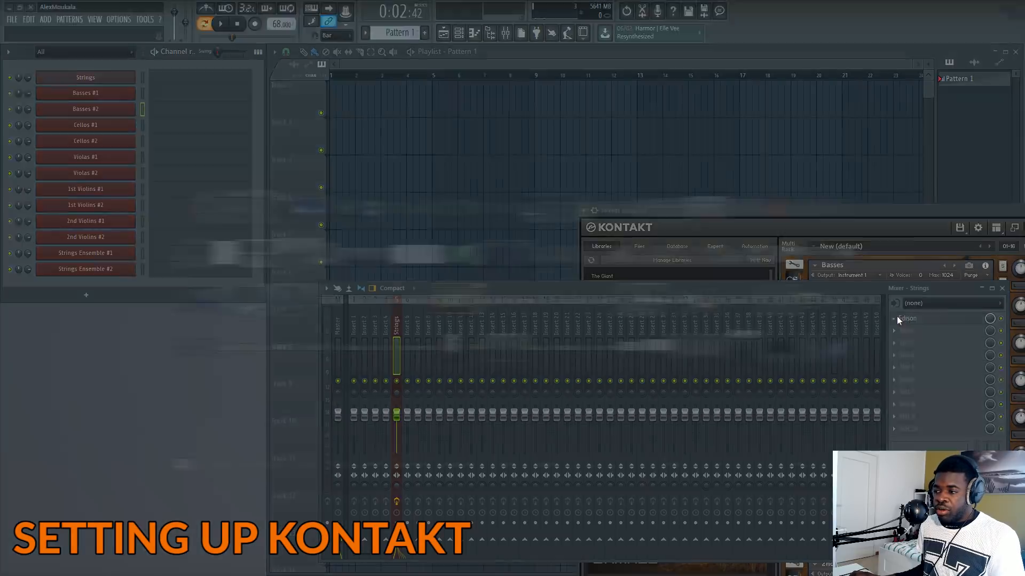
{"action": "key", "text": "Escape"}
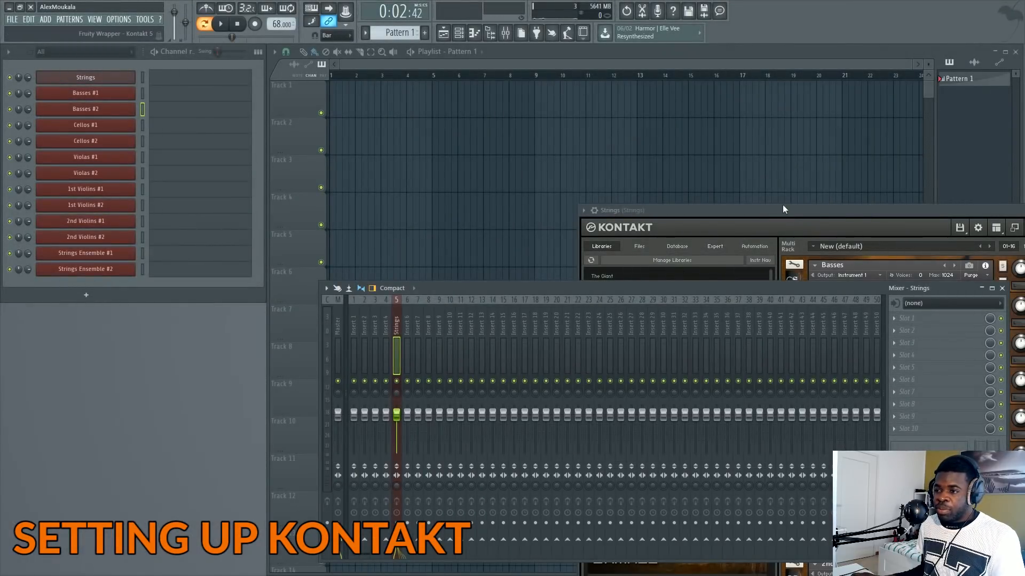
- Rearrange the Kontakt and mixer windows so both can be reached, and show Kontakt's Outputs section below the rack
{"action": "left_click_drag", "start_coordinate": [782, 204], "coordinate": [676, 82]}
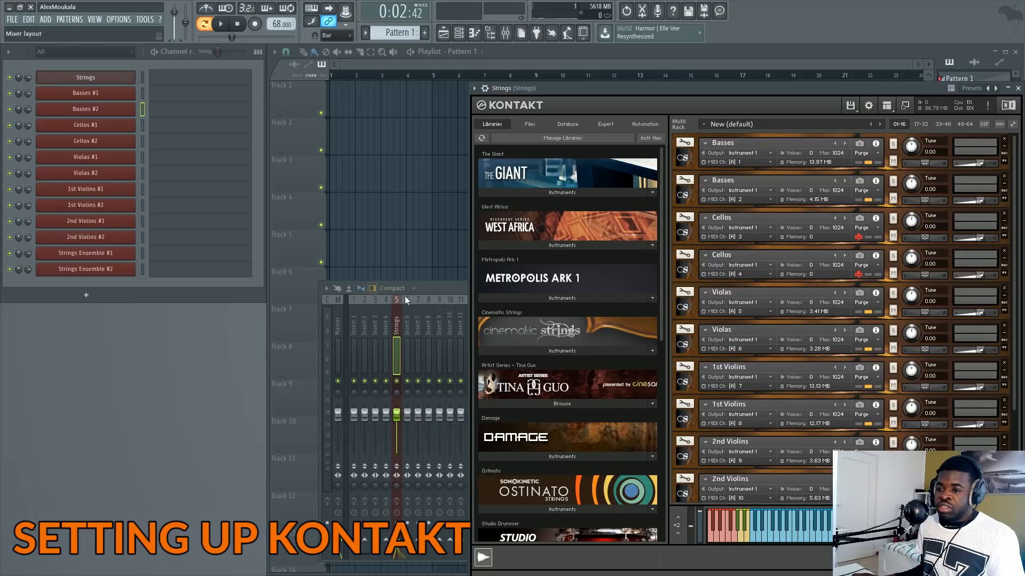
{"action": "left_click_drag", "start_coordinate": [435, 290], "coordinate": [348, 276]}
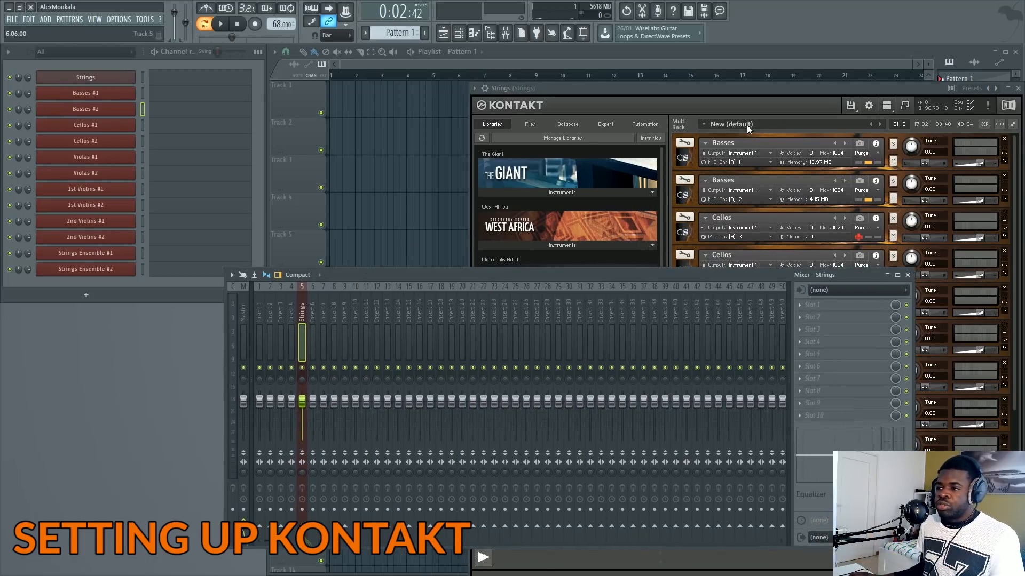
{"action": "left_click_drag", "start_coordinate": [791, 88], "coordinate": [699, 59]}
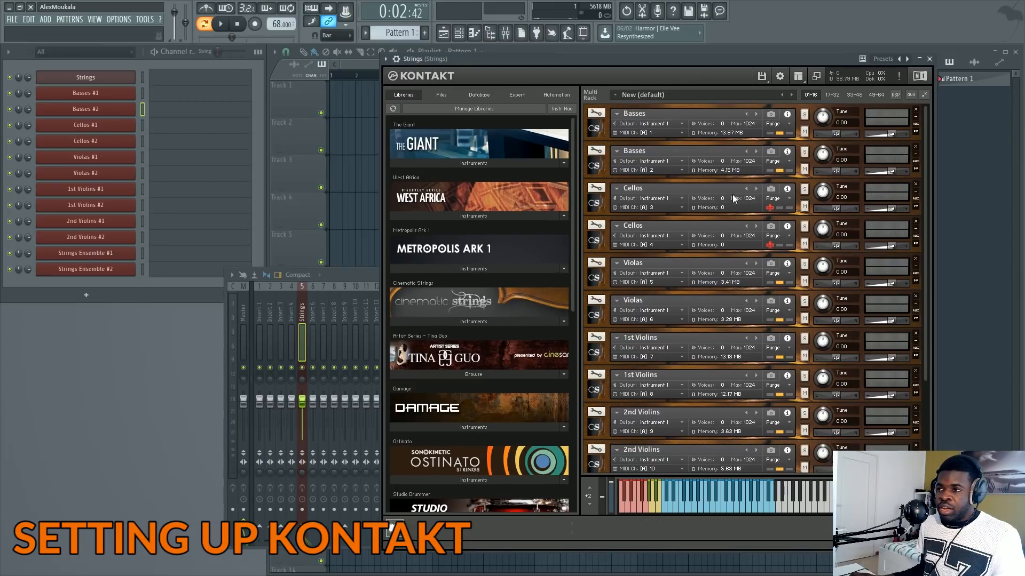
{"action": "left_click", "coordinate": [799, 78]}
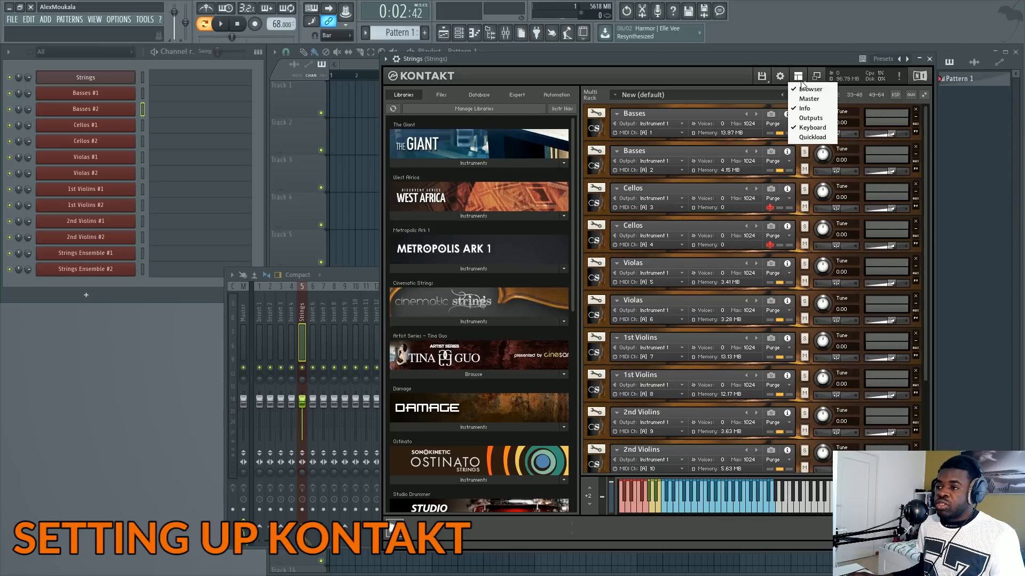
{"action": "left_click", "coordinate": [807, 118]}
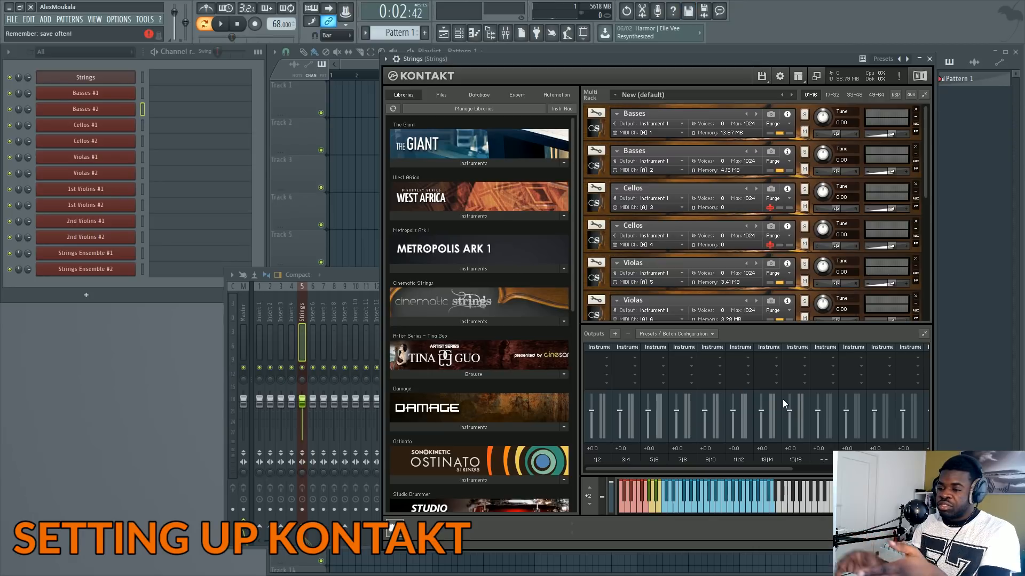
- Select mixer insert 6 and examine the output choices of the first Basses instrument in the Kontakt rack
{"action": "left_click", "coordinate": [312, 319]}
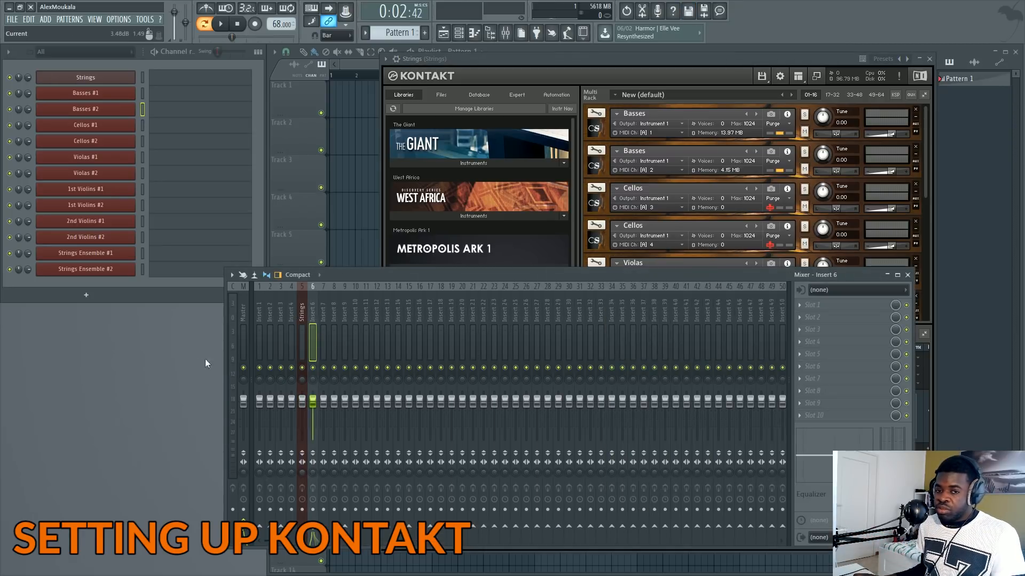
{"action": "left_click", "coordinate": [625, 59]}
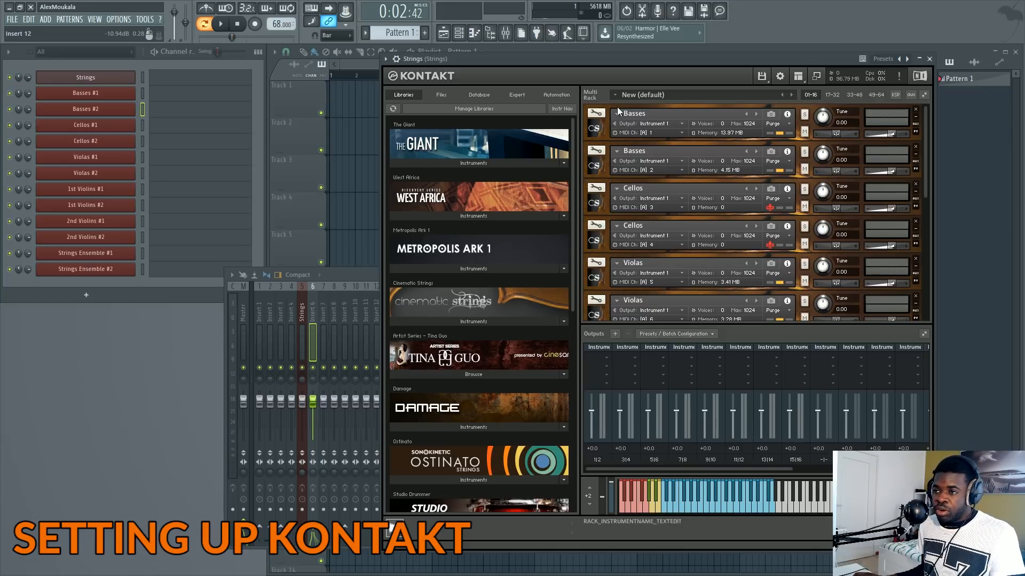
{"action": "left_click", "coordinate": [656, 124]}
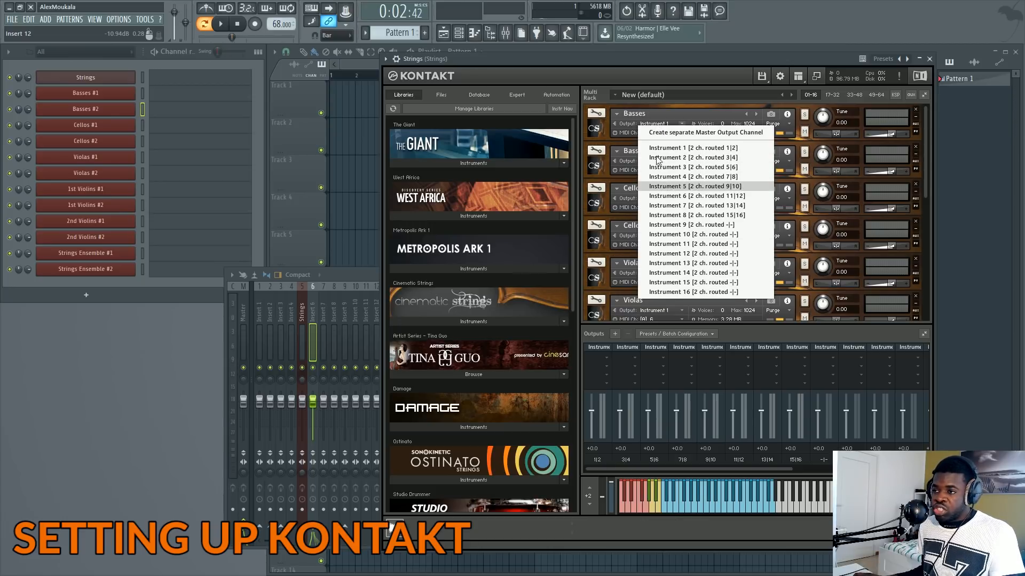
{"action": "left_click", "coordinate": [620, 141]}
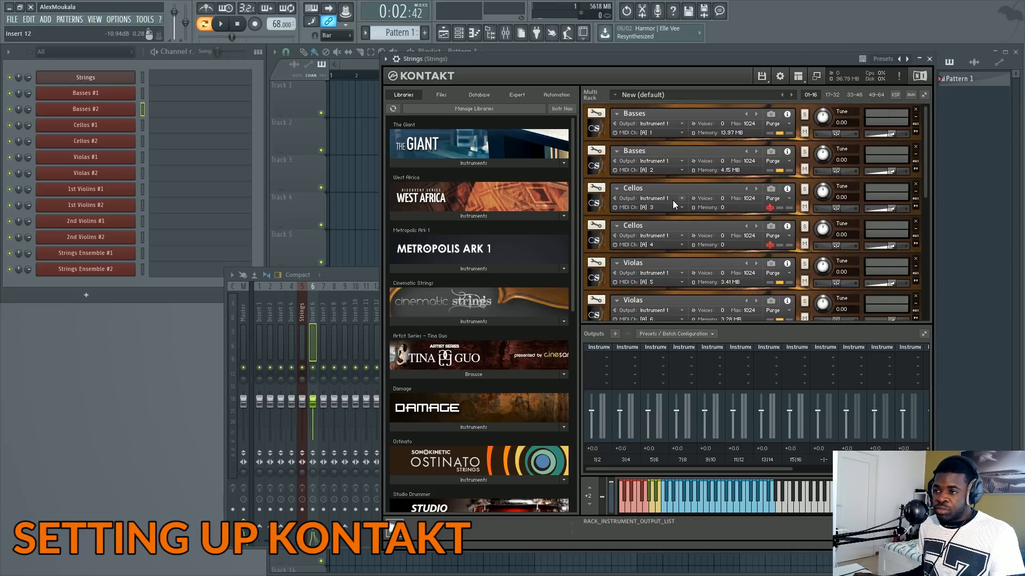
- Route both Cellos instruments in the Kontakt rack to the Instrument 2 output
{"action": "scroll", "coordinate": [674, 200], "scroll_direction": "down", "scroll_amount": 1}
{"action": "left_click", "coordinate": [681, 178]}
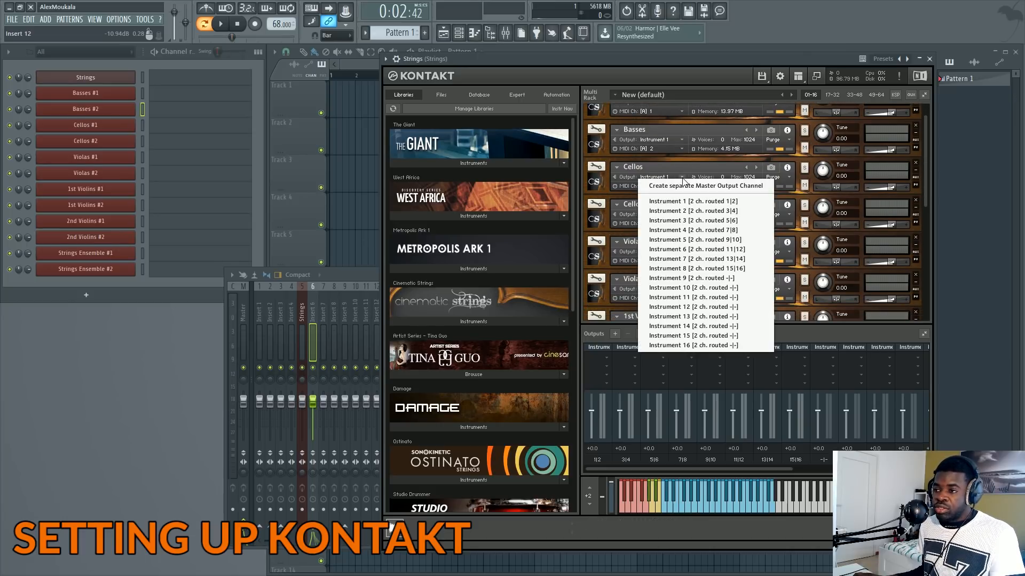
{"action": "left_click", "coordinate": [683, 211]}
{"action": "left_click", "coordinate": [675, 214]}
{"action": "left_click", "coordinate": [678, 247]}
- Route both Violas instruments in the Kontakt rack to the Instrument 3 output
{"action": "left_click", "coordinate": [670, 253]}
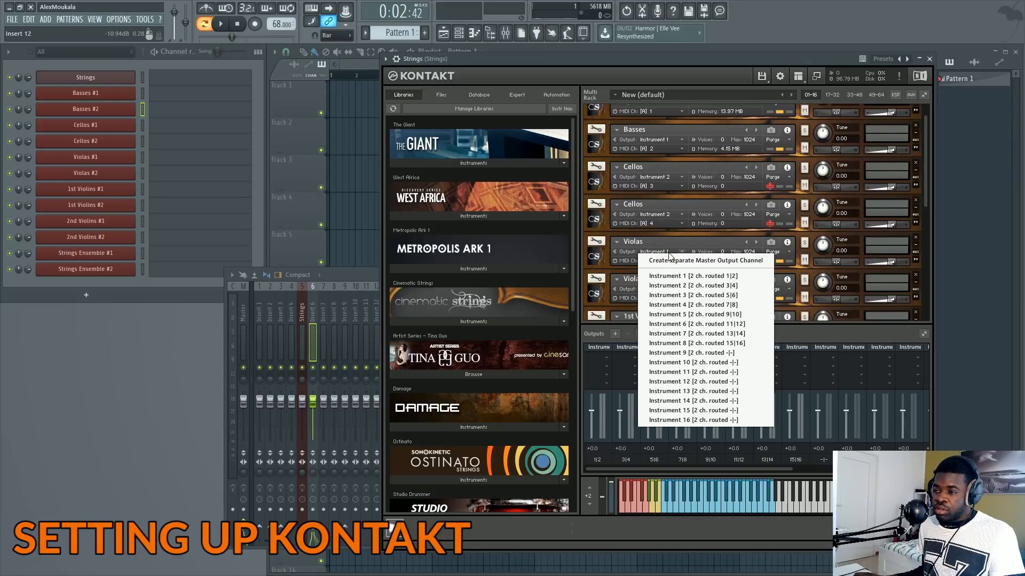
{"action": "left_click", "coordinate": [672, 294]}
{"action": "scroll", "coordinate": [670, 281], "scroll_direction": "down", "scroll_amount": 1}
{"action": "left_click", "coordinate": [673, 259]}
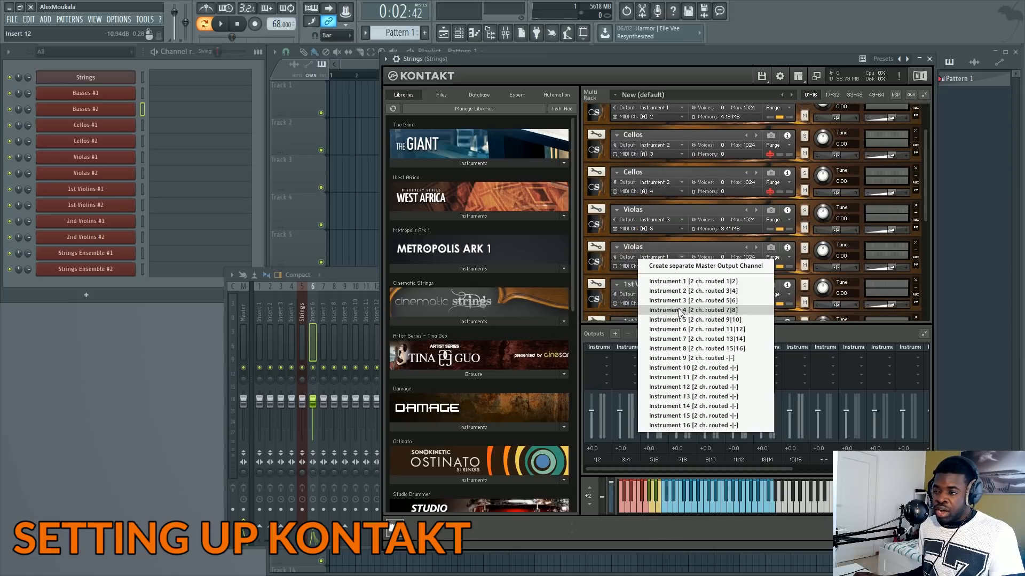
{"action": "left_click", "coordinate": [674, 297]}
{"action": "scroll", "coordinate": [674, 288], "scroll_direction": "up", "scroll_amount": 1}
- Audition 1st Violins #1, Cellos #1 and Violas #1 while checking the Kontakt output meters and the Strings mixer track
{"action": "left_click", "coordinate": [143, 189]}
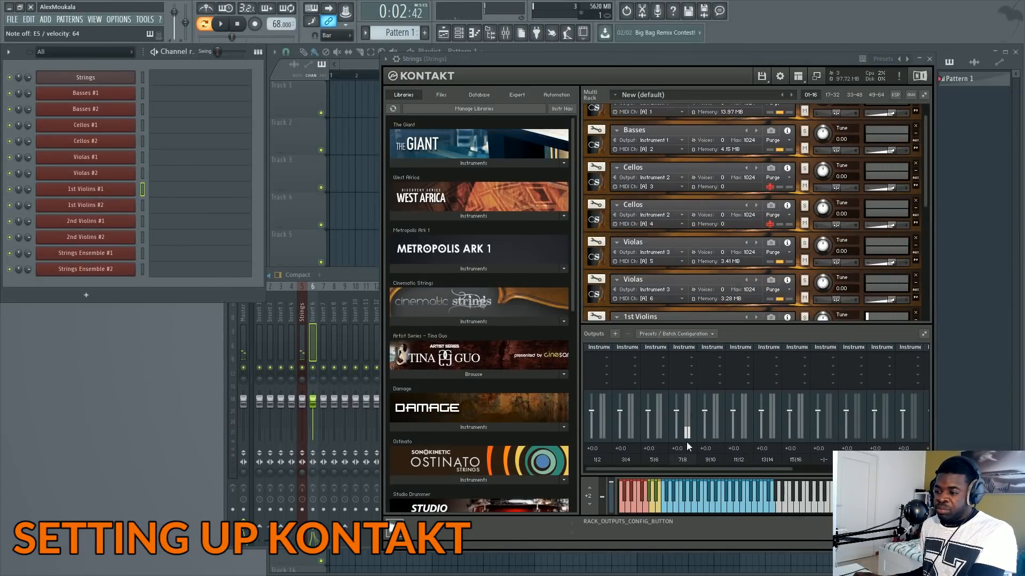
{"action": "left_click", "coordinate": [141, 128]}
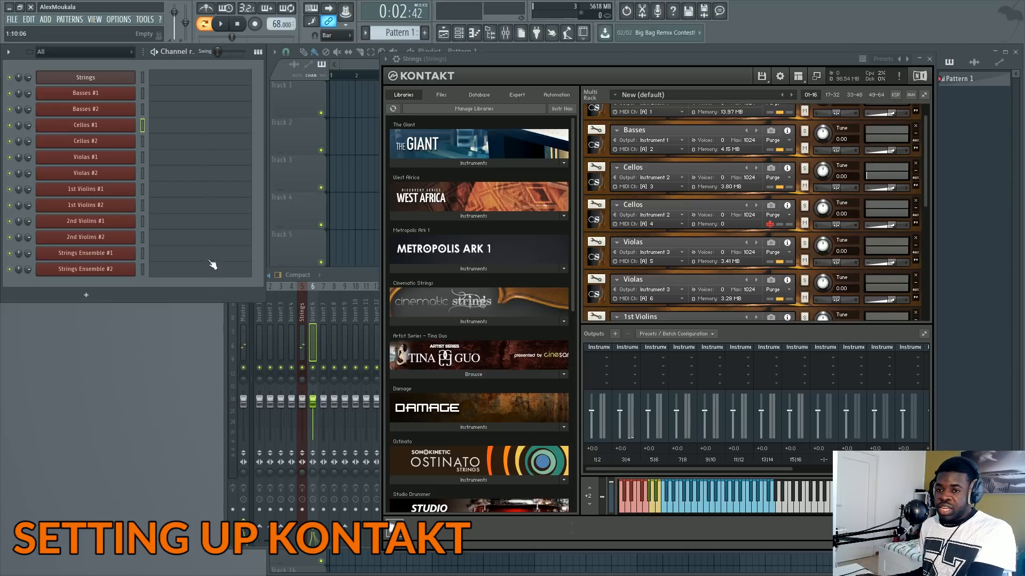
{"action": "left_click", "coordinate": [142, 157]}
{"action": "left_click", "coordinate": [142, 125]}
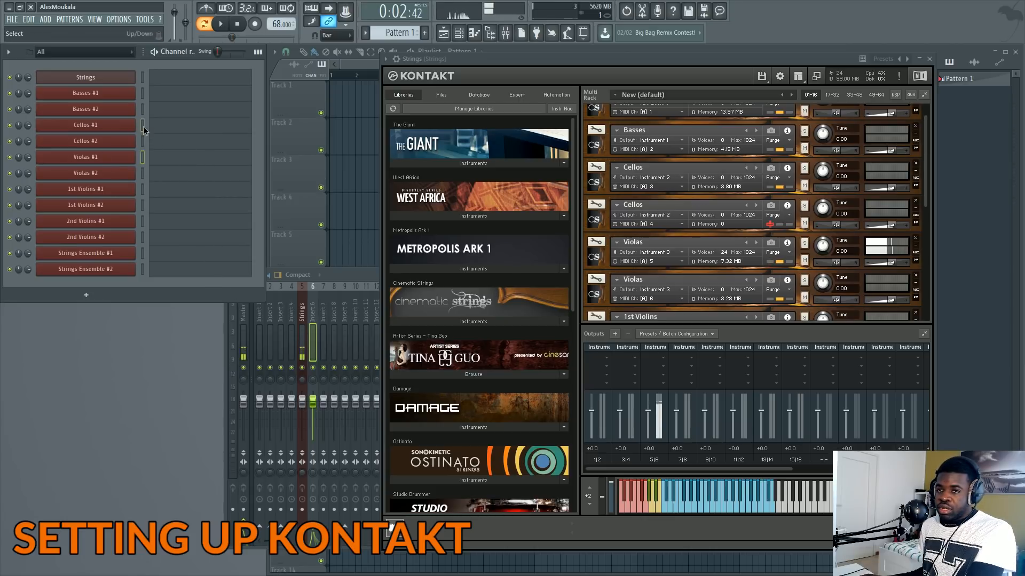
{"action": "left_click", "coordinate": [307, 305]}
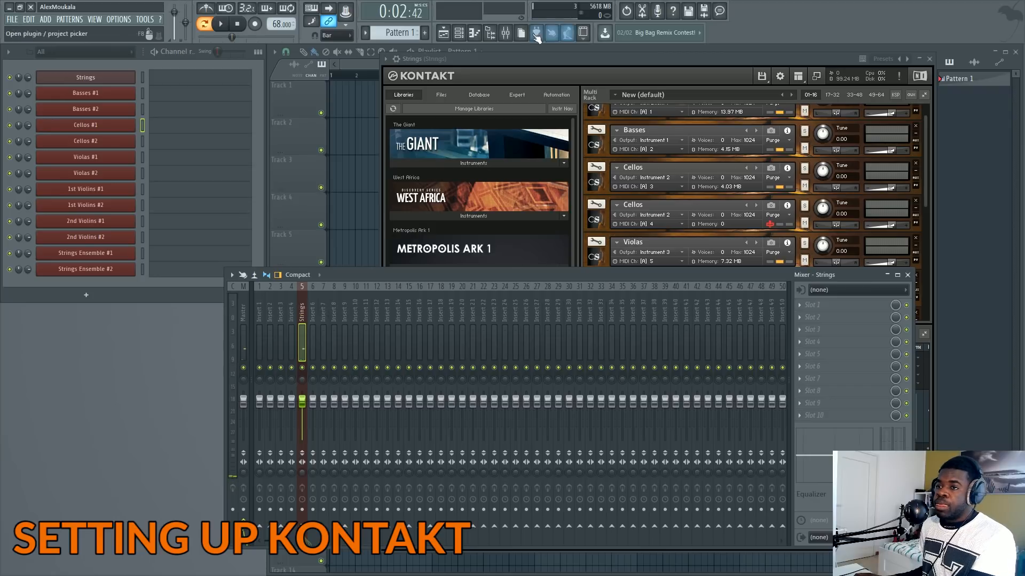
{"action": "left_click", "coordinate": [467, 63]}
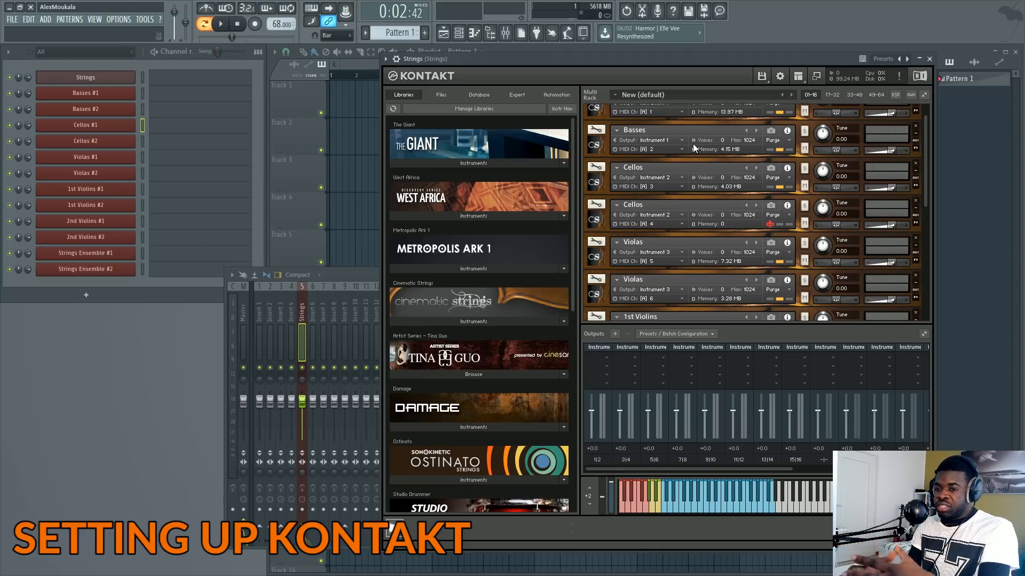
- Map Kontakt's outputs Instrument 2 to 7 to mixer track offsets 1 to 6 in the wrapper's processing connections, and return to the rack
{"action": "left_click", "coordinate": [396, 59]}
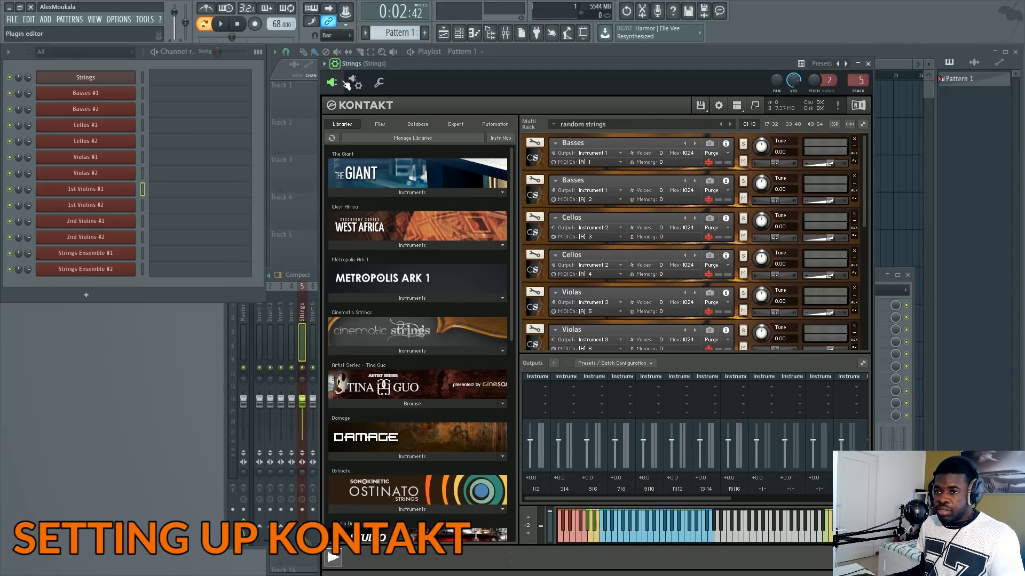
{"action": "left_click", "coordinate": [348, 82]}
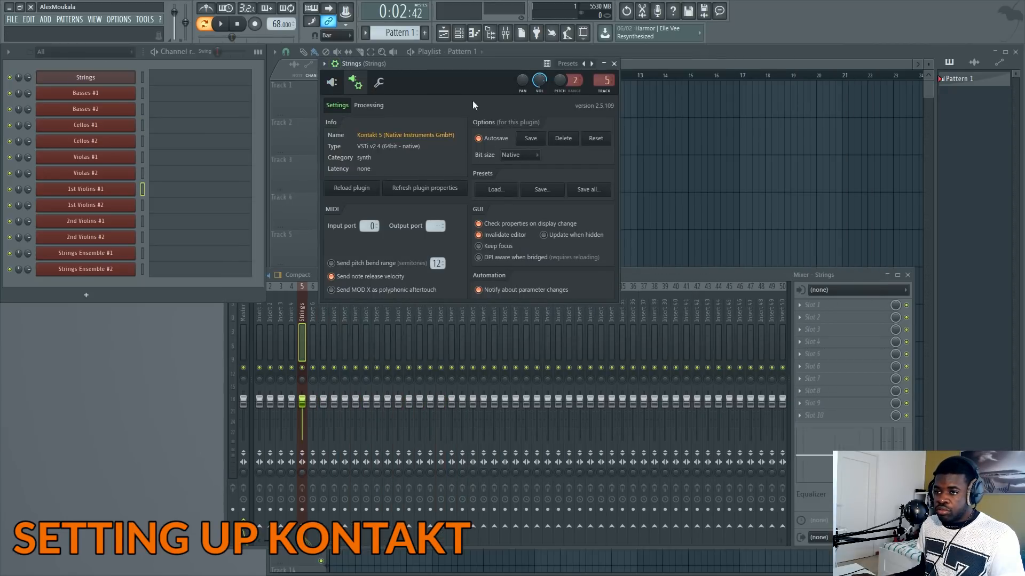
{"action": "left_click", "coordinate": [369, 106]}
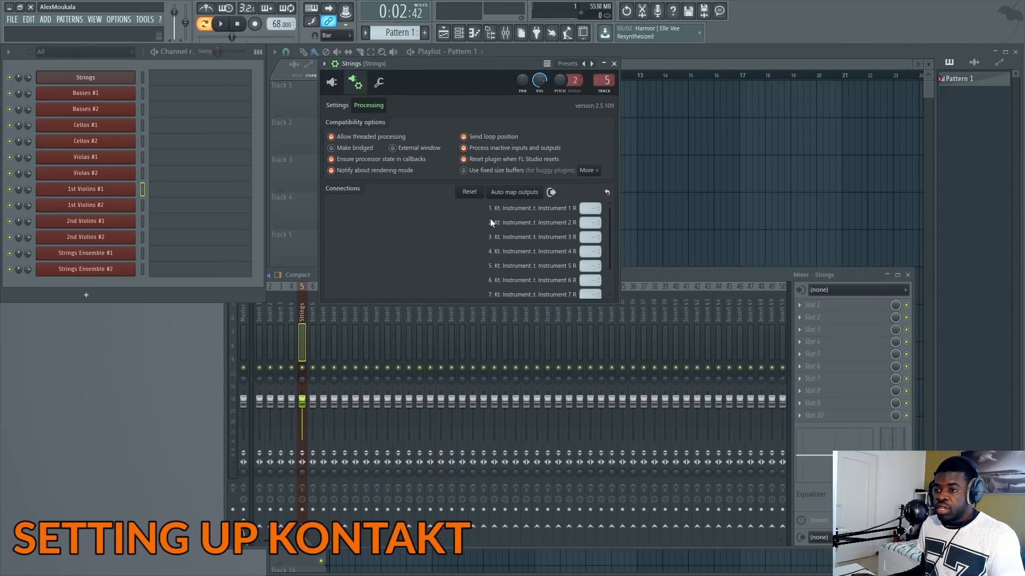
{"action": "scroll", "coordinate": [491, 223], "scroll_direction": "down", "scroll_amount": 1}
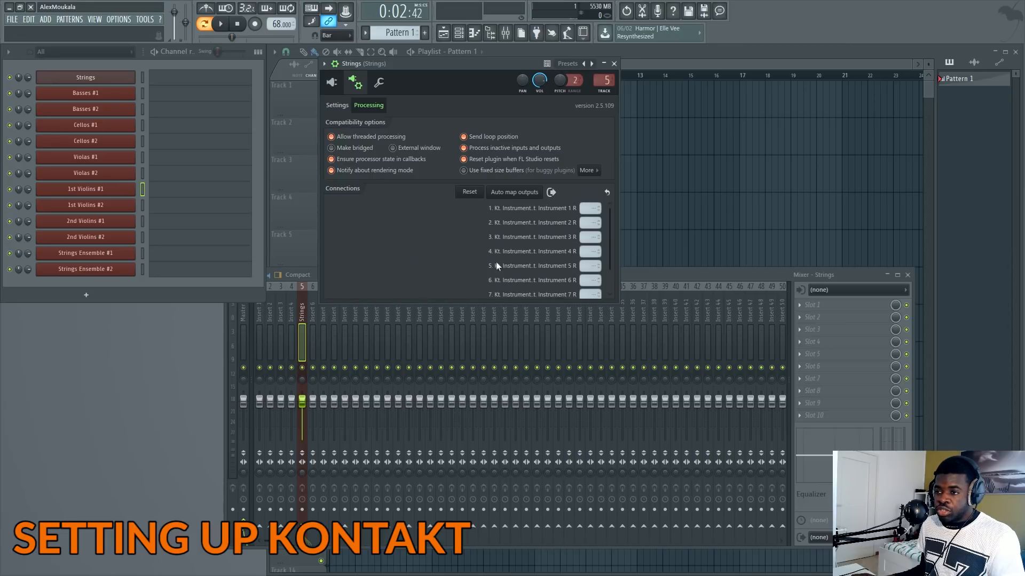
{"action": "scroll", "coordinate": [554, 226], "scroll_direction": "down", "scroll_amount": 1}
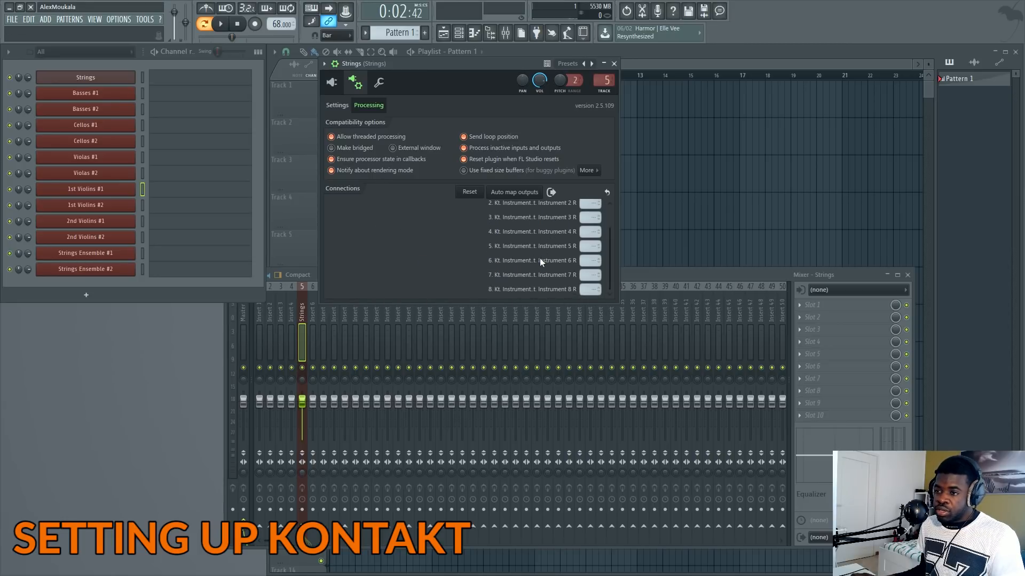
{"action": "scroll", "coordinate": [537, 266], "scroll_direction": "up", "scroll_amount": 1}
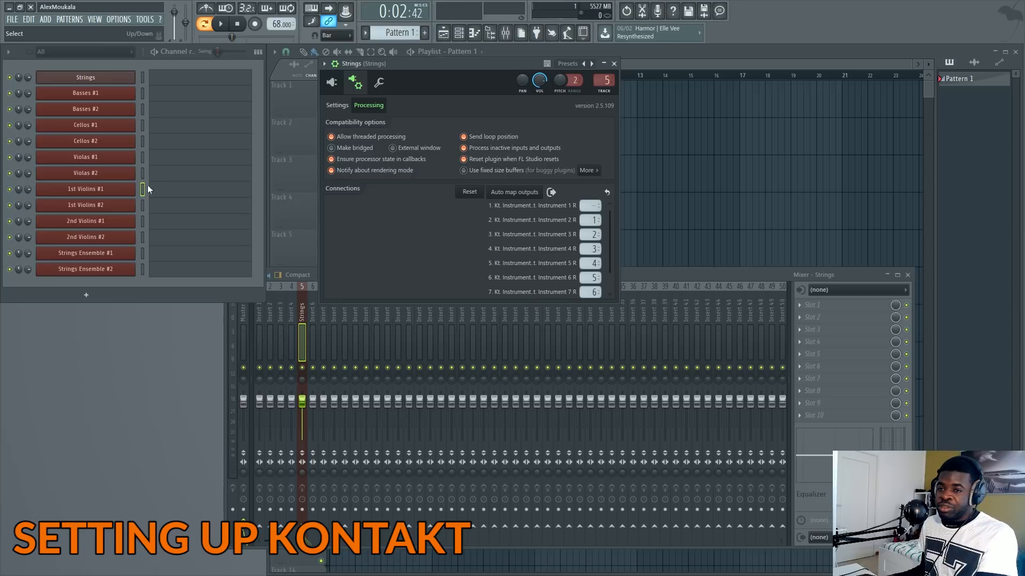
{"action": "left_click", "coordinate": [332, 82]}
- Sweep a selection over mixer inserts 5 to 15 starting at the Strings track, and select only insert 7
{"action": "left_click", "coordinate": [300, 324]}
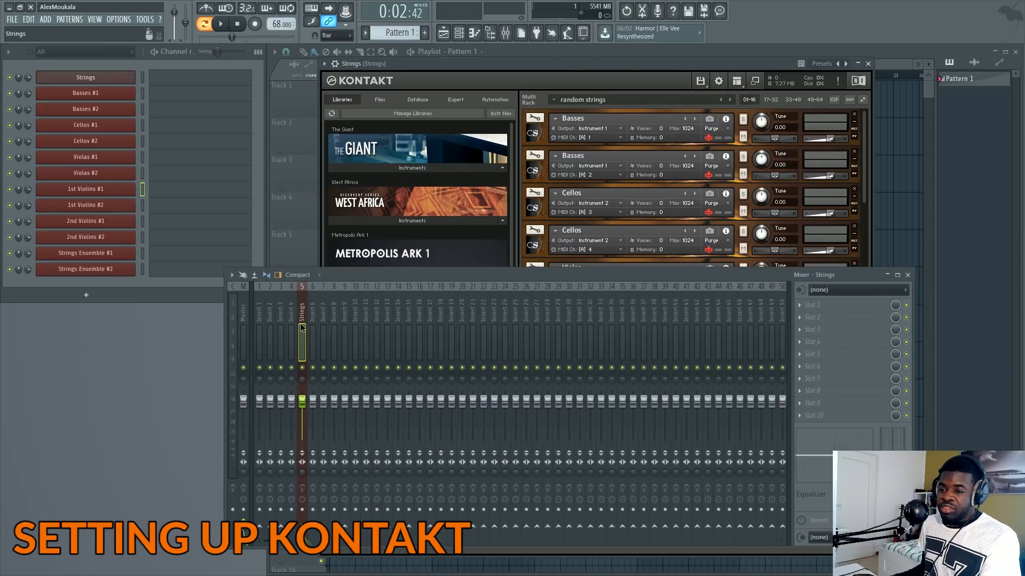
{"action": "left_click", "coordinate": [313, 316]}
{"action": "left_click_drag", "start_coordinate": [306, 312], "coordinate": [408, 321]}
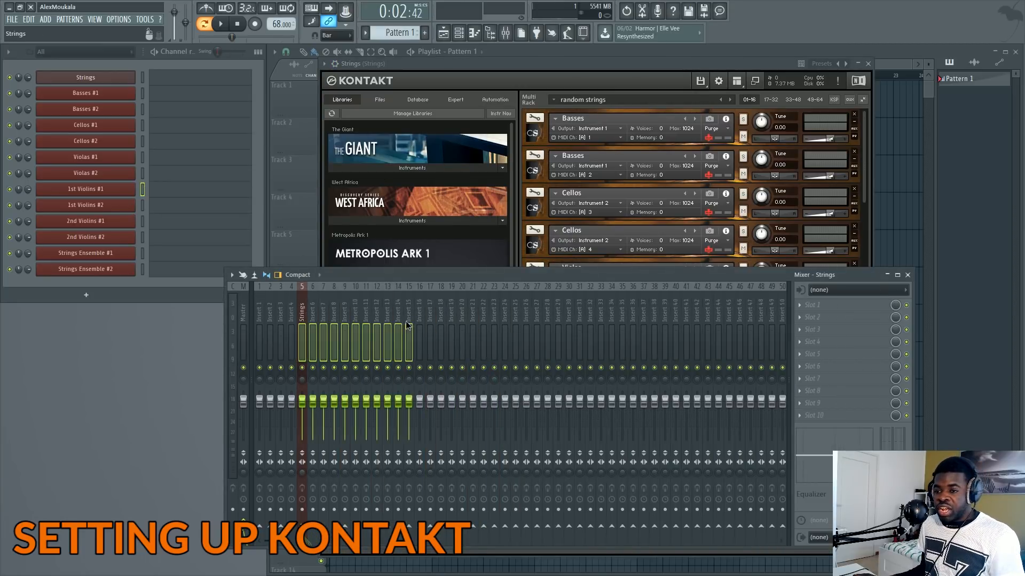
{"action": "left_click", "coordinate": [322, 310]}
- Audition 1st Violins #1, Basses #1, Cellos #1 and 1st Violins #2, checking which mixer track each one reaches
{"action": "left_click", "coordinate": [143, 188]}
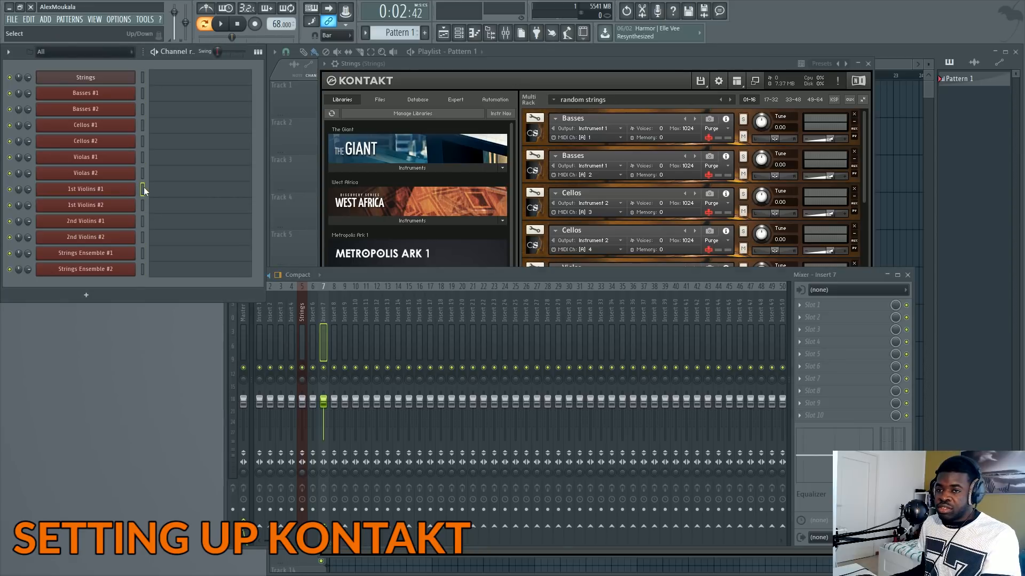
{"action": "left_click", "coordinate": [142, 94]}
{"action": "left_click", "coordinate": [500, 91]}
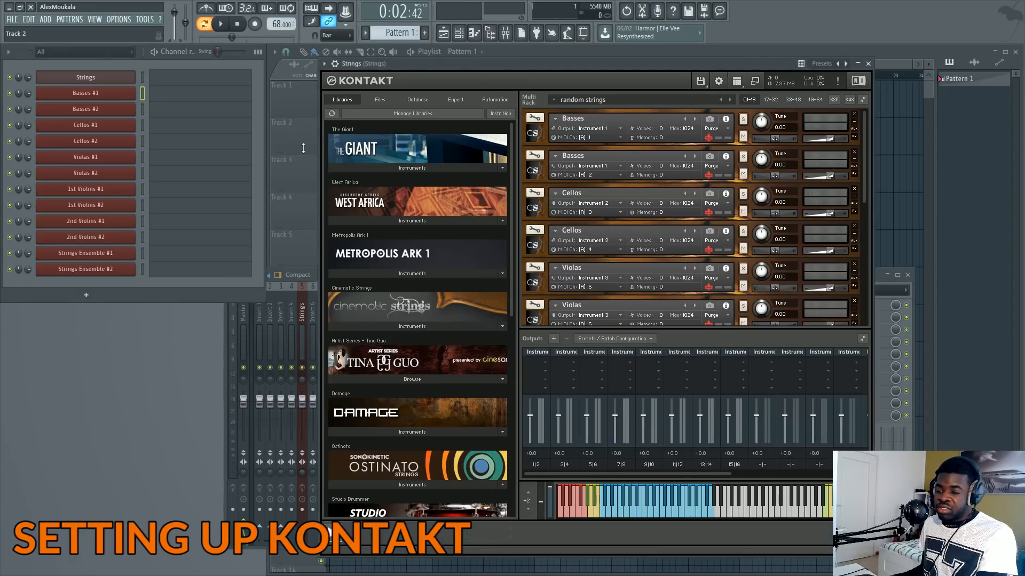
{"action": "left_click", "coordinate": [304, 320]}
{"action": "left_click", "coordinate": [142, 125]}
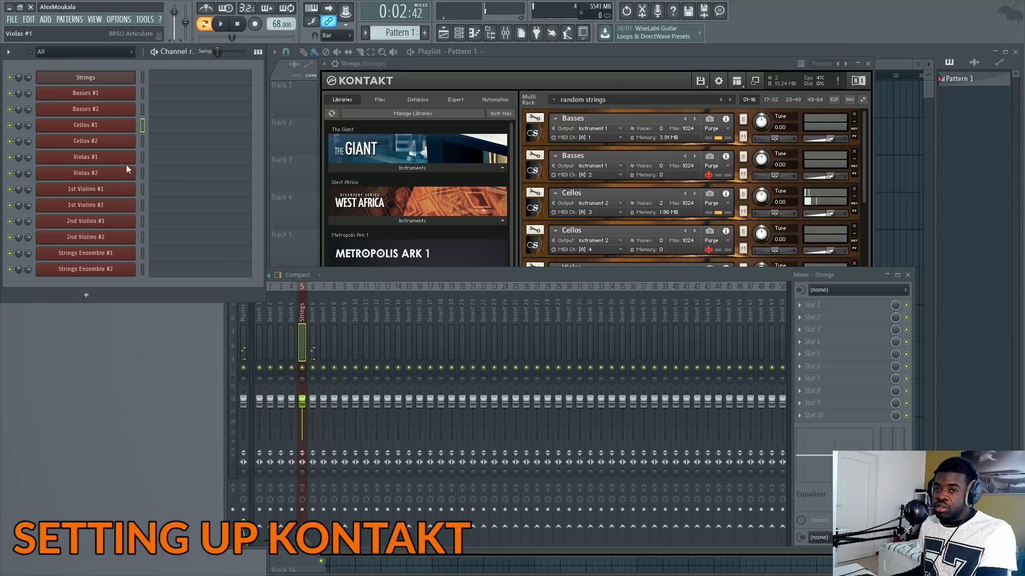
{"action": "left_click", "coordinate": [142, 205]}
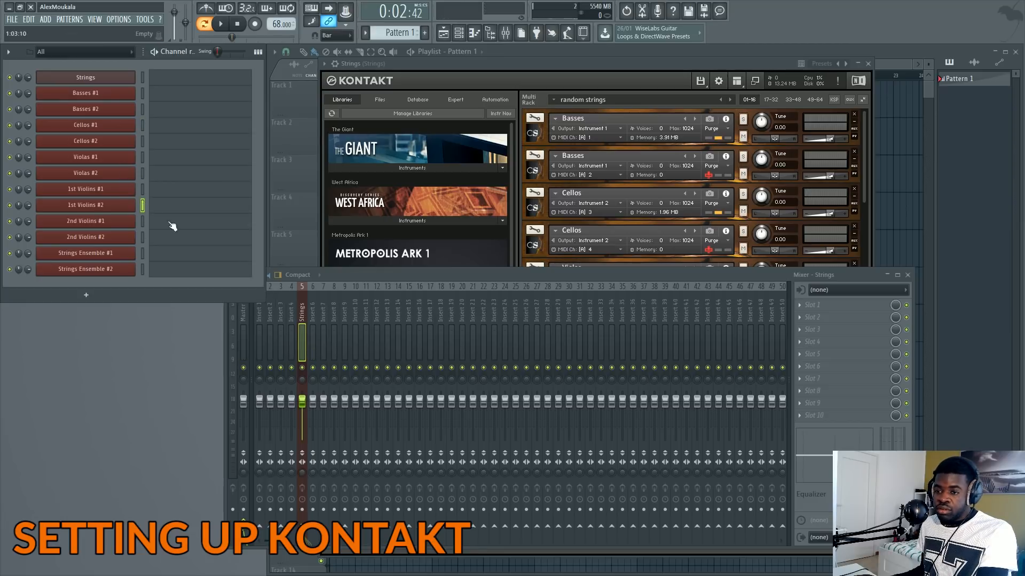
- Rename mixer track 5 as Basses and track 6 as Cellos, giving track 6 the dark red colour of the strings channels
{"action": "double_click", "coordinate": [301, 315]}
{"action": "type", "text": "Basses"}
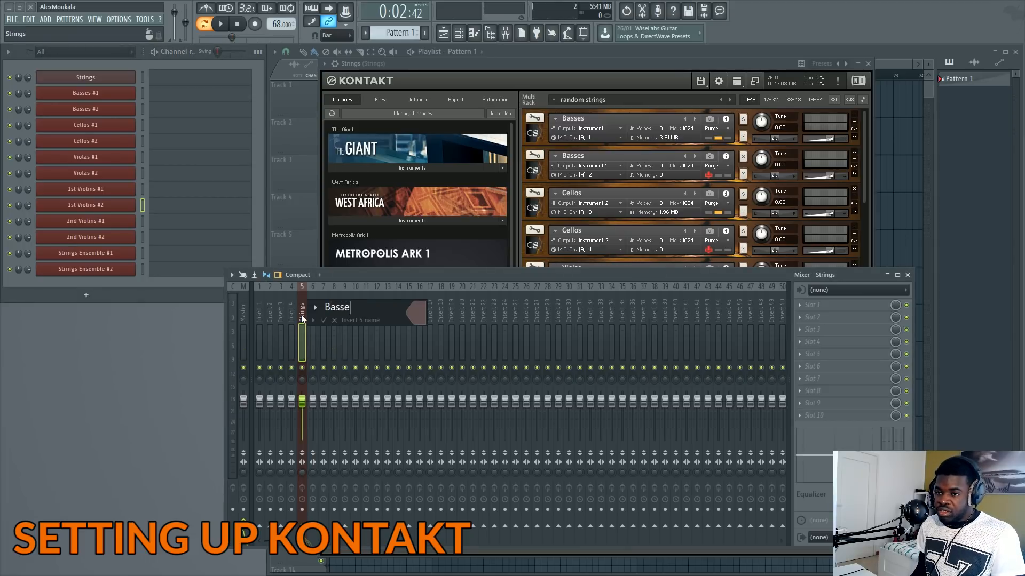
{"action": "key", "text": "Return"}
{"action": "double_click", "coordinate": [310, 316]}
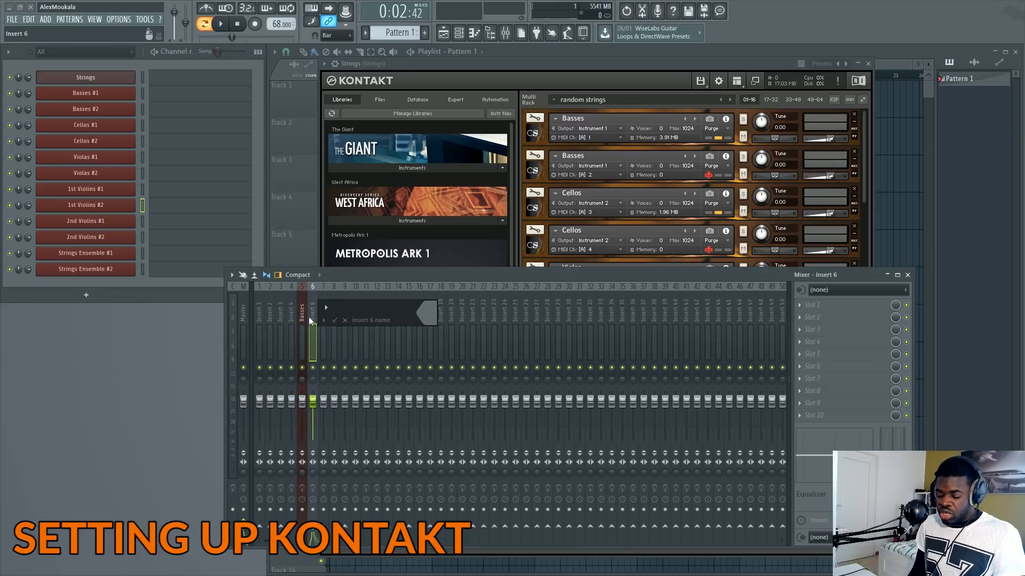
{"action": "type", "text": "Cellos"}
{"action": "left_click", "coordinate": [427, 312]}
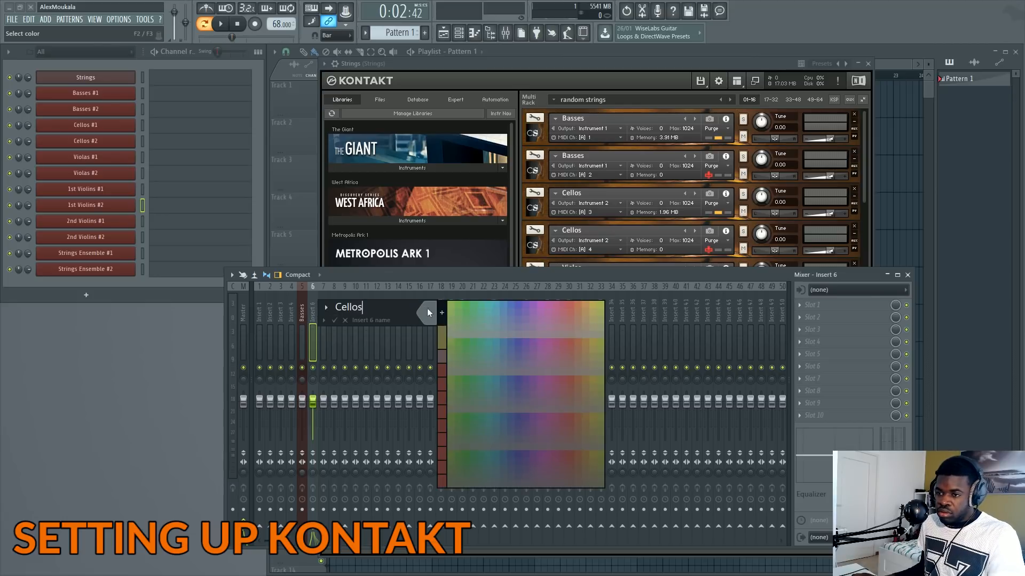
{"action": "left_click", "coordinate": [440, 360]}
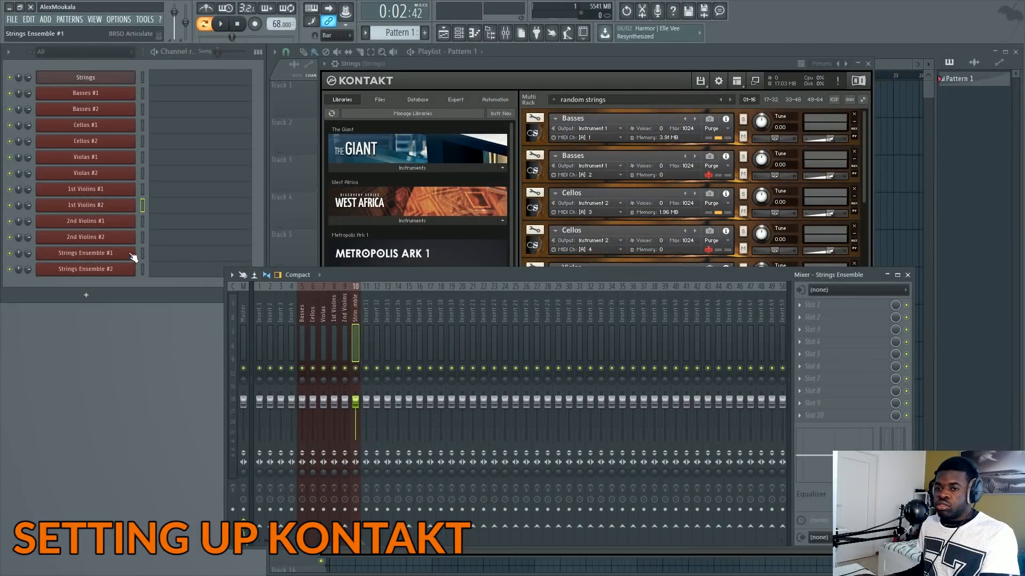
- Audition the #2 channels of 2nd Violins, 1st Violins, Violas, Cellos and Basses, checking which named mixer track each one reaches
{"action": "left_click", "coordinate": [142, 254]}
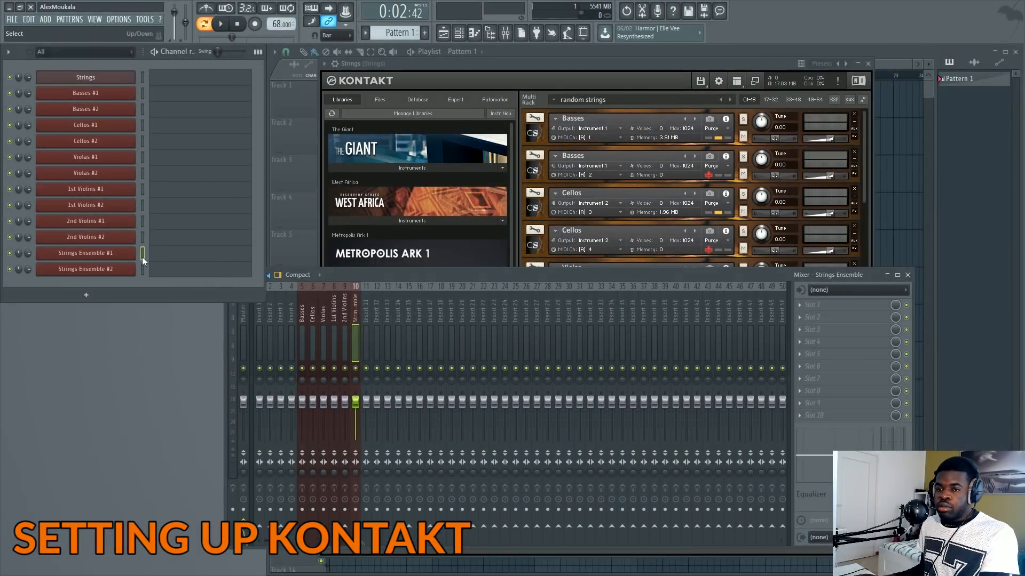
{"action": "double_click", "coordinate": [140, 237]}
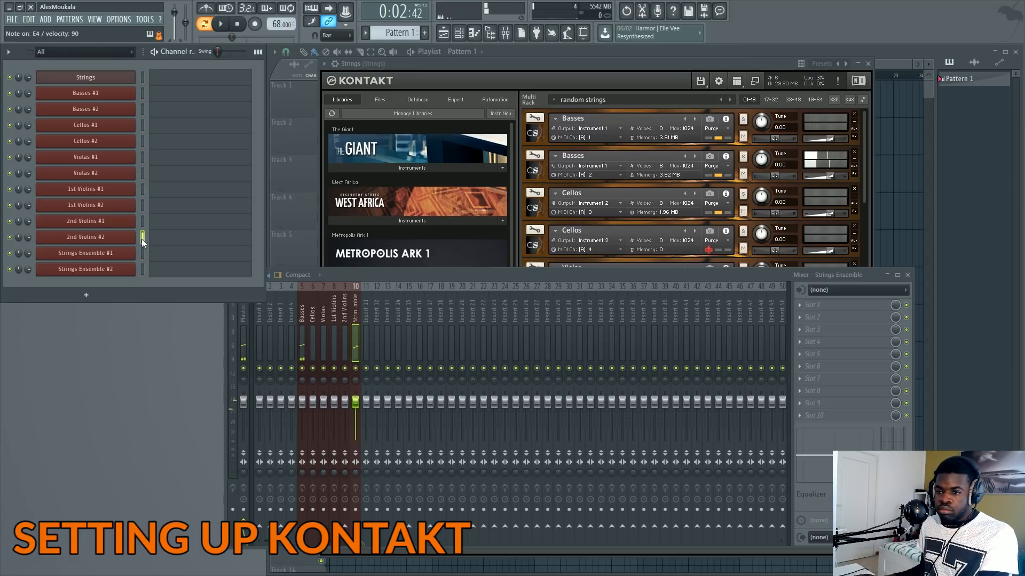
{"action": "left_click", "coordinate": [142, 206]}
{"action": "left_click", "coordinate": [141, 173]}
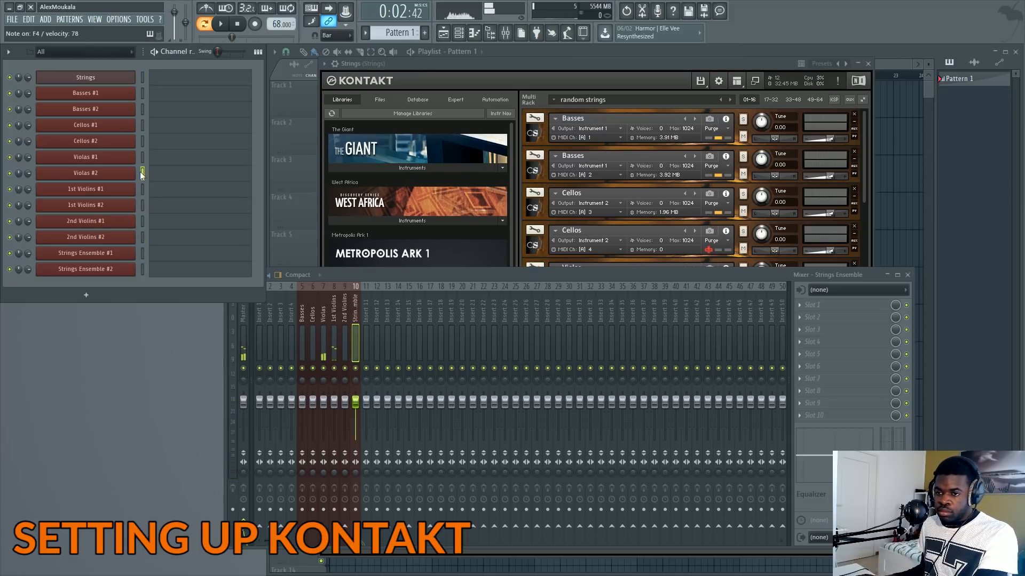
{"action": "left_click", "coordinate": [143, 140]}
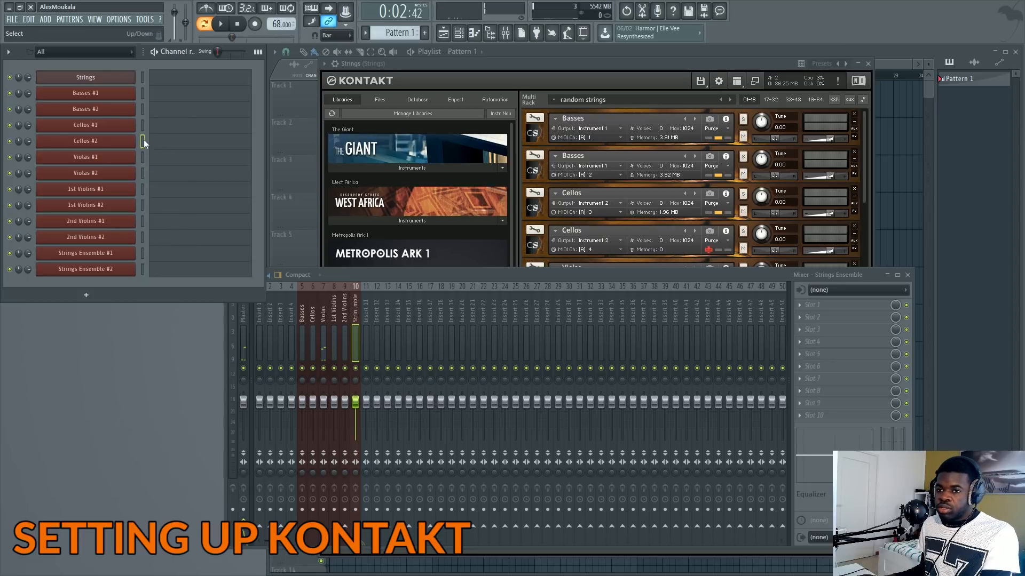
{"action": "left_click", "coordinate": [144, 112]}
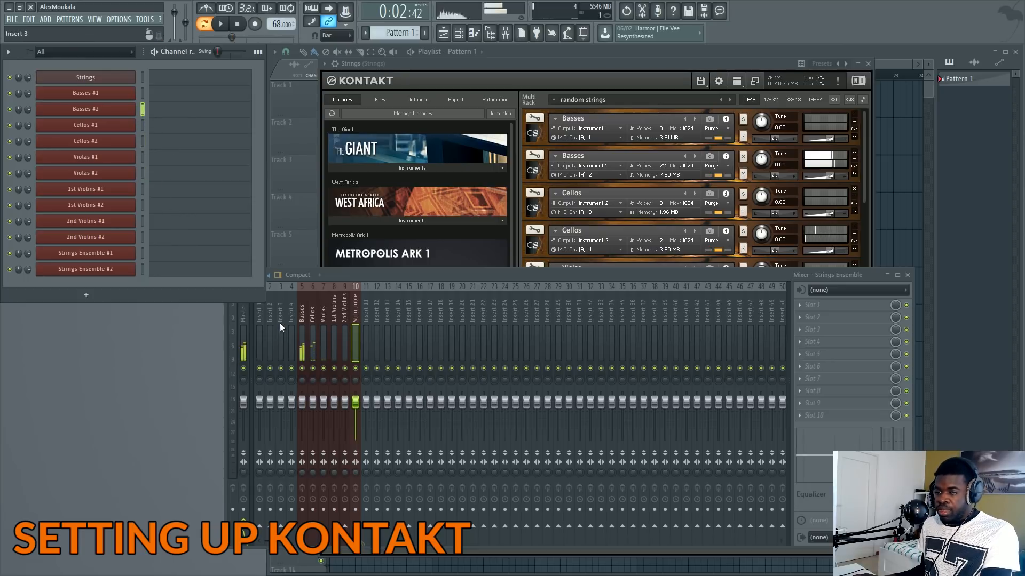
- Open the Kontakt wrapper's processing connections and move its window aside so the named mixer tracks stay in view
{"action": "left_click", "coordinate": [557, 72]}
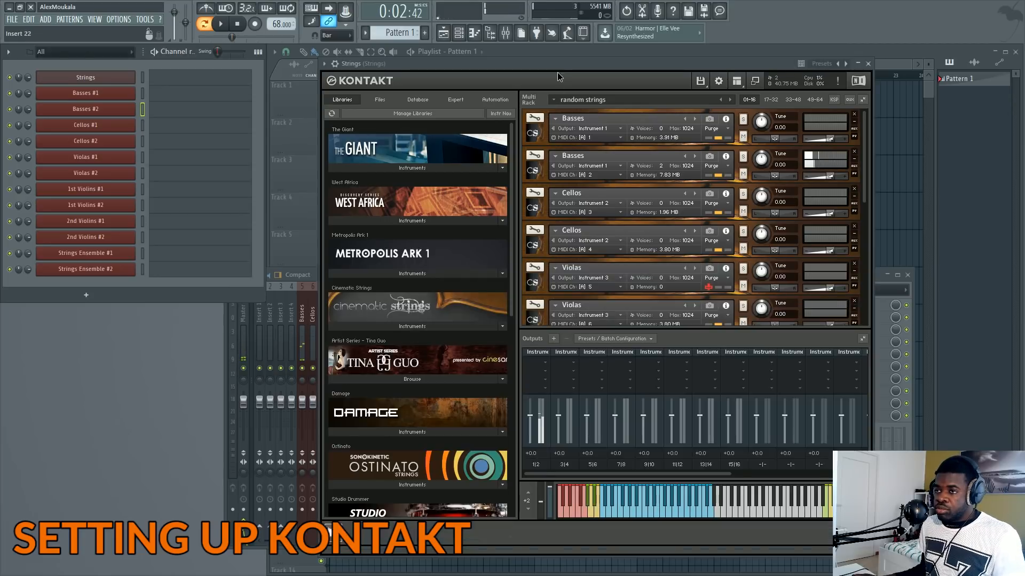
{"action": "left_click", "coordinate": [335, 63]}
{"action": "left_click", "coordinate": [361, 88]}
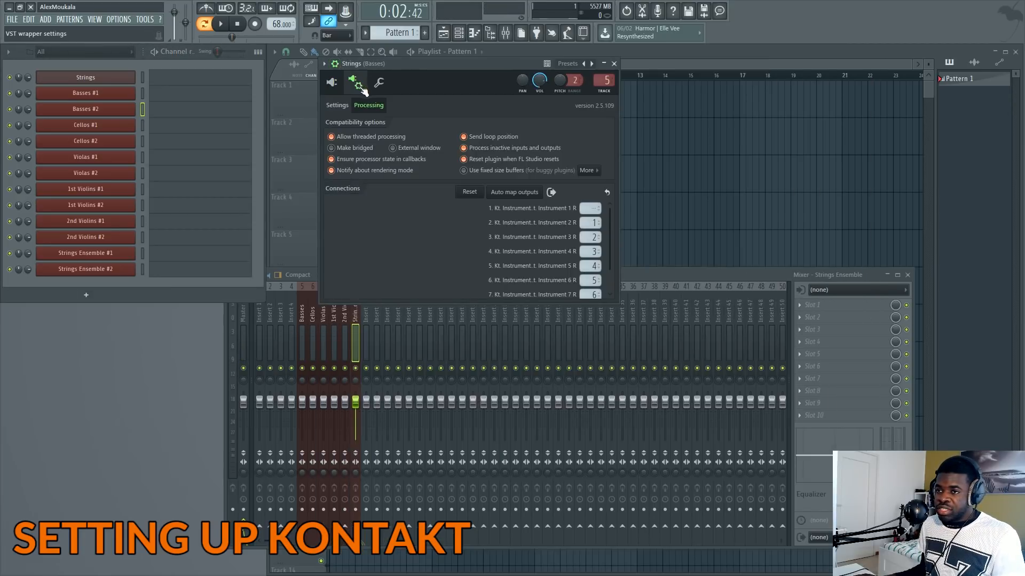
{"action": "left_click", "coordinate": [694, 278]}
{"action": "left_click", "coordinate": [610, 234]}
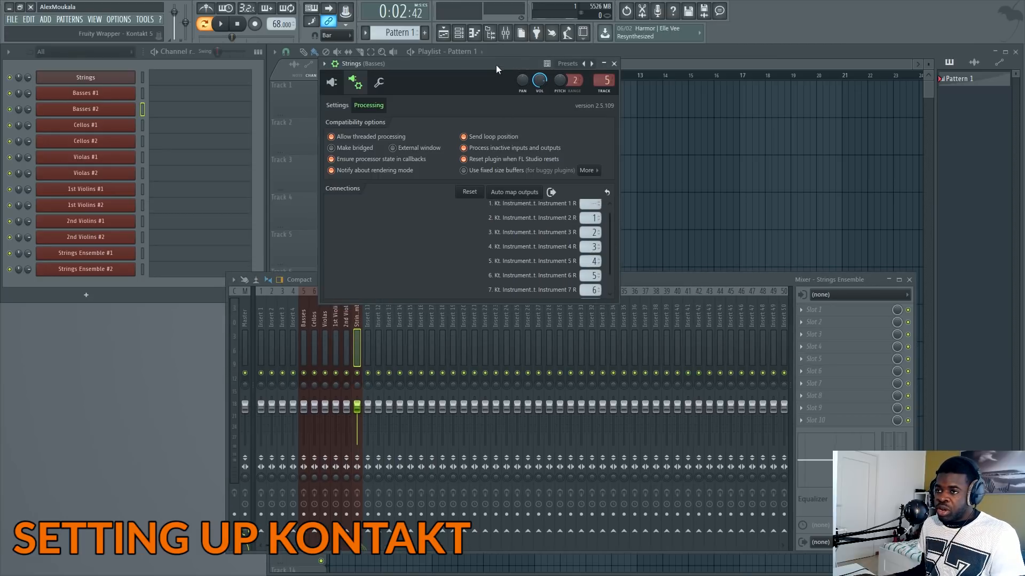
{"action": "left_click_drag", "start_coordinate": [495, 65], "coordinate": [745, 76]}
- Try mixer track offset 10 on Kontakt output 5 around auditioning 1st Violins #2 and 2nd Violins #2, and restore the offset to 4
{"action": "left_click", "coordinate": [142, 205]}
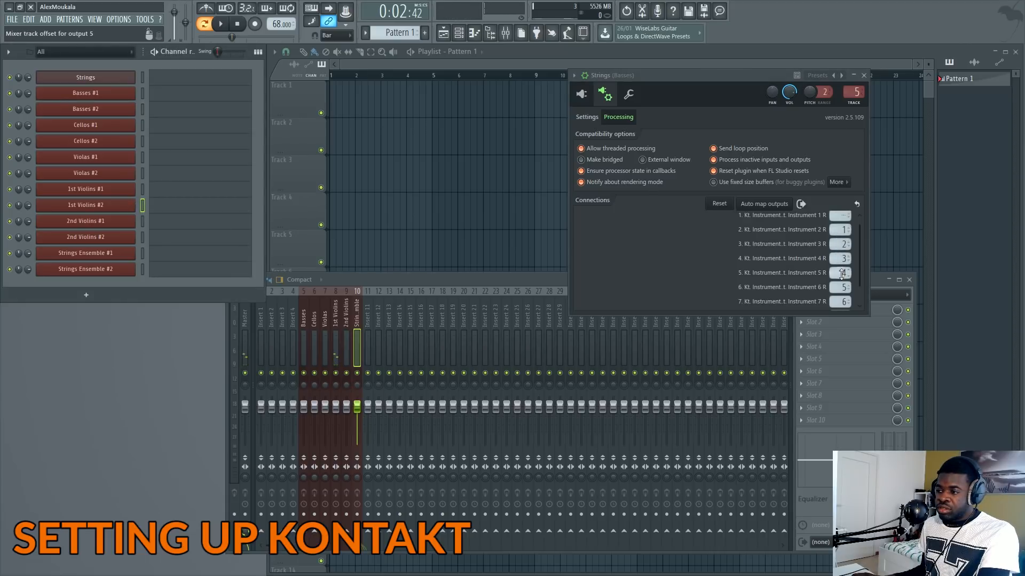
{"action": "left_click_drag", "start_coordinate": [842, 274], "coordinate": [842, 262]}
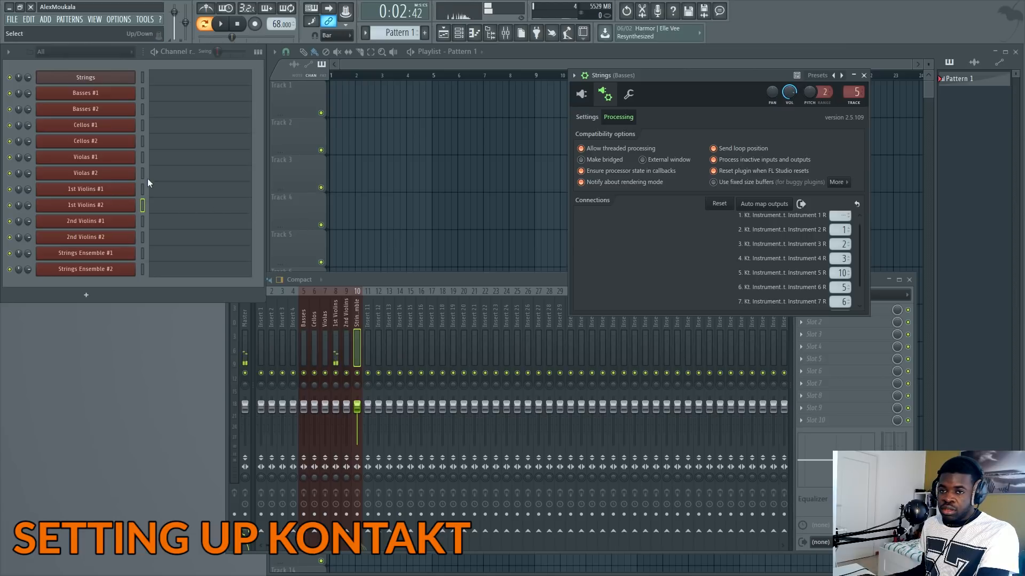
{"action": "left_click", "coordinate": [144, 236]}
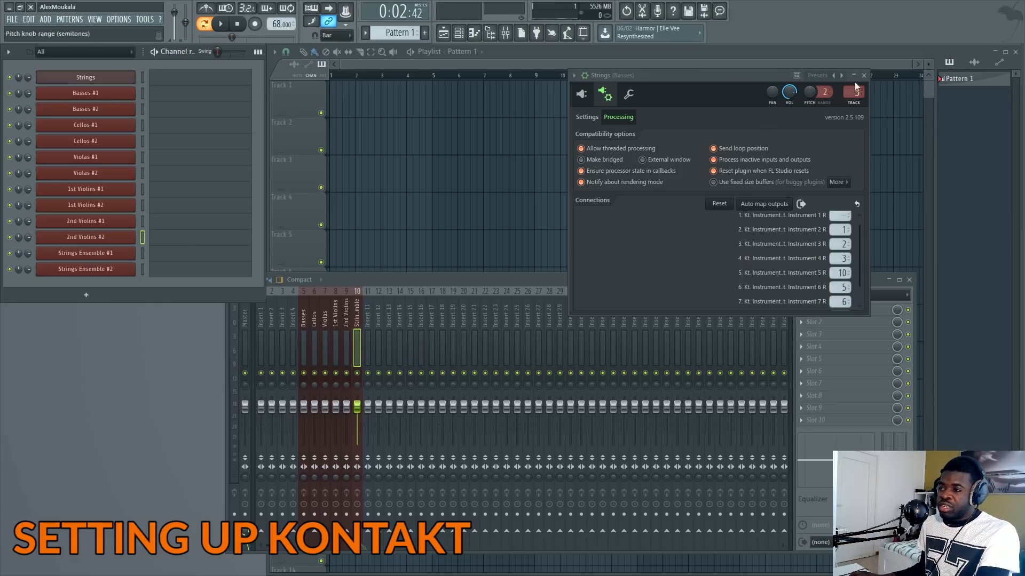
{"action": "left_click_drag", "start_coordinate": [840, 272], "coordinate": [840, 289]}
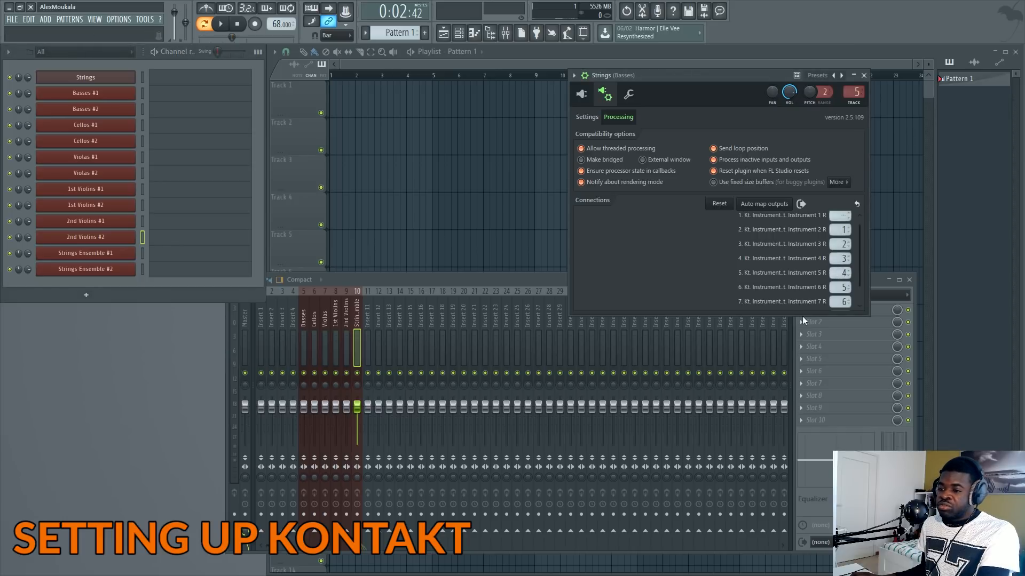
- Return to the Kontakt rack and review the output choices of the second Violas instrument without changing its output
{"action": "left_click", "coordinate": [593, 88]}
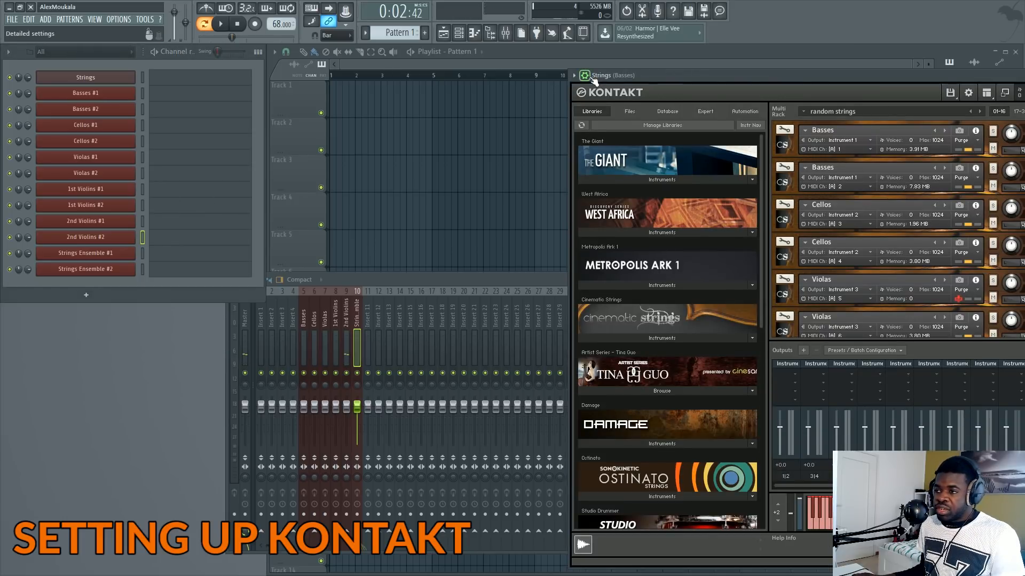
{"action": "left_click", "coordinate": [742, 316]}
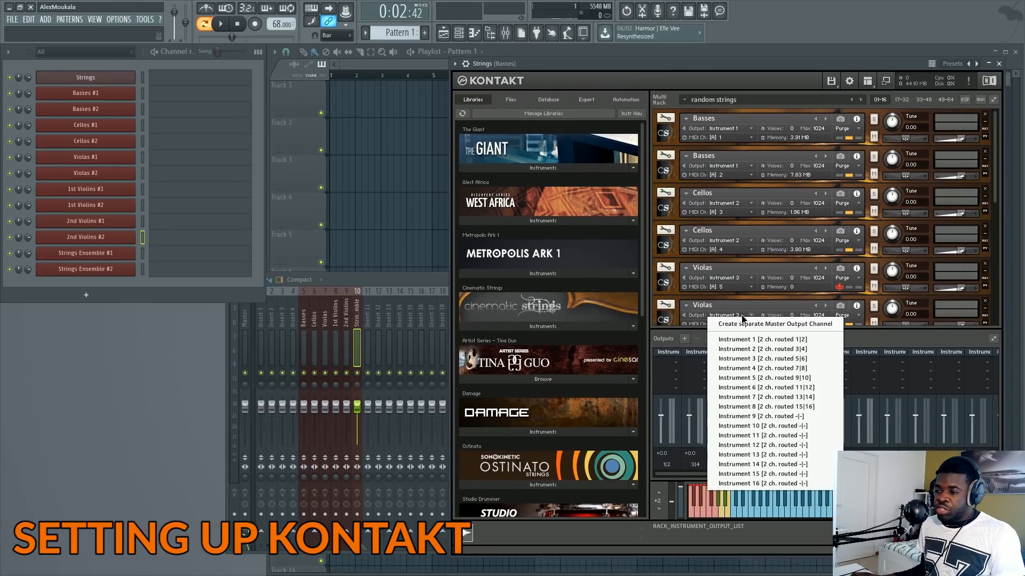
{"action": "left_click", "coordinate": [972, 341]}
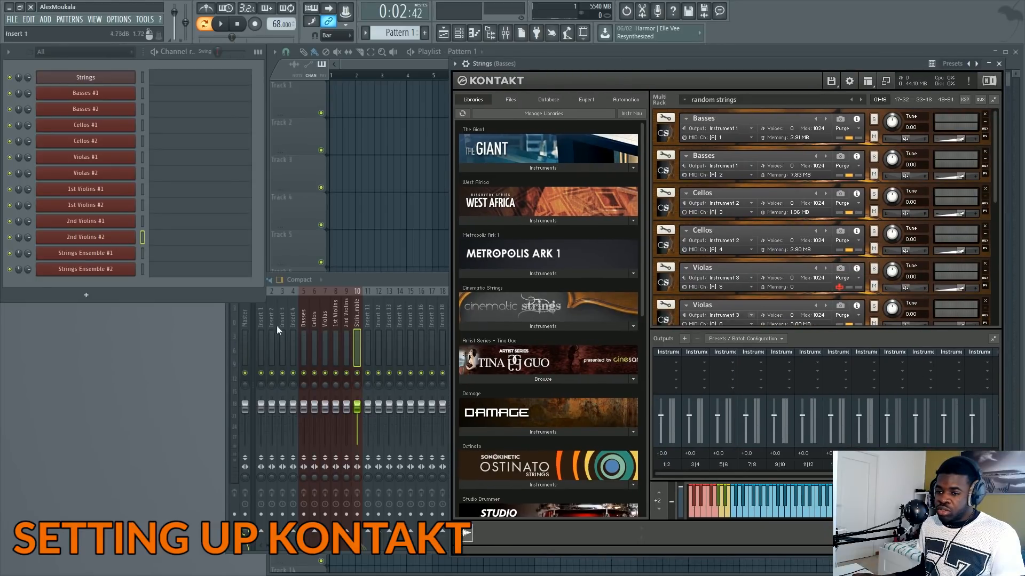
- Select the mixer tracks from Basses to Strings Ensemble and reposition the Kontakt window beside them
{"action": "left_click_drag", "start_coordinate": [302, 319], "coordinate": [358, 321]}
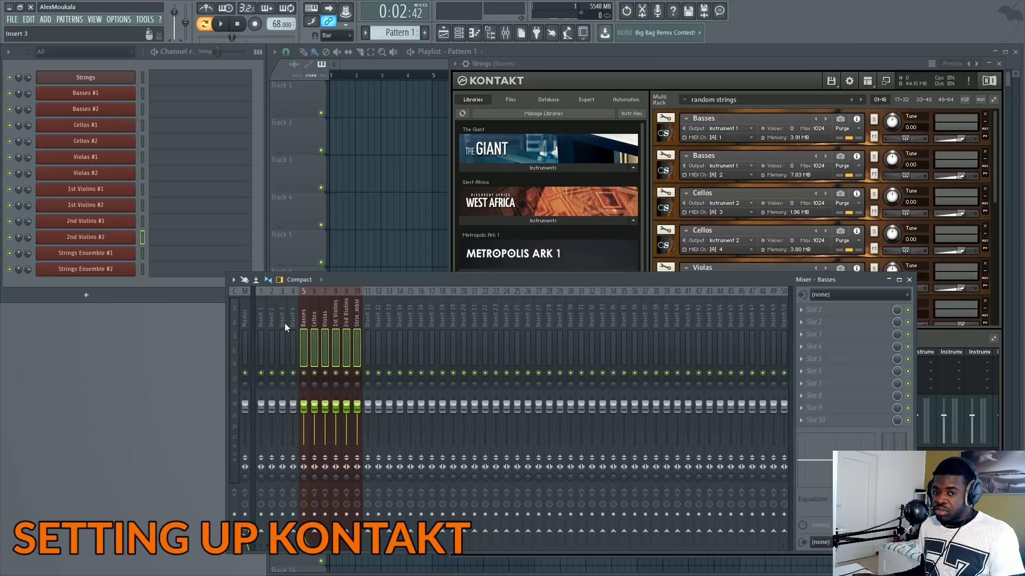
{"action": "left_click", "coordinate": [315, 327]}
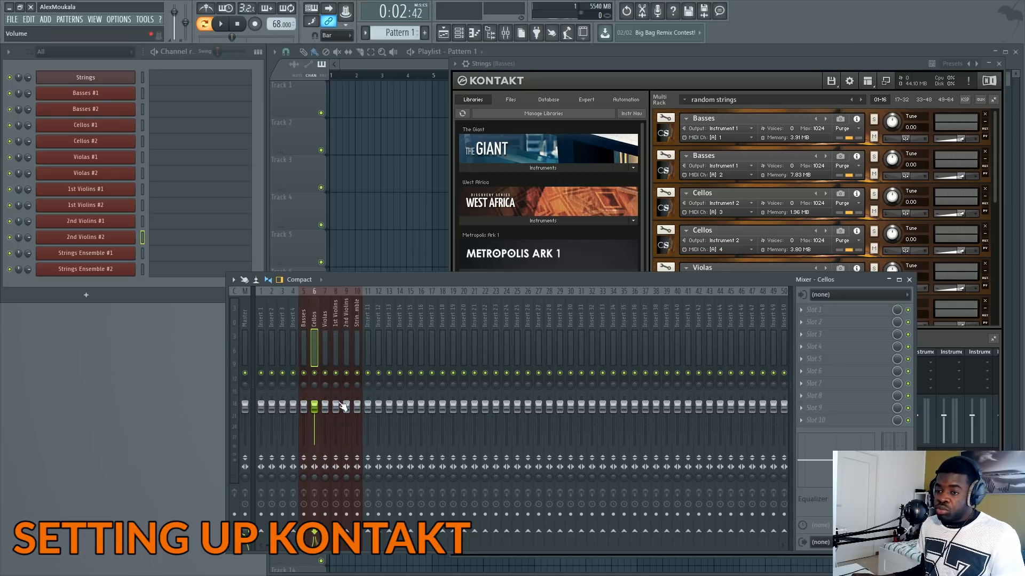
{"action": "left_click_drag", "start_coordinate": [303, 334], "coordinate": [357, 339]}
{"action": "left_click_drag", "start_coordinate": [669, 63], "coordinate": [578, 56]}
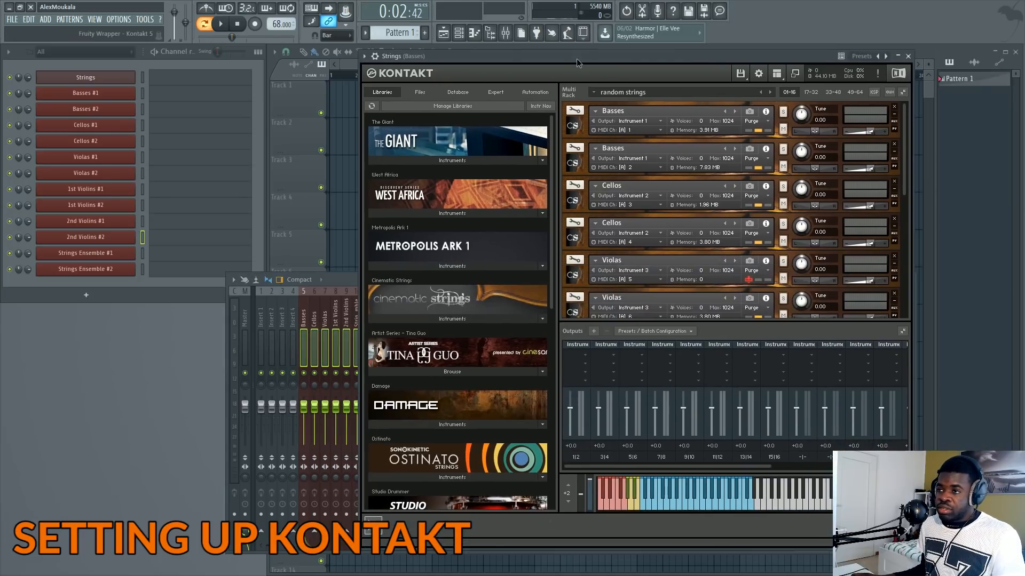
- Start saving the project under a new name in the Templates folder inside Projects
{"action": "left_click", "coordinate": [13, 19]}
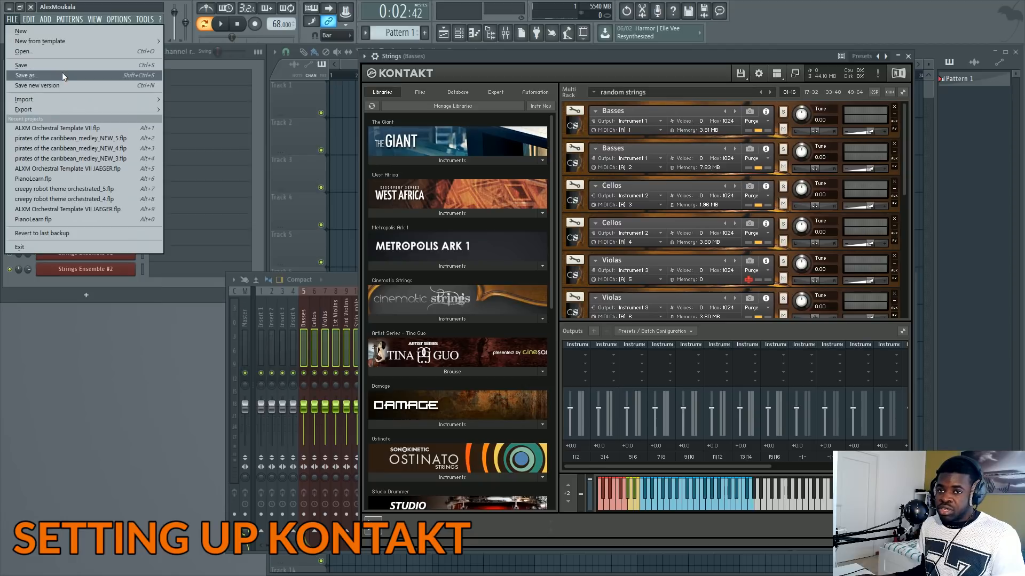
{"action": "left_click", "coordinate": [64, 78]}
{"action": "scroll", "coordinate": [251, 182], "scroll_direction": "down", "scroll_amount": 3}
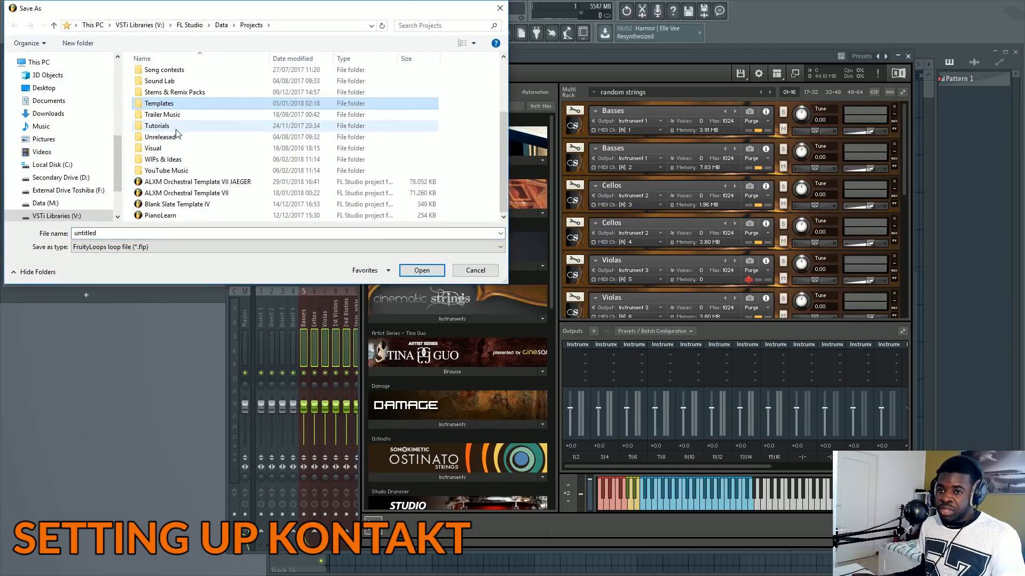
{"action": "double_click", "coordinate": [189, 105]}
{"action": "left_click", "coordinate": [185, 235]}
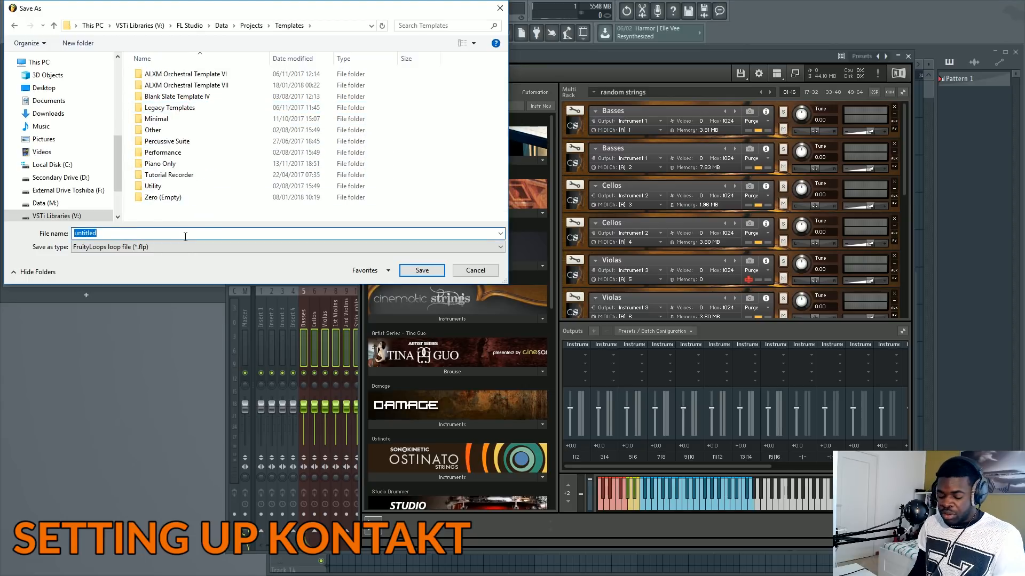
- Create a folder named Strings Template inside Templates and open it
{"action": "right_click", "coordinate": [201, 212]}
{"action": "mouse_move", "coordinate": [202, 322]}
{"action": "left_click", "coordinate": [314, 323]}
{"action": "type", "text": "Strings Template"}
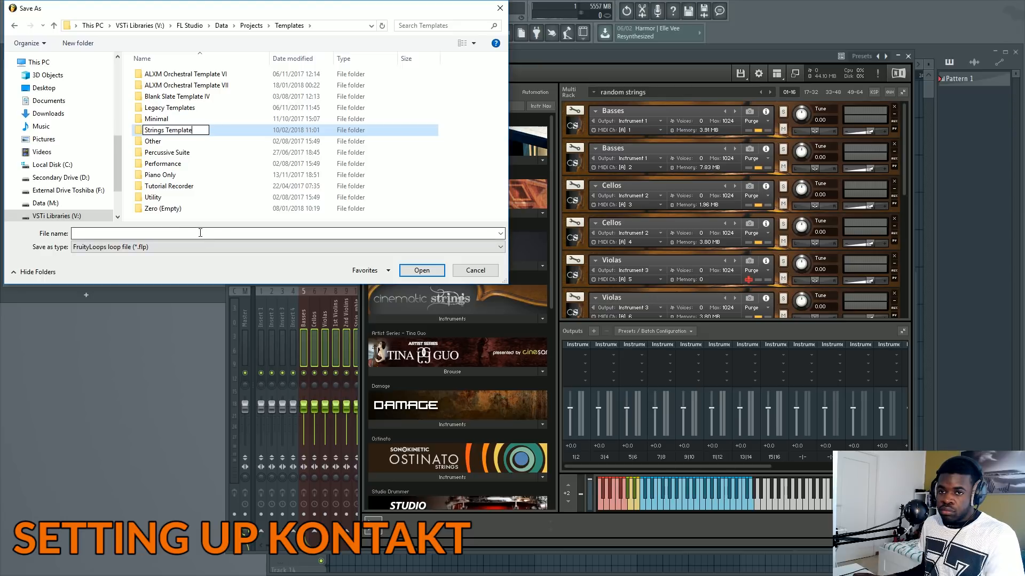
{"action": "key", "text": "Return"}
{"action": "key", "text": "Return"}
- Save the project as Strings Template in the Strings Template folder
{"action": "left_click", "coordinate": [179, 232]}
{"action": "type", "text": "Strings Template"}
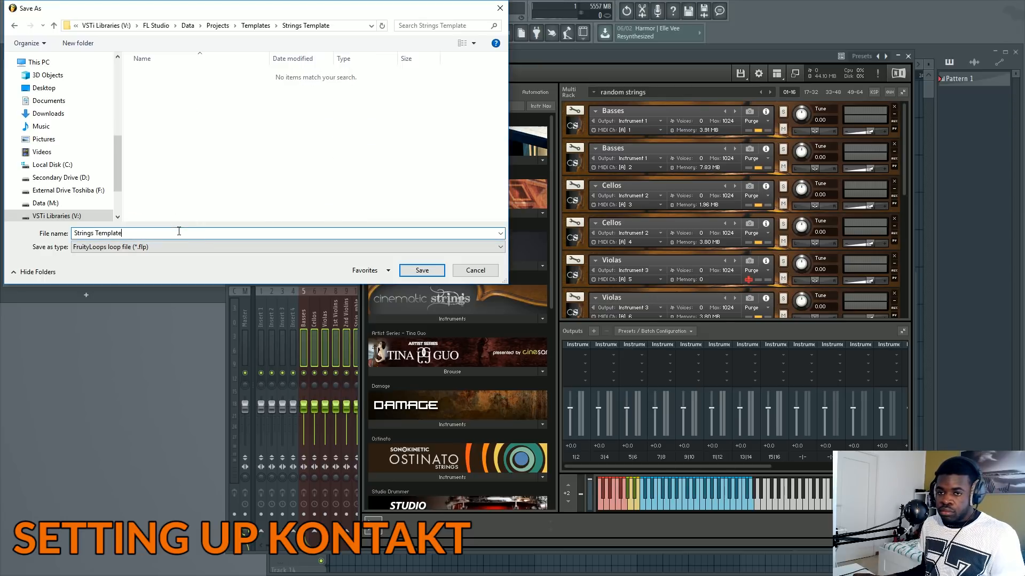
{"action": "key", "text": "Return"}
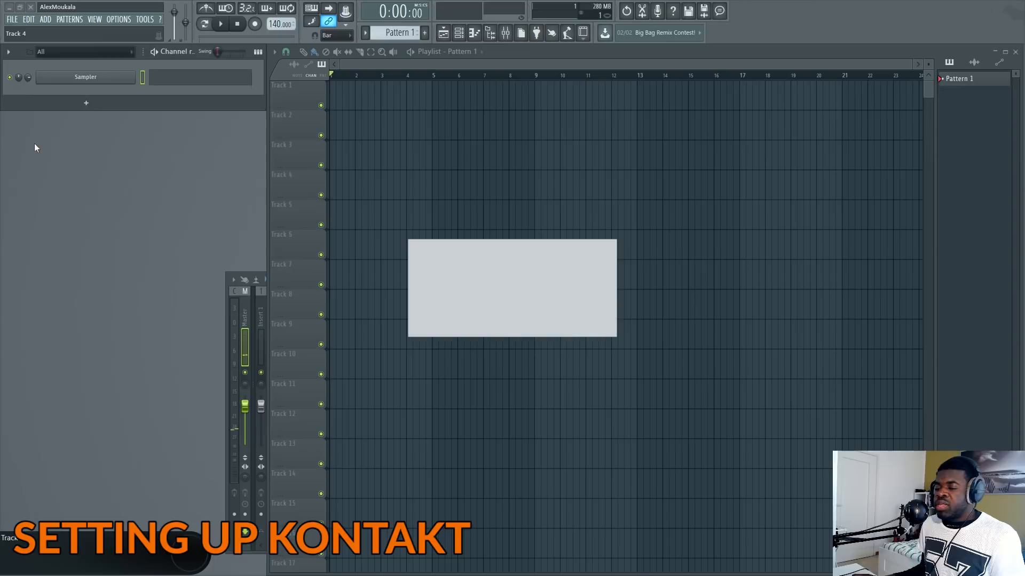
- Create a new project from the Strings Template and open its Strings Kontakt rack
{"action": "left_click", "coordinate": [14, 20]}
{"action": "mouse_move", "coordinate": [28, 40]}
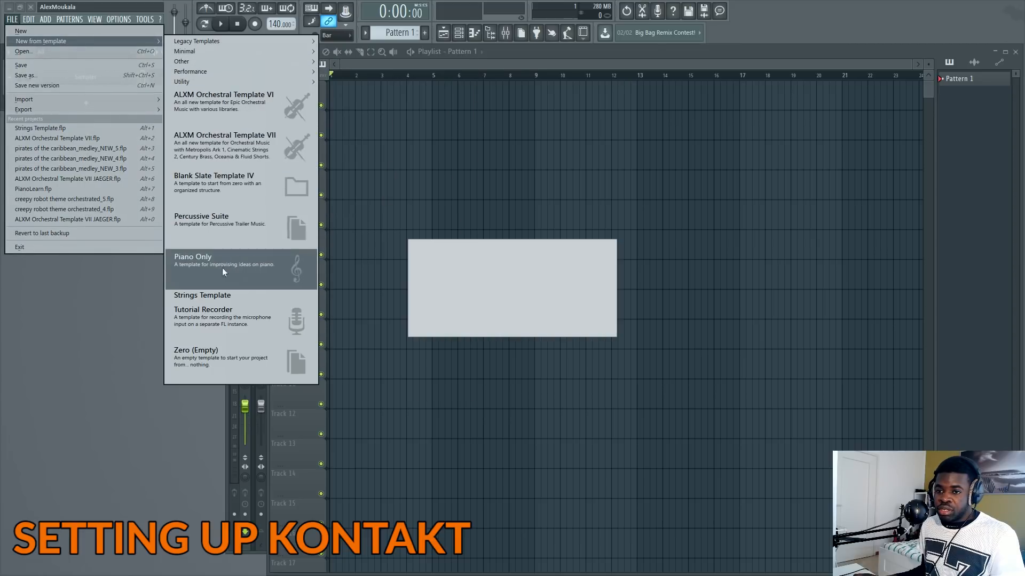
{"action": "left_click", "coordinate": [218, 297]}
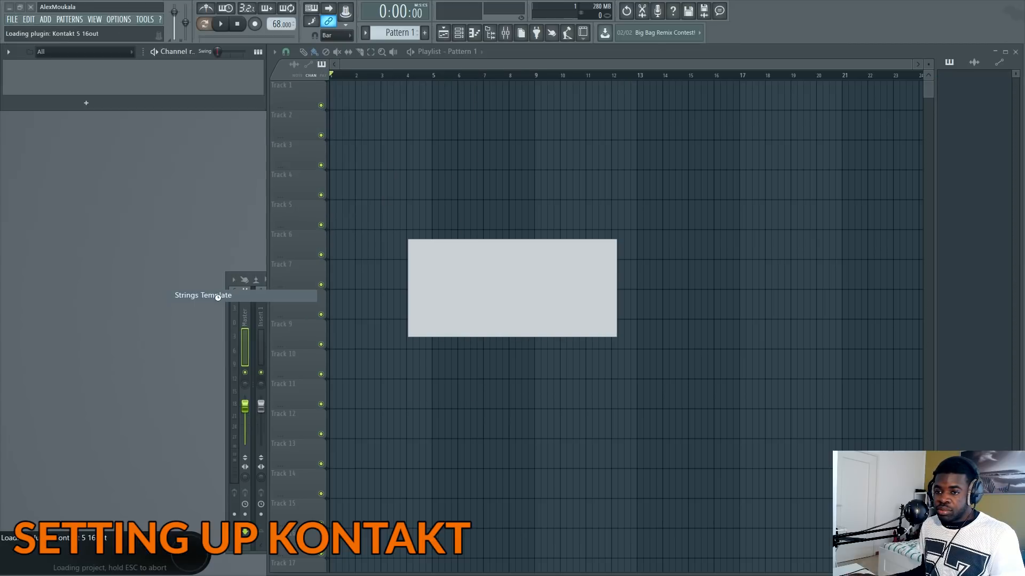
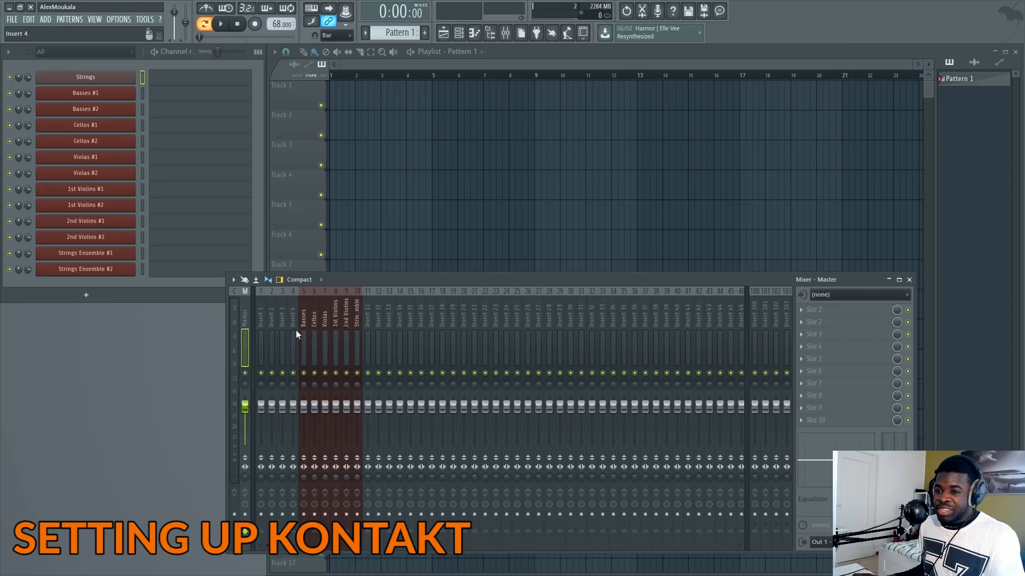
{"action": "left_click", "coordinate": [124, 80]}
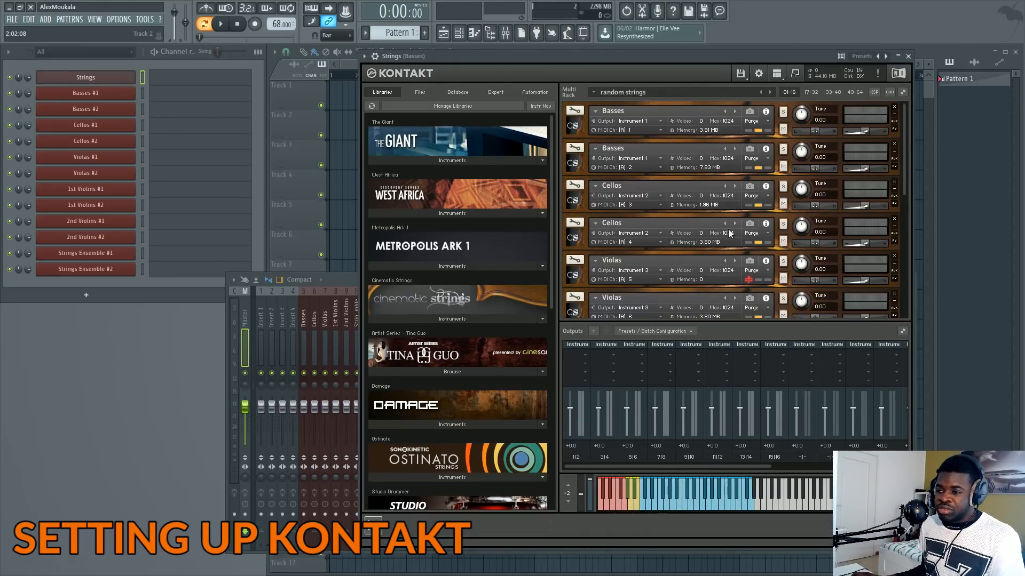
- Clone the Strings channel and move the copy below Strings Ensemble #2 at the end of the channel rack
{"action": "left_click", "coordinate": [142, 80]}
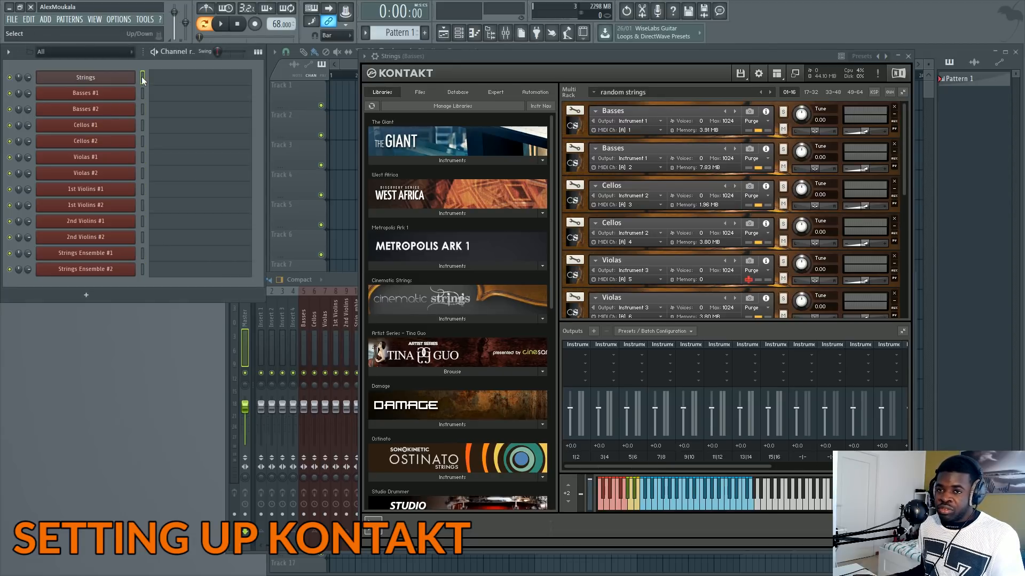
{"action": "left_click", "coordinate": [142, 80]}
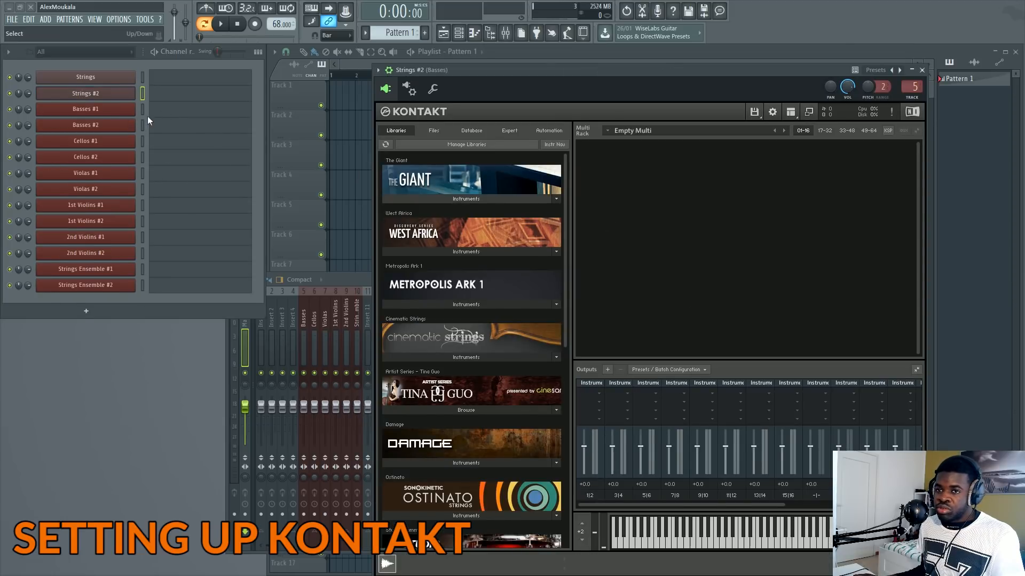
{"action": "scroll", "coordinate": [141, 97], "scroll_direction": "down", "scroll_amount": 11}
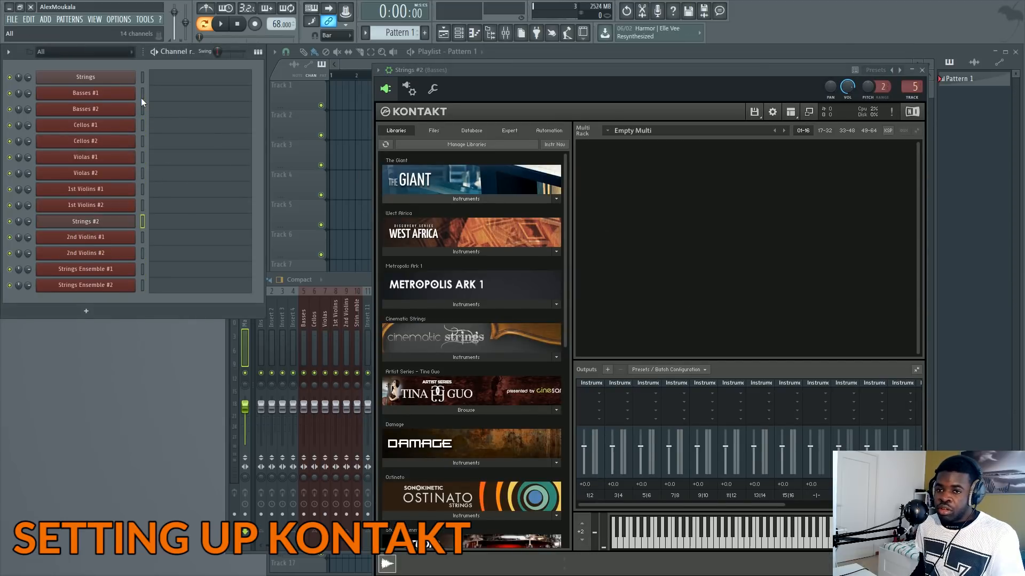
{"action": "scroll", "coordinate": [141, 98], "scroll_direction": "down", "scroll_amount": 1}
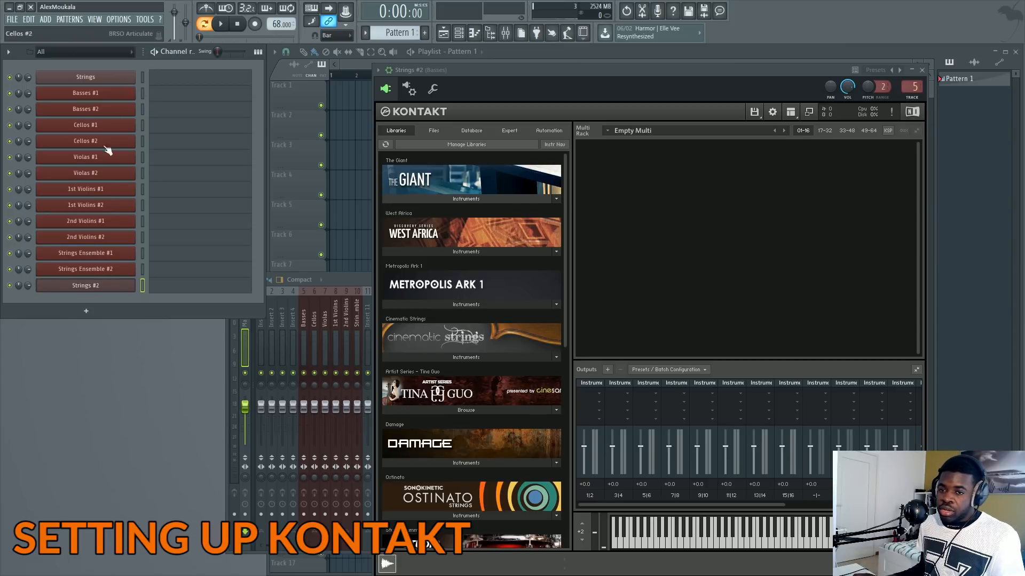
- Rename the cloned Strings channel as Brass
{"action": "left_click", "coordinate": [89, 288], "text": "shift"}
{"action": "type", "text": "Brass"}
{"action": "key", "text": "Return"}
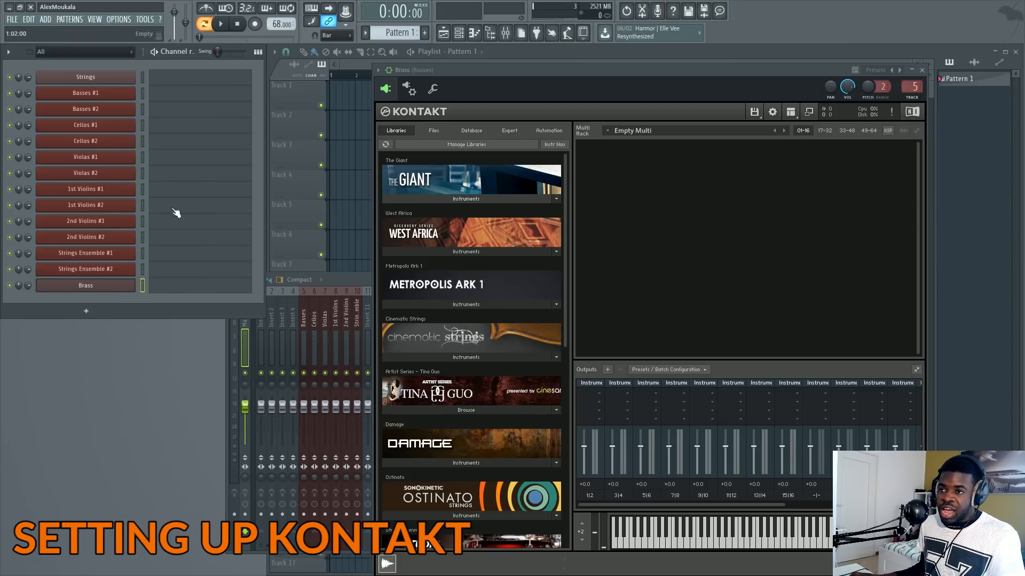
- Check the MIDI input port settings of the Brass plugin, return to its Kontakt interface and hide the wrapper options
{"action": "left_click", "coordinate": [409, 89]}
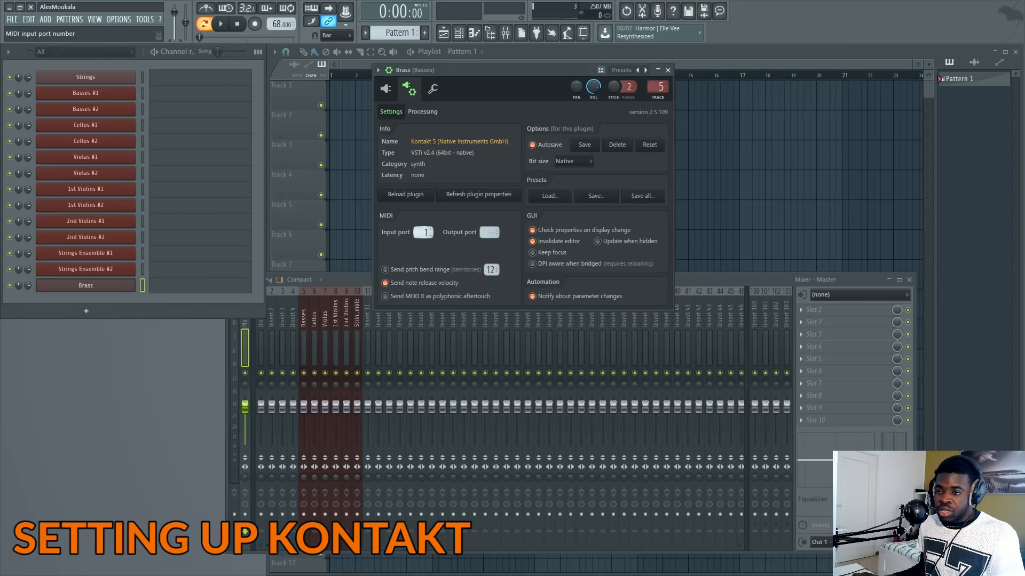
{"action": "left_click", "coordinate": [389, 87]}
{"action": "left_click", "coordinate": [388, 71]}
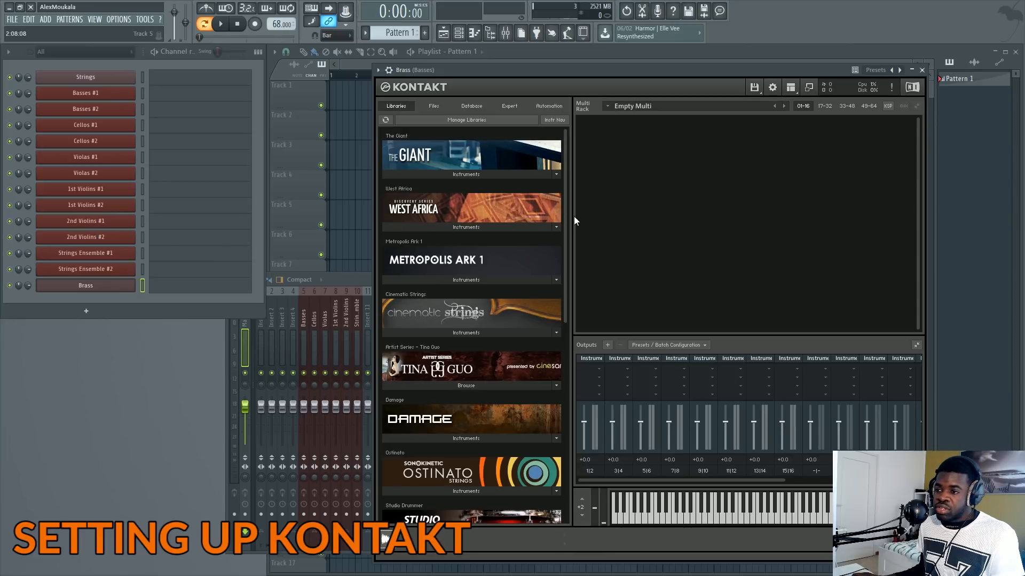
{"action": "scroll", "coordinate": [565, 230], "scroll_direction": "down", "scroll_amount": 3}
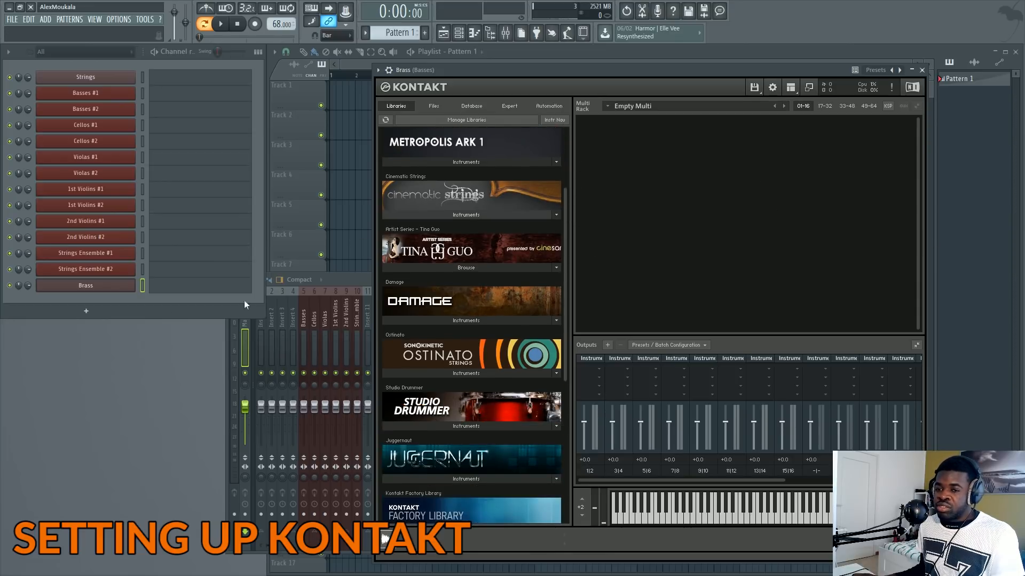
- Clone the Basses #1 channel, move the copy below Brass and reposition its BRSO Articulate window beside the channel rack
{"action": "left_click", "coordinate": [143, 269]}
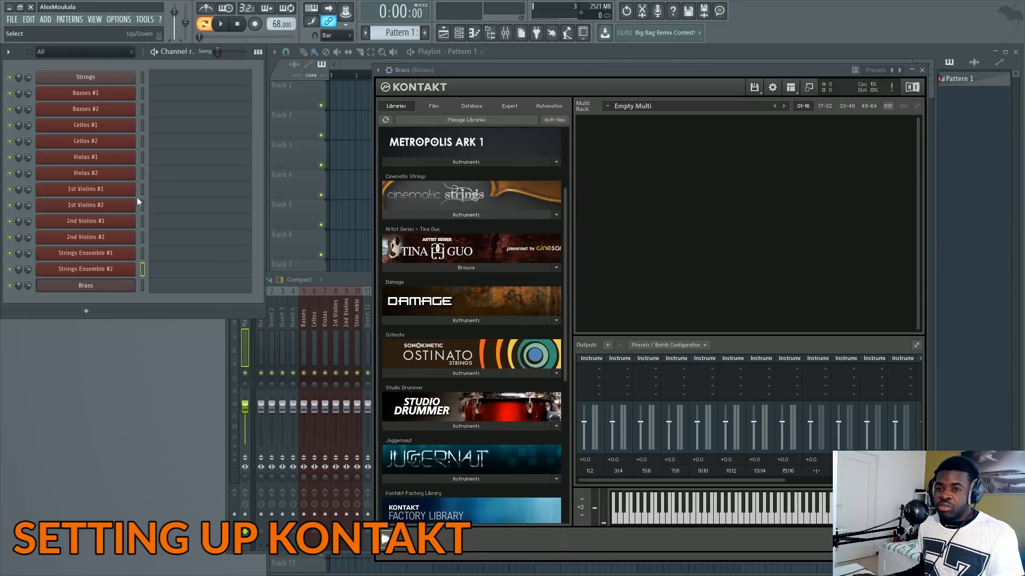
{"action": "left_click", "coordinate": [142, 93]}
{"action": "key", "text": "alt+c"}
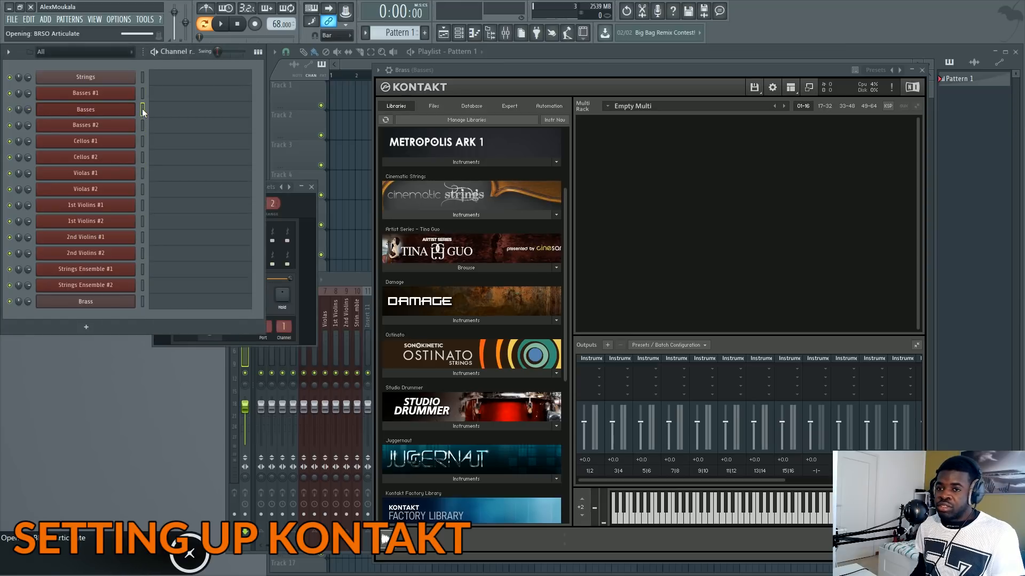
{"action": "key", "text": "alt+Down"}
{"action": "key", "text": "alt+Down"}
{"action": "key", "text": "alt+Down"}
{"action": "key", "text": "alt+Down"}
{"action": "key", "text": "alt+Down"}
{"action": "key", "text": "alt+Down"}
{"action": "key", "text": "alt+Down"}
{"action": "key", "text": "alt+Down"}
{"action": "key", "text": "alt+Down"}
{"action": "key", "text": "alt+Down"}
{"action": "key", "text": "alt+Down"}
{"action": "key", "text": "alt+Down"}
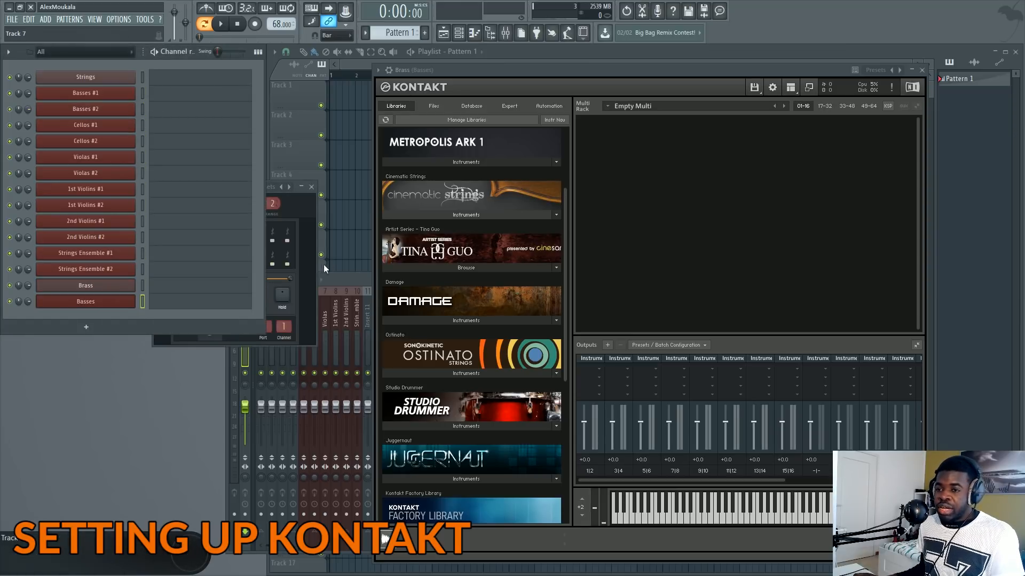
{"action": "left_click", "coordinate": [308, 282]}
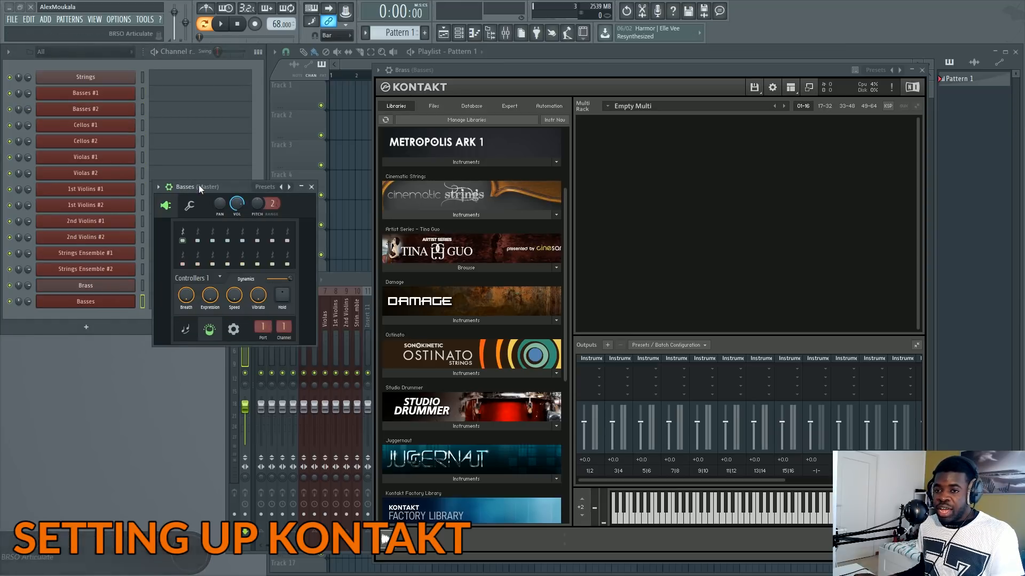
{"action": "left_click_drag", "start_coordinate": [198, 186], "coordinate": [328, 115]}
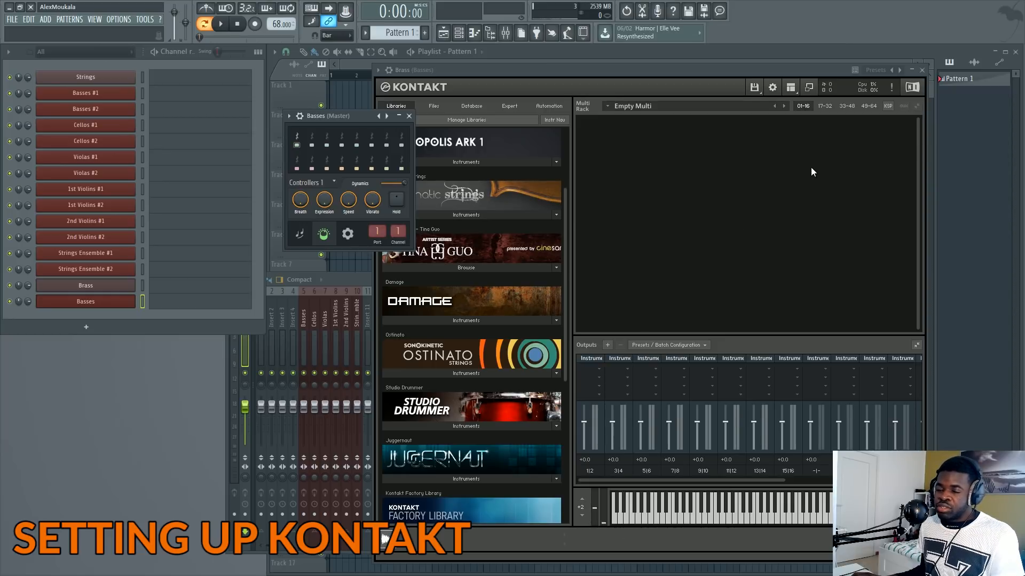
- Select mixer insert 14 and recolour the new Basses channel below Brass orange
{"action": "left_click", "coordinate": [344, 291]}
{"action": "left_click", "coordinate": [380, 326]}
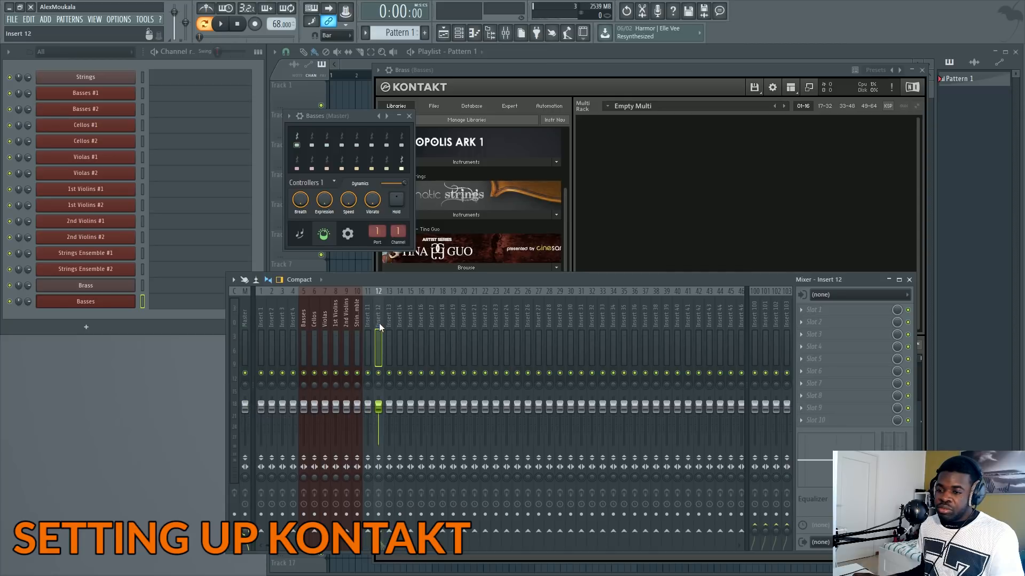
{"action": "left_click", "coordinate": [399, 323]}
{"action": "middle_click", "coordinate": [129, 302]}
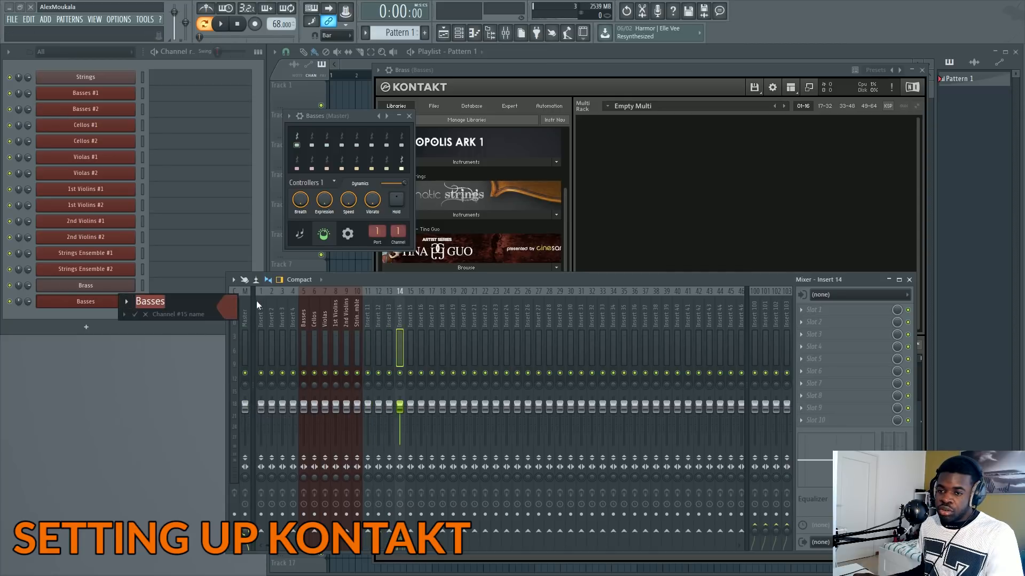
{"action": "left_click", "coordinate": [226, 310]}
- Route the Brass channel to mixer insert 14
{"action": "left_click", "coordinate": [376, 339]}
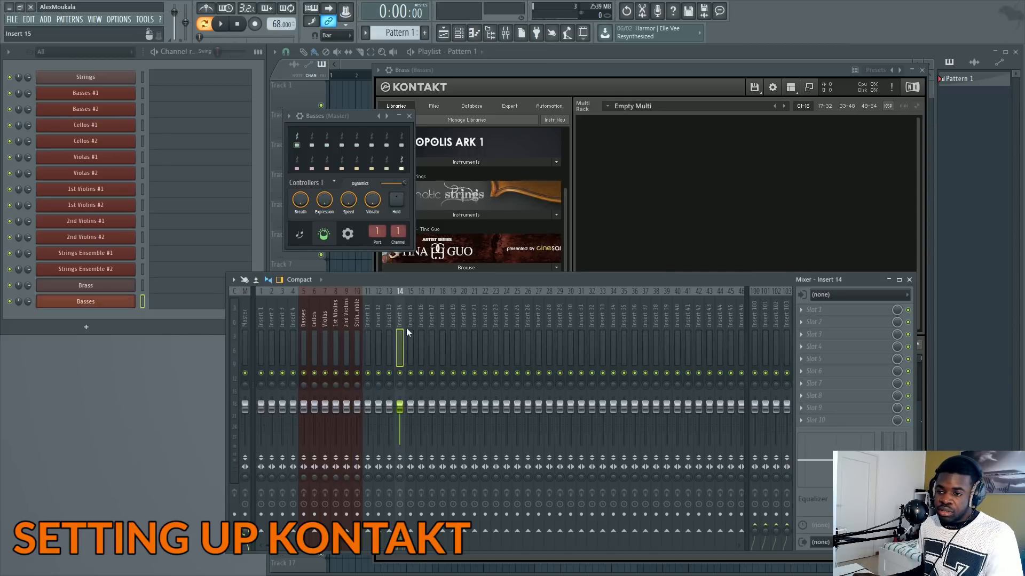
{"action": "left_click", "coordinate": [146, 293]}
{"action": "right_click", "coordinate": [402, 333]}
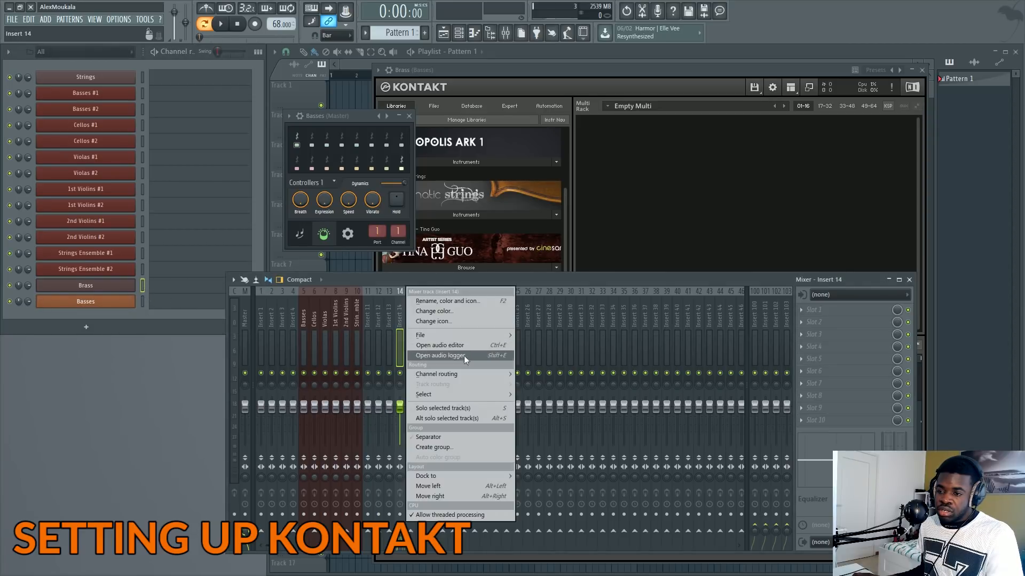
{"action": "mouse_move", "coordinate": [475, 374]}
{"action": "left_click", "coordinate": [521, 373]}
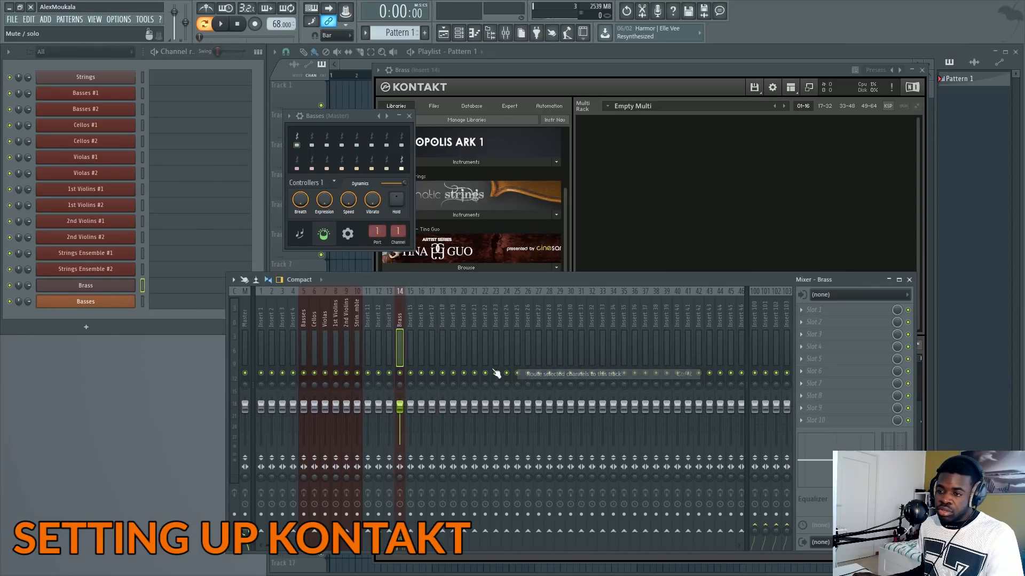
- Recolour the Brass mixer track orange, keeping its name
{"action": "double_click", "coordinate": [401, 328]}
{"action": "left_click", "coordinate": [514, 319]}
{"action": "left_click", "coordinate": [530, 357]}
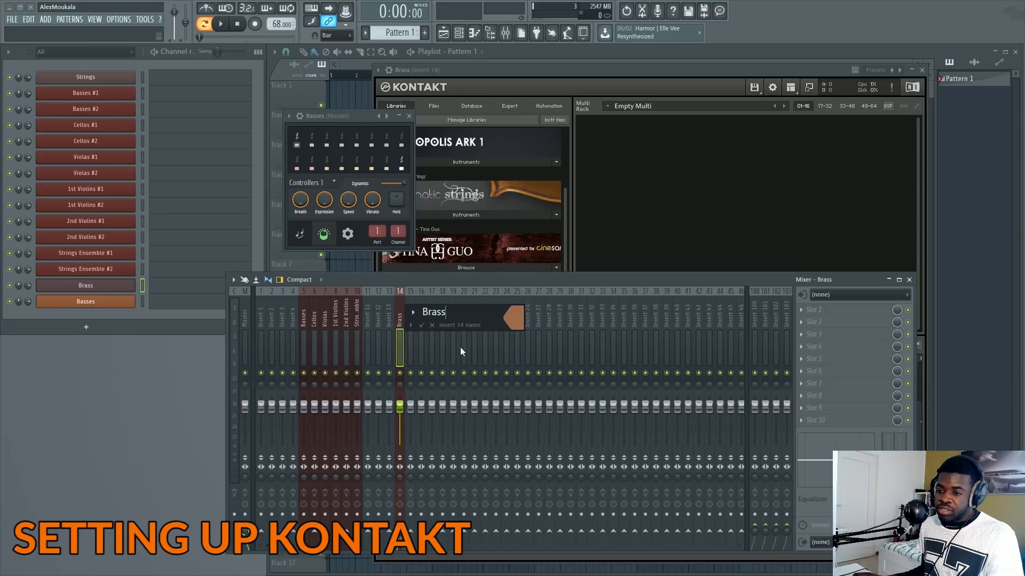
{"action": "left_click", "coordinate": [410, 327]}
- Select mixer inserts 15 to 20, and select the channels from Strings through Strings Ensemble #2 in the rack
{"action": "left_click_drag", "start_coordinate": [410, 323], "coordinate": [463, 324]}
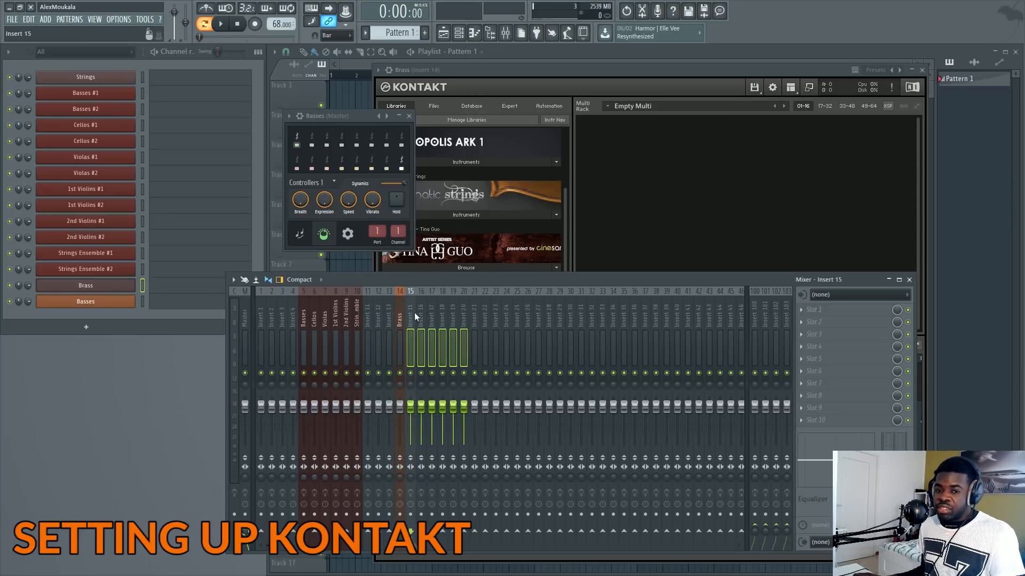
{"action": "double_click", "coordinate": [141, 291]}
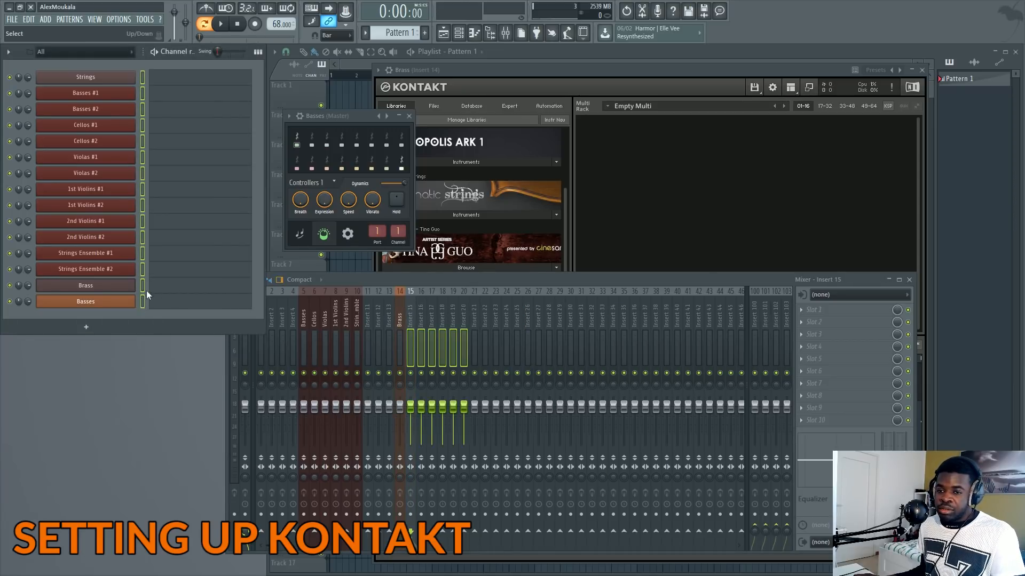
{"action": "left_click", "coordinate": [143, 287]}
{"action": "left_click_drag", "start_coordinate": [143, 267], "coordinate": [153, 49]}
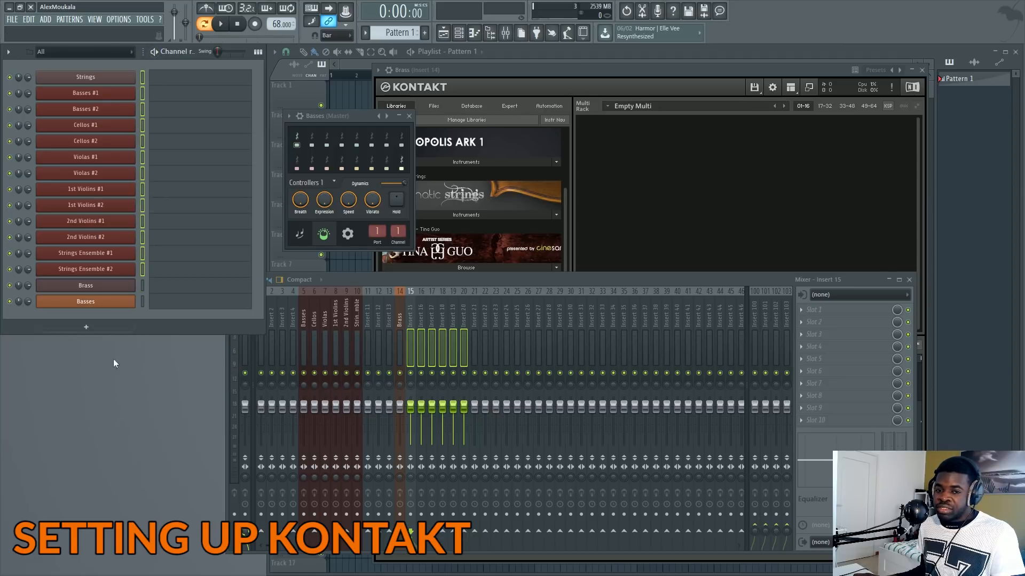
- Move the mixer tracks from the strings' Basses through insert 19 fifteen slots to the right, so Basses occupies insert 20
{"action": "left_click", "coordinate": [402, 320]}
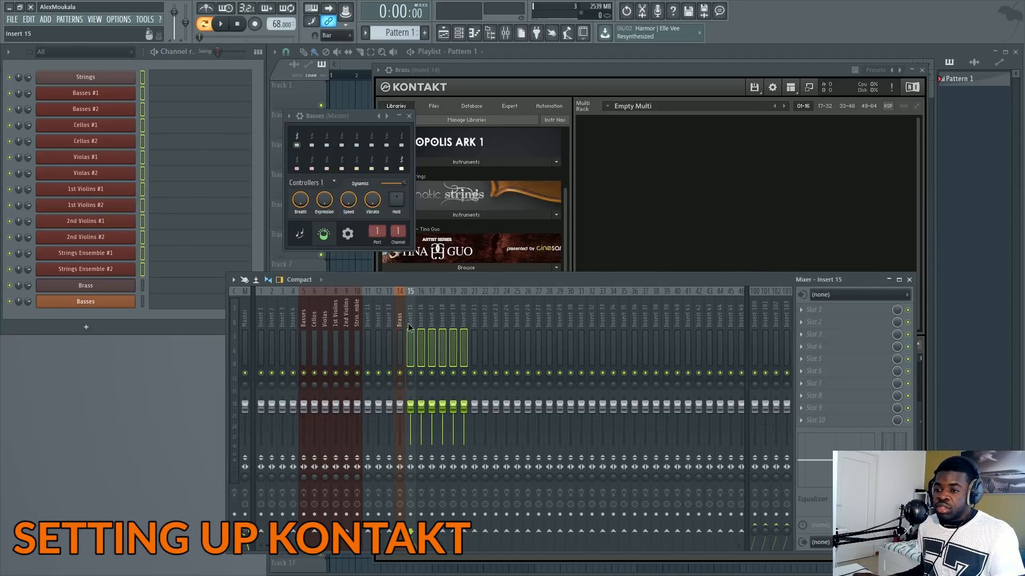
{"action": "left_click", "coordinate": [411, 325]}
{"action": "left_click", "coordinate": [463, 332]}
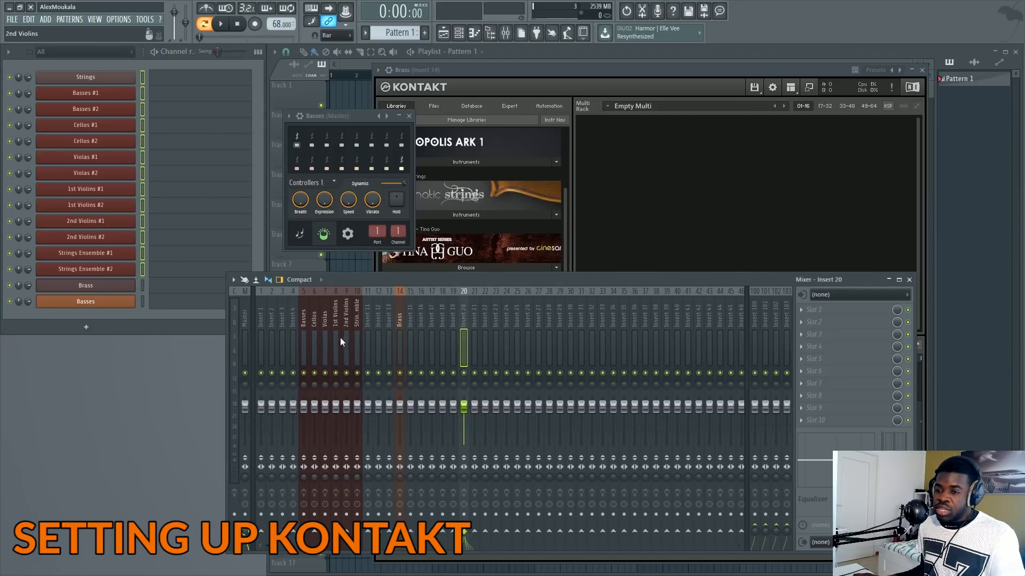
{"action": "left_click_drag", "start_coordinate": [303, 338], "coordinate": [453, 337]}
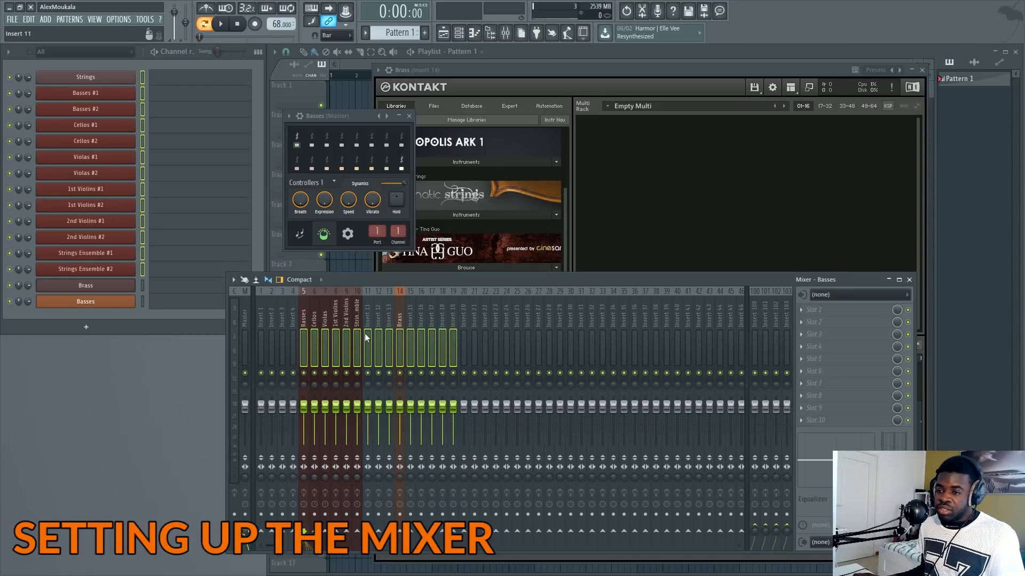
{"action": "key", "text": "alt+Right"}
{"action": "key", "text": "alt+Right"}
{"action": "key", "text": "alt+Right"}
{"action": "key", "text": "alt+Right"}
{"action": "key", "text": "alt+Right"}
{"action": "key", "text": "alt+Right"}
{"action": "key", "text": "alt+Right"}
{"action": "key", "text": "alt+Right"}
{"action": "key", "text": "alt+Right"}
{"action": "key", "text": "alt+Right"}
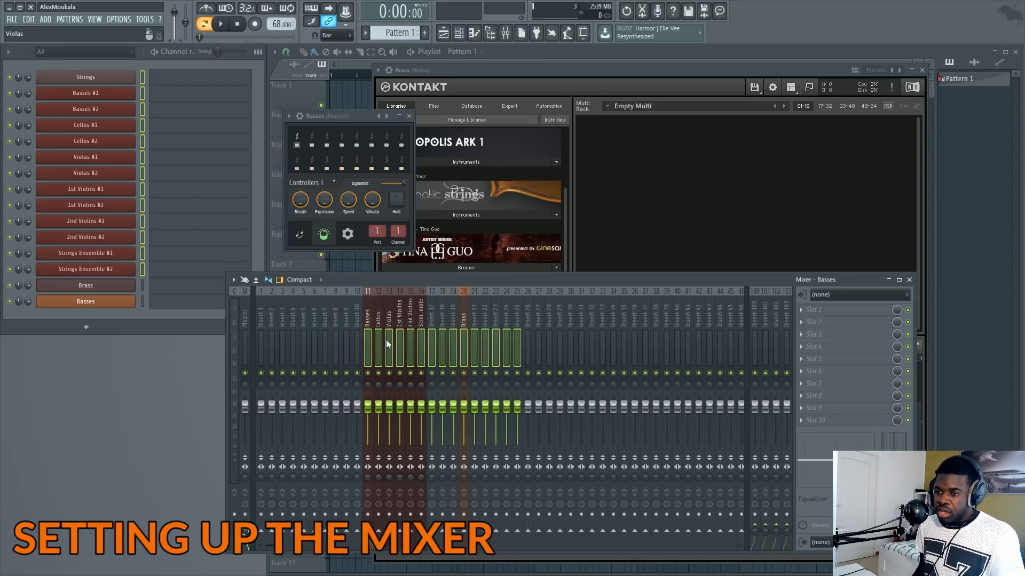
{"action": "key", "text": "alt+Right"}
{"action": "key", "text": "alt+Right"}
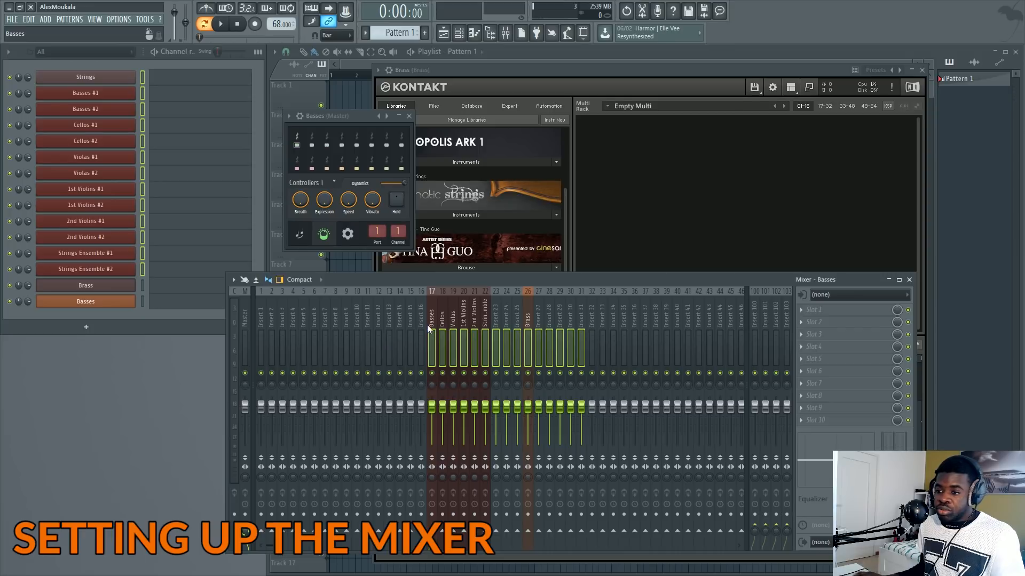
{"action": "key", "text": "alt+Right"}
{"action": "key", "text": "alt+Right"}
{"action": "key", "text": "alt+Right"}
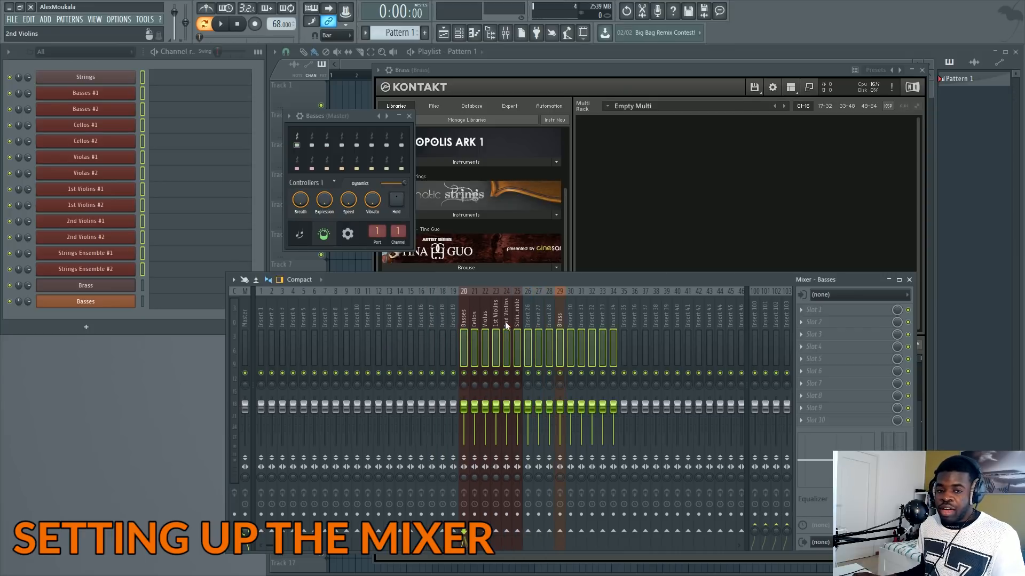
- Select the six string mixer tracks from Basses through Strings Ensemble
{"action": "left_click", "coordinate": [542, 320]}
{"action": "scroll", "coordinate": [557, 320], "scroll_direction": "down", "scroll_amount": 3}
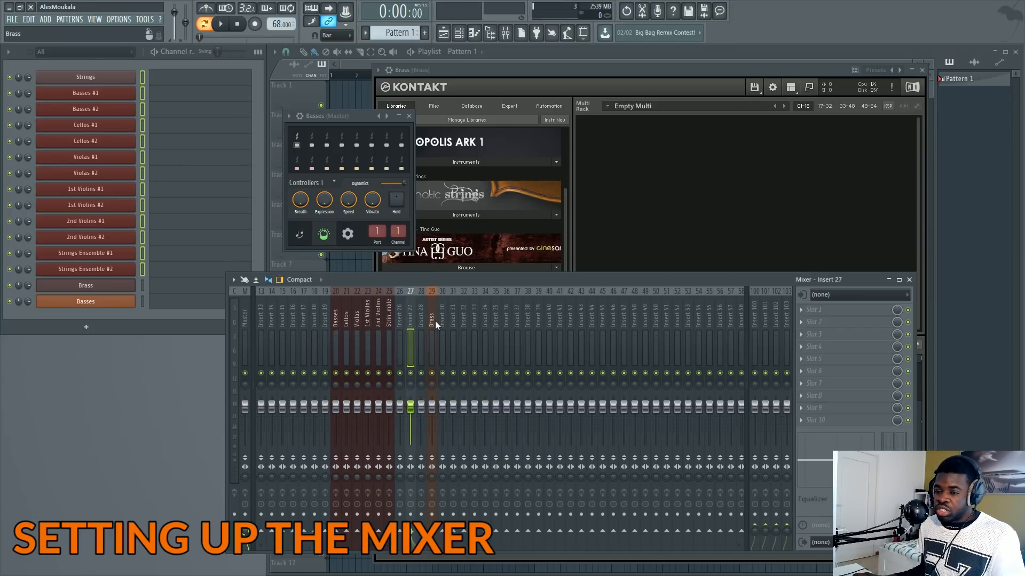
{"action": "scroll", "coordinate": [440, 322], "scroll_direction": "up", "scroll_amount": 3}
{"action": "left_click_drag", "start_coordinate": [468, 324], "coordinate": [515, 326]}
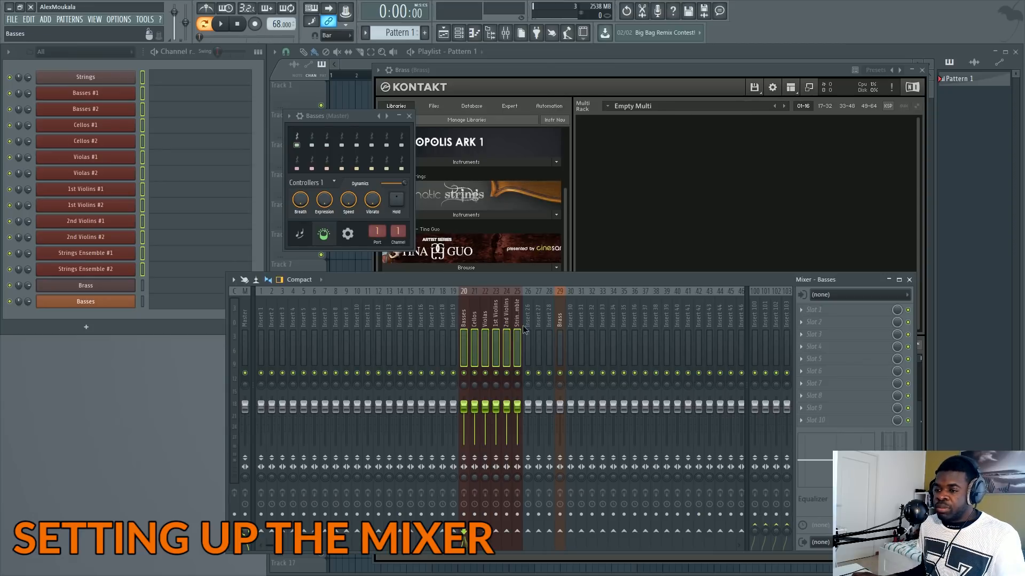
- Highlight the six string mixer tracks and audition the Violas #1, 1st Violins #2 and Strings Ensemble #1 channels to check their routing
{"action": "mouse_move", "coordinate": [516, 330]}
{"action": "left_mouse_down"}
{"action": "mouse_move", "coordinate": [454, 333]}
{"action": "mouse_move", "coordinate": [516, 327]}
{"action": "mouse_move", "coordinate": [516, 315]}
{"action": "left_mouse_up"}
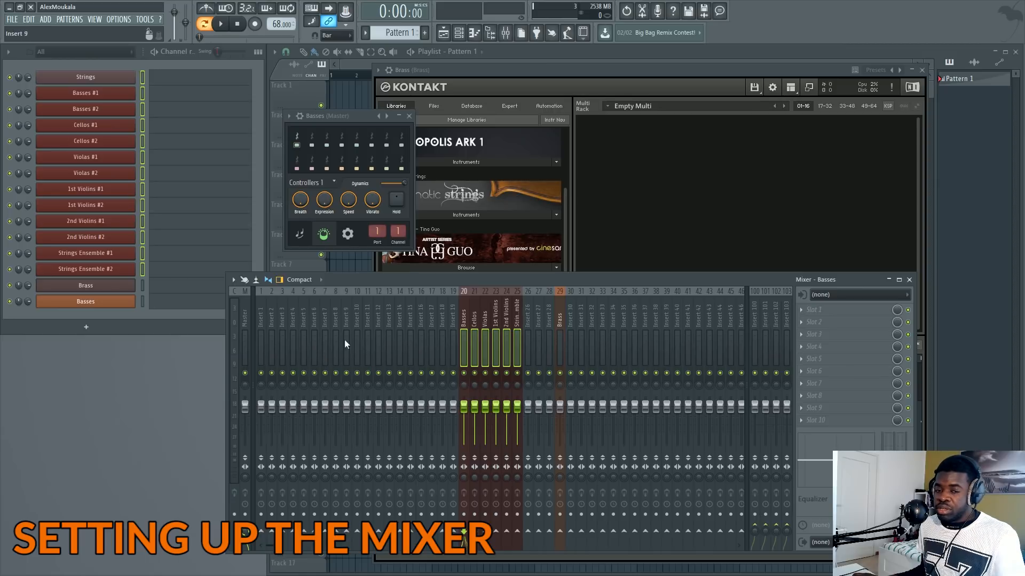
{"action": "left_click", "coordinate": [486, 315]}
{"action": "left_click", "coordinate": [497, 327]}
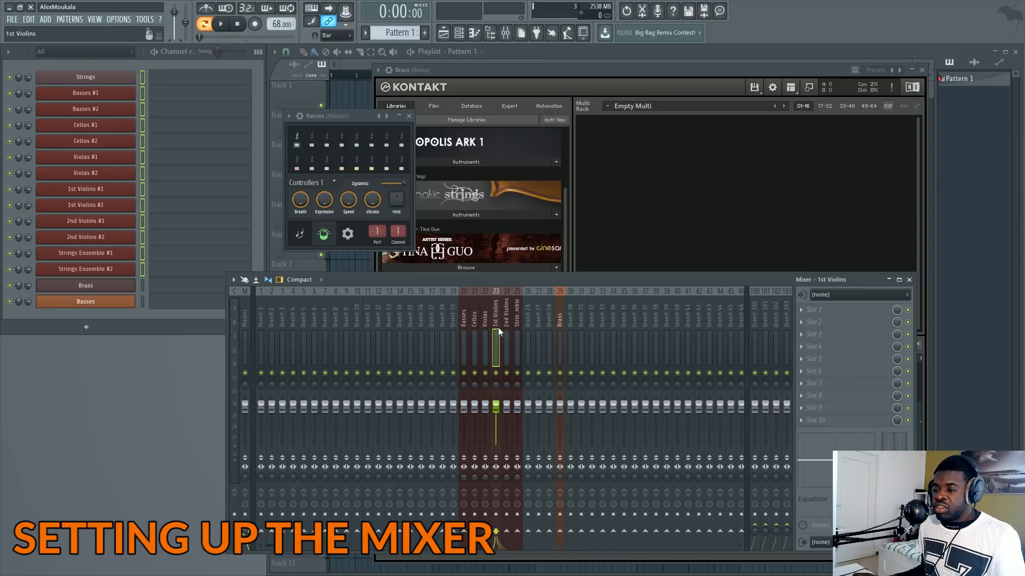
{"action": "left_click_drag", "start_coordinate": [462, 326], "coordinate": [517, 326]}
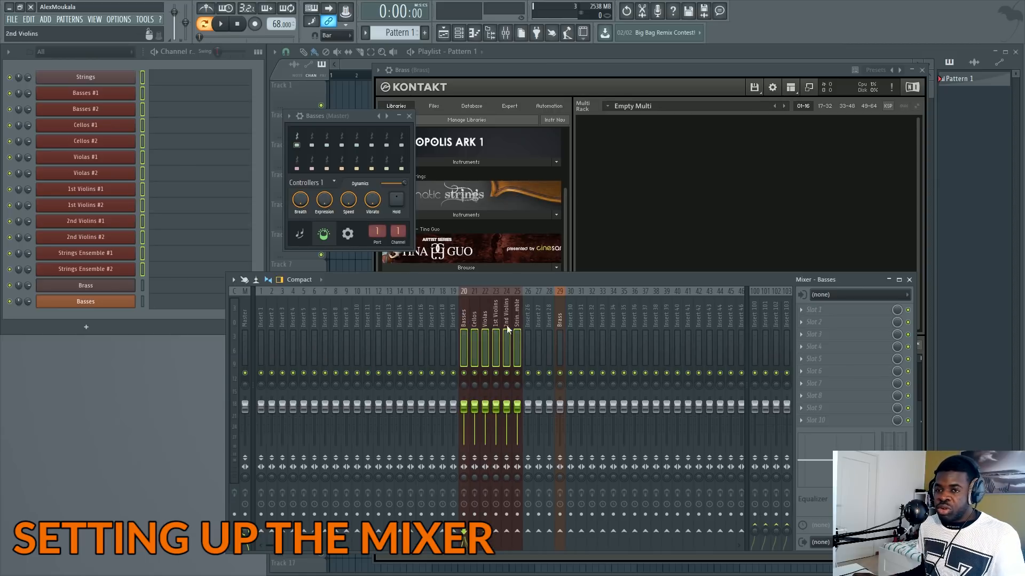
{"action": "left_click", "coordinate": [143, 123]}
{"action": "left_click", "coordinate": [143, 157]}
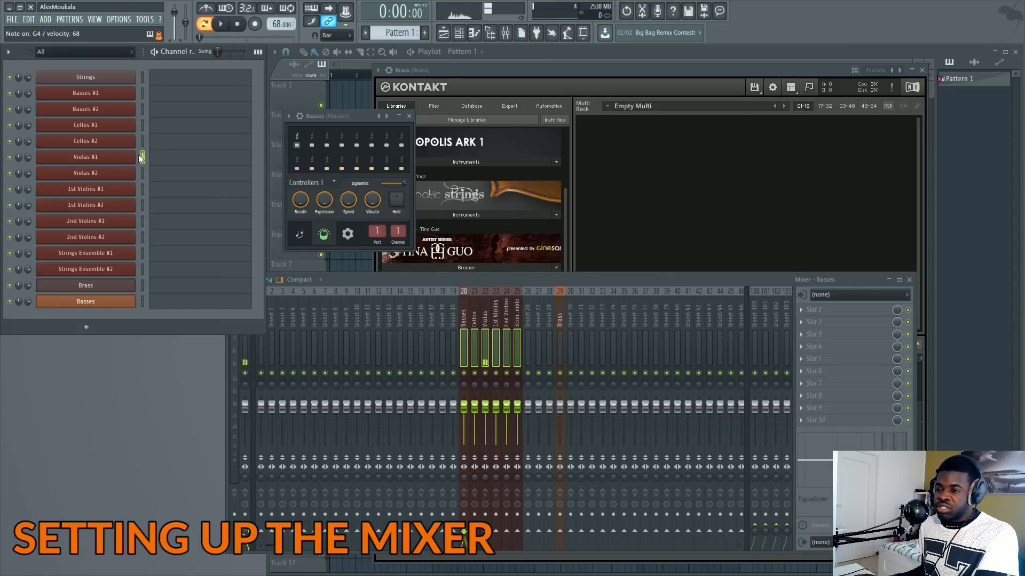
{"action": "left_click", "coordinate": [142, 205]}
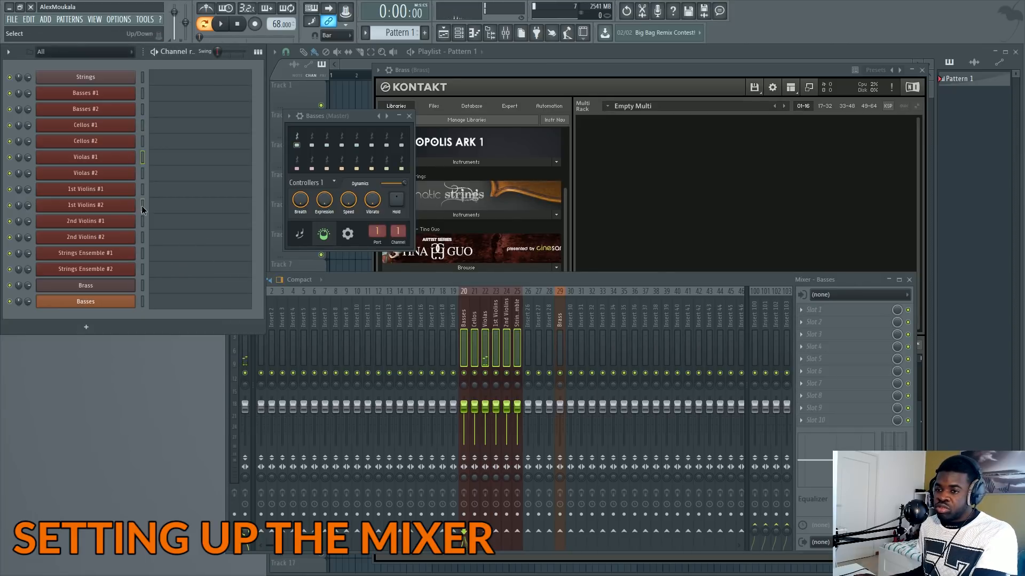
{"action": "left_click", "coordinate": [143, 253]}
- Rename mixer insert 1 as Strings Group
{"action": "left_click", "coordinate": [400, 323]}
{"action": "left_click", "coordinate": [315, 331]}
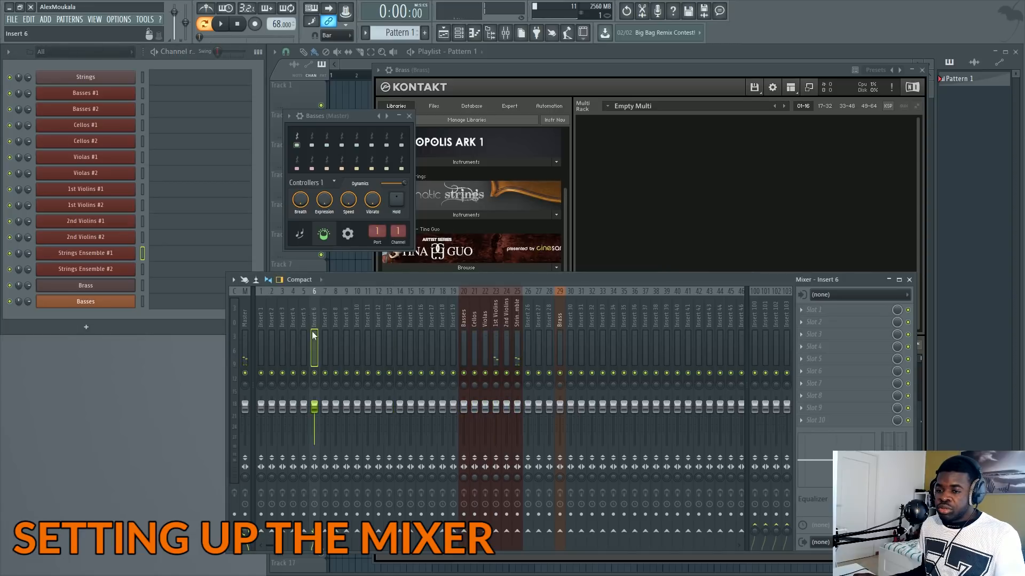
{"action": "left_click", "coordinate": [271, 330]}
{"action": "double_click", "coordinate": [261, 326]}
{"action": "type", "text": "S"}
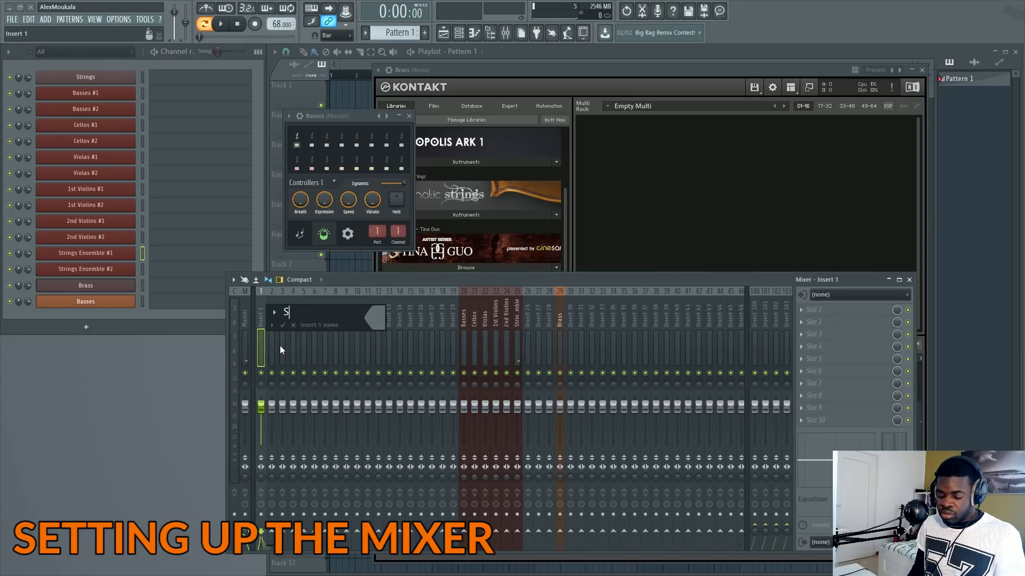
{"action": "type", "text": "trings Group"}
{"action": "left_click", "coordinate": [374, 317]}
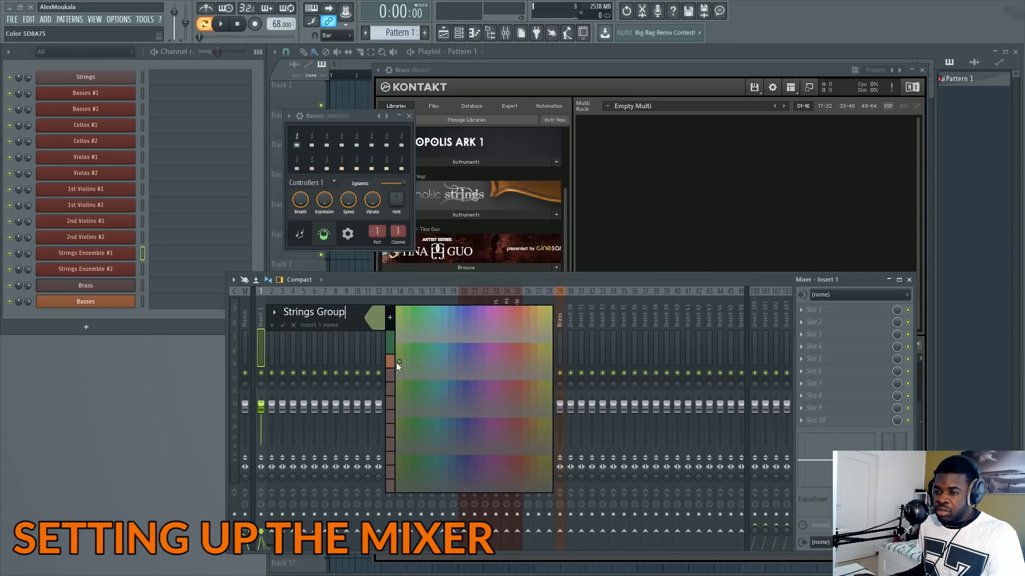
{"action": "left_click", "coordinate": [360, 326]}
{"action": "key", "text": "Return"}
- Colour the Strings Group mixer track the same dark red as the other string tracks
{"action": "middle_click", "coordinate": [463, 318]}
{"action": "key", "text": "Return"}
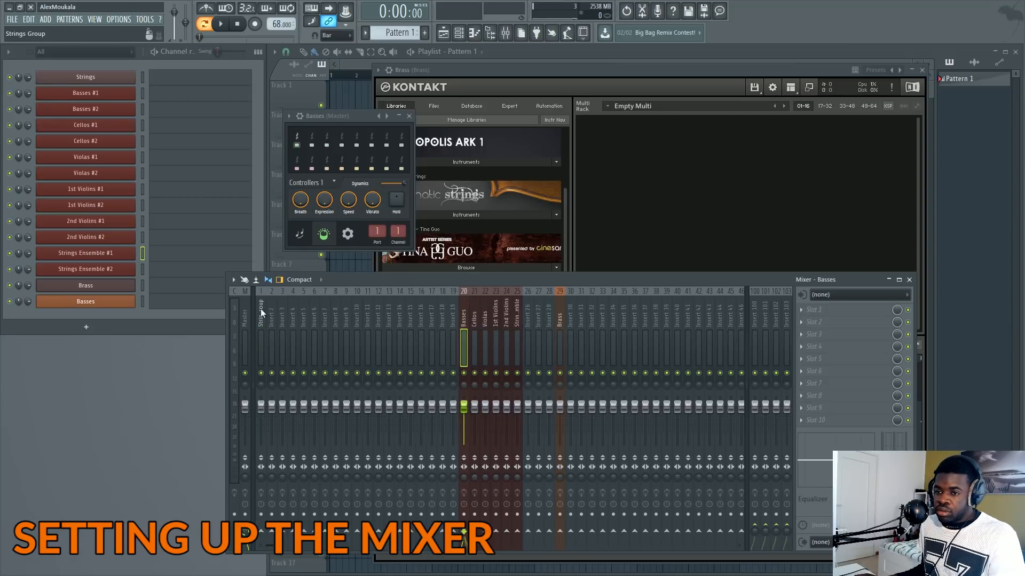
{"action": "middle_click", "coordinate": [261, 312]}
{"action": "left_click", "coordinate": [375, 318]}
{"action": "left_click", "coordinate": [395, 355]}
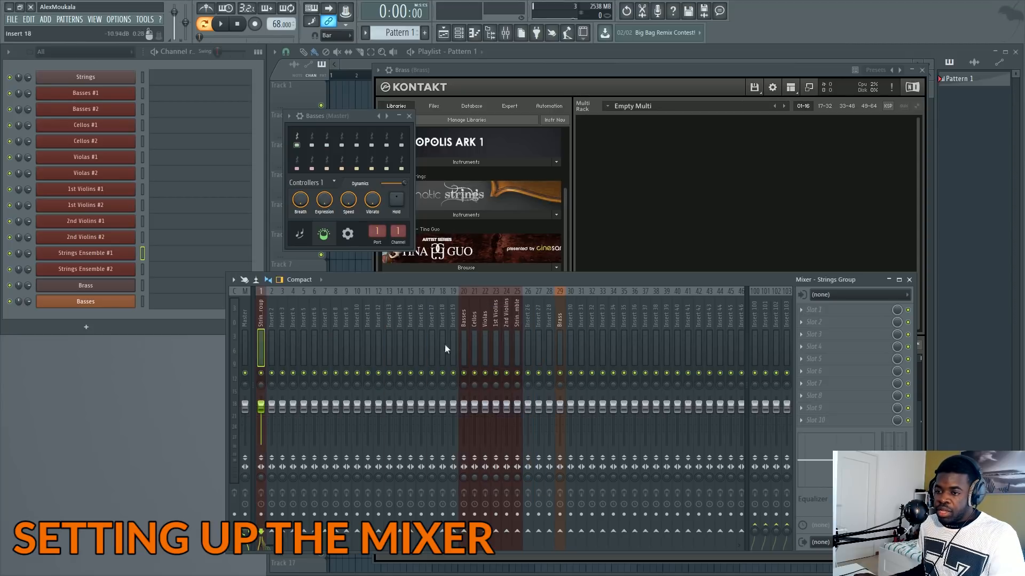
- Select the mixer tracks from Basses to Strings Ensemble plus Strings Group, and route the selected tracks only to Strings Group
{"action": "left_click", "coordinate": [475, 349]}
{"action": "left_click_drag", "start_coordinate": [463, 318], "coordinate": [517, 314]}
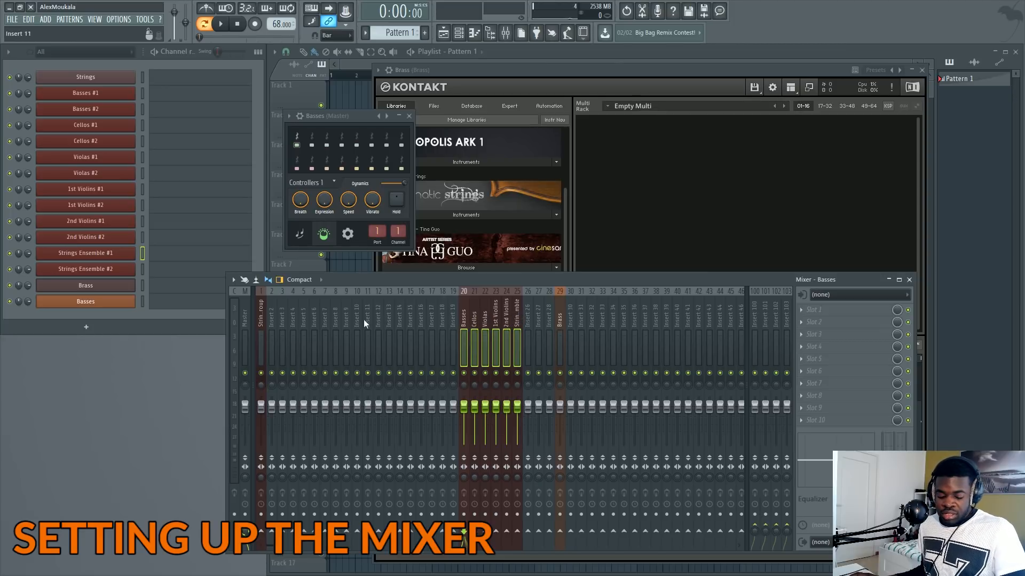
{"action": "left_click", "coordinate": [262, 318], "text": "ctrl"}
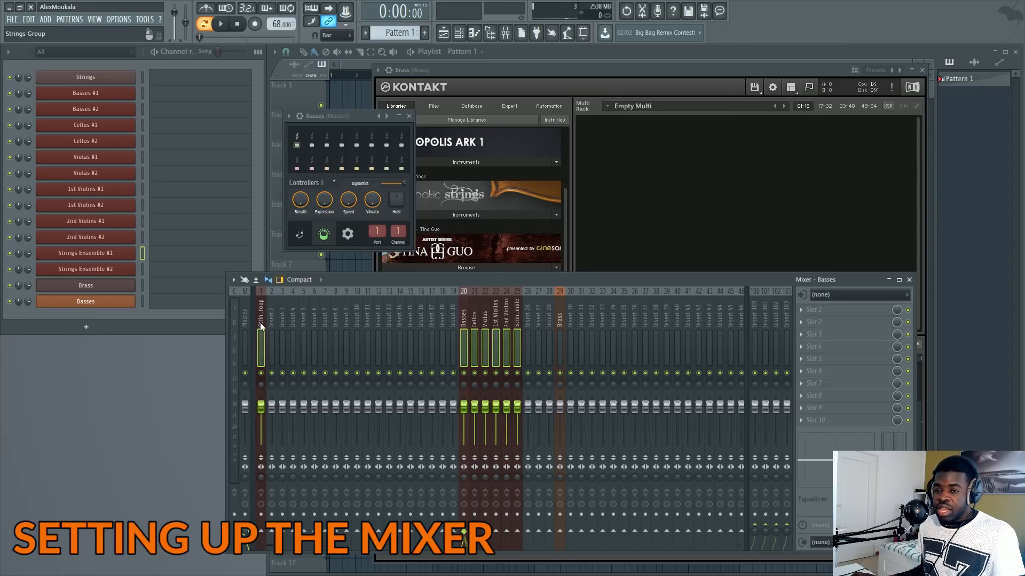
{"action": "right_click", "coordinate": [260, 322]}
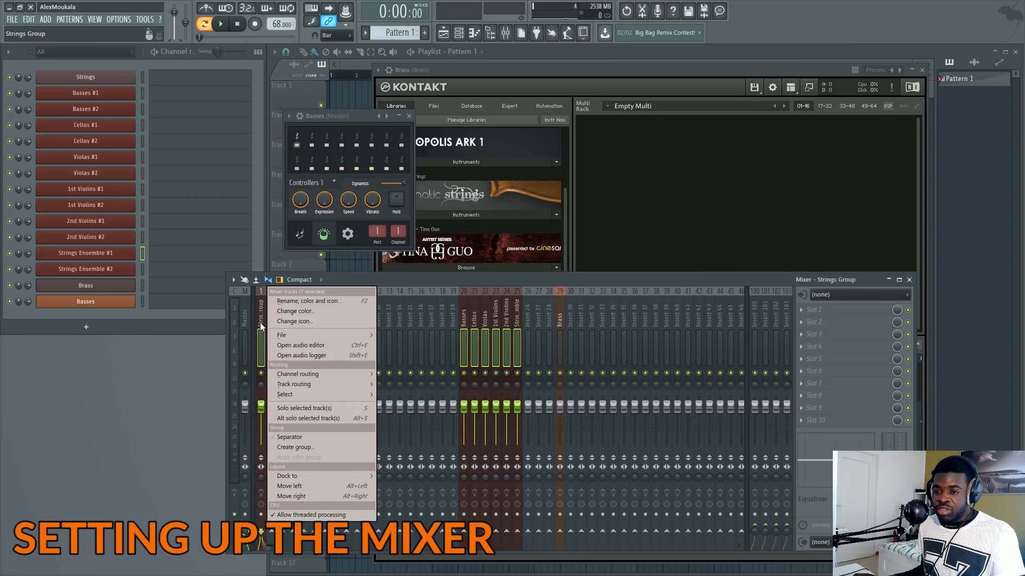
{"action": "mouse_move", "coordinate": [289, 385]}
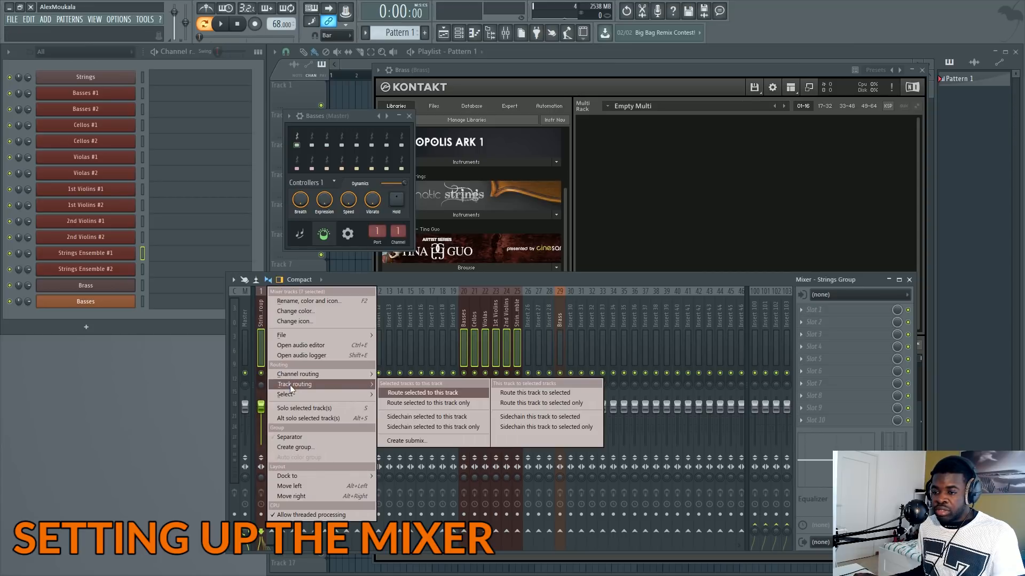
{"action": "left_click", "coordinate": [430, 405]}
- Examine the routing of the six string mixer tracks into Strings Group
{"action": "left_click", "coordinate": [474, 324]}
{"action": "left_click_drag", "start_coordinate": [483, 325], "coordinate": [515, 324]}
{"action": "left_click", "coordinate": [258, 322]}
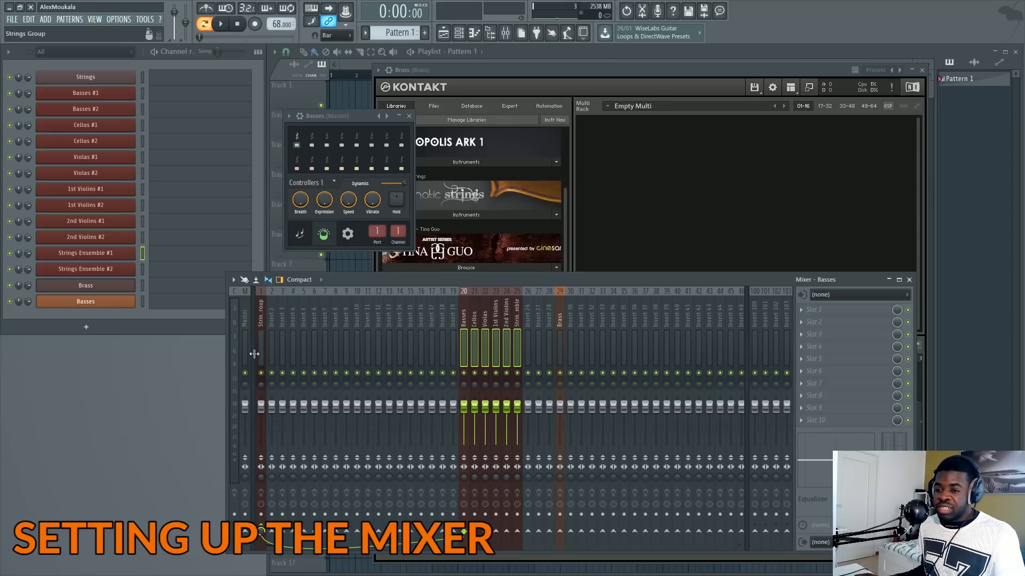
{"action": "left_click", "coordinate": [261, 320]}
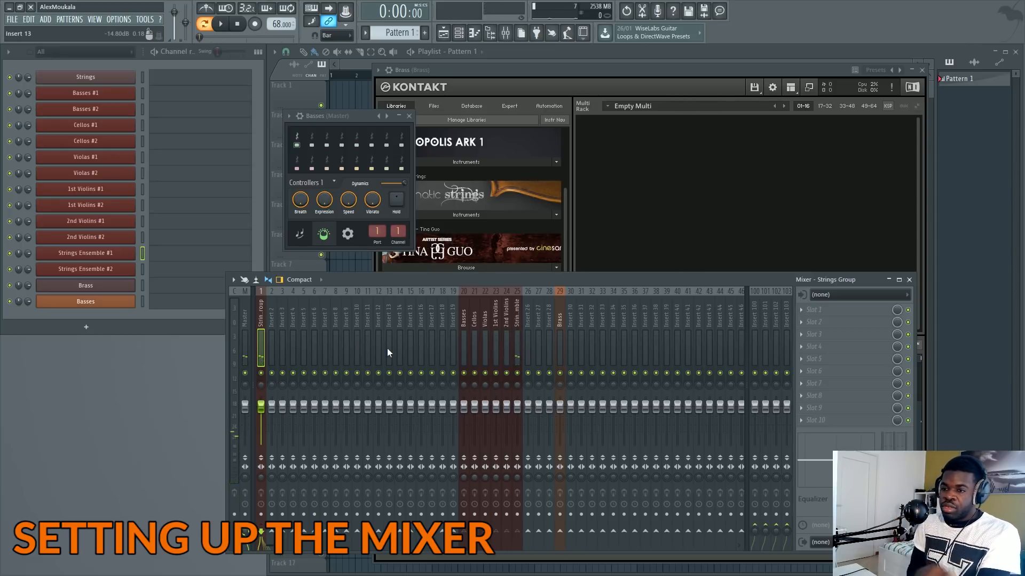
- Route the Violas mixer track to Strings Group and audition the Violas #2 channel through it
{"action": "left_click", "coordinate": [484, 347]}
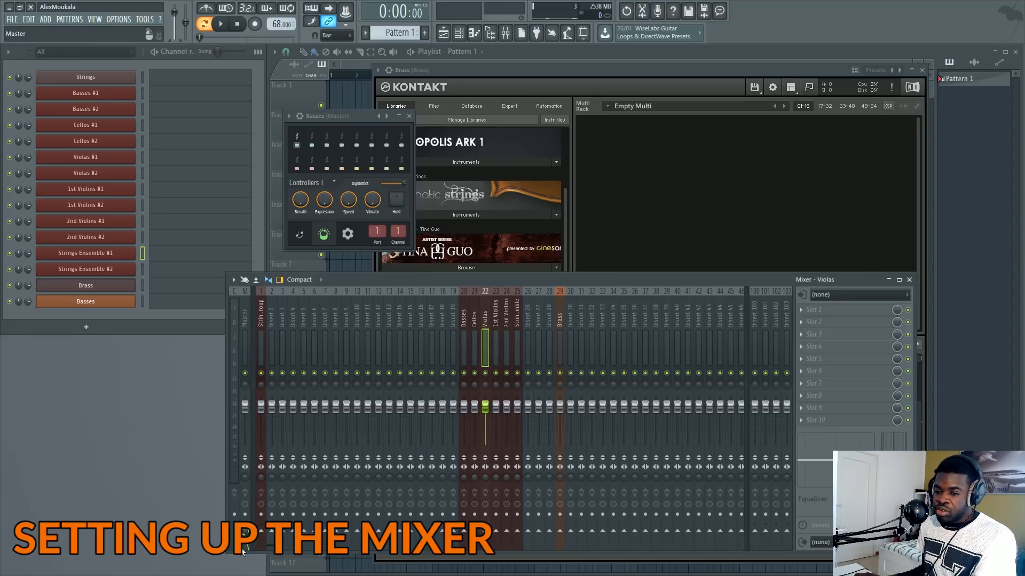
{"action": "left_click", "coordinate": [261, 533]}
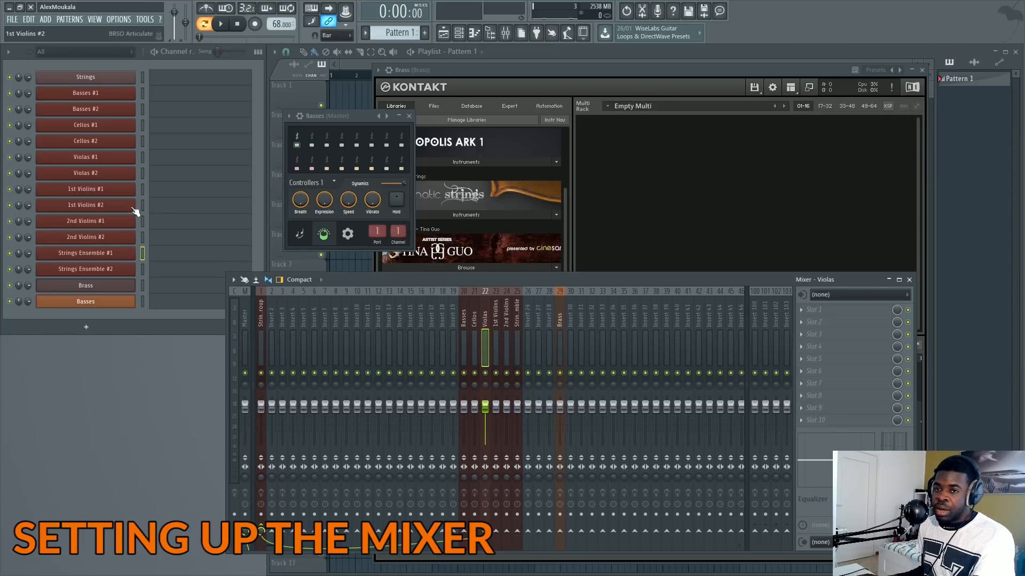
{"action": "left_click", "coordinate": [142, 174]}
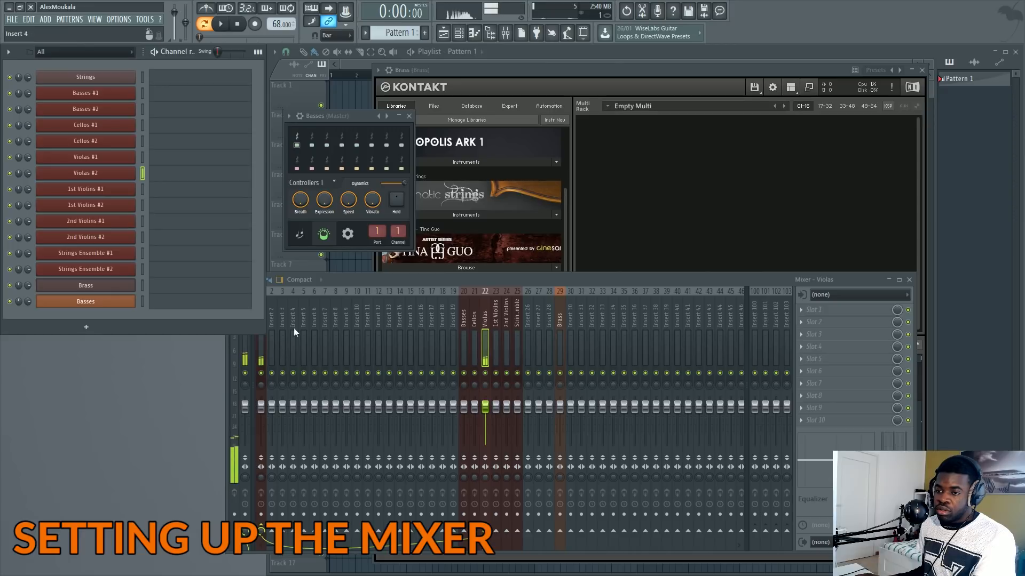
- Reapply the routing of all six string tracks, from Basses to Strings Ensemble, exclusively to Strings Group
{"action": "left_click", "coordinate": [363, 280]}
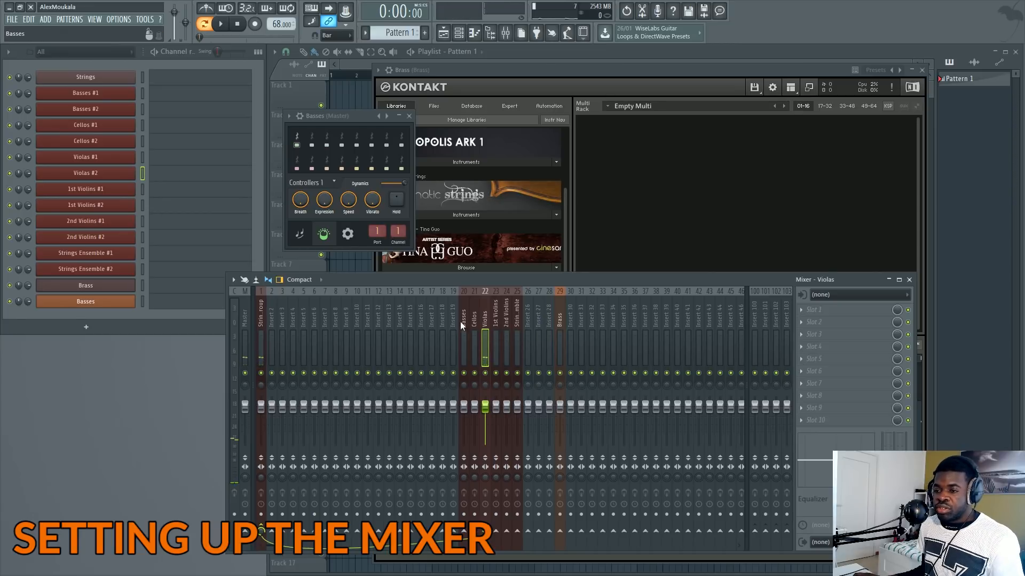
{"action": "left_click_drag", "start_coordinate": [460, 322], "coordinate": [517, 315]}
{"action": "left_click", "coordinate": [259, 325], "text": "ctrl"}
{"action": "right_click", "coordinate": [258, 326]}
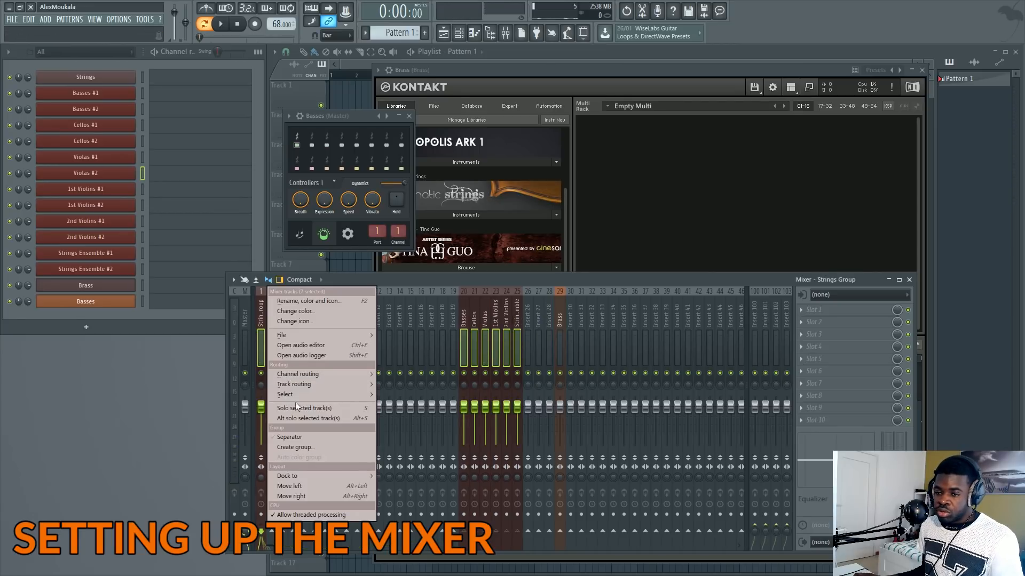
{"action": "mouse_move", "coordinate": [334, 386]}
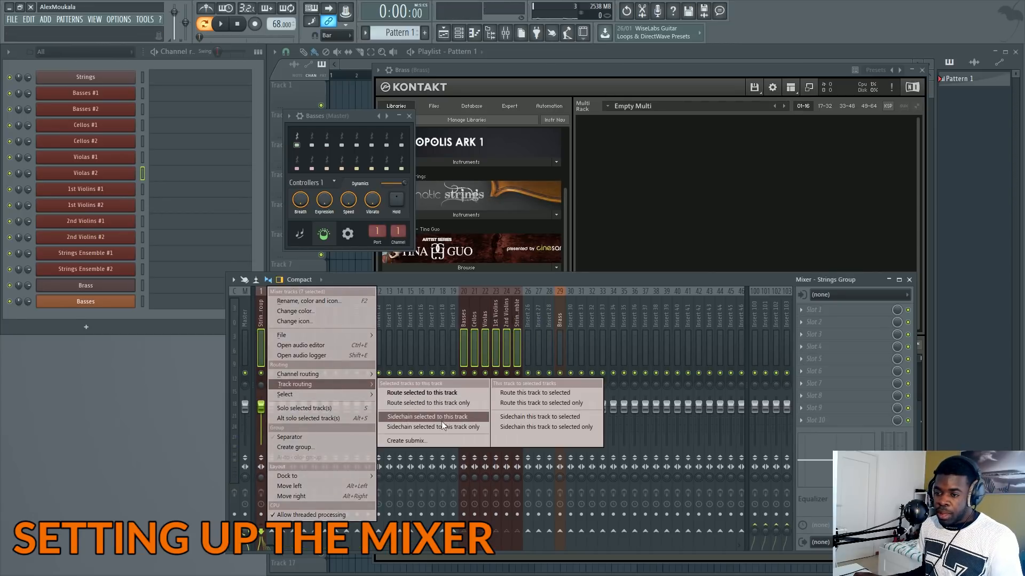
{"action": "left_click", "coordinate": [445, 406]}
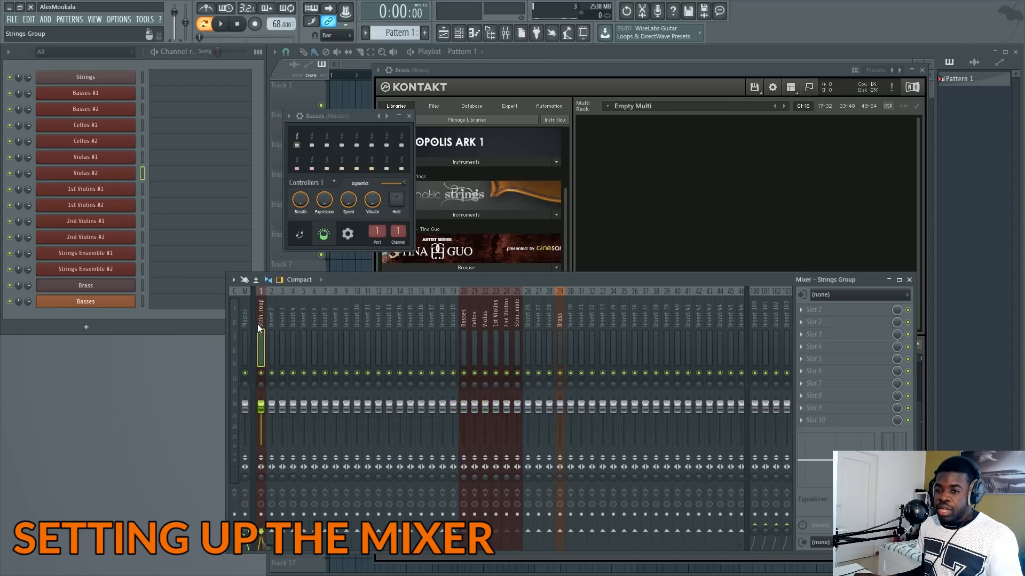
- Audition the Violas #1 channel to check its signal path through Strings Group
{"action": "left_click", "coordinate": [142, 158]}
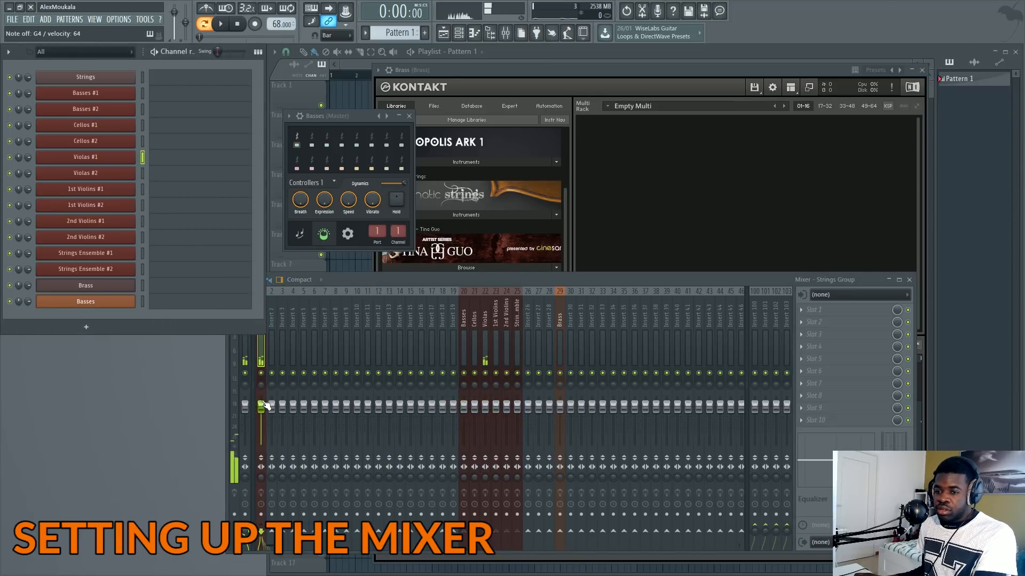
{"action": "left_click_drag", "start_coordinate": [290, 323], "coordinate": [266, 322]}
{"action": "left_click", "coordinate": [221, 322]}
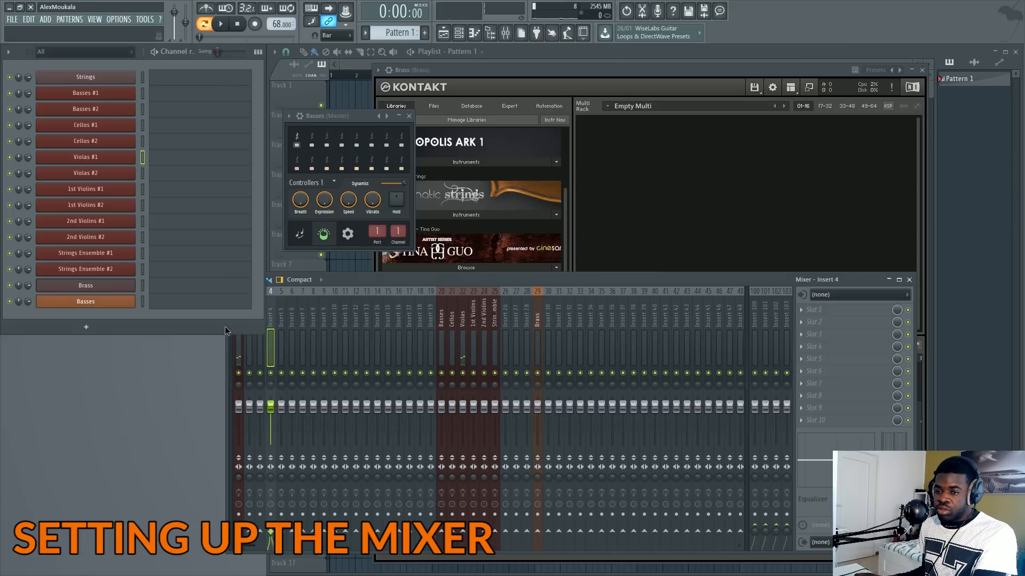
- Add Fruity parametric EQ 2 to slot 1 of the Strings Group track and slightly lower band 7 to reduce the highs
{"action": "left_click_drag", "start_coordinate": [322, 293], "coordinate": [426, 250]}
{"action": "left_click", "coordinate": [362, 277]}
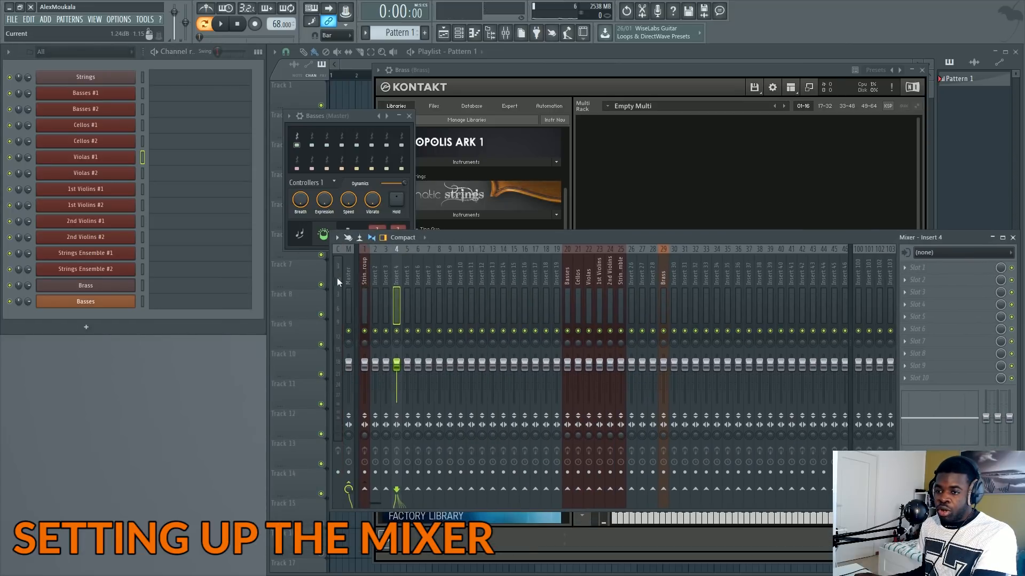
{"action": "middle_click", "coordinate": [923, 266]}
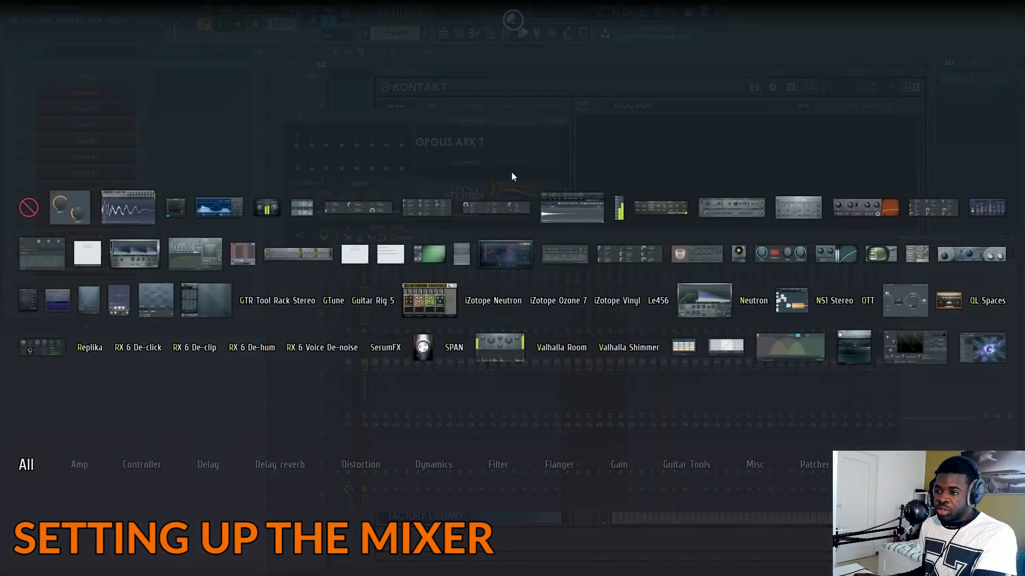
{"action": "left_click", "coordinate": [503, 252]}
{"action": "left_click_drag", "start_coordinate": [229, 157], "coordinate": [691, 83]}
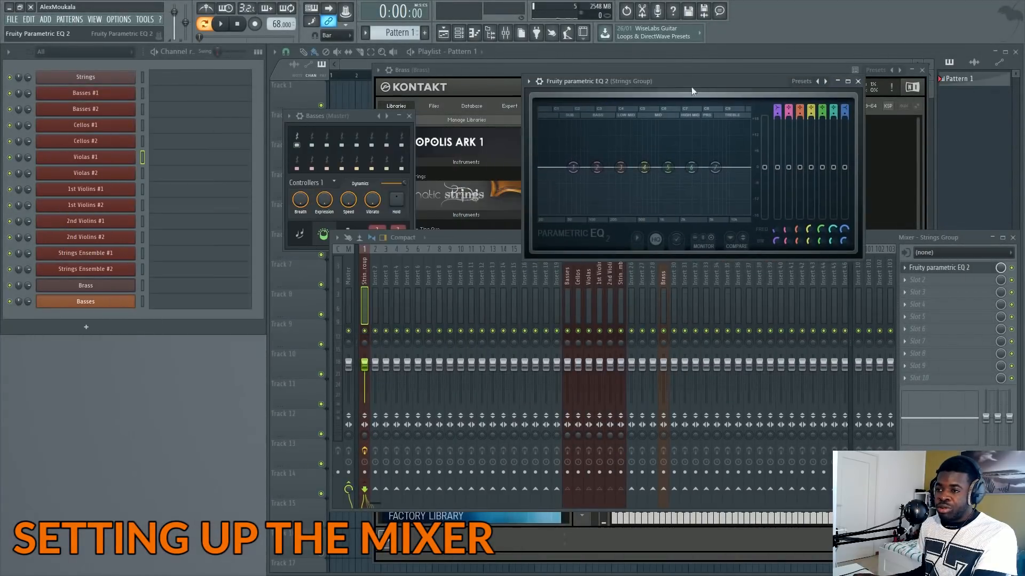
{"action": "left_click_drag", "start_coordinate": [715, 167], "coordinate": [691, 175]}
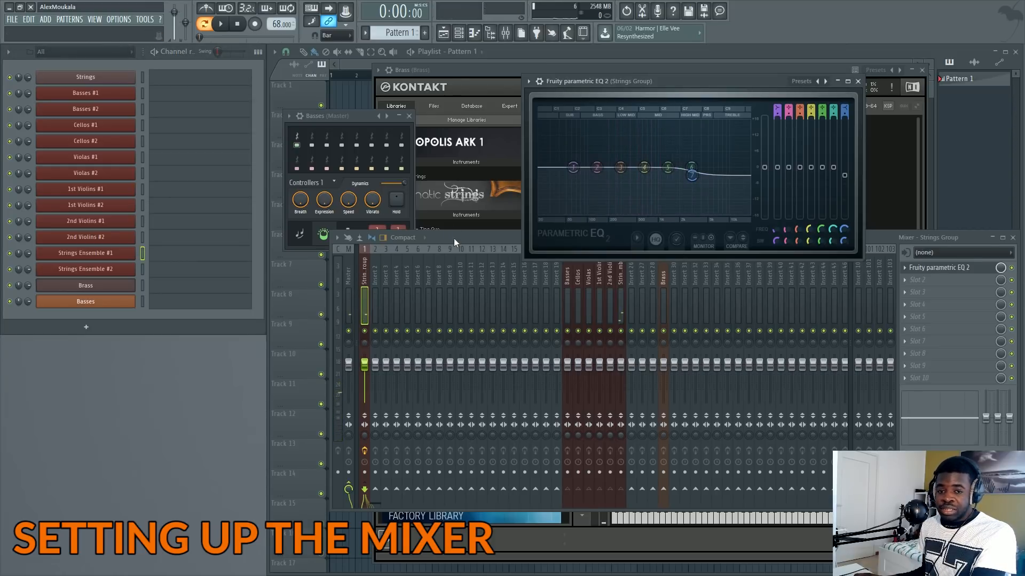
- Add Fruity parametric EQ 2 to slot 1 of the 2nd Violins track and raise band 7 to boost the highs
{"action": "left_click_drag", "start_coordinate": [453, 238], "coordinate": [409, 236]}
{"action": "left_click", "coordinate": [525, 291]}
{"action": "left_click", "coordinate": [533, 289]}
{"action": "left_click", "coordinate": [544, 287]}
{"action": "left_click", "coordinate": [565, 285]}
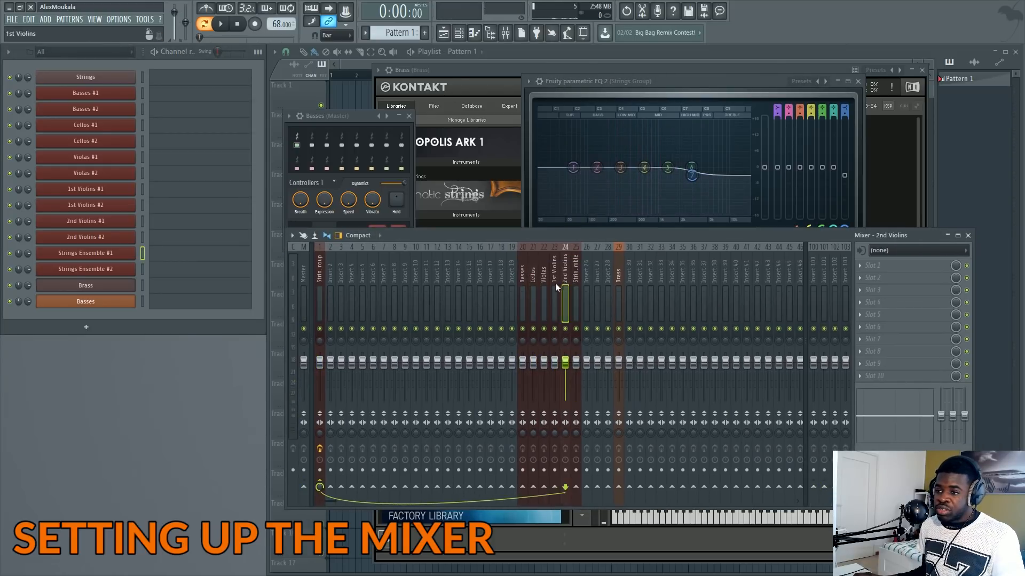
{"action": "left_click", "coordinate": [868, 267]}
{"action": "left_click", "coordinate": [454, 277]}
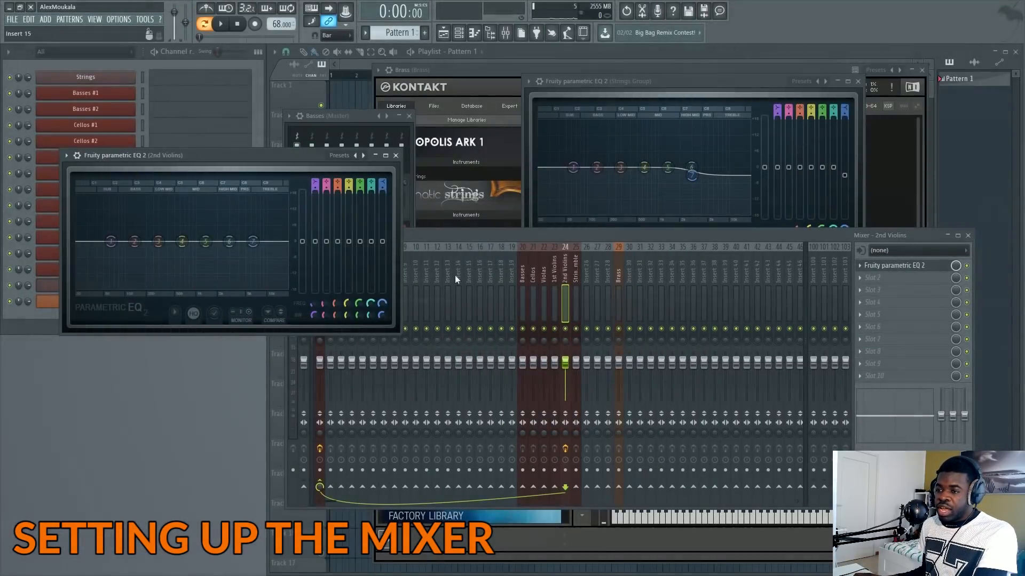
{"action": "left_click_drag", "start_coordinate": [253, 242], "coordinate": [249, 227]}
- Add Fruity parametric EQ 2 to slot 1 of the Cellos track and pull band 2 down to cut the lows
{"action": "left_click", "coordinate": [531, 280]}
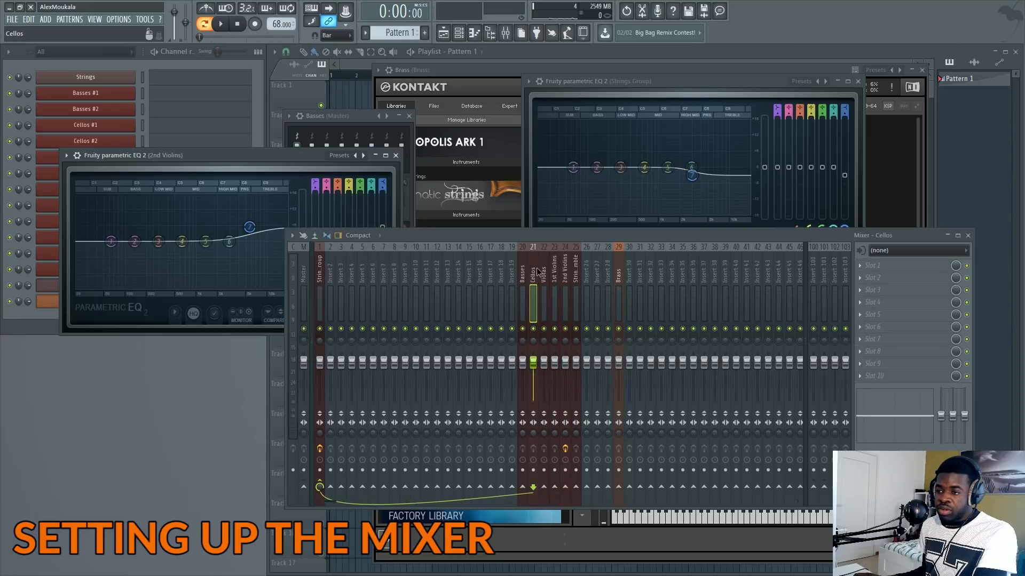
{"action": "left_click", "coordinate": [870, 267]}
{"action": "left_click", "coordinate": [455, 280]}
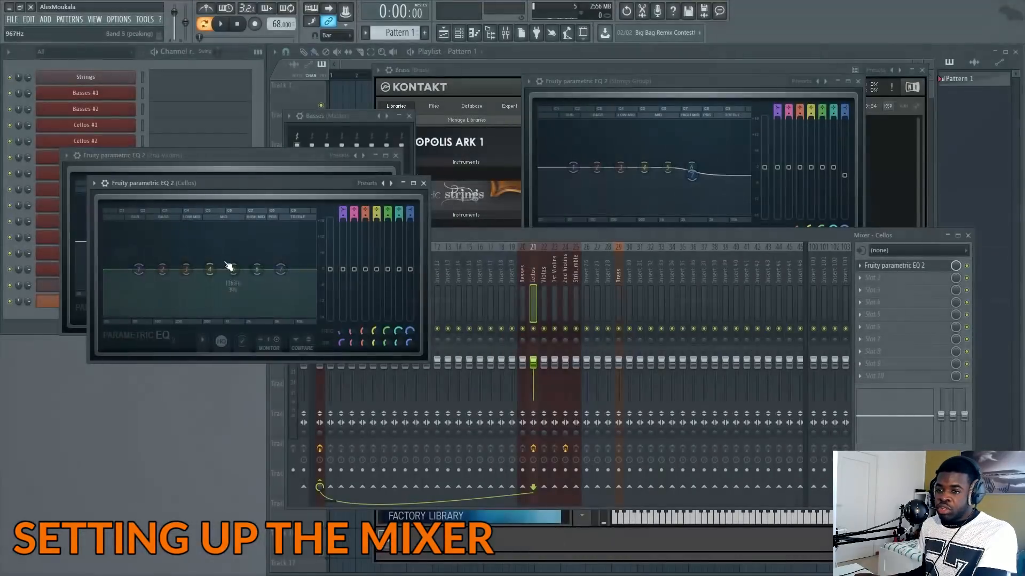
{"action": "left_click_drag", "start_coordinate": [162, 269], "coordinate": [160, 292]}
{"action": "left_click", "coordinate": [565, 280]}
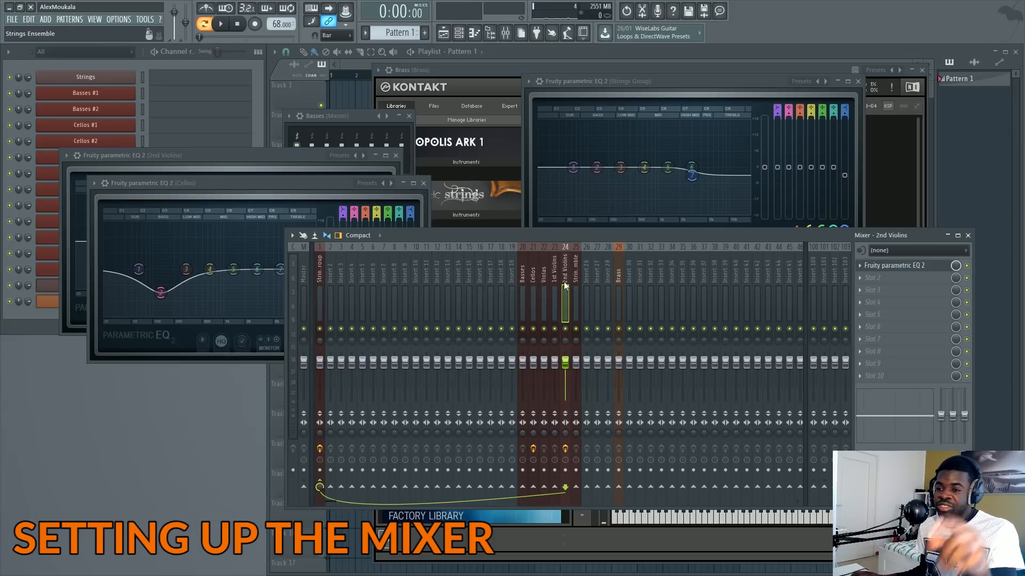
{"action": "left_click", "coordinate": [319, 291]}
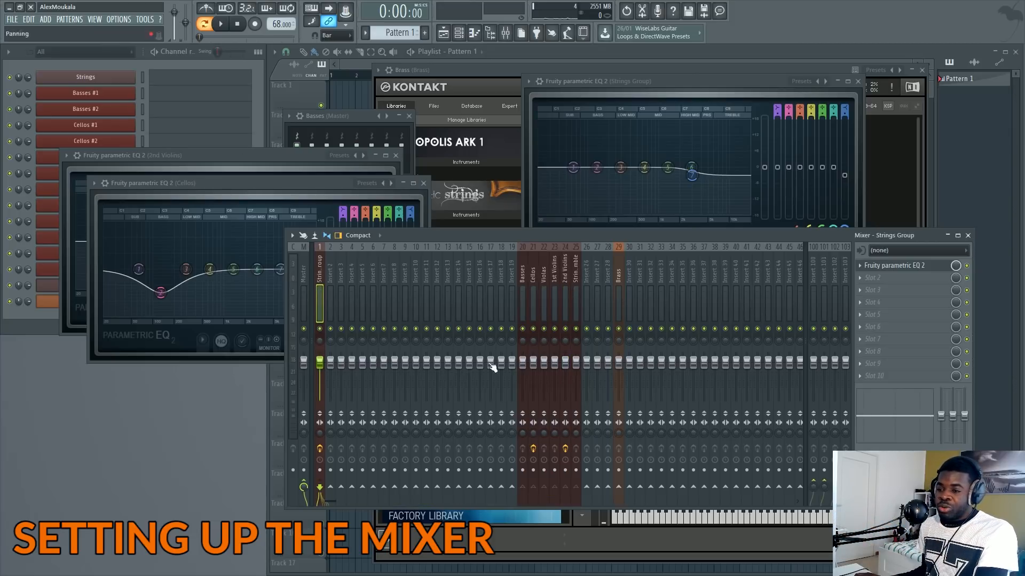
- Bypass the Strings Group EQ and remove Fruity parametric EQ 2 from the 2nd Violins and Cellos tracks
{"action": "left_click", "coordinate": [967, 265]}
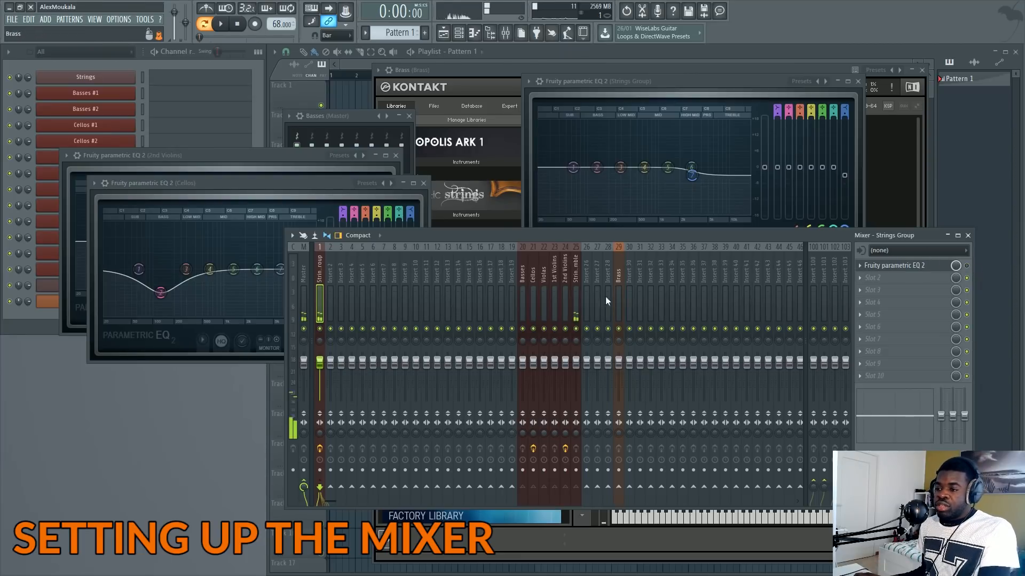
{"action": "left_click", "coordinate": [575, 269]}
{"action": "left_click", "coordinate": [568, 275]}
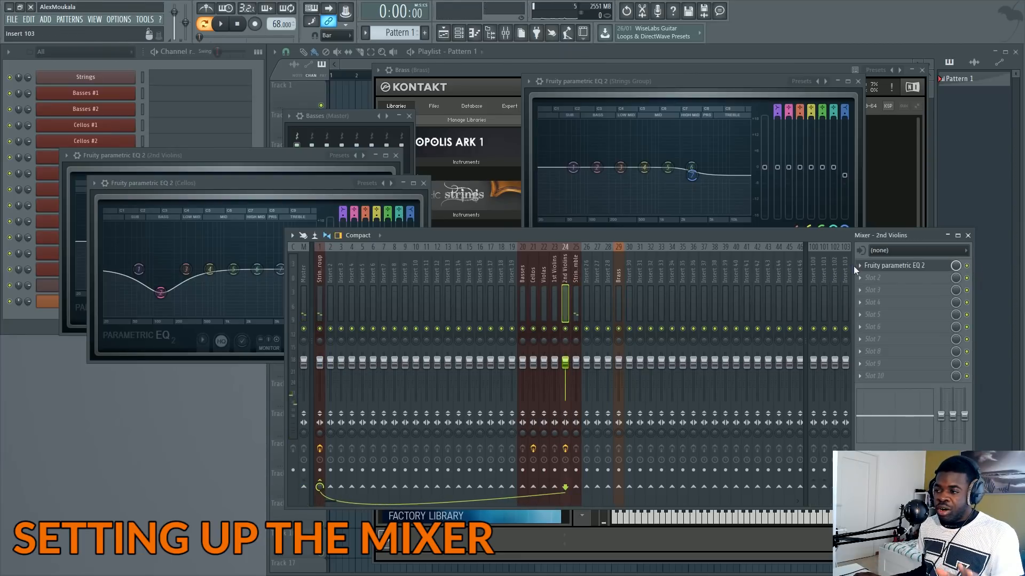
{"action": "left_click_drag", "start_coordinate": [854, 266], "coordinate": [28, 204]}
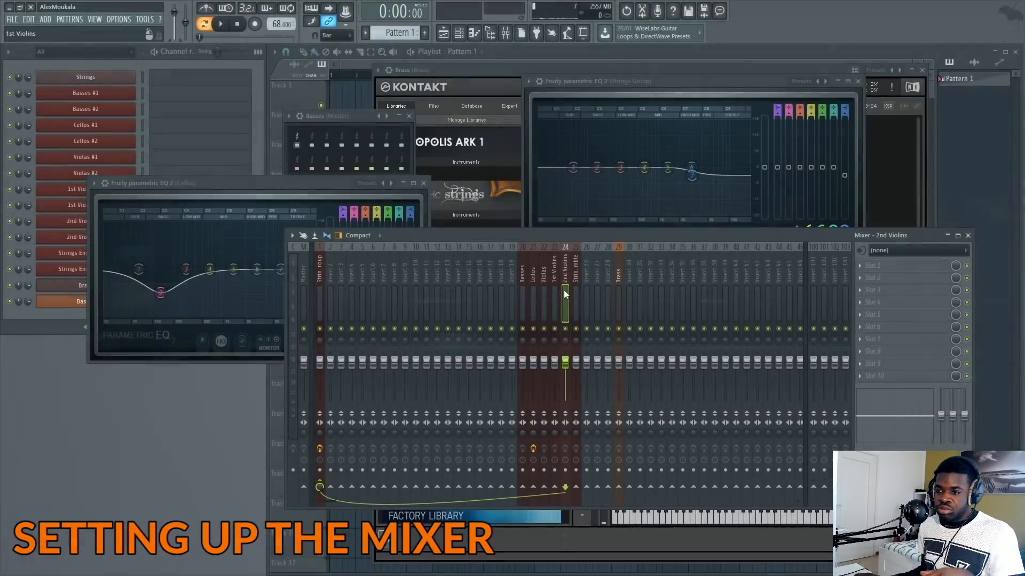
{"action": "left_click", "coordinate": [533, 280]}
{"action": "left_click_drag", "start_coordinate": [869, 266], "coordinate": [27, 205]}
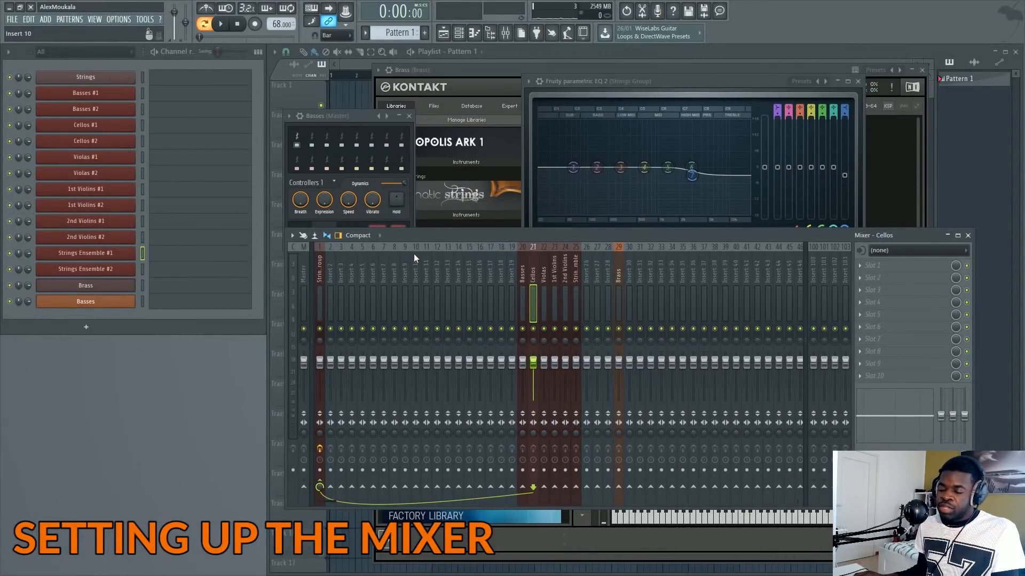
- Remove Fruity parametric EQ 2 from slot 1 of the Strings Group track
{"action": "left_click", "coordinate": [319, 268]}
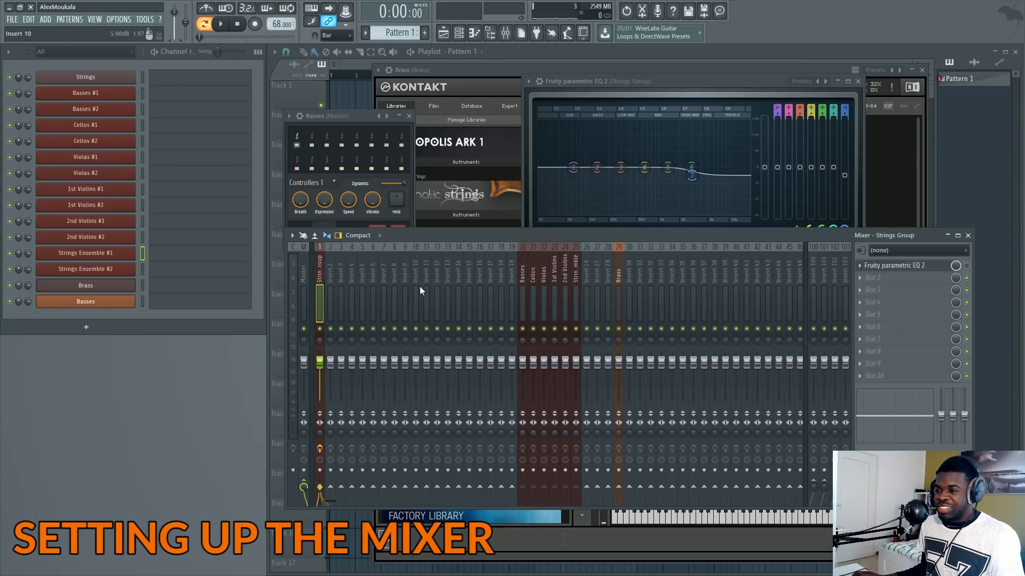
{"action": "right_click", "coordinate": [860, 267]}
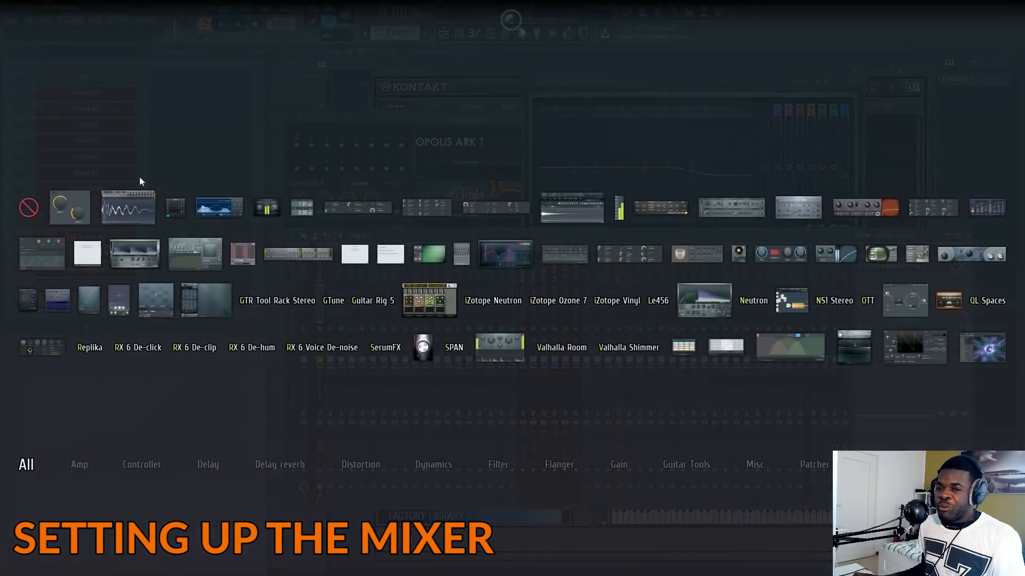
{"action": "left_click", "coordinate": [28, 207]}
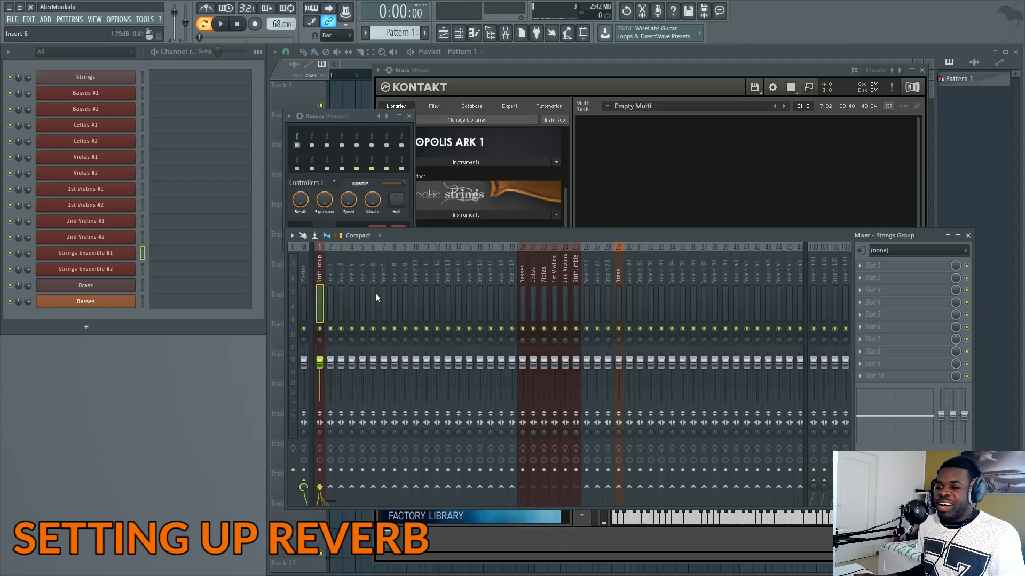
- Add ValhallaRoom to slot 1 of the Master track and set its mix to 14.3 % and depth to 24 %
{"action": "left_click", "coordinate": [304, 267]}
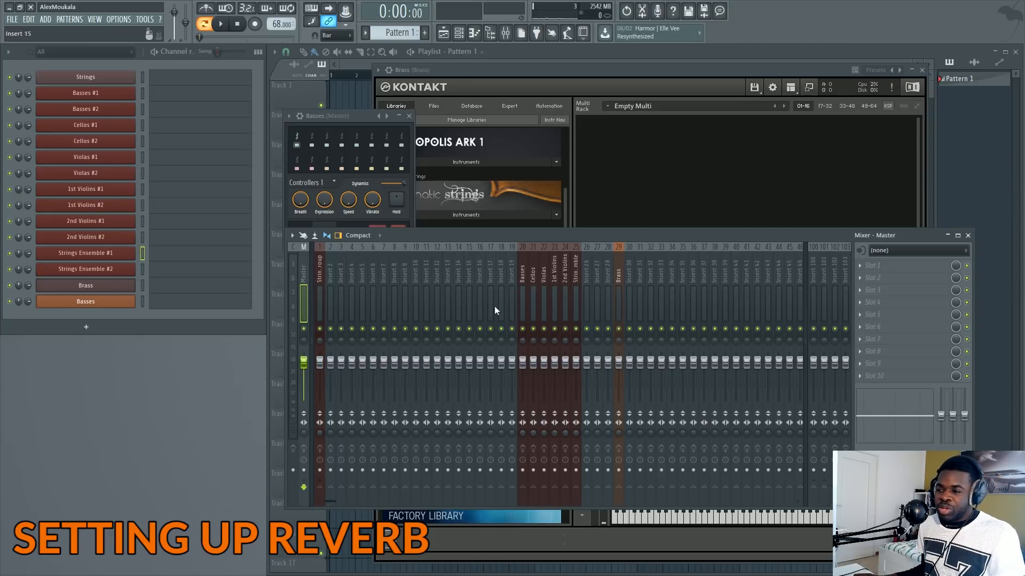
{"action": "right_click", "coordinate": [873, 268]}
{"action": "type", "text": "valha"}
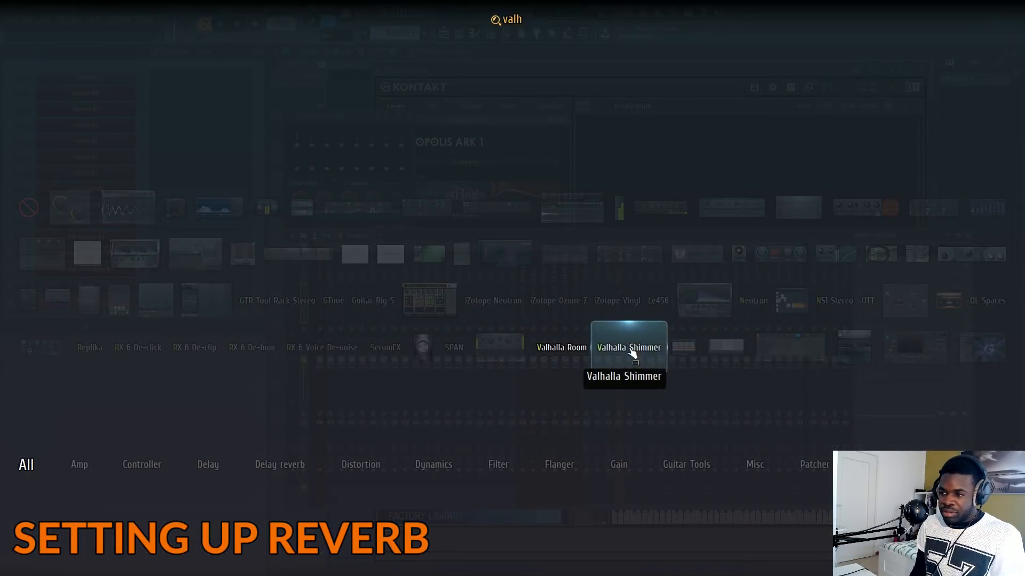
{"action": "left_click", "coordinate": [565, 349]}
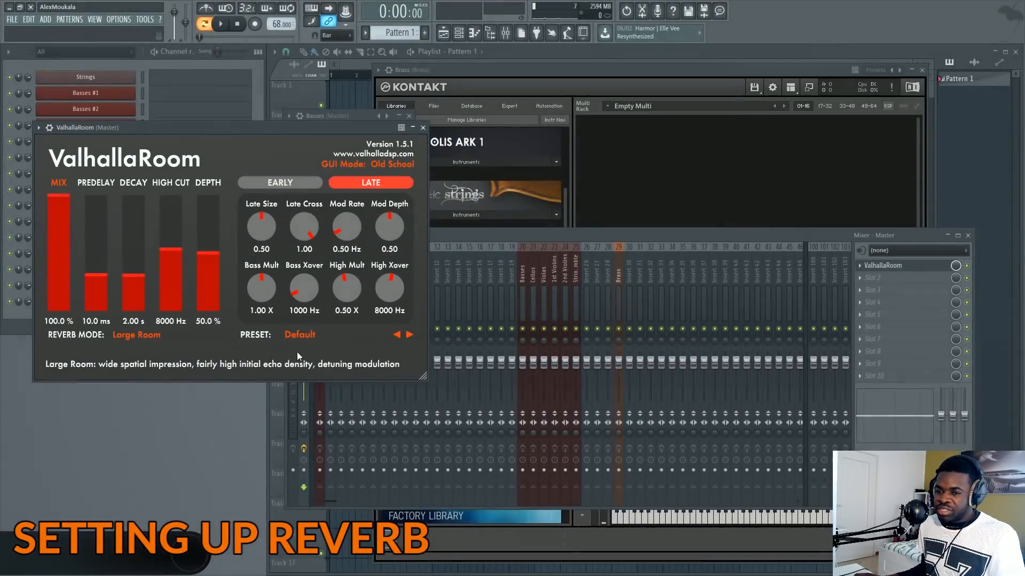
{"action": "left_click_drag", "start_coordinate": [63, 268], "coordinate": [55, 304]}
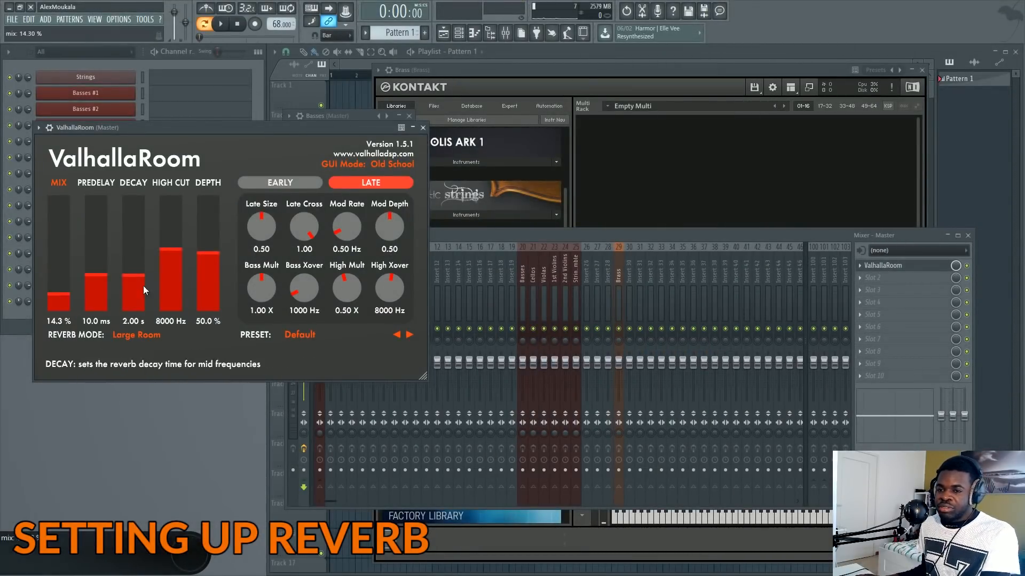
{"action": "left_click_drag", "start_coordinate": [207, 249], "coordinate": [208, 283]}
{"action": "left_click", "coordinate": [578, 230]}
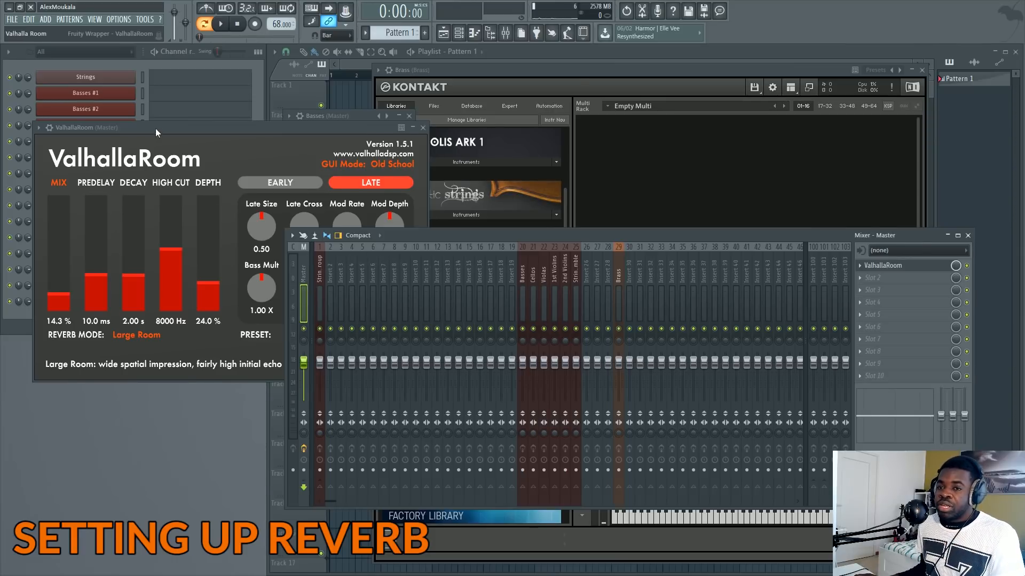
{"action": "left_click_drag", "start_coordinate": [156, 128], "coordinate": [584, 105]}
{"action": "left_click", "coordinate": [351, 284]}
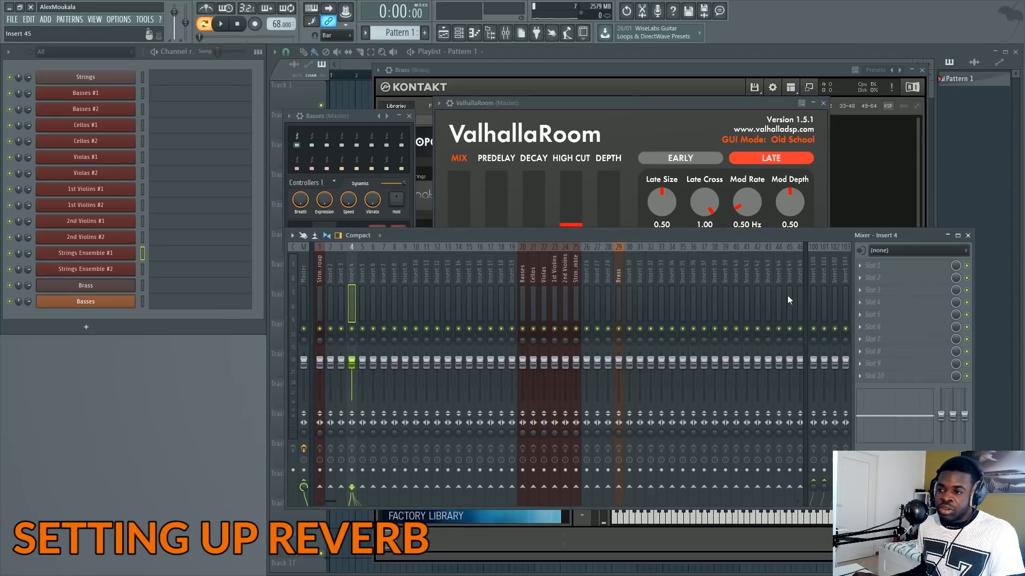
{"action": "scroll", "coordinate": [299, 280], "scroll_direction": "right", "scroll_amount": 2}
{"action": "scroll", "coordinate": [298, 278], "scroll_direction": "left", "scroll_amount": 2}
- Remove ValhallaRoom from slot 1 of the Master track
{"action": "left_click", "coordinate": [304, 280]}
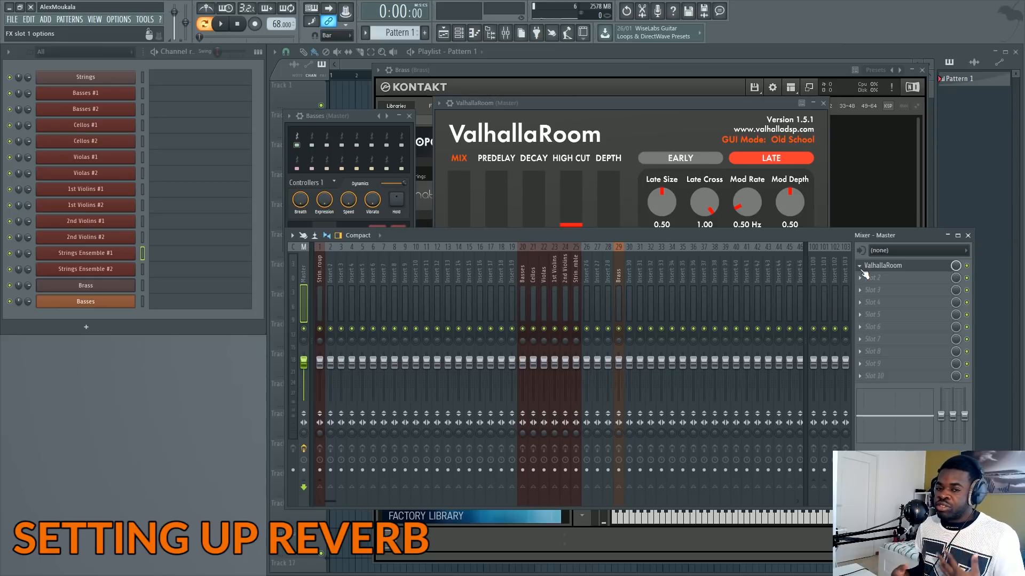
{"action": "key", "text": "alt+p"}
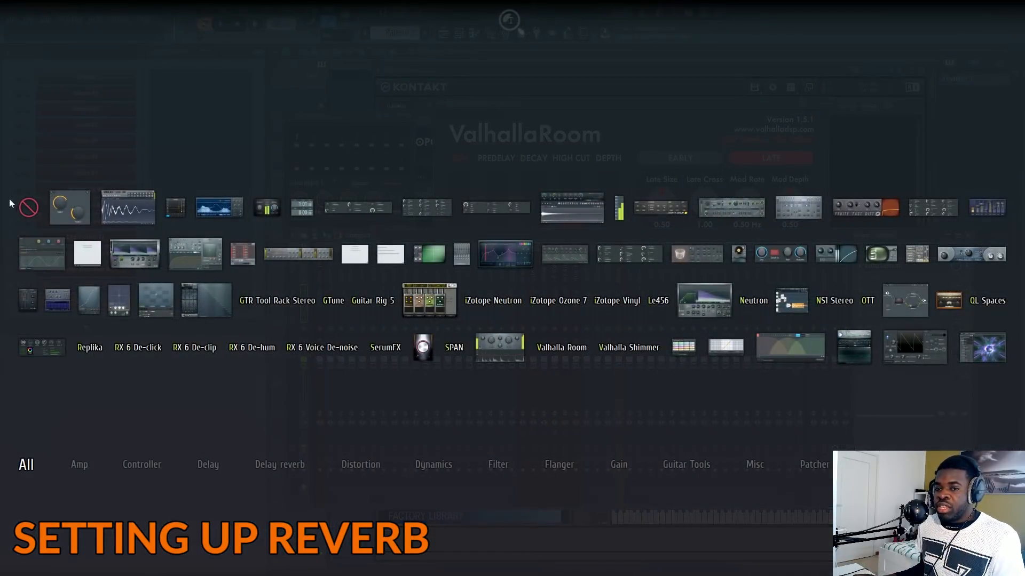
{"action": "left_click", "coordinate": [26, 218]}
- Rename mixer insert 2 as Brass Group
{"action": "left_click_drag", "start_coordinate": [321, 275], "coordinate": [396, 283]}
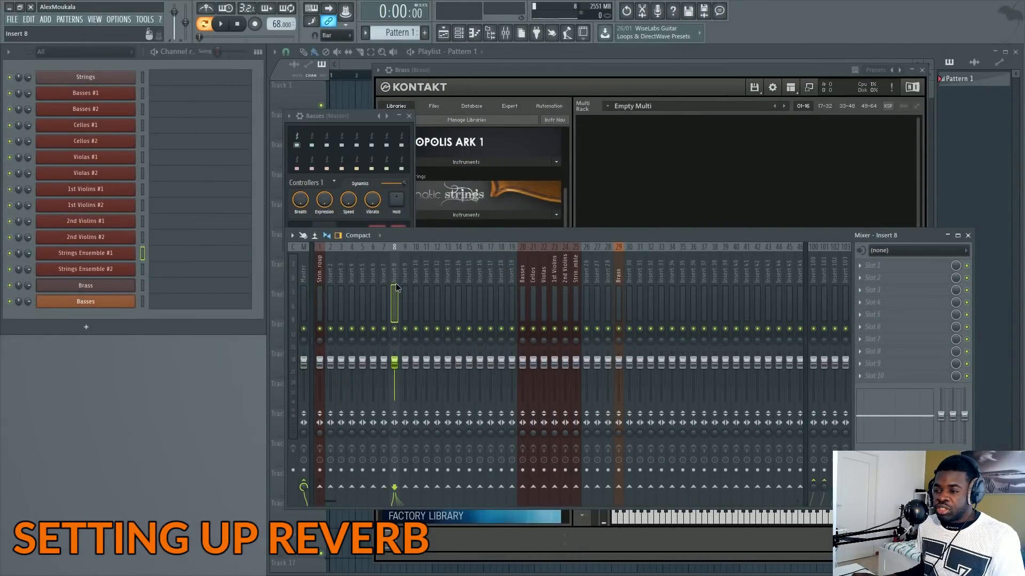
{"action": "double_click", "coordinate": [329, 282]}
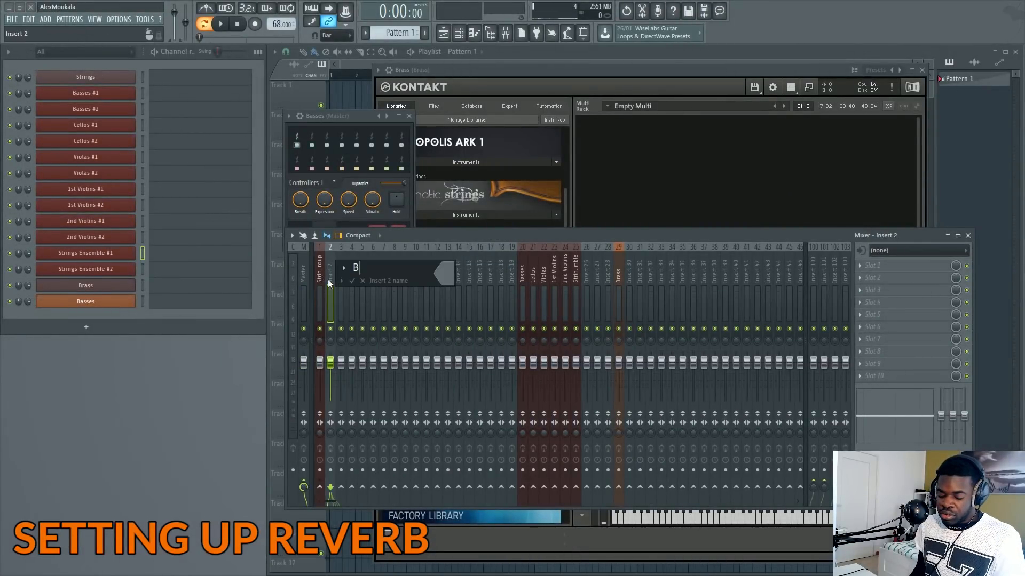
{"action": "type", "text": "Brass"}
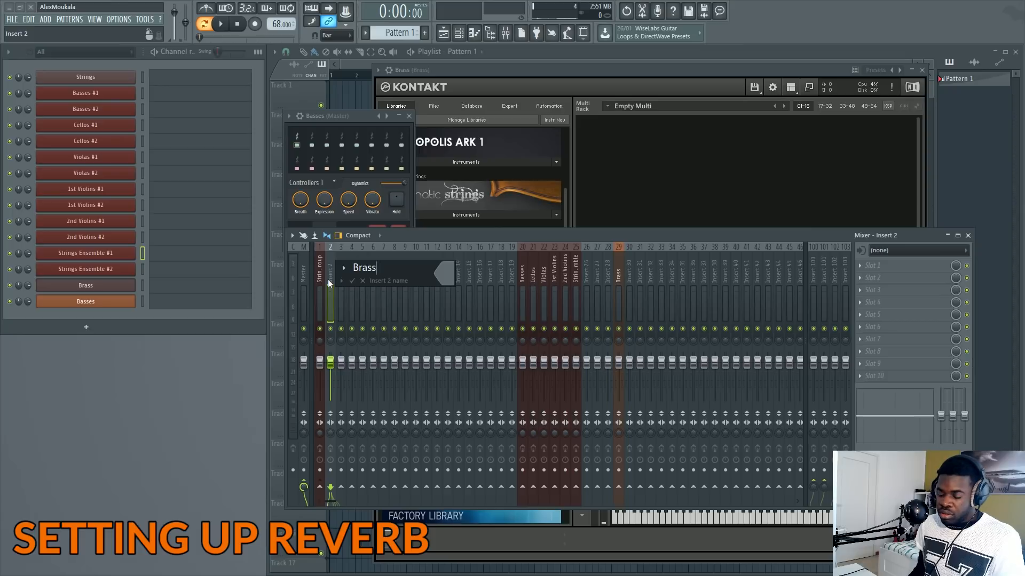
{"action": "type", "text": " Group"}
{"action": "key", "text": "Return"}
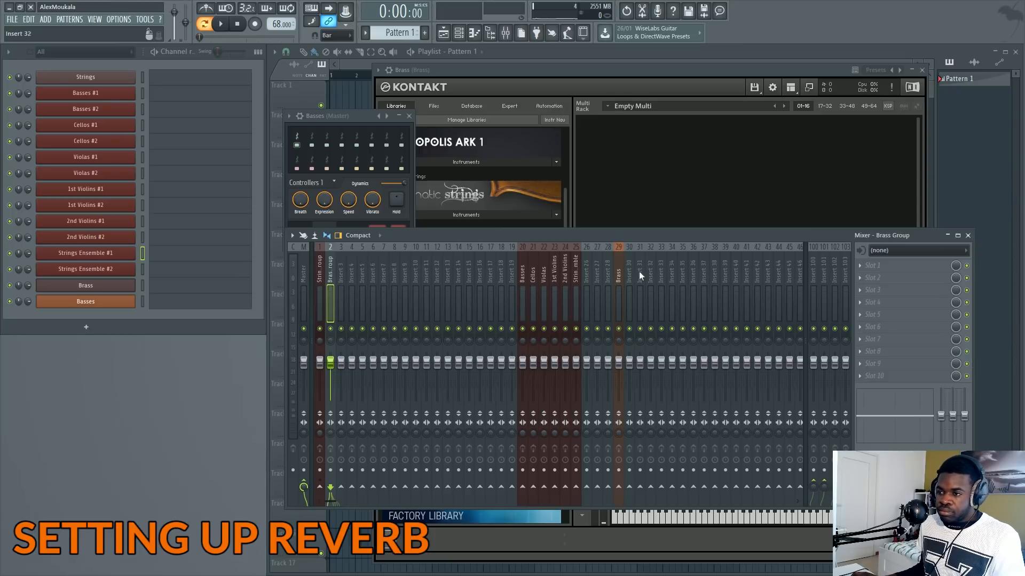
- Give the Brass Group track the same orange colour as the Brass track on insert 29
{"action": "middle_click", "coordinate": [619, 276]}
{"action": "key", "text": "Escape"}
{"action": "middle_click", "coordinate": [330, 278]}
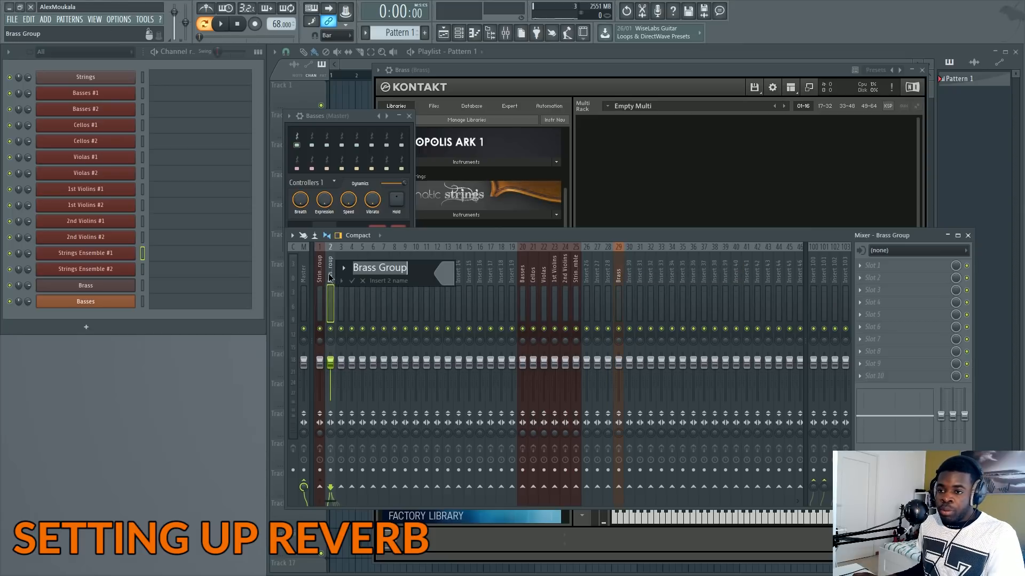
{"action": "left_click", "coordinate": [451, 277]}
{"action": "left_click", "coordinate": [470, 310]}
- Name inserts 29, 30 and 31 Bass Trombone, French Horn and Trumpets in matching orange, and route them to Brass Group
{"action": "middle_click", "coordinate": [619, 276]}
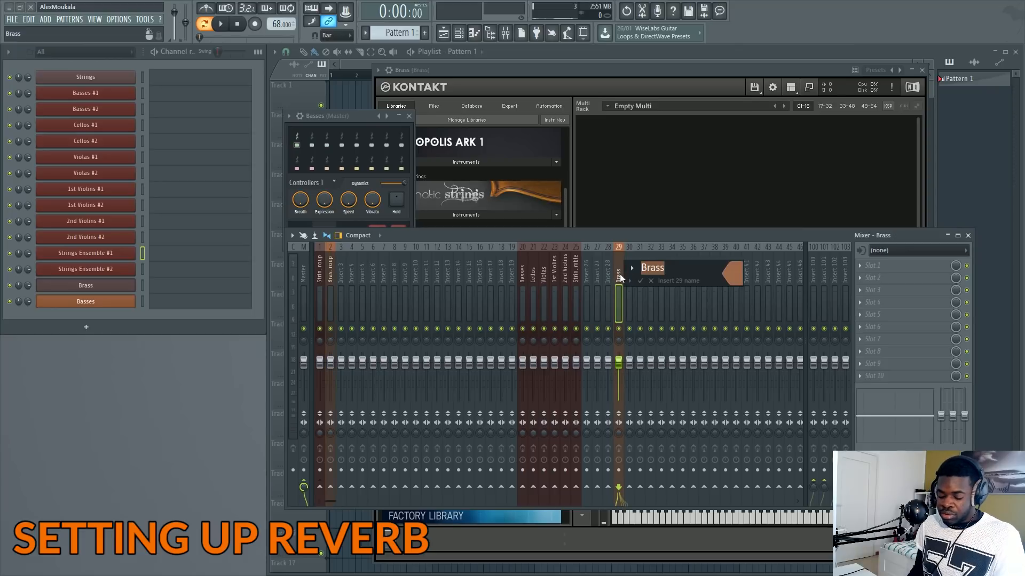
{"action": "type", "text": "Bass Trombone"}
{"action": "key", "text": "Return"}
{"action": "middle_click", "coordinate": [619, 276]}
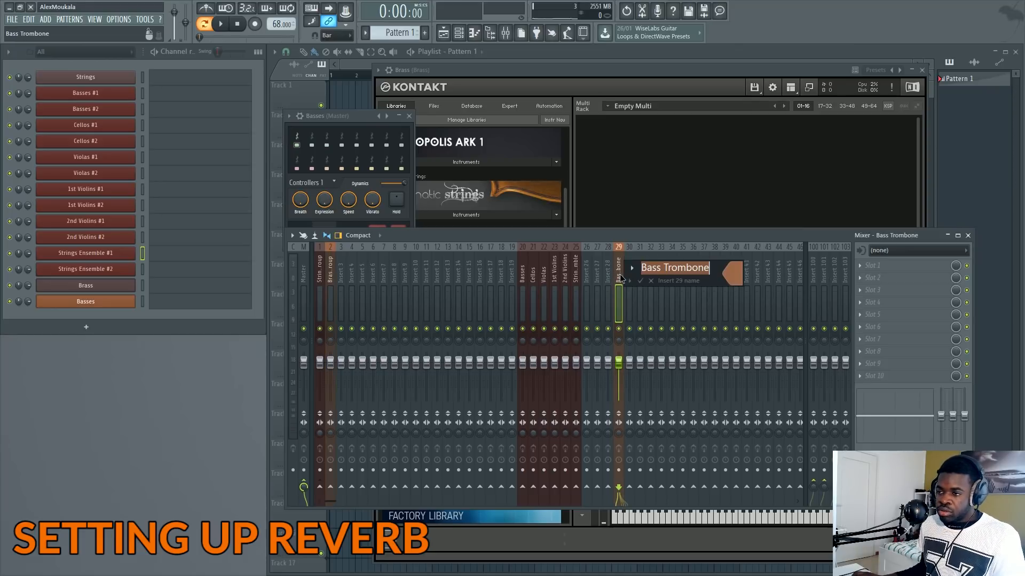
{"action": "key", "text": "Return"}
{"action": "middle_click", "coordinate": [631, 278]}
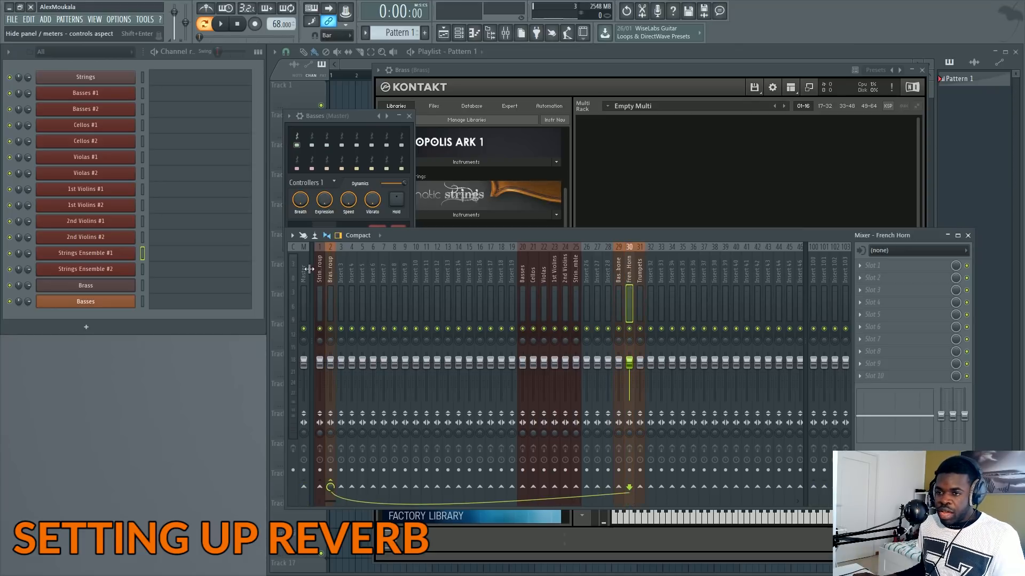
- Solo the Brass Group bus, switch the solo to Strings Group, and restore all mixer tracks
{"action": "left_click", "coordinate": [319, 276]}
{"action": "left_click", "coordinate": [341, 277]}
{"action": "left_click", "coordinate": [330, 276]}
{"action": "key", "text": "s"}
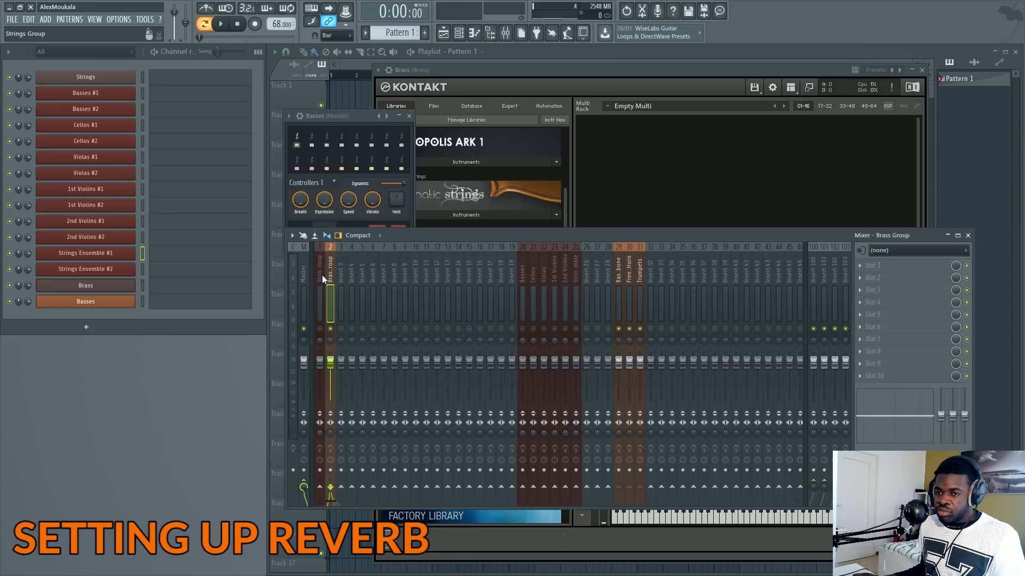
{"action": "left_click", "coordinate": [322, 275]}
{"action": "key", "text": "s"}
{"action": "key", "text": "s"}
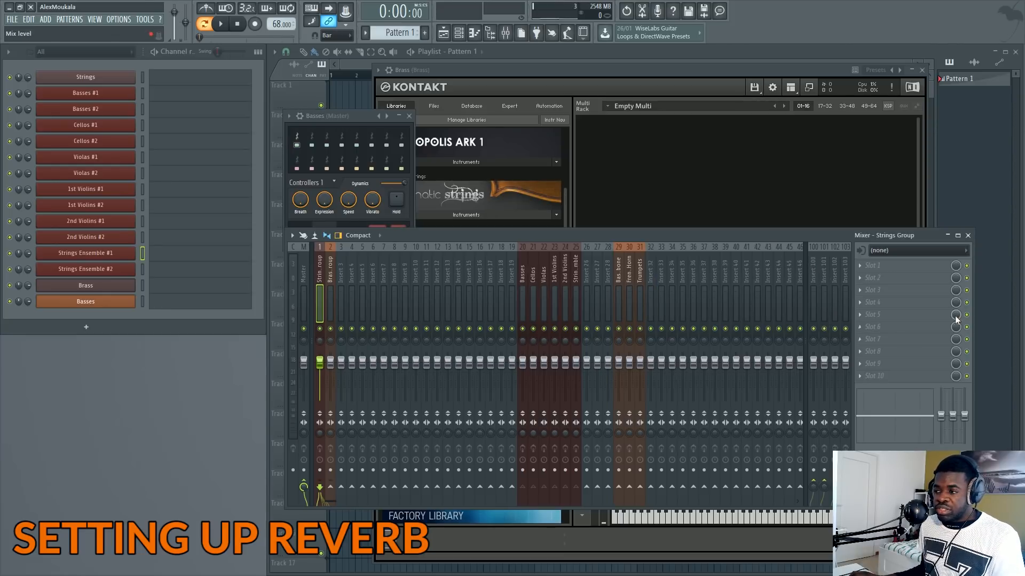
- Add ValhallaRoom to slot 1 of the Strings Group track and set its mix to 11.5 % and depth to 14.7 %
{"action": "left_click", "coordinate": [873, 267]}
{"action": "type", "text": "valhalla"}
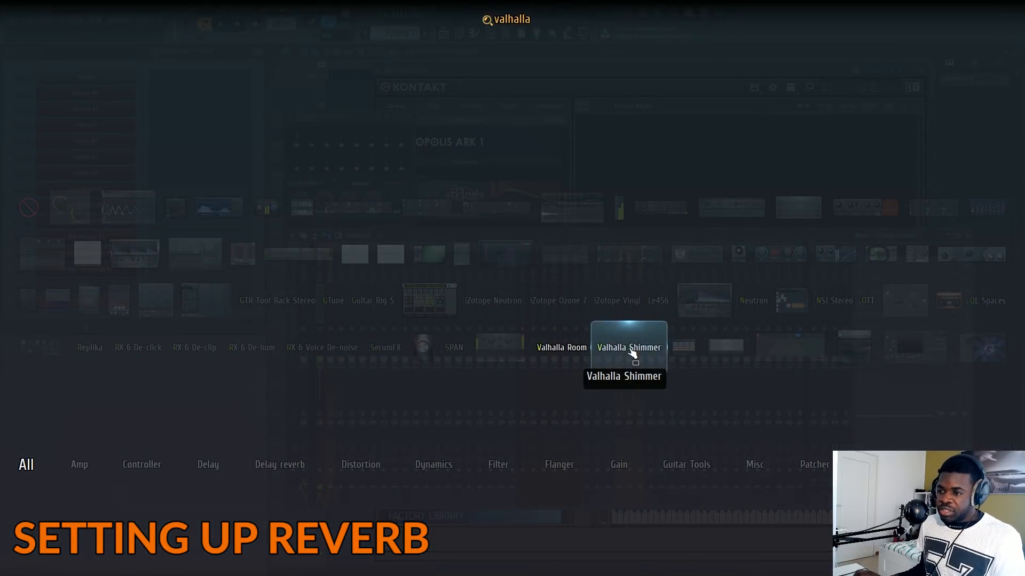
{"action": "left_click", "coordinate": [563, 349]}
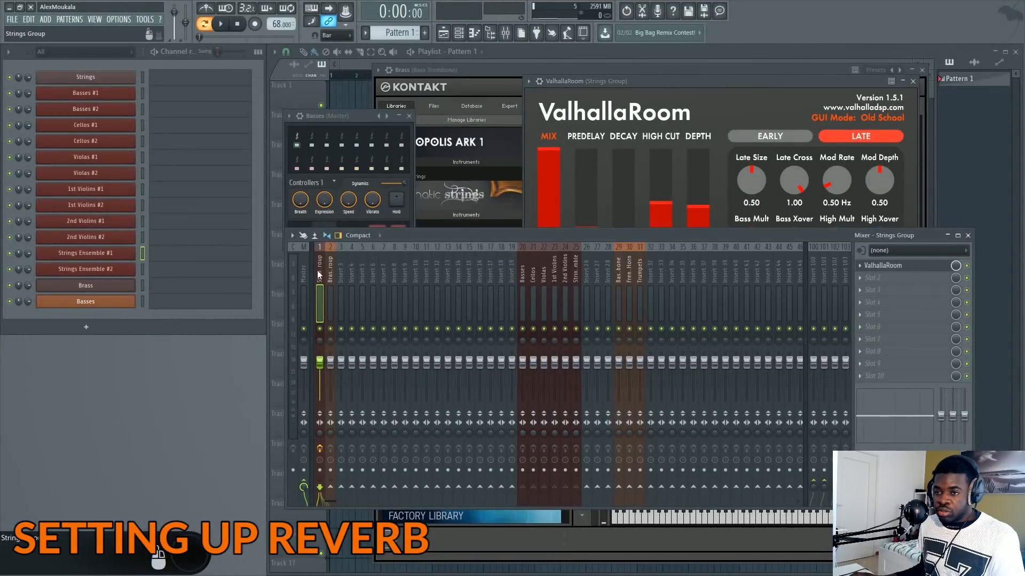
{"action": "left_click_drag", "start_coordinate": [660, 87], "coordinate": [497, 76]}
{"action": "left_click_drag", "start_coordinate": [377, 202], "coordinate": [379, 242]}
{"action": "left_click_drag", "start_coordinate": [518, 232], "coordinate": [520, 244]}
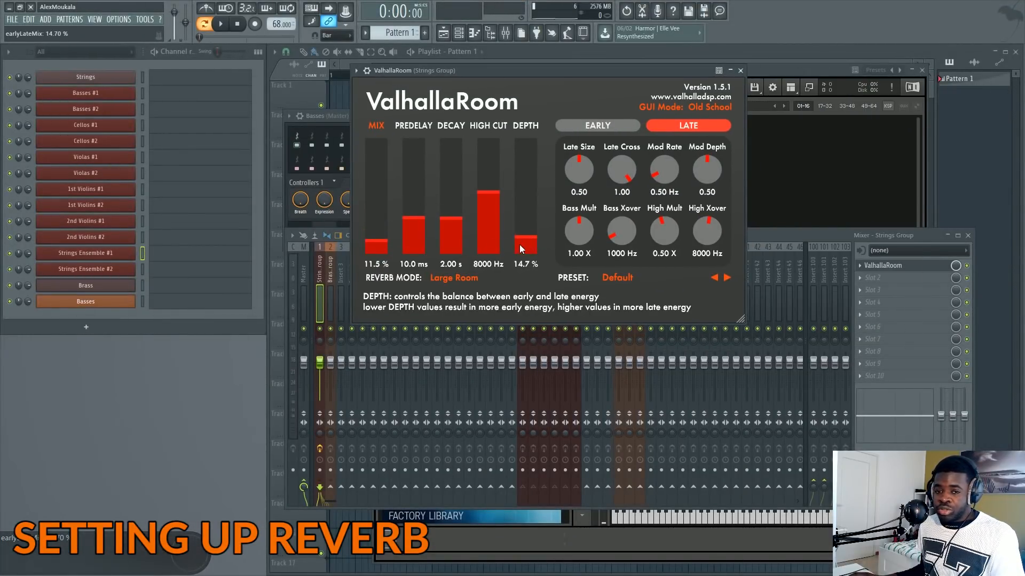
{"action": "left_click_drag", "start_coordinate": [445, 70], "coordinate": [559, 90]}
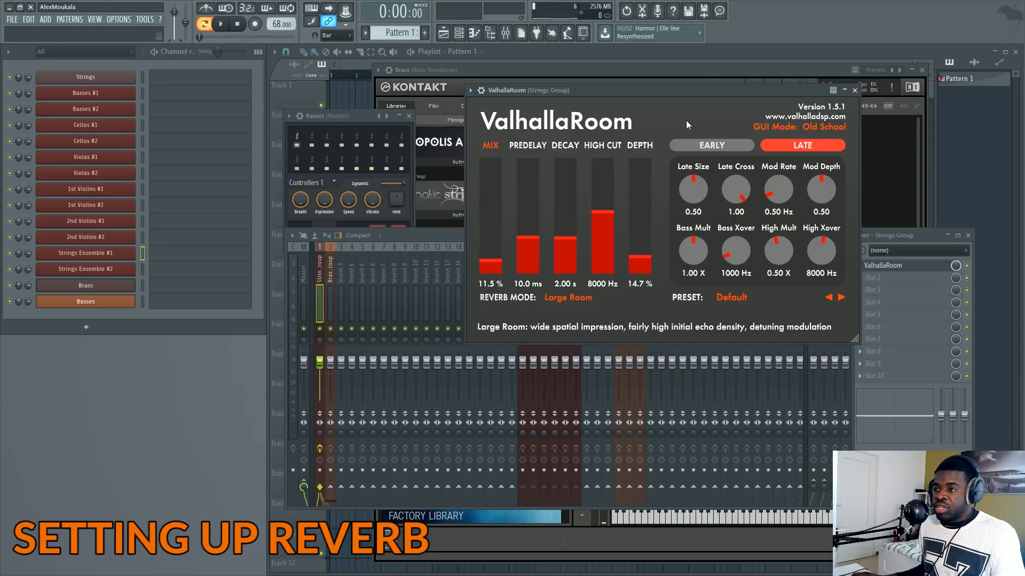
- Raise the Strings Group reverb's depth to 84.3 %, audition its mix at 100 %, and settle the mix at 14.3 %
{"action": "left_click", "coordinate": [316, 269]}
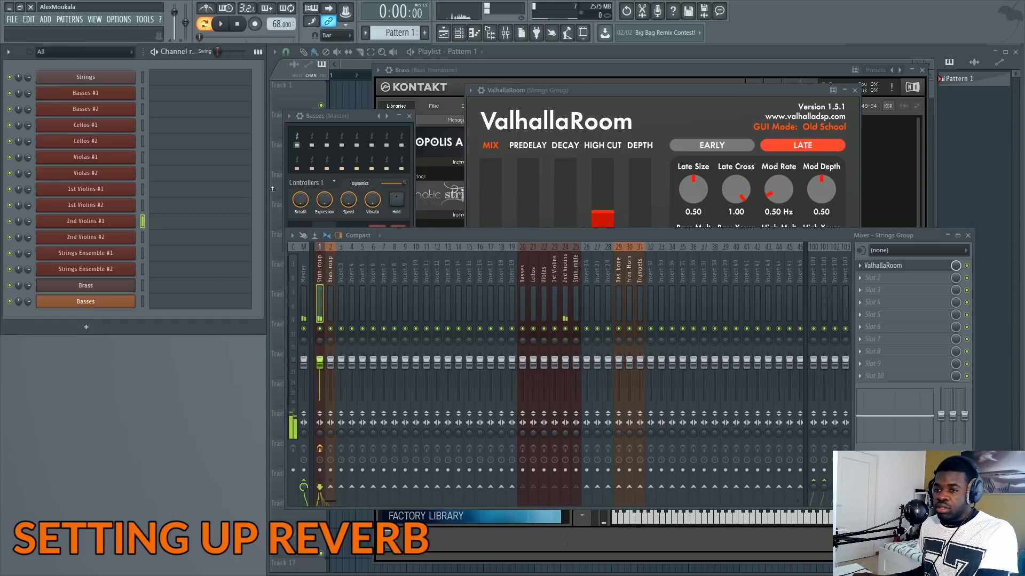
{"action": "left_click", "coordinate": [575, 115]}
{"action": "left_click_drag", "start_coordinate": [490, 260], "coordinate": [491, 230]}
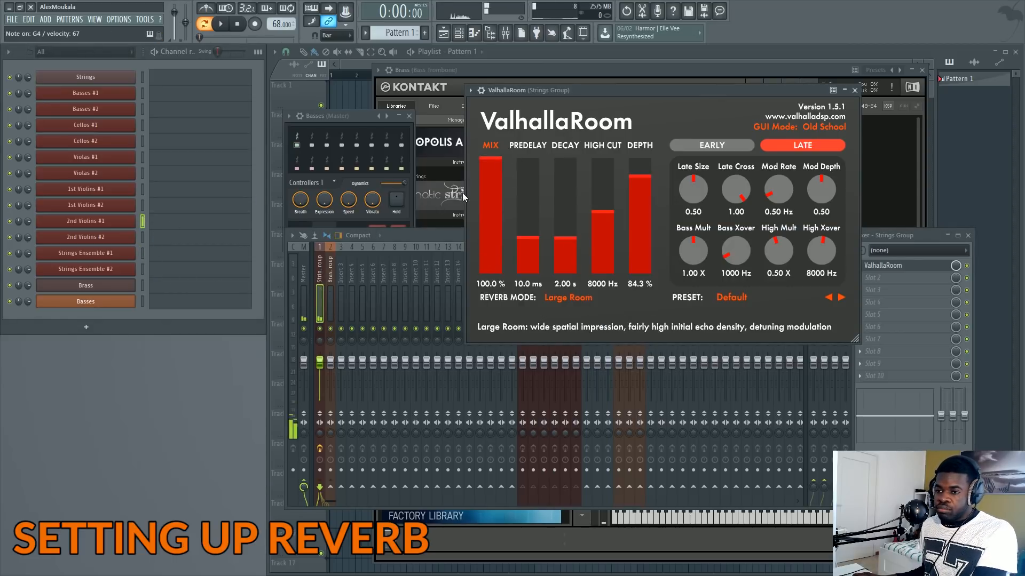
{"action": "left_click_drag", "start_coordinate": [482, 228], "coordinate": [492, 261]}
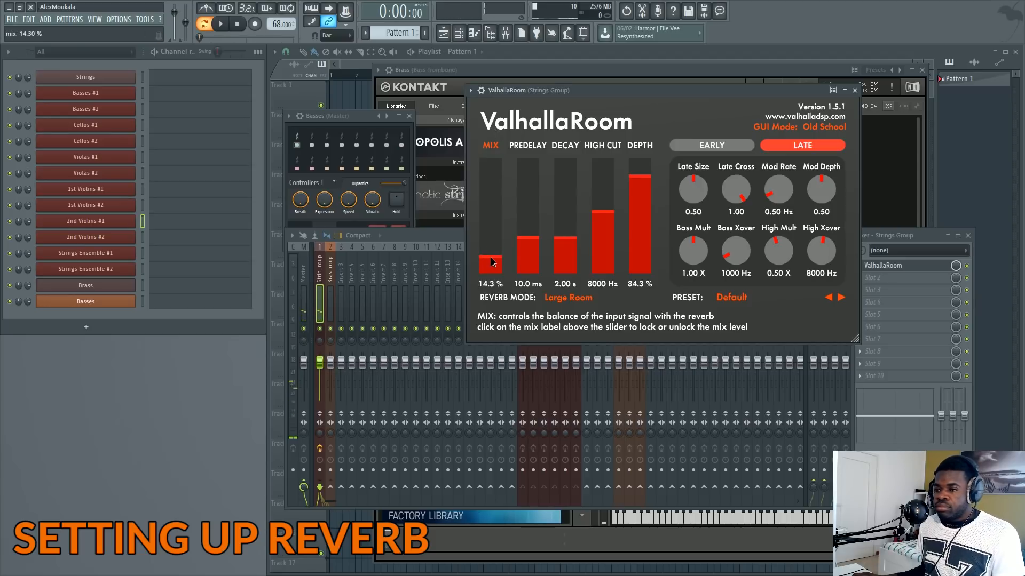
- Copy ValhallaRoom with its settings from the Strings Group track to slot 1 of the Brass Group track
{"action": "left_click", "coordinate": [319, 283]}
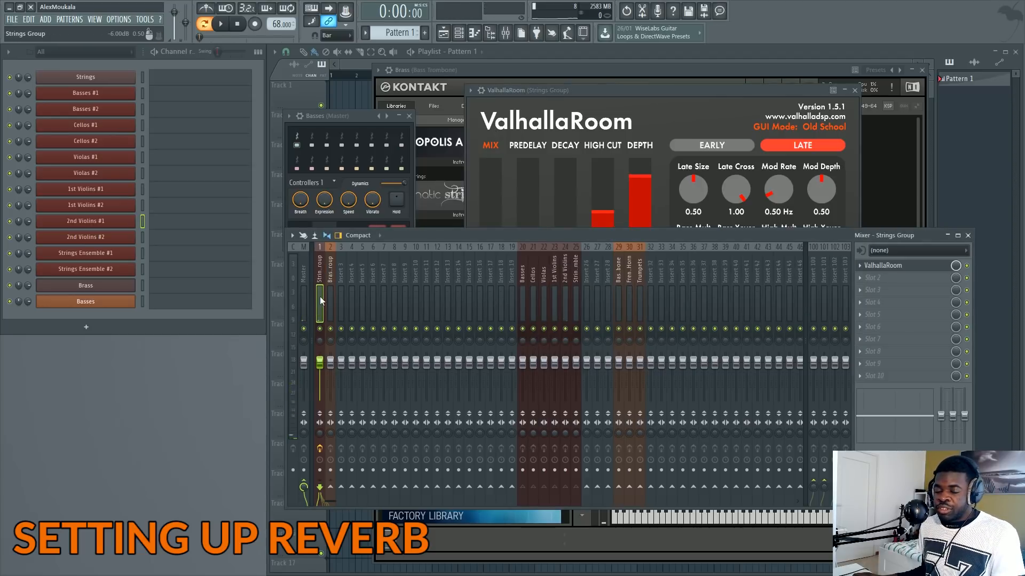
{"action": "left_click", "coordinate": [883, 266]}
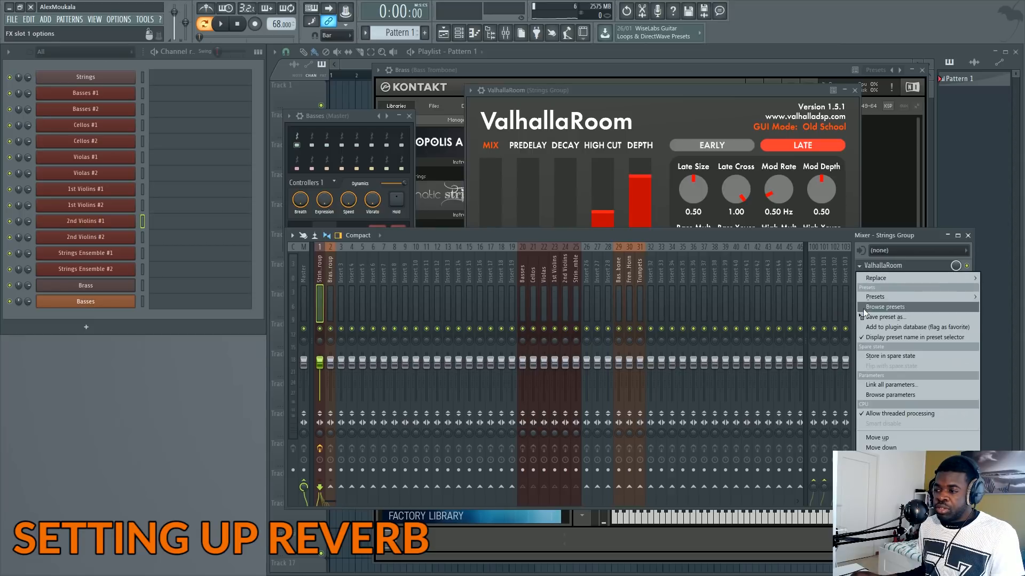
{"action": "left_click_drag", "start_coordinate": [876, 315], "coordinate": [331, 281]}
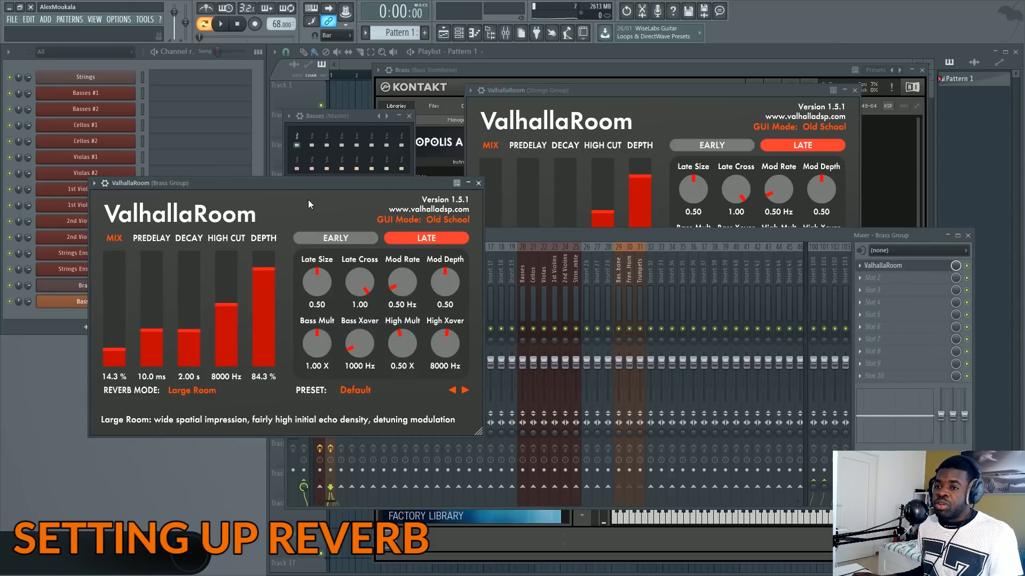
- Set the Brass Group reverb's mix to 15.2 % and close both ValhallaRoom windows
{"action": "left_click_drag", "start_coordinate": [315, 196], "coordinate": [713, 154]}
{"action": "mouse_move", "coordinate": [515, 321]}
{"action": "left_mouse_down"}
{"action": "mouse_move", "coordinate": [517, 285]}
{"action": "mouse_move", "coordinate": [517, 321]}
{"action": "left_mouse_up"}
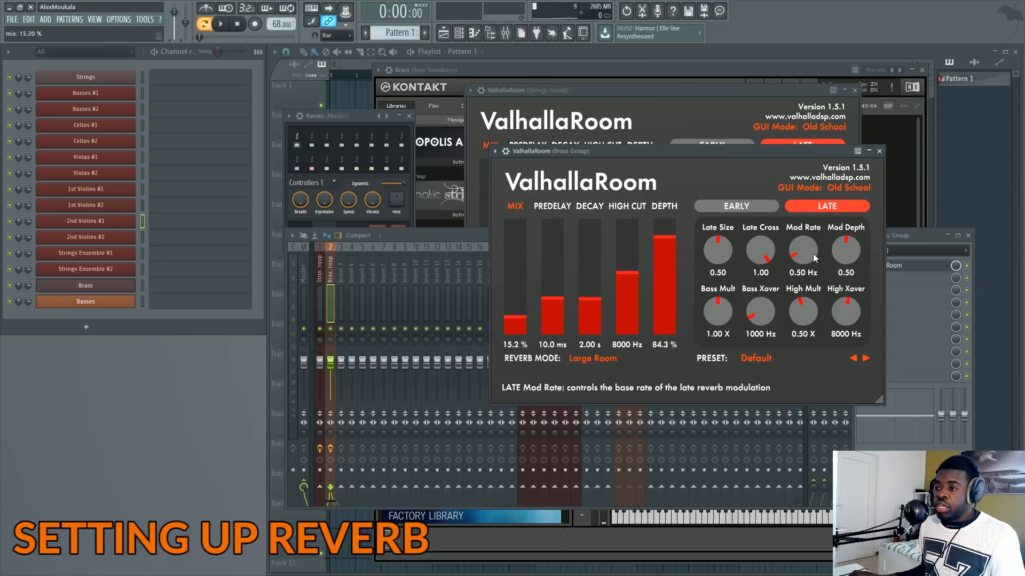
{"action": "left_click", "coordinate": [880, 152]}
{"action": "left_click", "coordinate": [855, 90]}
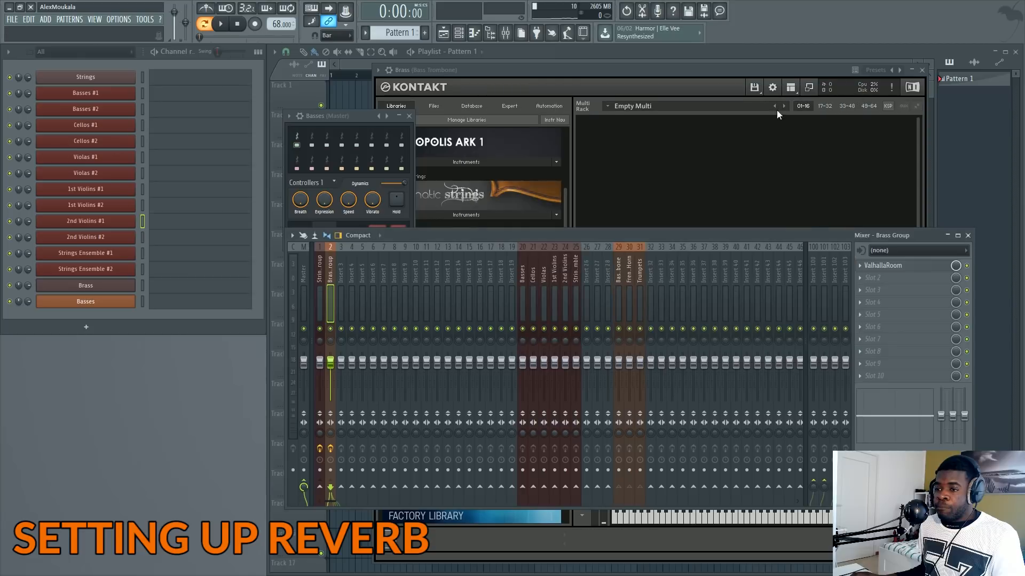
- Remove ValhallaRoom from slot 1 of both the Brass Group and Strings Group tracks
{"action": "right_click", "coordinate": [859, 266]}
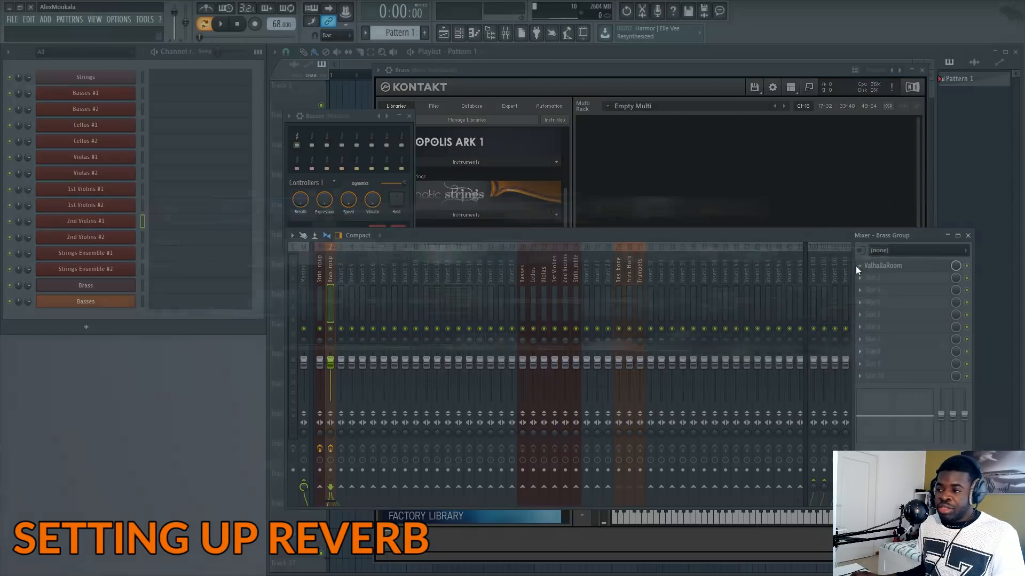
{"action": "left_click", "coordinate": [28, 208]}
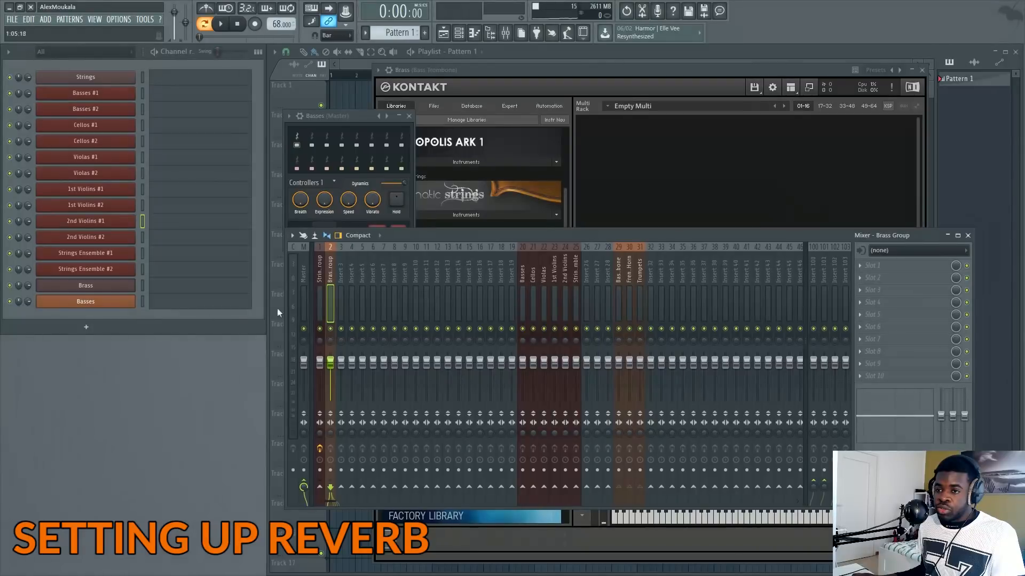
{"action": "left_click", "coordinate": [321, 281]}
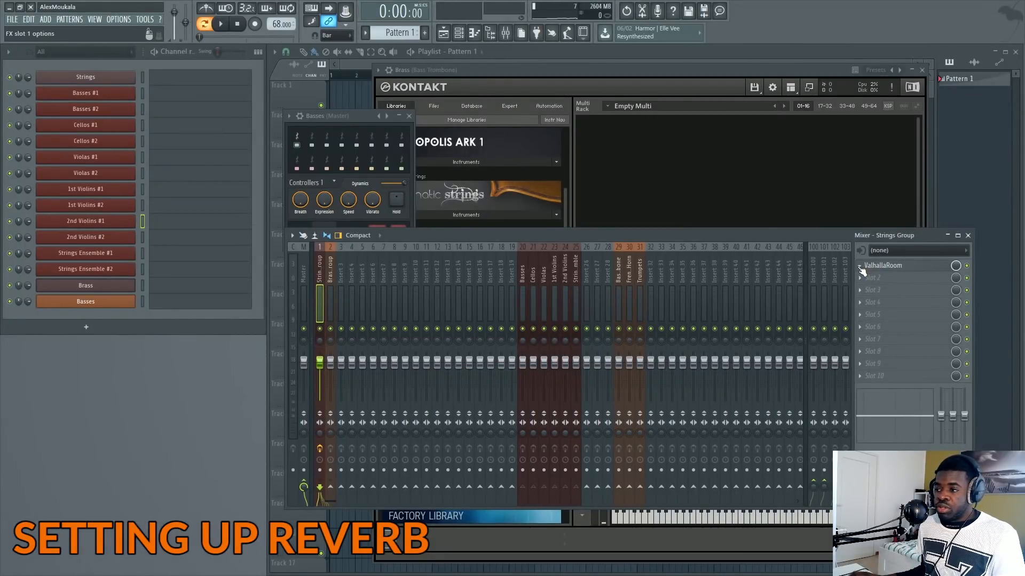
{"action": "key", "text": "alt+p"}
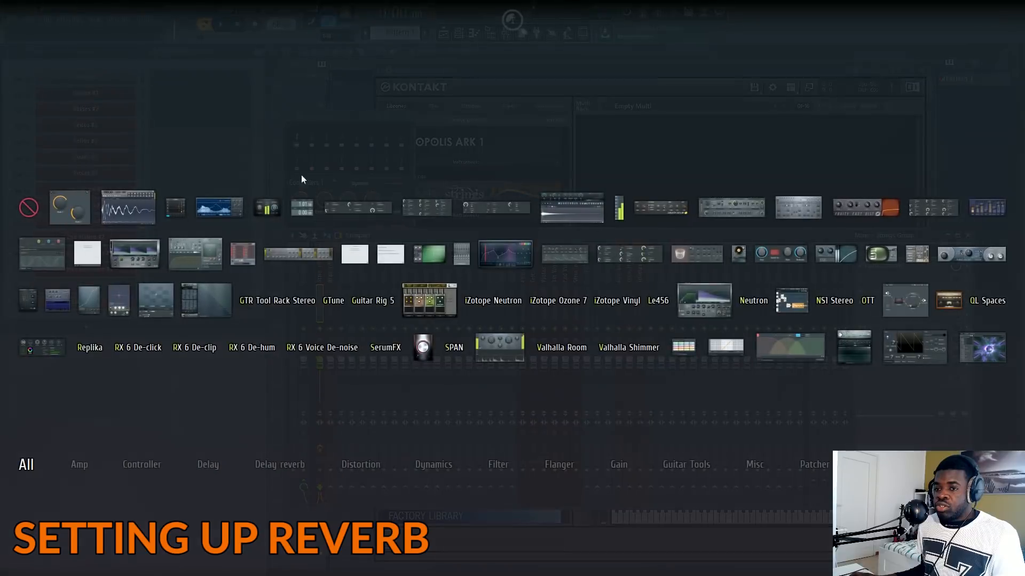
{"action": "left_click", "coordinate": [36, 220]}
- Rename the empty mixer track Insert 5 as Reverb
{"action": "left_click", "coordinate": [370, 278]}
{"action": "left_click", "coordinate": [353, 270]}
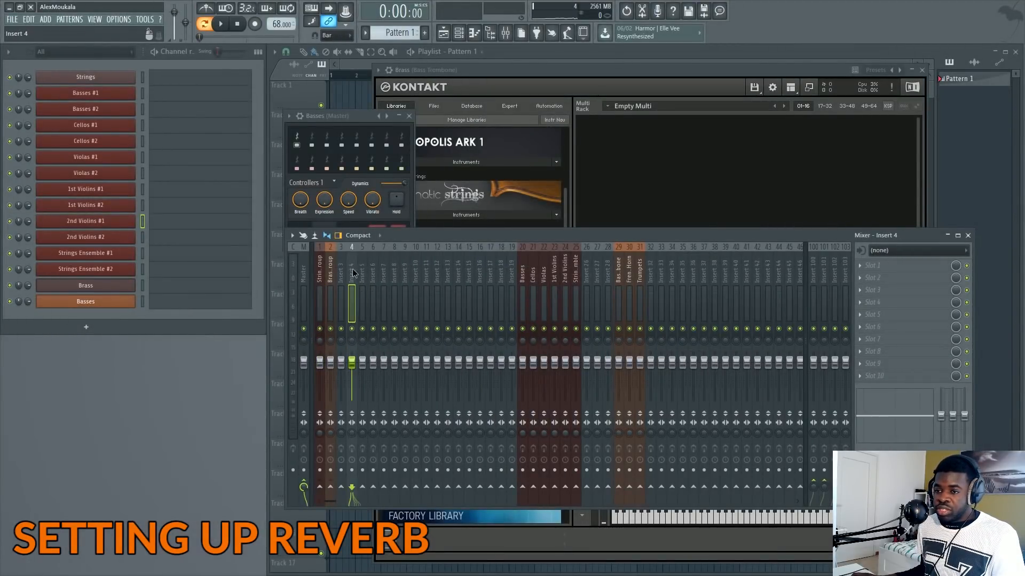
{"action": "left_click", "coordinate": [759, 295]}
{"action": "left_click", "coordinate": [360, 270]}
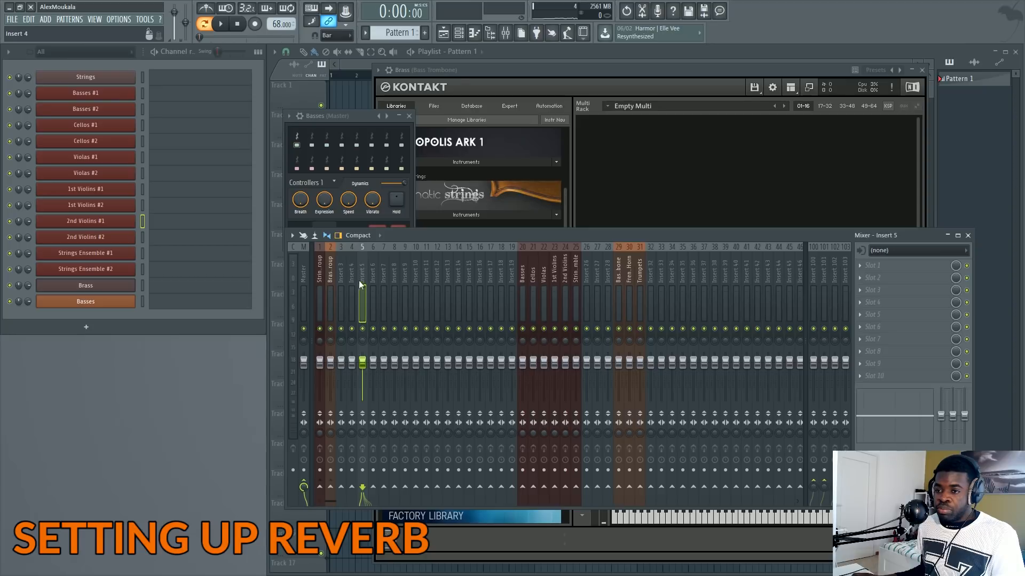
{"action": "key", "text": "F2"}
{"action": "type", "text": "Reverb"}
{"action": "key", "text": "Return"}
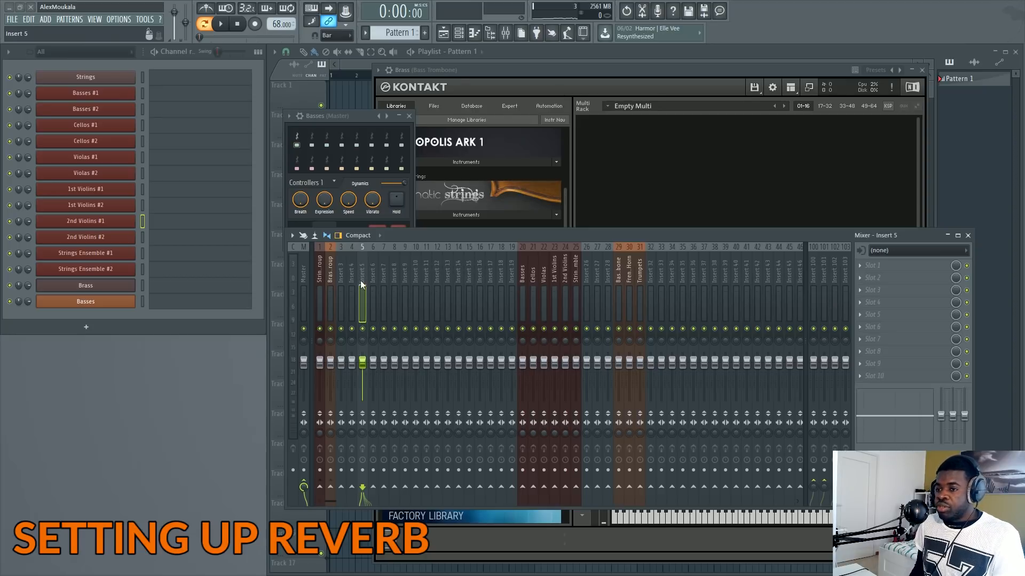
- Dock the Reverb track to the right side of the mixer
{"action": "right_click", "coordinate": [360, 280]}
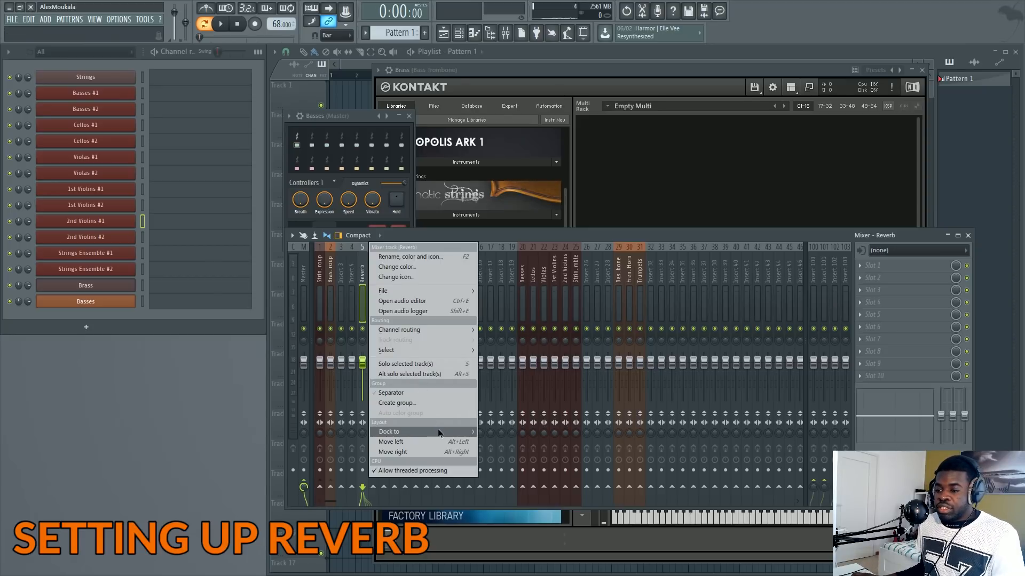
{"action": "mouse_move", "coordinate": [438, 429]}
{"action": "left_click", "coordinate": [496, 452]}
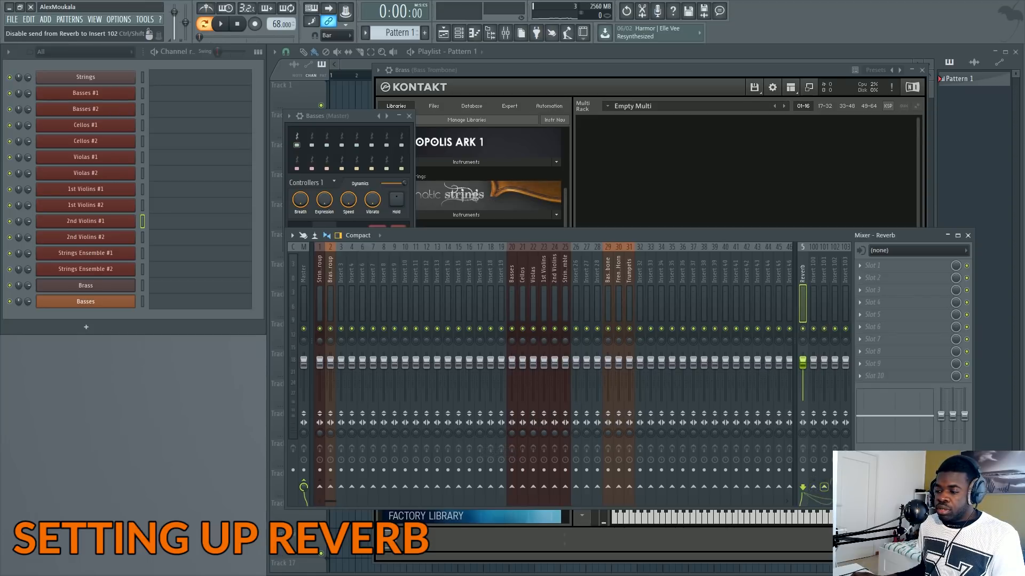
- Add Valhalla Room to slot 1 of the Reverb track, lock its mix at 100 %, and close the plugin window
{"action": "key", "text": "F8"}
{"action": "type", "text": "valha"}
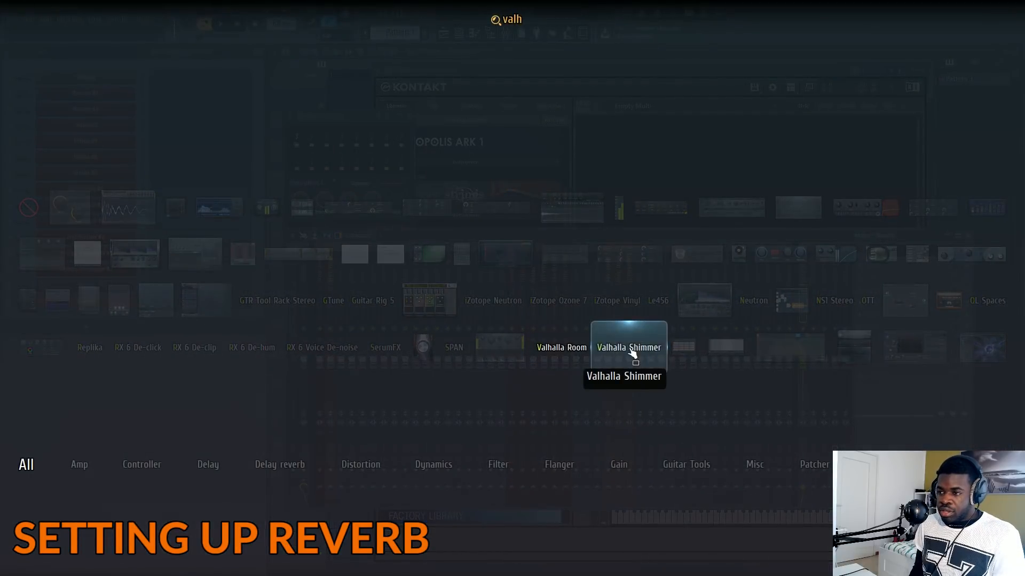
{"action": "left_click", "coordinate": [561, 351]}
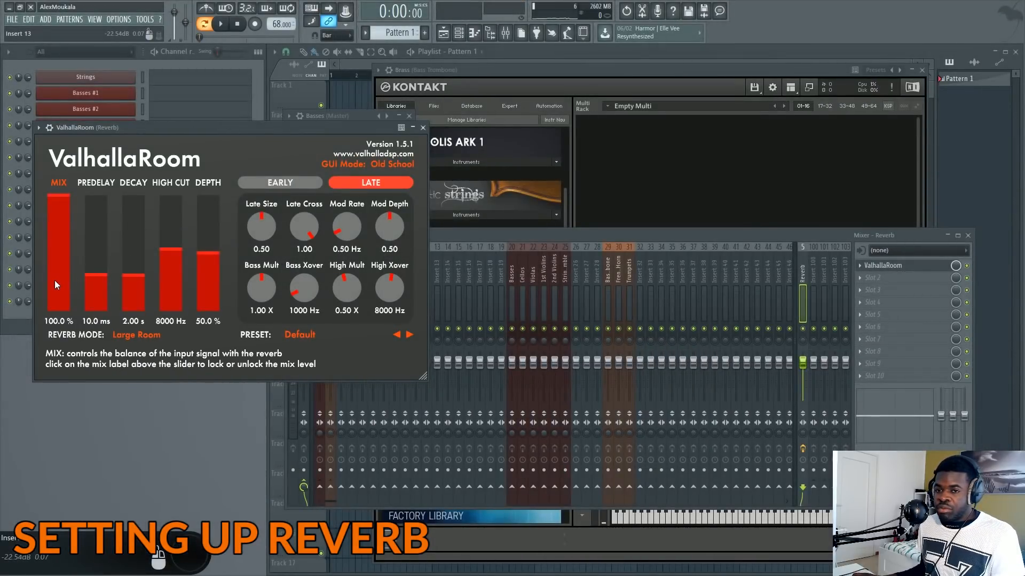
{"action": "left_click_drag", "start_coordinate": [54, 280], "coordinate": [72, 183]}
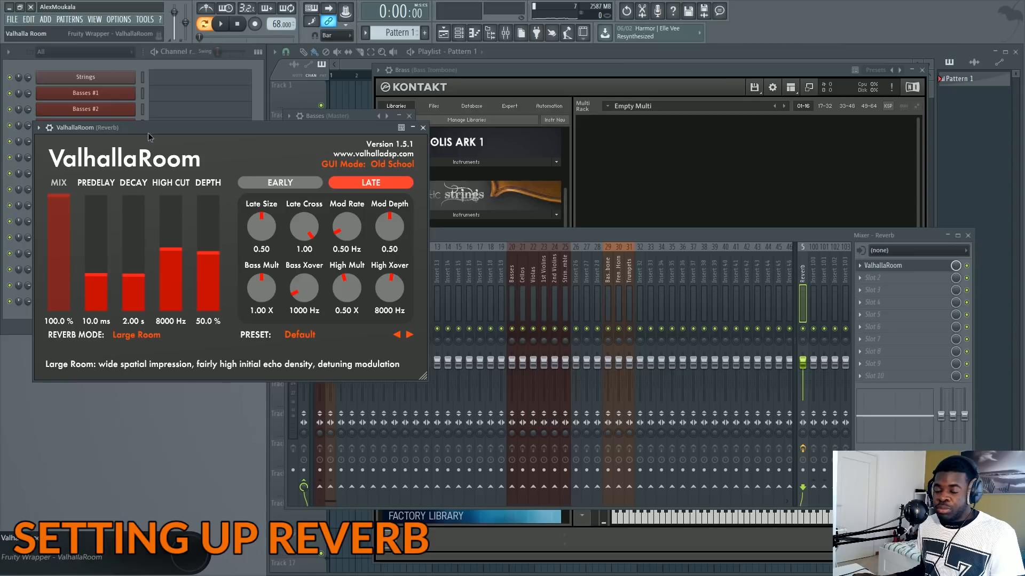
{"action": "left_click_drag", "start_coordinate": [148, 129], "coordinate": [540, 67]}
{"action": "left_click", "coordinate": [814, 65]}
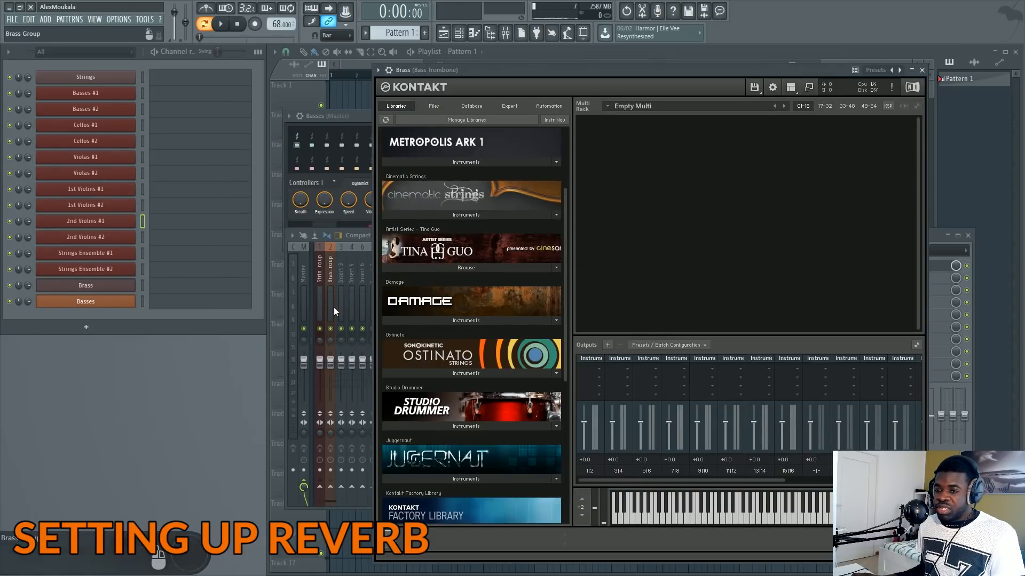
- Close all open plugin windows and bring back the mixer with the Reverb track selected
{"action": "left_click", "coordinate": [352, 298]}
{"action": "left_click", "coordinate": [804, 274]}
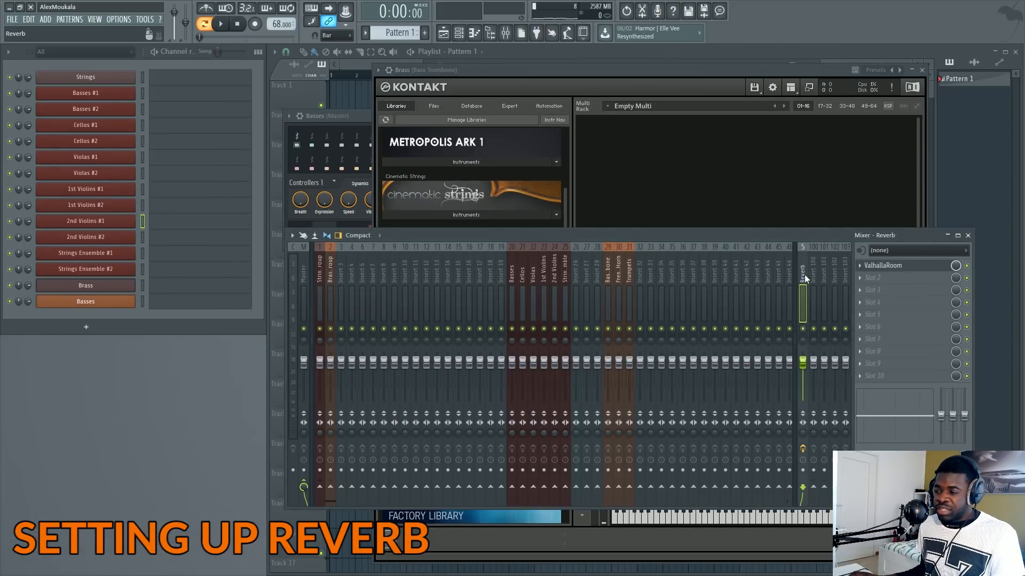
{"action": "key", "text": "F12"}
{"action": "key", "text": "F9"}
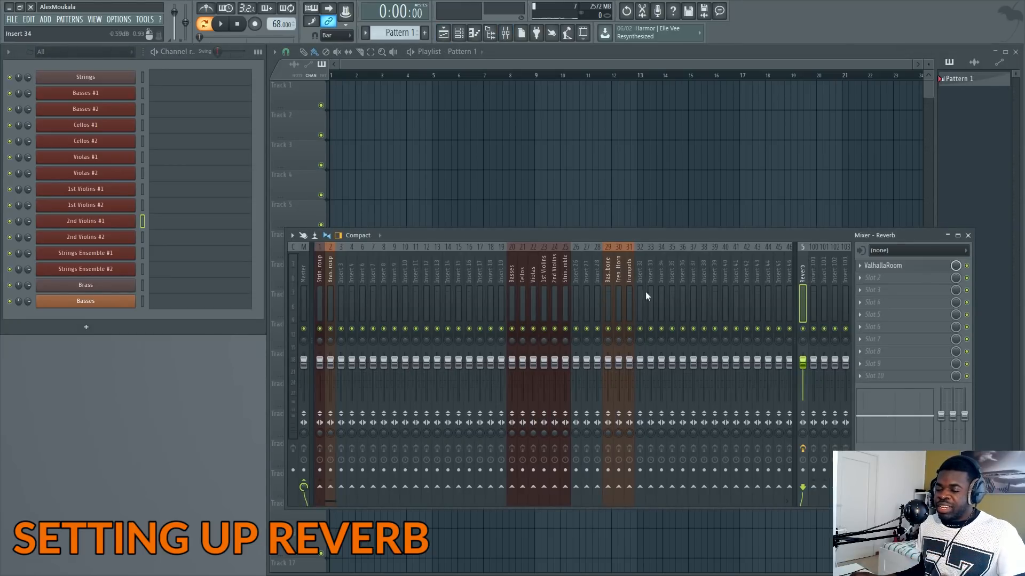
- Move the mixer higher on the screen and add a send from the Strings Group track to the Reverb track
{"action": "left_click", "coordinate": [319, 272]}
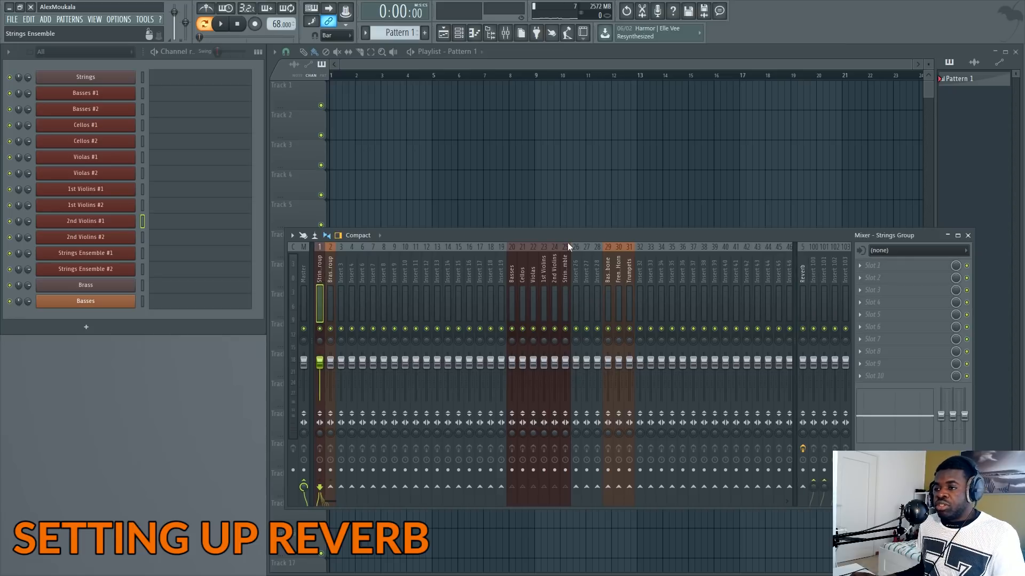
{"action": "left_click_drag", "start_coordinate": [568, 241], "coordinate": [556, 190]}
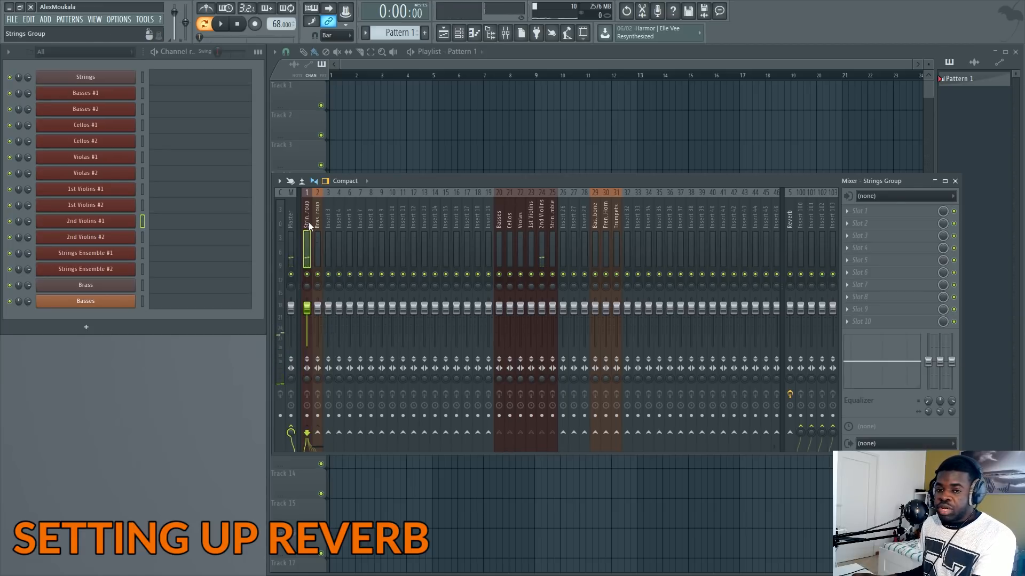
{"action": "left_click", "coordinate": [790, 432]}
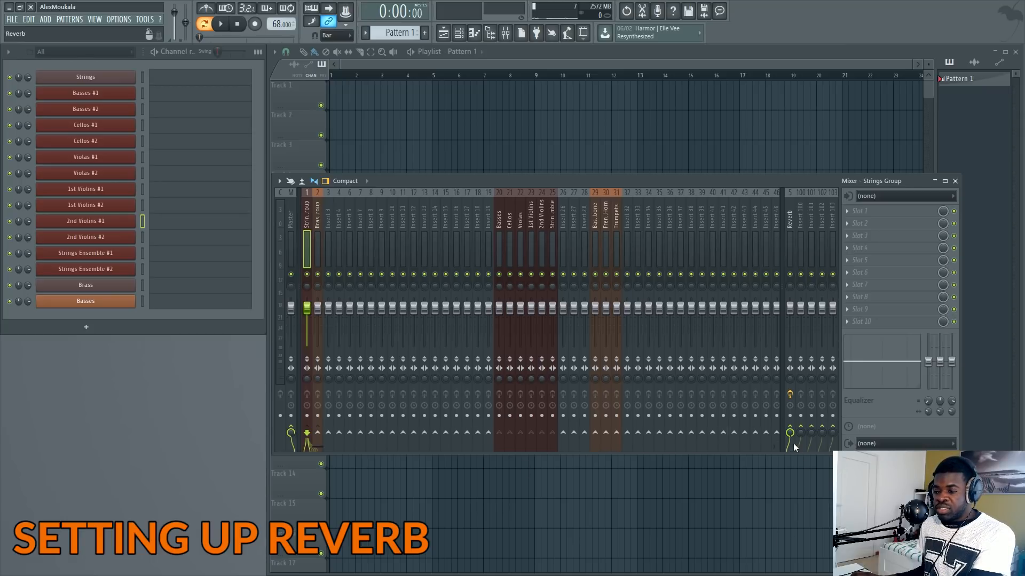
- Try routing the Strings Group only through the Reverb track by switching off its send to the Master
{"action": "left_click", "coordinate": [791, 220]}
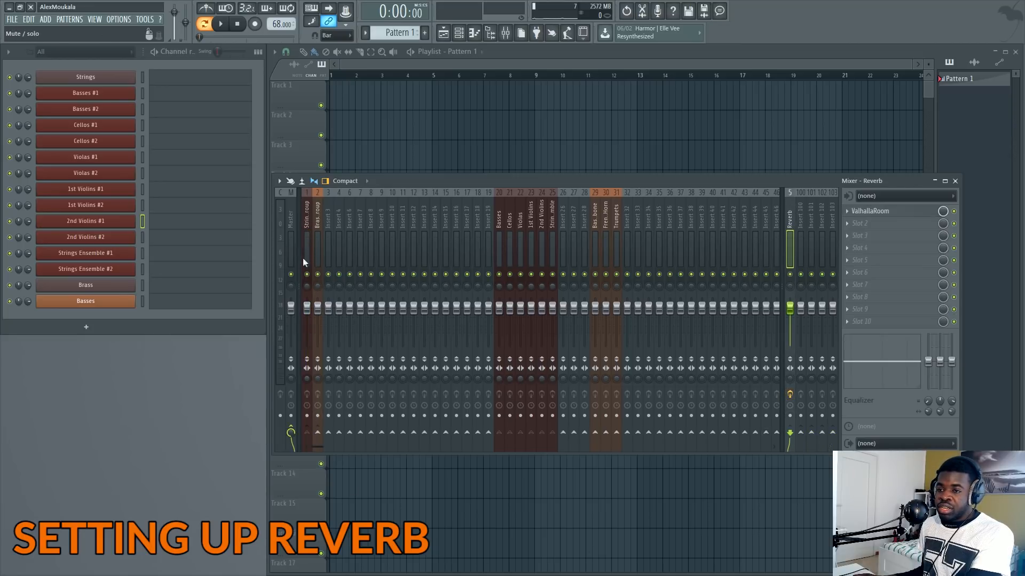
{"action": "left_click", "coordinate": [306, 222]}
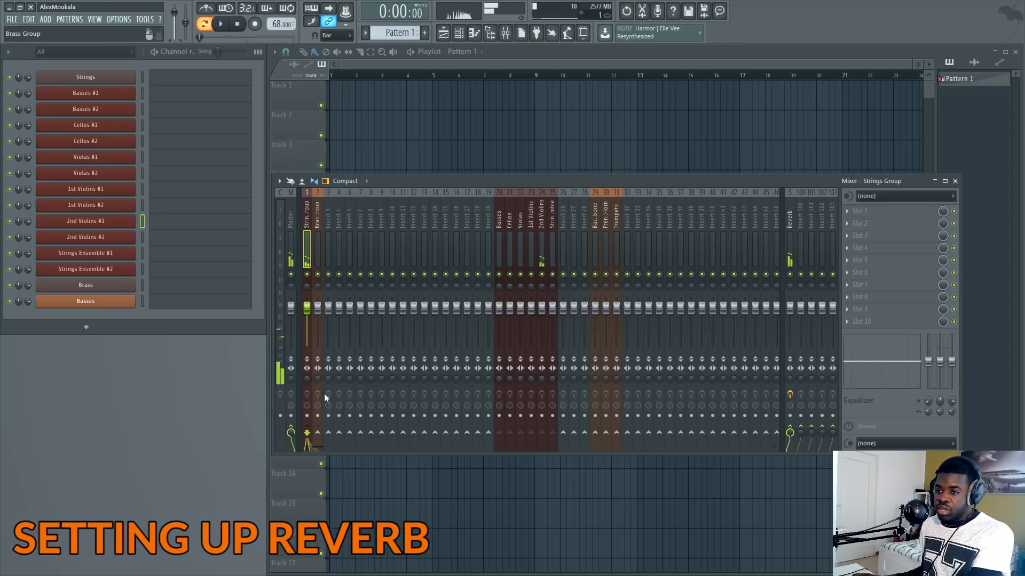
{"action": "left_click", "coordinate": [291, 426]}
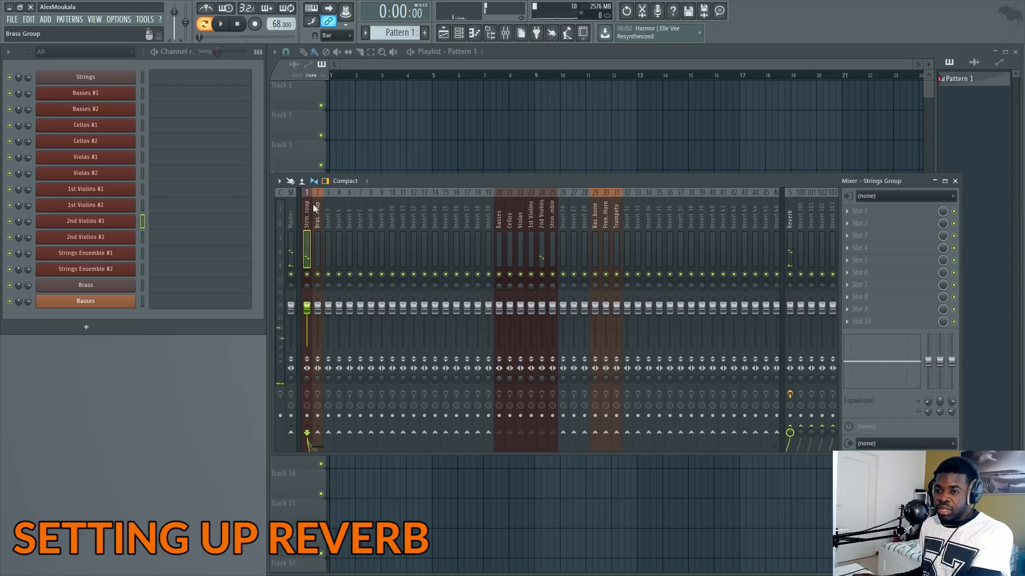
{"action": "left_click", "coordinate": [789, 243]}
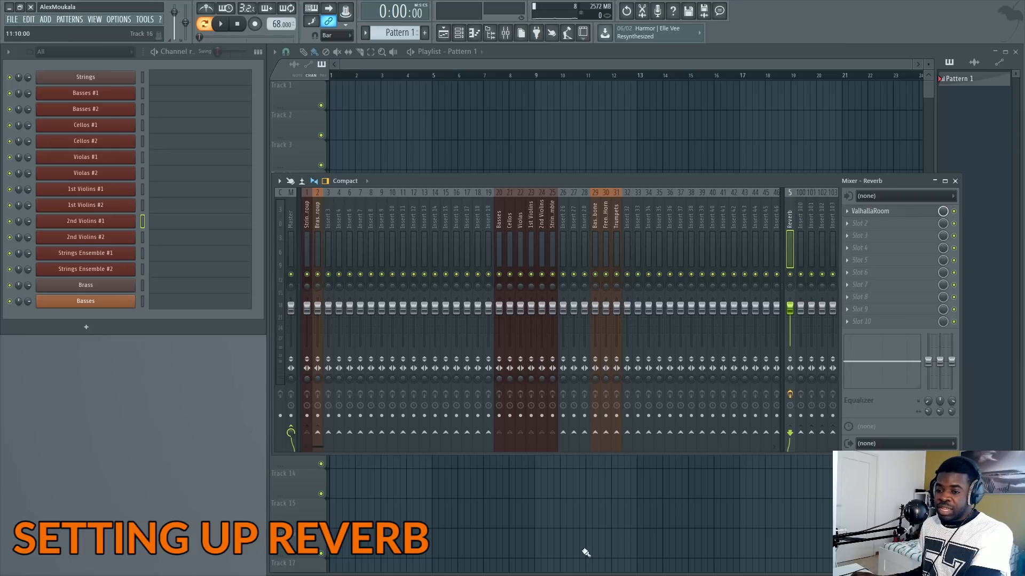
{"action": "left_click", "coordinate": [305, 235]}
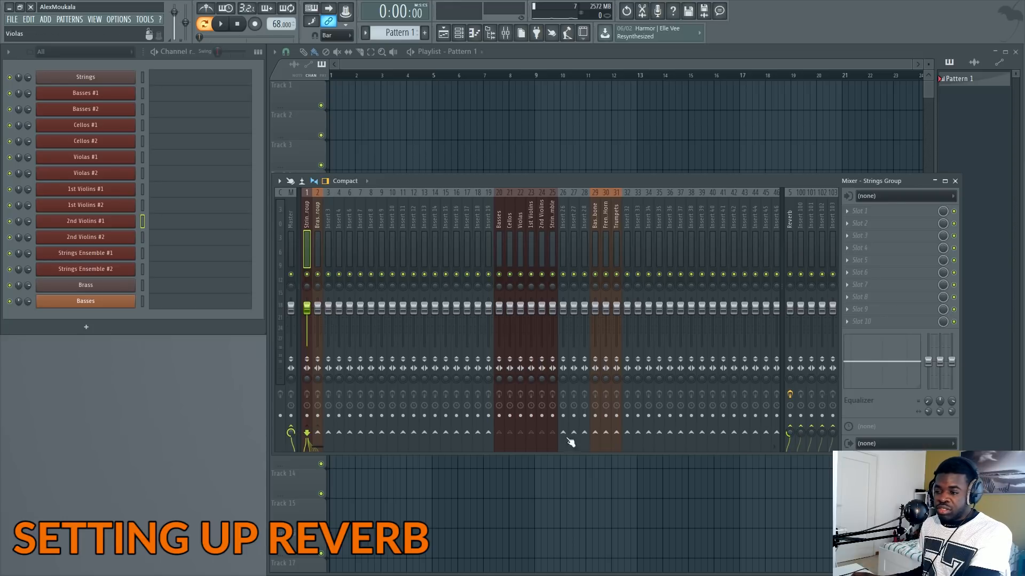
- Balance the Strings Group's sends by reducing its level to the Reverb track and resetting its Master send
{"action": "left_click_drag", "start_coordinate": [790, 433], "coordinate": [790, 419]}
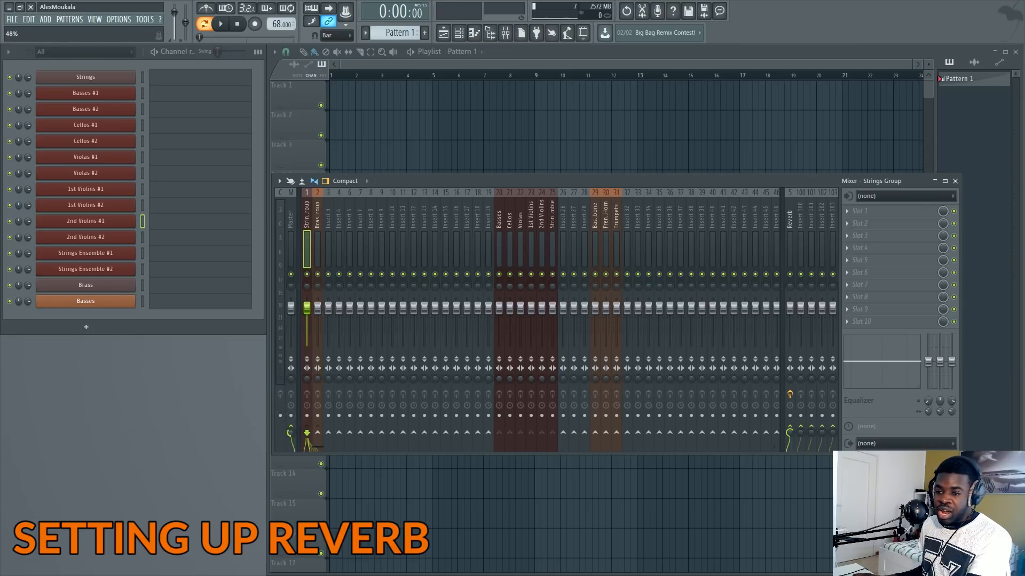
{"action": "right_click", "coordinate": [289, 433]}
{"action": "left_click", "coordinate": [304, 420]}
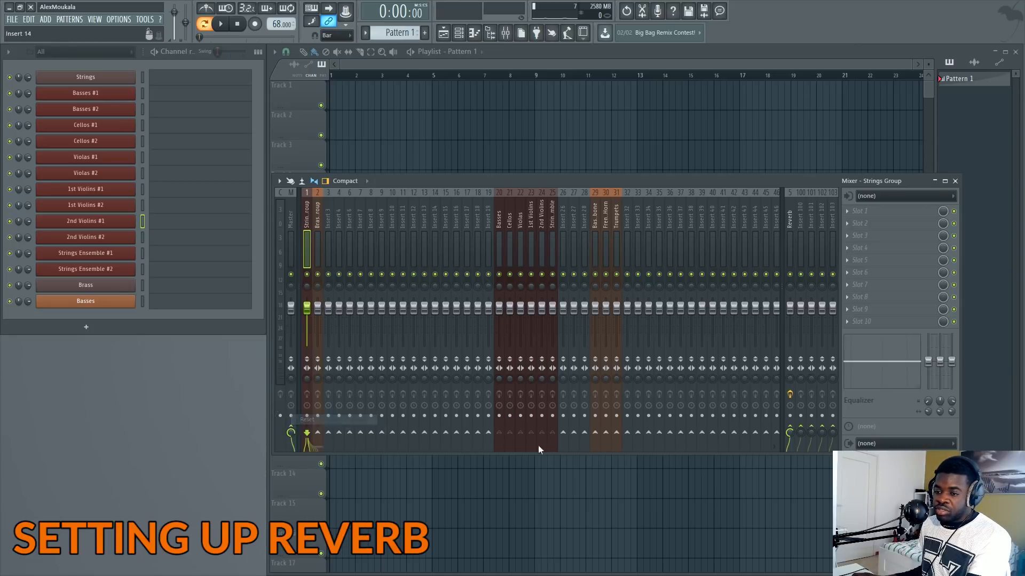
{"action": "left_click", "coordinate": [767, 433]}
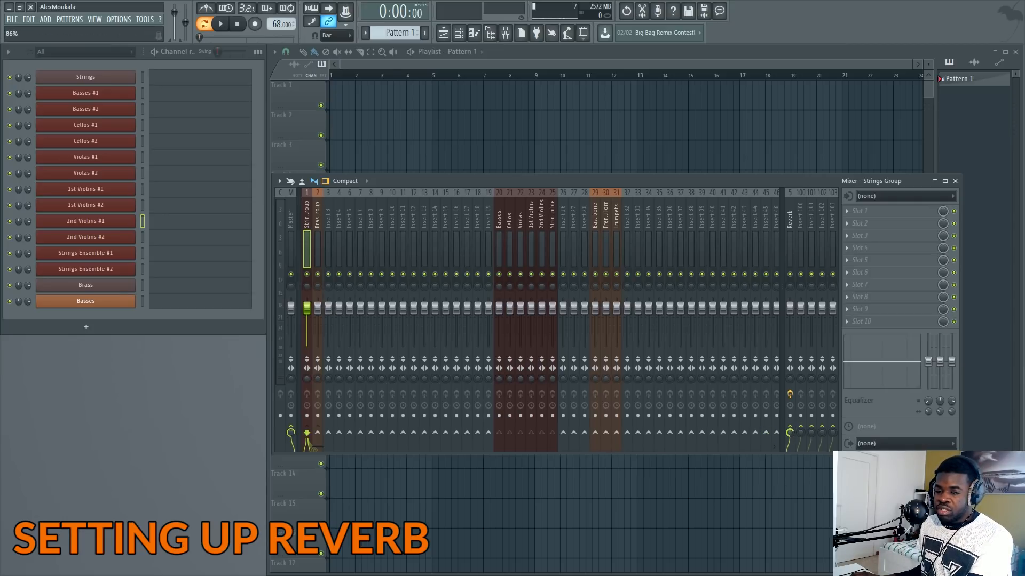
{"action": "right_click", "coordinate": [291, 432]}
{"action": "left_click", "coordinate": [306, 420]}
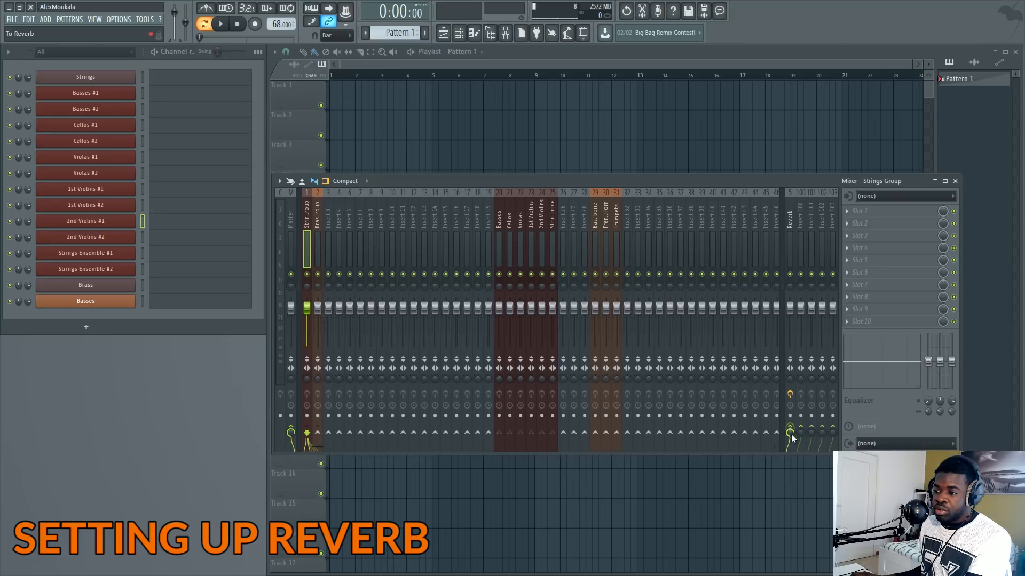
{"action": "left_click_drag", "start_coordinate": [790, 433], "coordinate": [790, 429]}
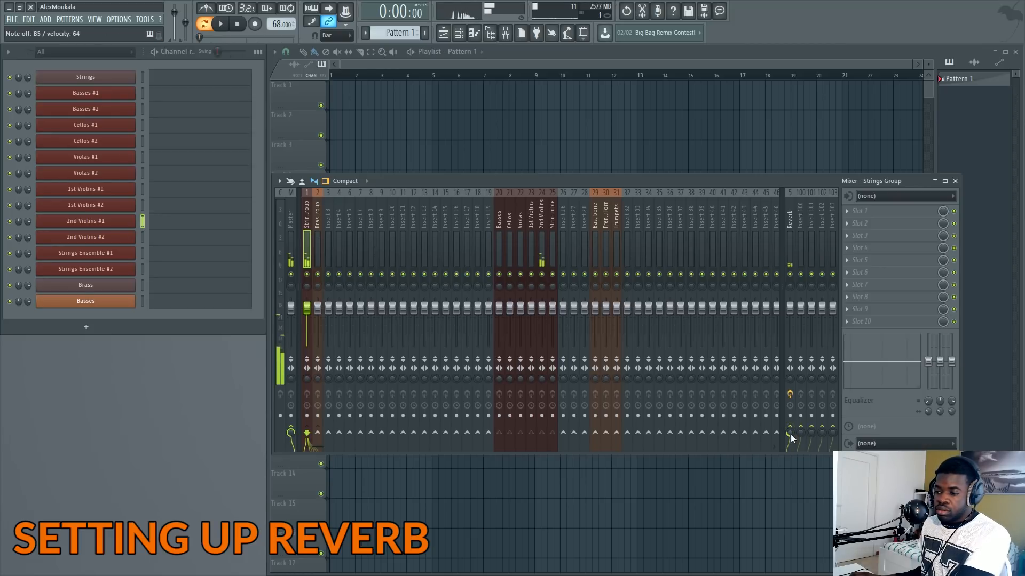
{"action": "left_click_drag", "start_coordinate": [790, 434], "coordinate": [790, 418]}
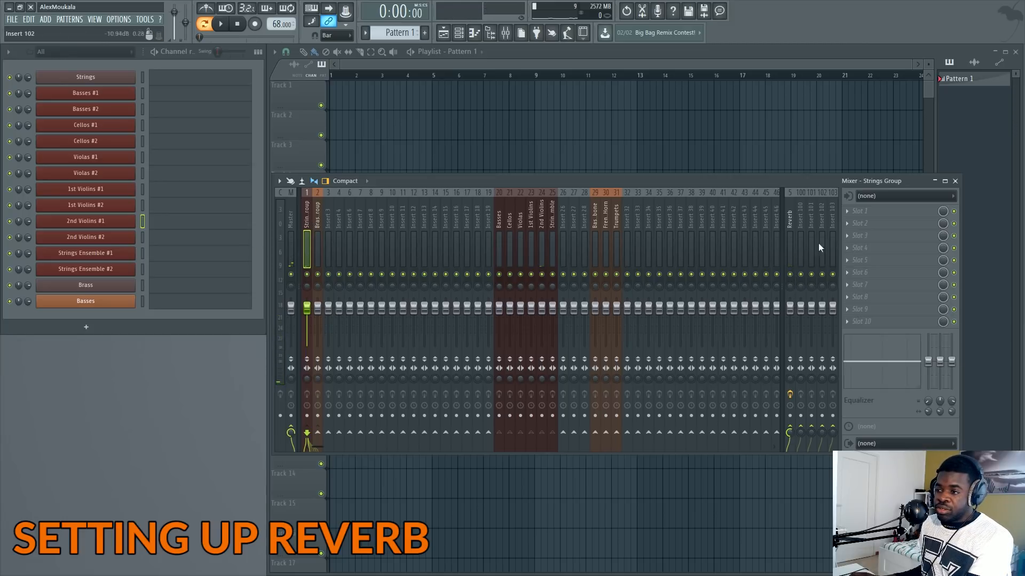
- Add a send from the Brass Group track to the Reverb track at a reduced level
{"action": "left_click", "coordinate": [321, 224]}
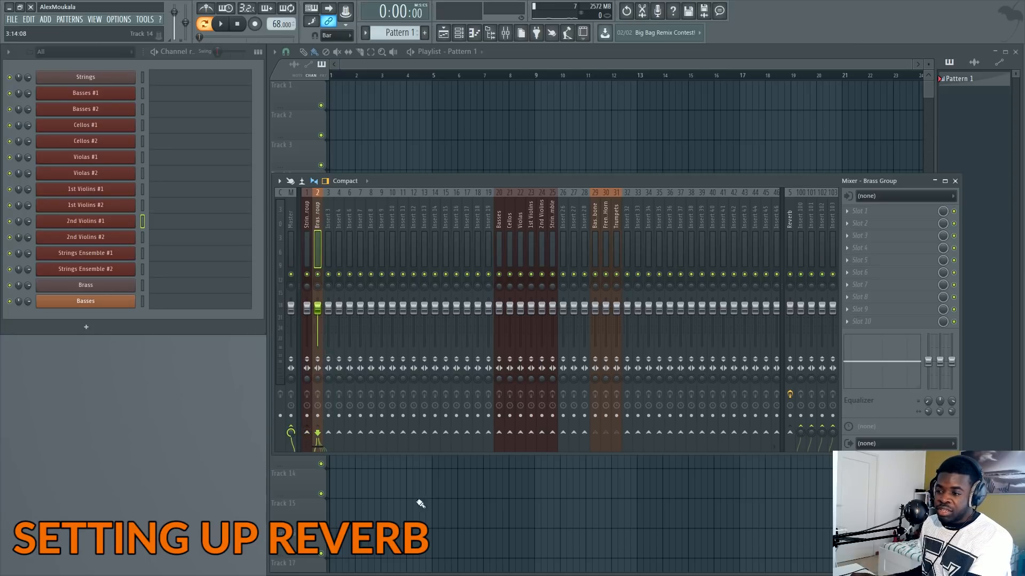
{"action": "left_click", "coordinate": [790, 433]}
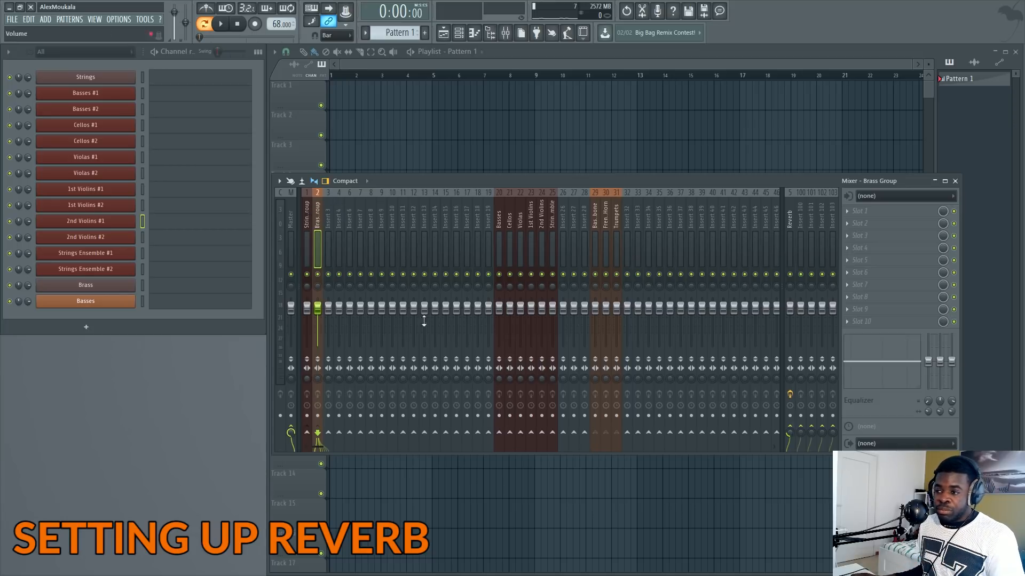
- Open ValhallaRoom from the Reverb track and move the mixer lower on the screen
{"action": "left_click", "coordinate": [789, 217]}
{"action": "left_click", "coordinate": [906, 212]}
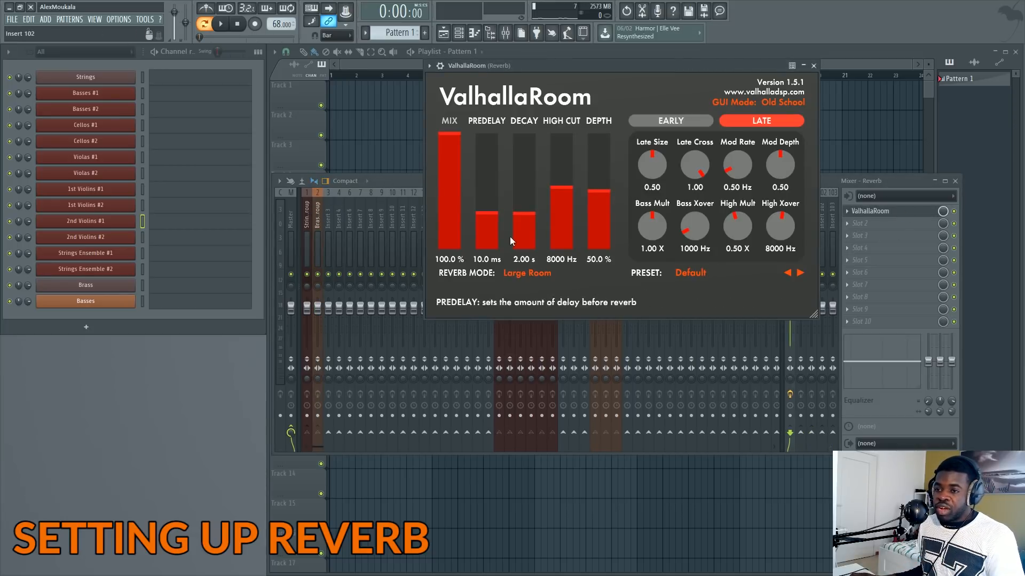
{"action": "left_click_drag", "start_coordinate": [394, 188], "coordinate": [382, 239]}
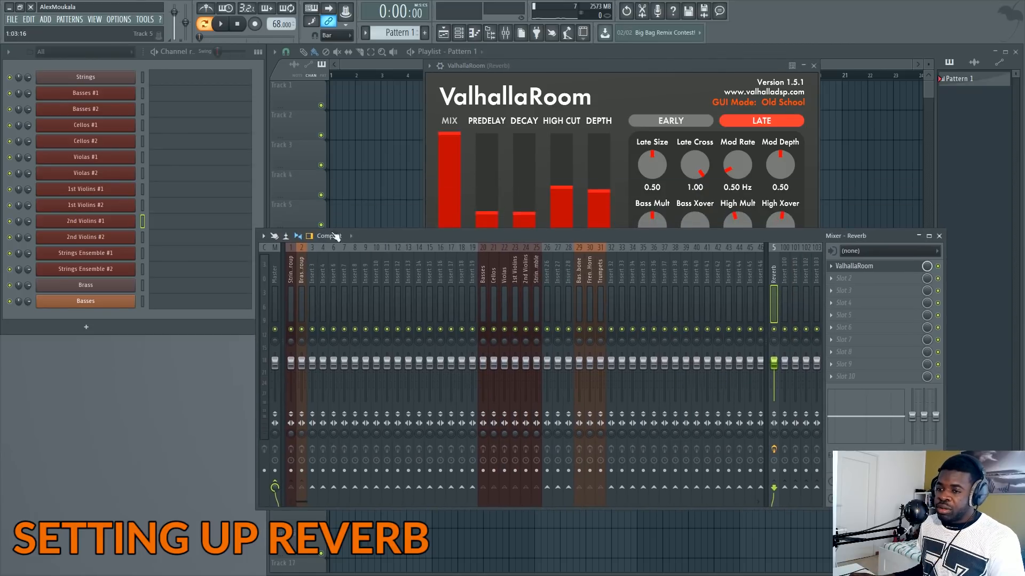
- Examine how the Strings Group and Brass Group tracks are each routed and how much they send to the Reverb track
{"action": "left_click_drag", "start_coordinate": [584, 70], "coordinate": [564, 70]}
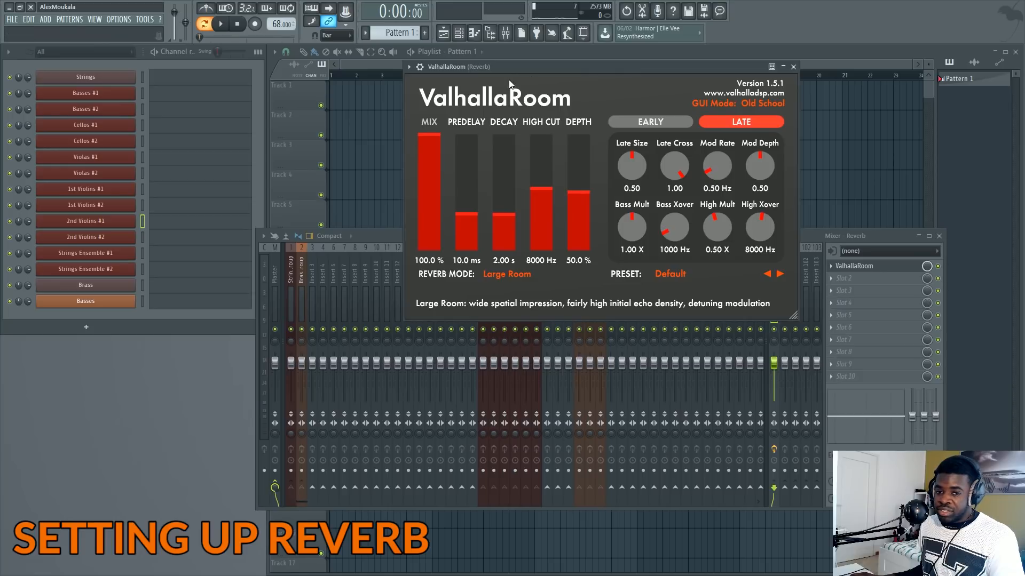
{"action": "left_click", "coordinate": [300, 280]}
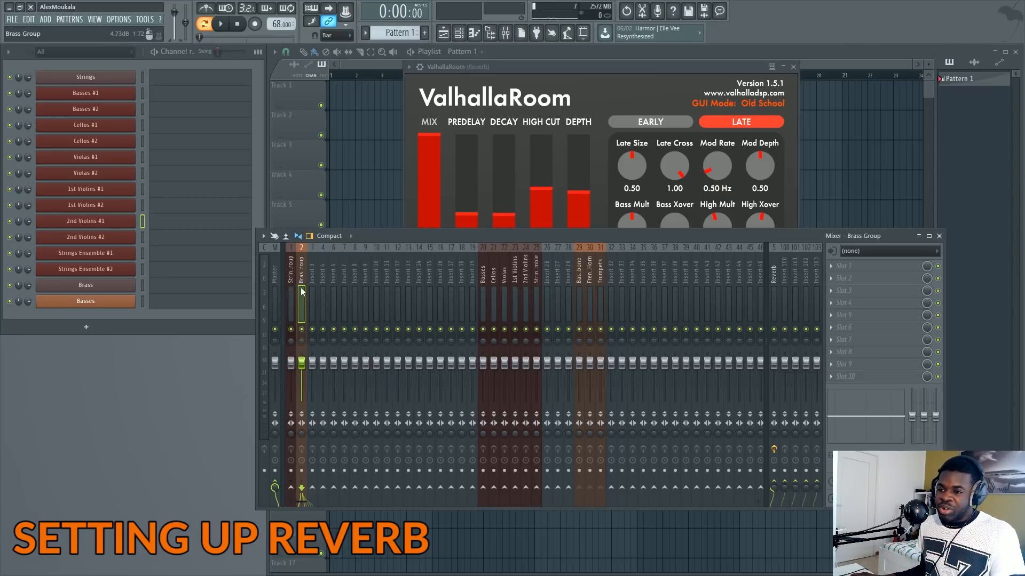
{"action": "left_click", "coordinate": [292, 275]}
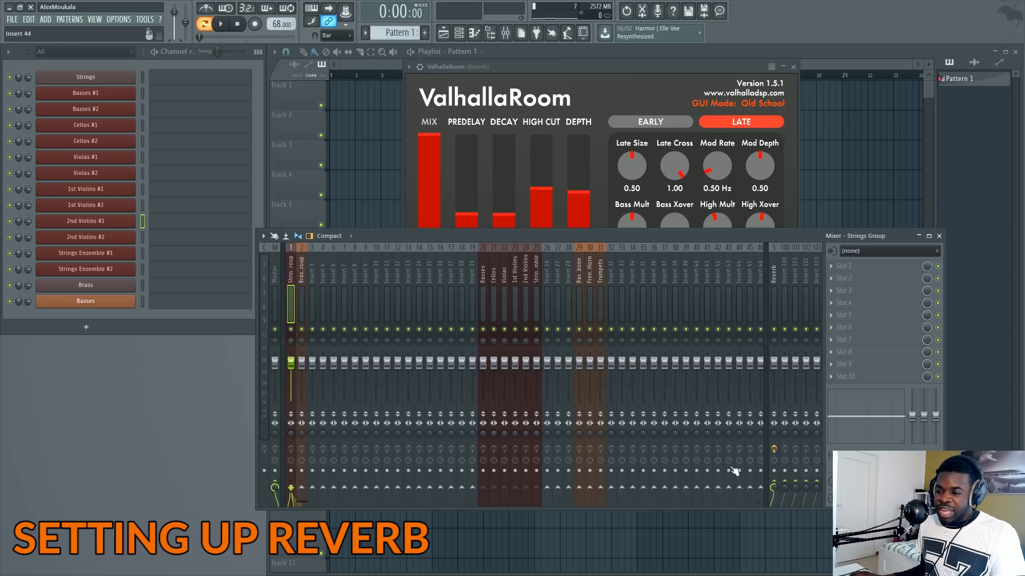
{"action": "left_click", "coordinate": [304, 283]}
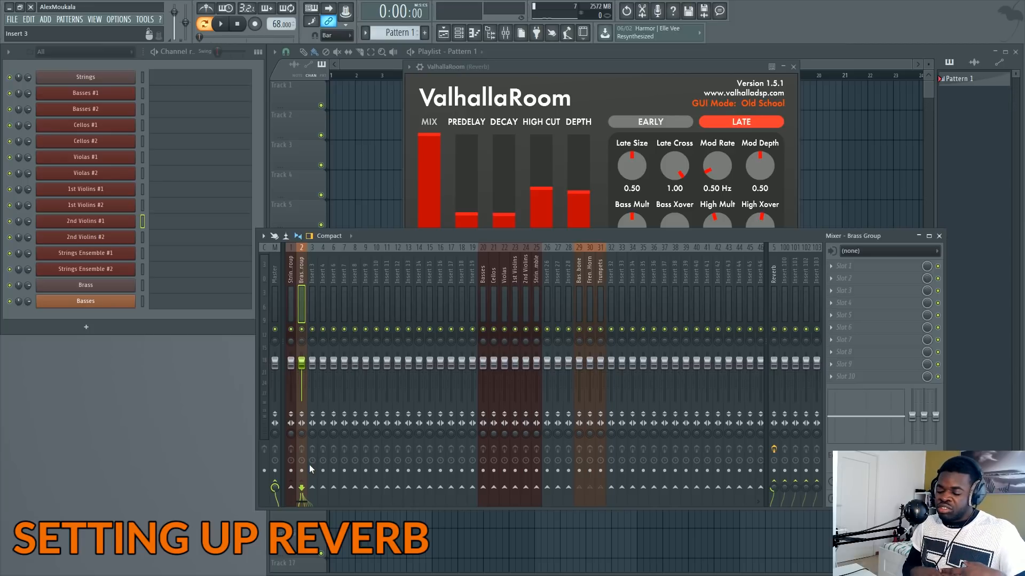
{"action": "left_click", "coordinate": [288, 288]}
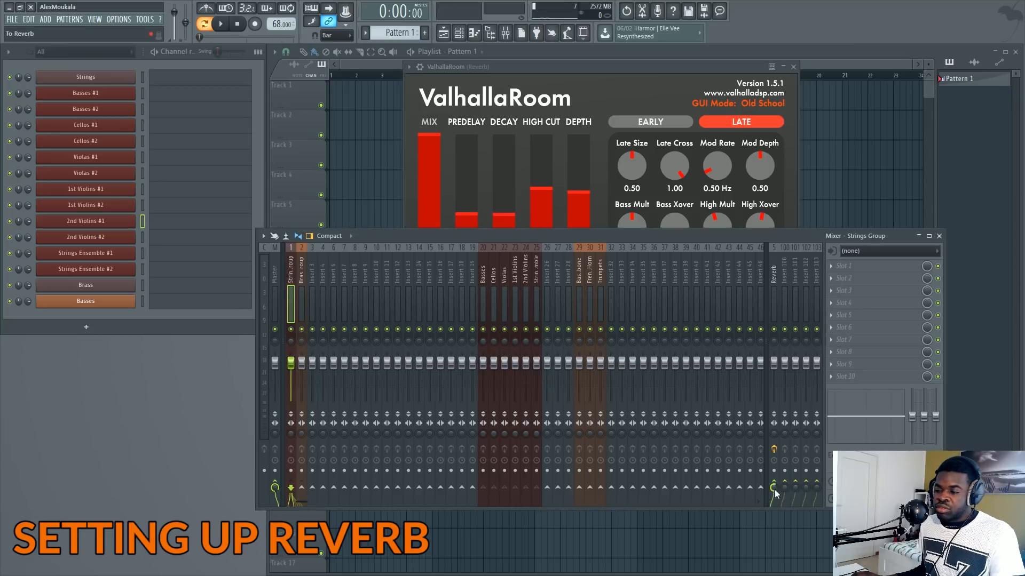
{"action": "left_click", "coordinate": [315, 297]}
{"action": "left_click", "coordinate": [302, 299]}
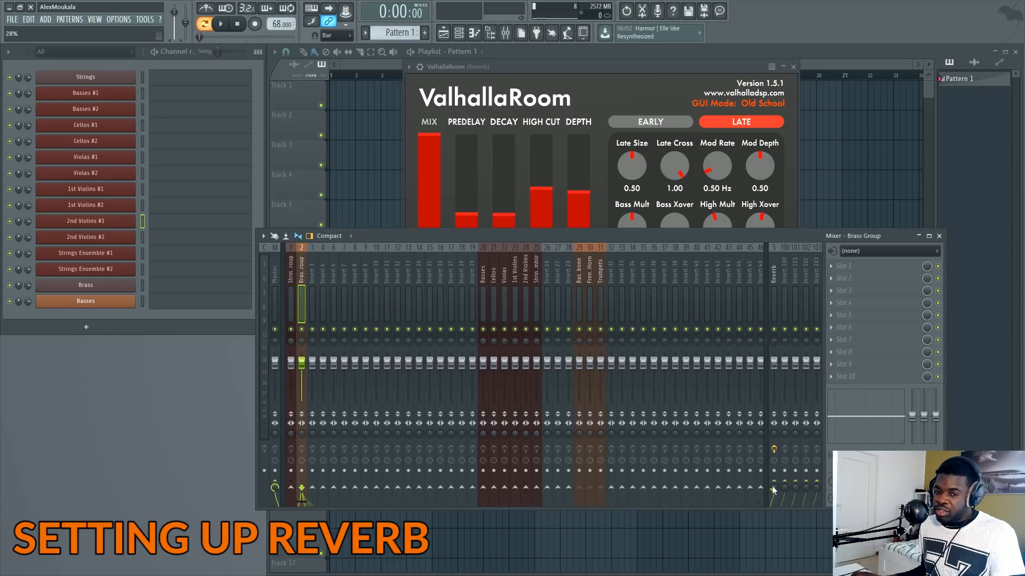
{"action": "left_click_drag", "start_coordinate": [303, 288], "coordinate": [408, 290]}
{"action": "left_click", "coordinate": [313, 283]}
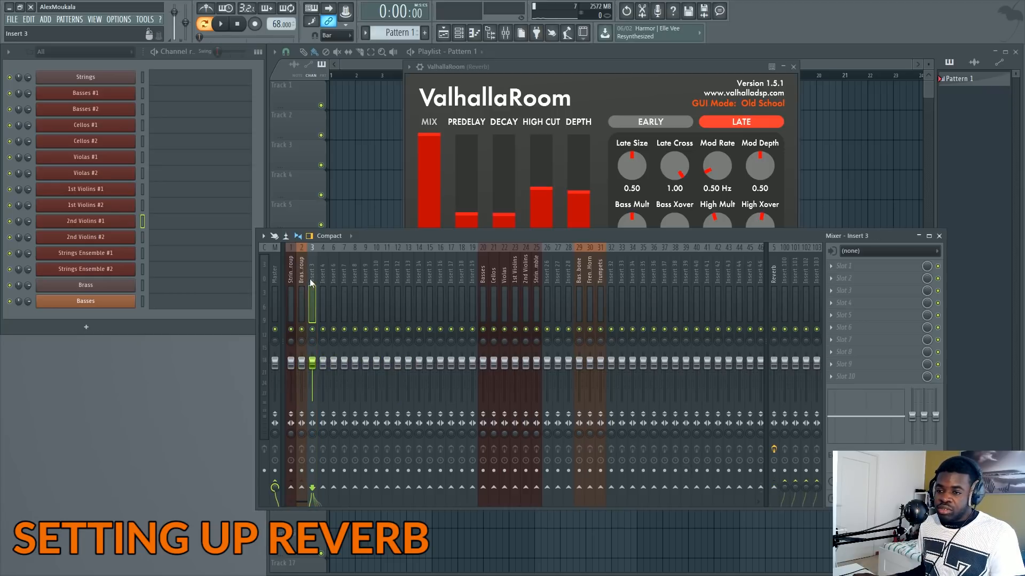
{"action": "left_click_drag", "start_coordinate": [292, 282], "coordinate": [377, 290]}
{"action": "left_click", "coordinate": [374, 293]}
{"action": "left_click", "coordinate": [302, 289]}
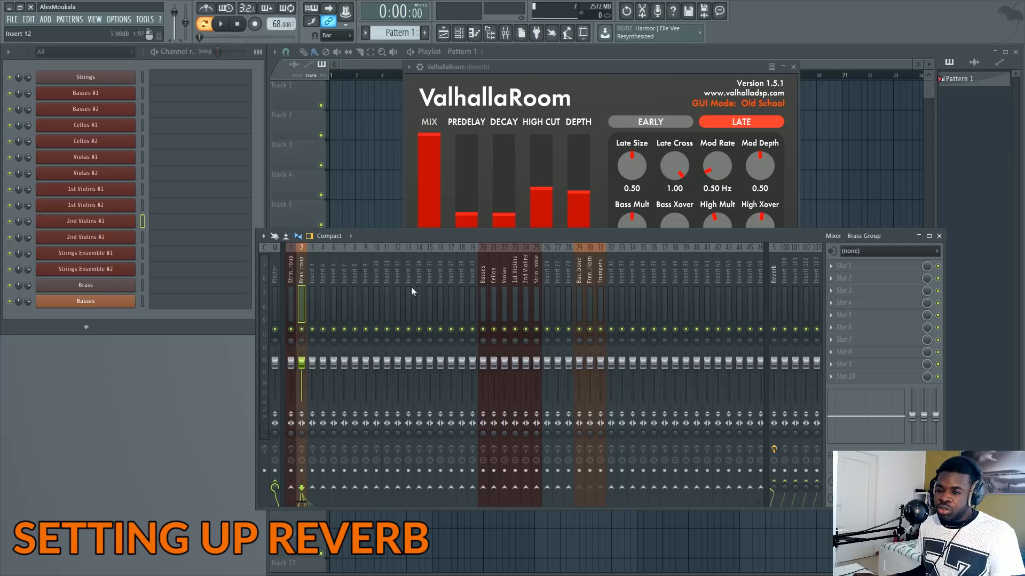
{"action": "key", "text": "F8"}
{"action": "left_click", "coordinate": [159, 313]}
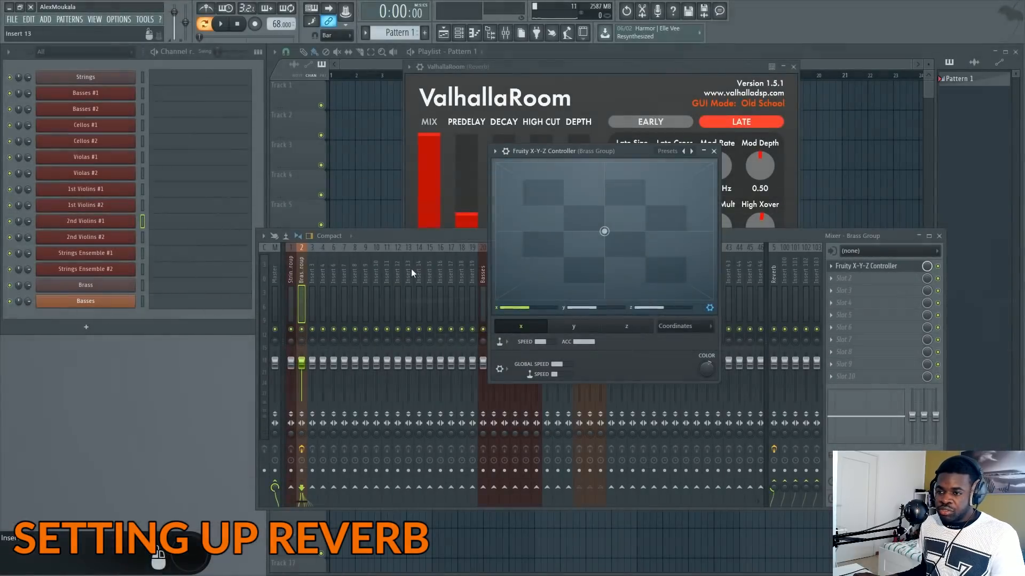
{"action": "mouse_move", "coordinate": [605, 232]}
{"action": "left_mouse_down"}
{"action": "mouse_move", "coordinate": [630, 281]}
{"action": "mouse_move", "coordinate": [632, 248]}
{"action": "mouse_move", "coordinate": [611, 222]}
{"action": "mouse_move", "coordinate": [598, 268]}
{"action": "mouse_move", "coordinate": [611, 255]}
{"action": "mouse_move", "coordinate": [588, 243]}
{"action": "mouse_move", "coordinate": [599, 274]}
{"action": "mouse_move", "coordinate": [610, 270]}
{"action": "left_mouse_up"}
{"action": "left_click", "coordinate": [714, 151]}
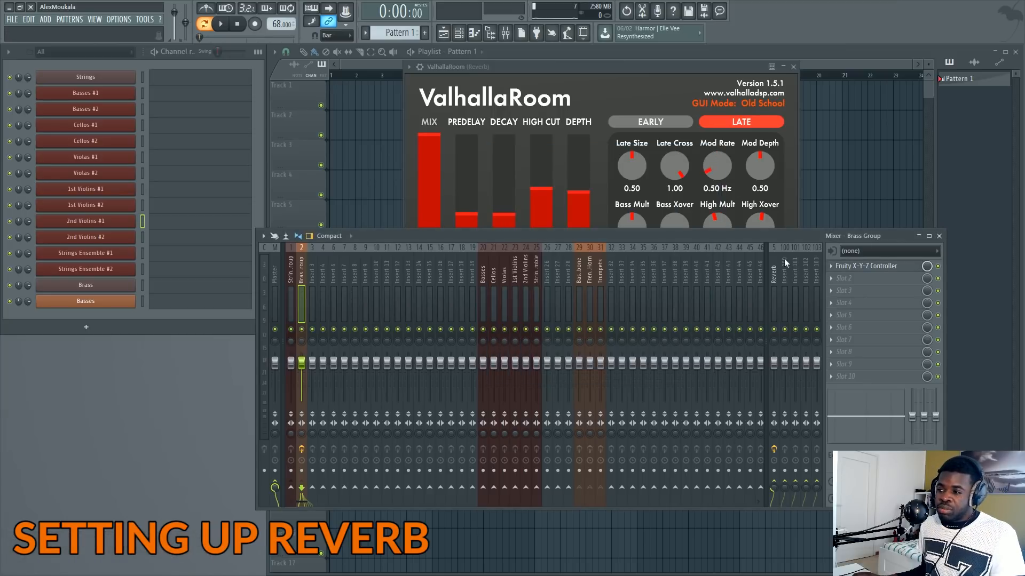
{"action": "key", "text": "alt+p"}
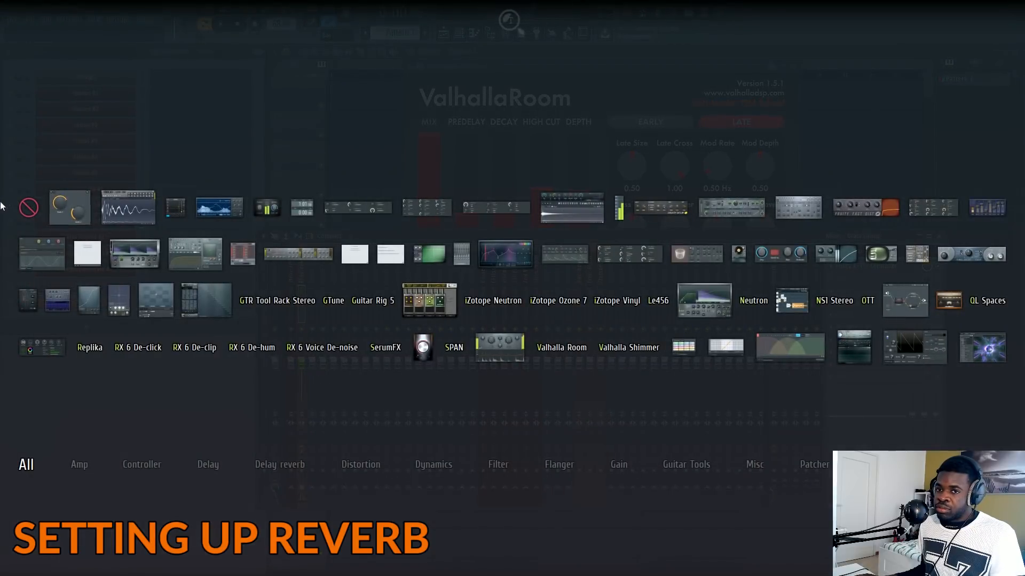
{"action": "left_click", "coordinate": [28, 207]}
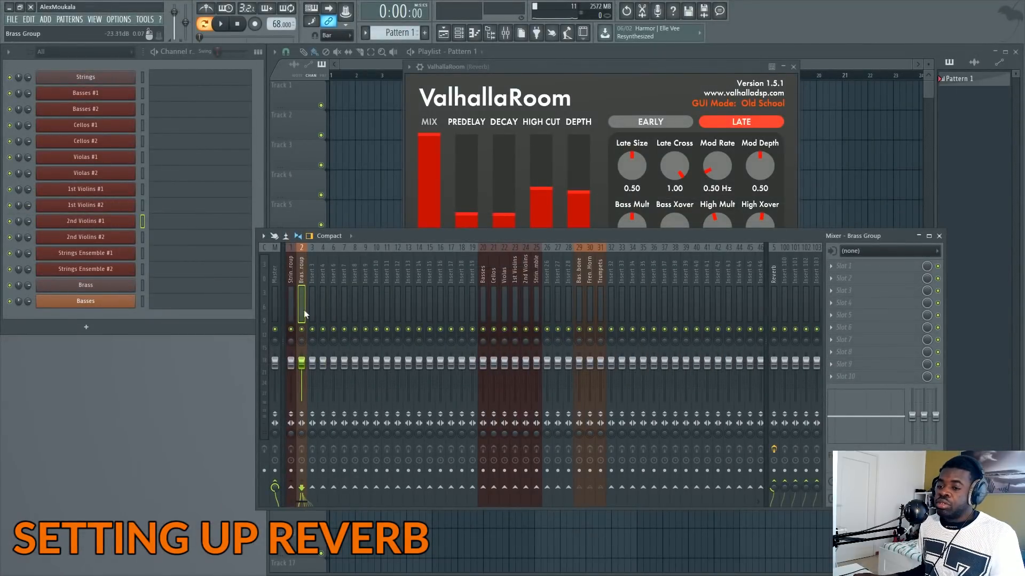
- Rename the Reverb track as Orchestral Reverb
{"action": "left_click_drag", "start_coordinate": [312, 283], "coordinate": [322, 283]}
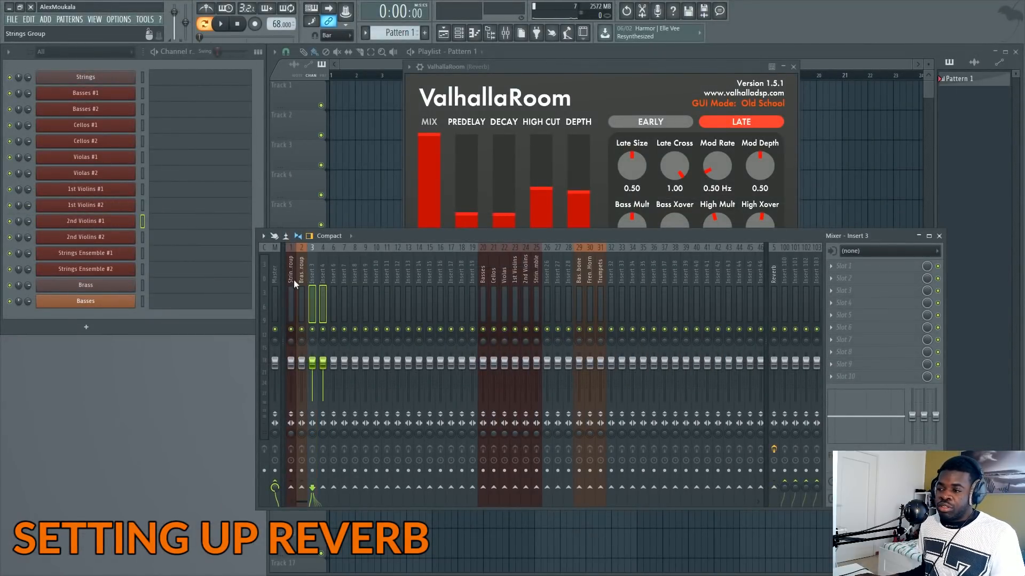
{"action": "left_click", "coordinate": [772, 278]}
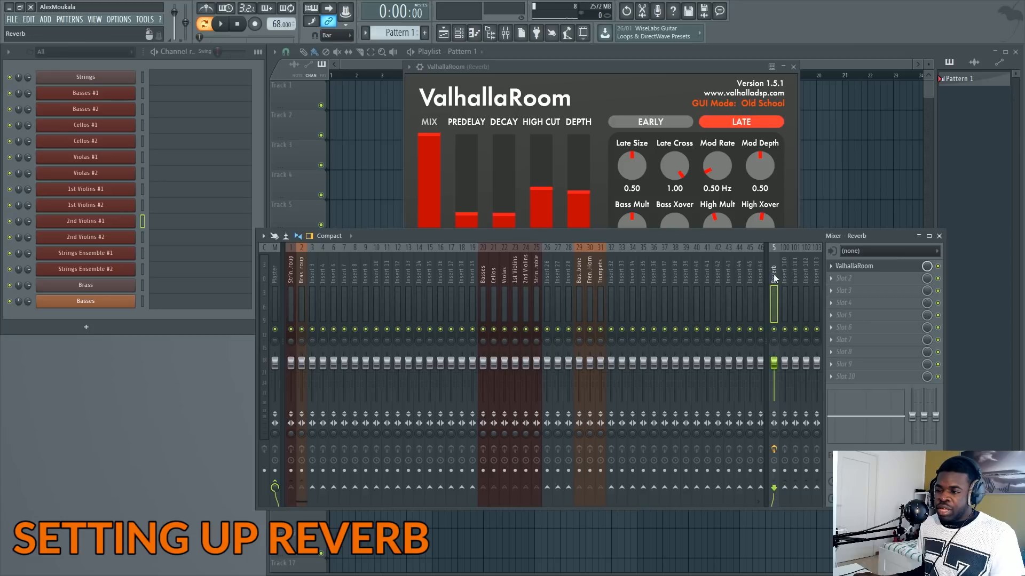
{"action": "key", "text": "F2"}
{"action": "type", "text": "Orchestral Reverb"}
{"action": "key", "text": "Return"}
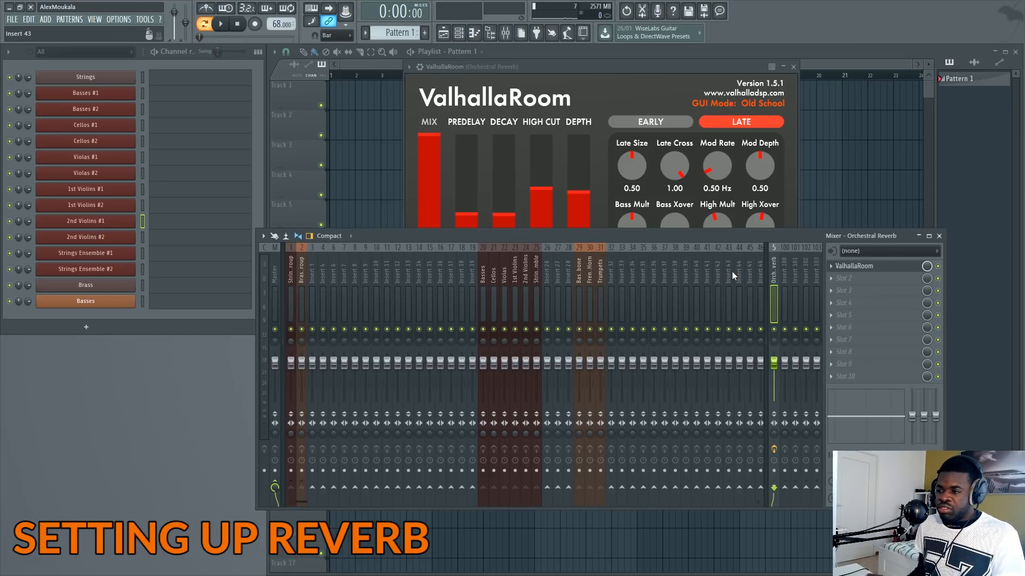
- Name the neighbouring docked track Insert 100 as Percussive Reverb
{"action": "left_click", "coordinate": [785, 280]}
{"action": "key", "text": "F2"}
{"action": "type", "text": "Pe"}
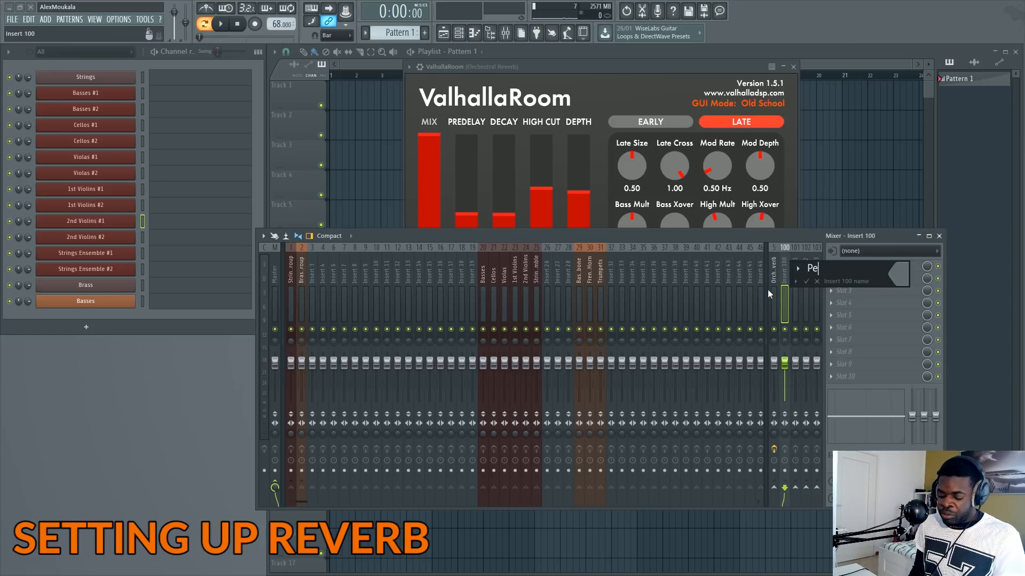
{"action": "type", "text": "rcussive Reverb"}
{"action": "key", "text": "Return"}
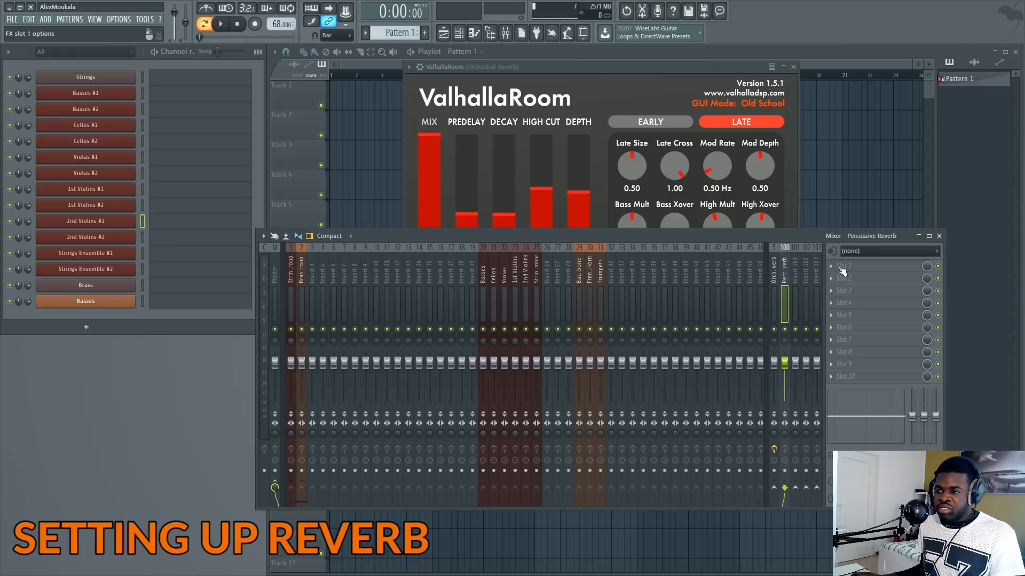
- Load ValhallaRoom on the Percussive Reverb track and set its Mix to 6.5 %
{"action": "middle_click", "coordinate": [836, 271]}
{"action": "type", "text": "valh"}
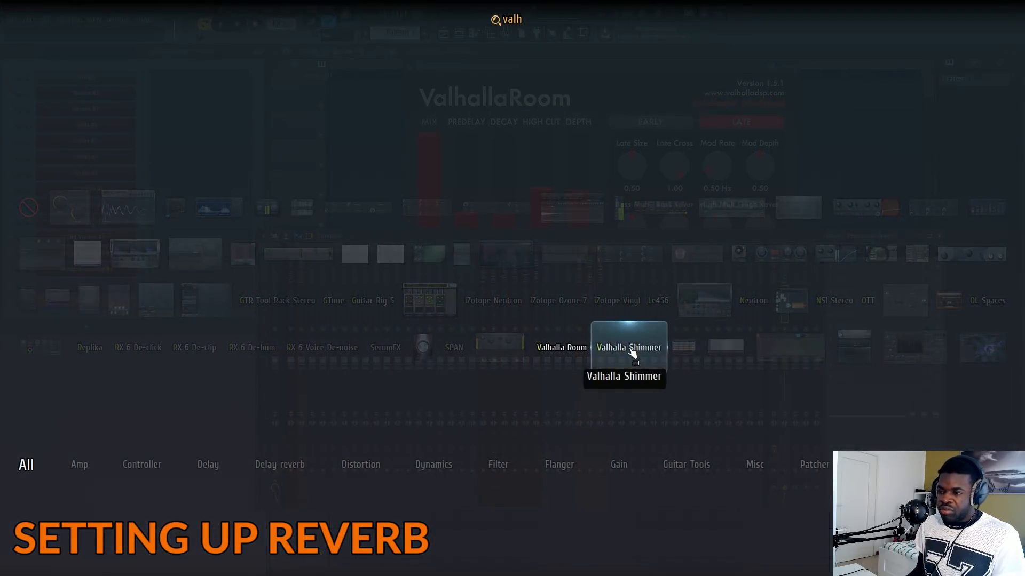
{"action": "left_click", "coordinate": [566, 350]}
{"action": "left_click", "coordinate": [65, 305]}
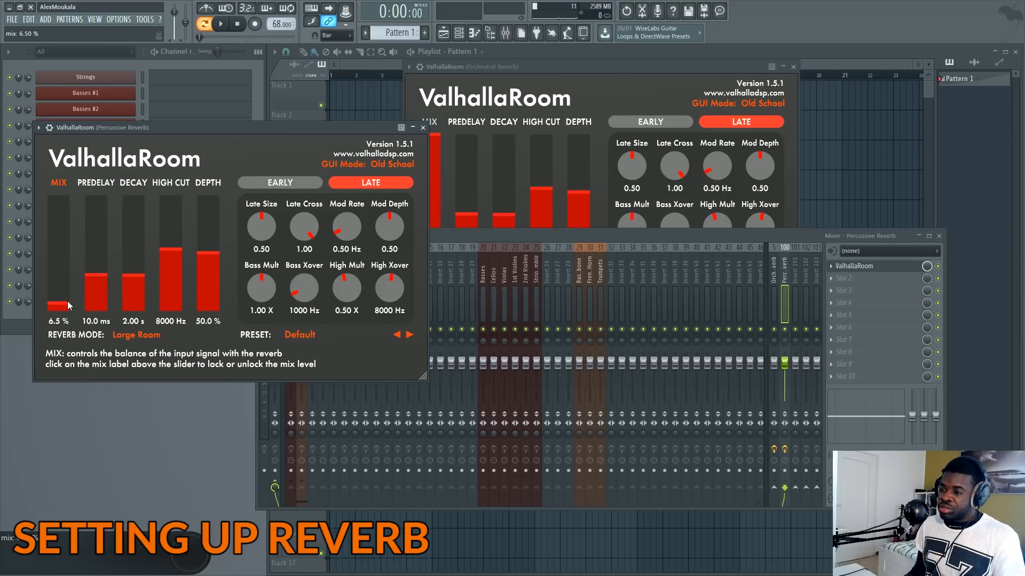
- Name the Insert 4 mixer track PErcussion
{"action": "left_click", "coordinate": [485, 277]}
{"action": "left_click", "coordinate": [314, 283]}
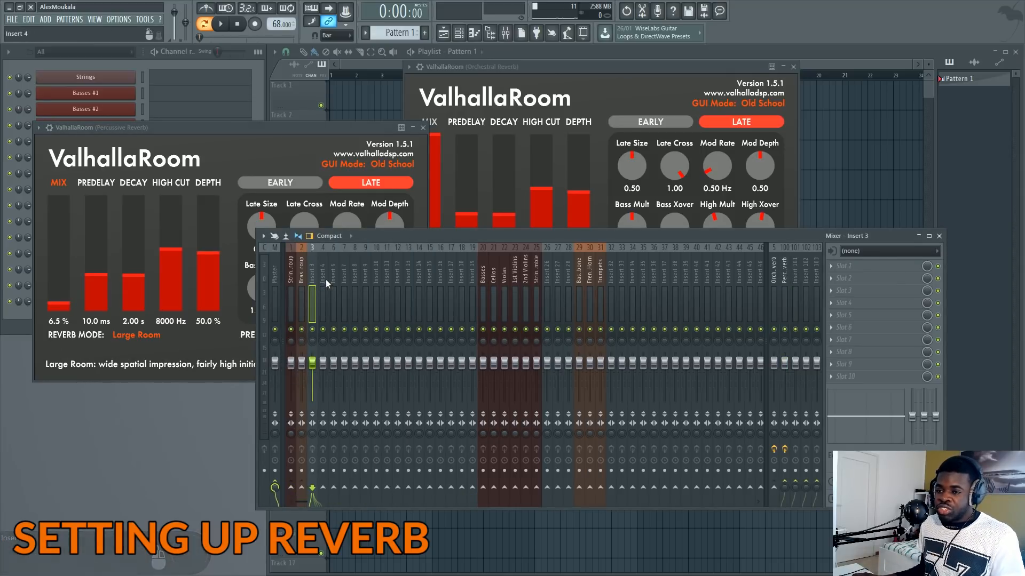
{"action": "left_click", "coordinate": [324, 279]}
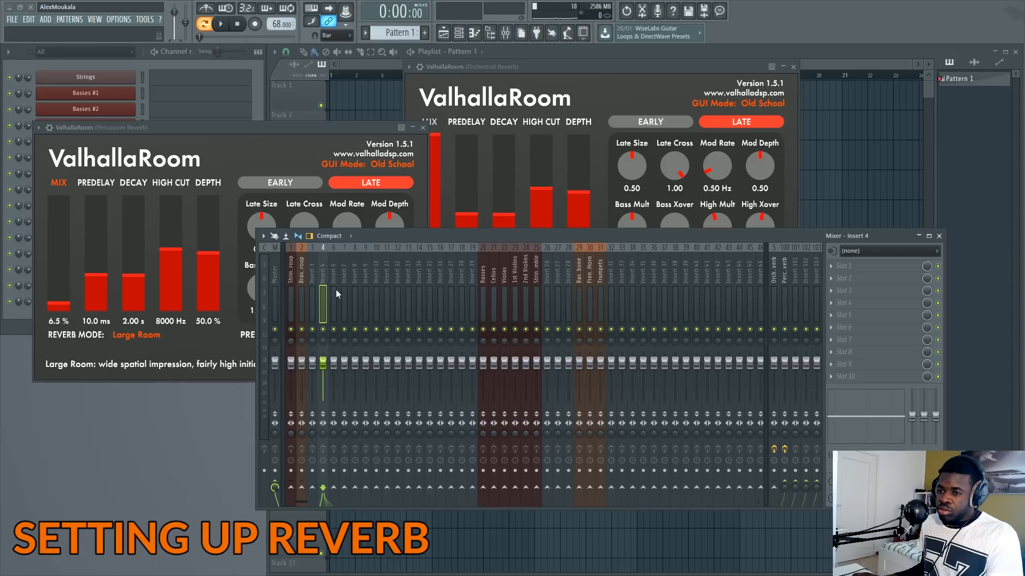
{"action": "type", "text": "PErcussion"}
{"action": "key", "text": "Return"}
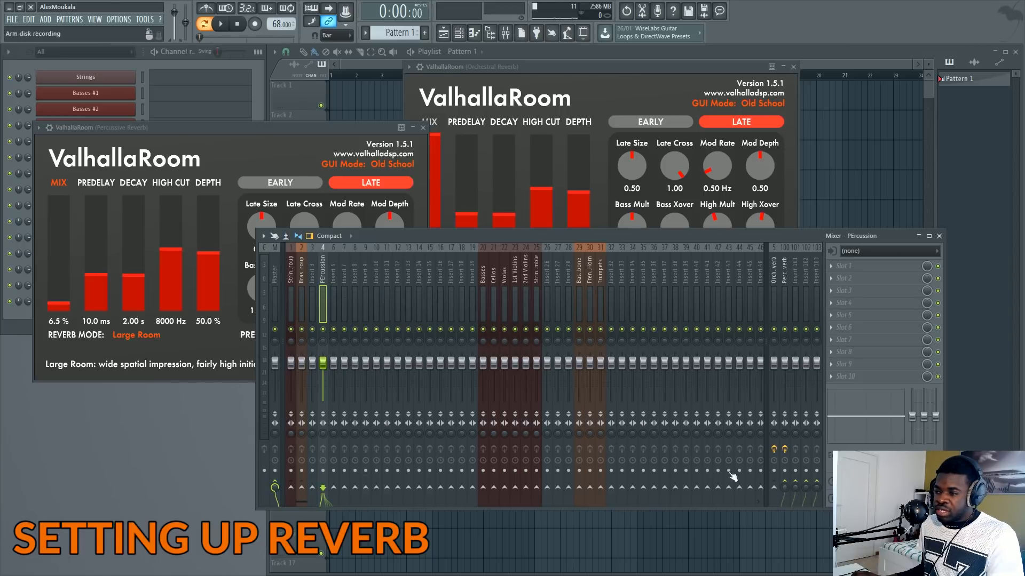
- Send the PErcussion track to Percussive Reverb instead of Orchestral Reverb, and reopen the ValhallaRoom on Percussive Reverb
{"action": "left_click", "coordinate": [774, 487]}
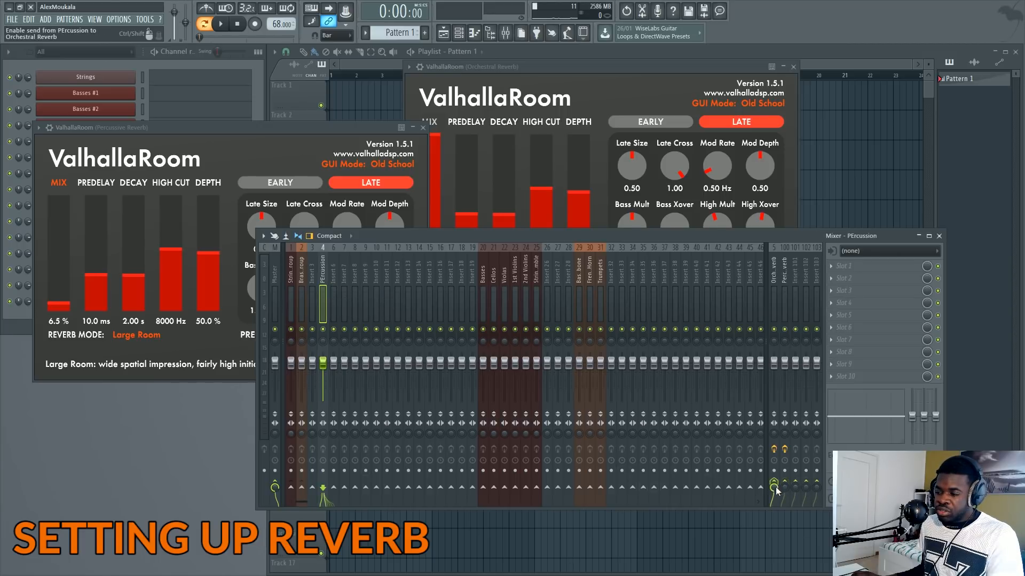
{"action": "left_click", "coordinate": [774, 487]}
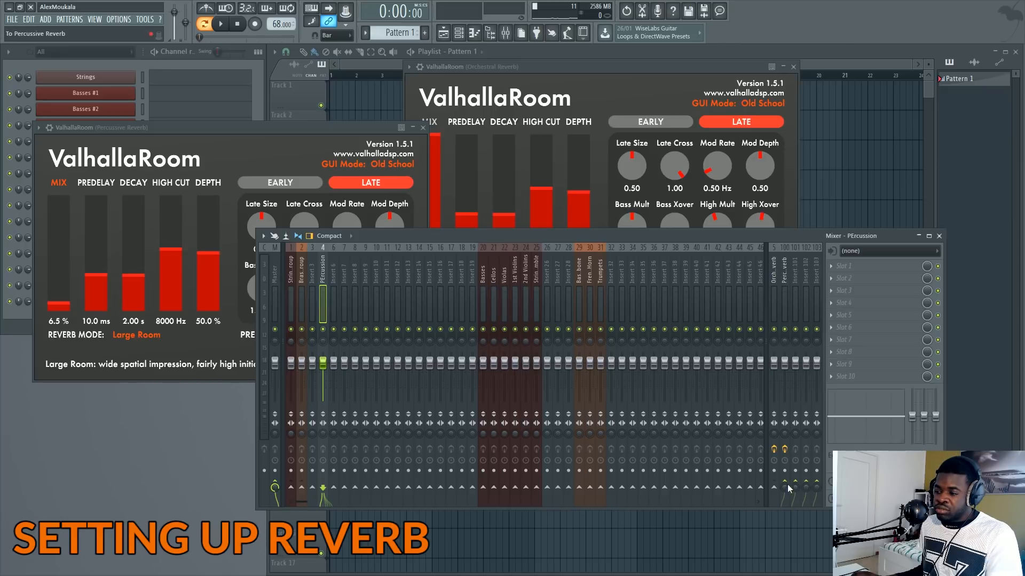
{"action": "left_click", "coordinate": [784, 486]}
{"action": "left_click", "coordinate": [782, 287]}
{"action": "left_click", "coordinate": [868, 268]}
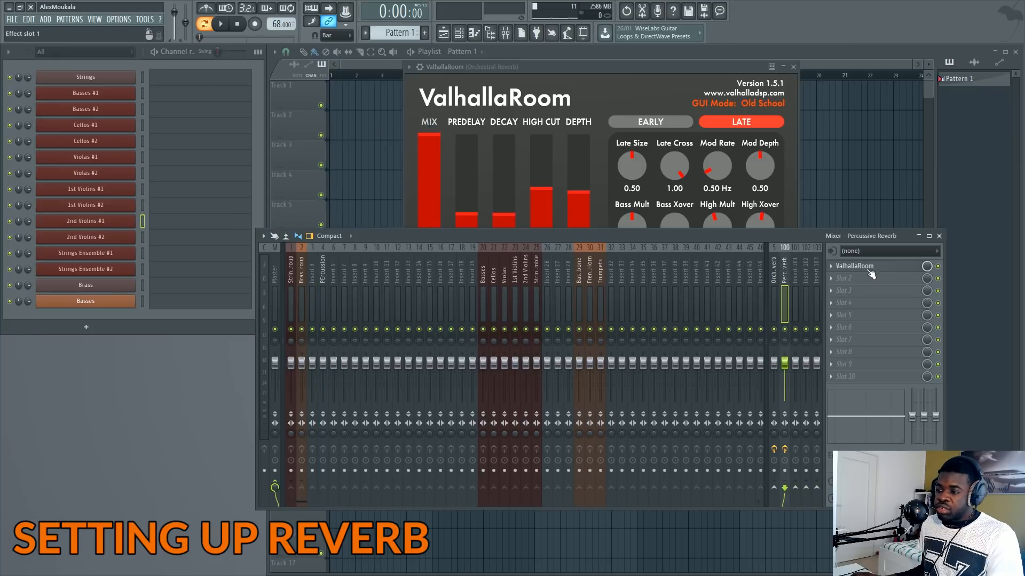
{"action": "left_click", "coordinate": [907, 269]}
- Move ValhallaRoom down to the second effect slot of Orchestral Reverb and add Fruity parametric EQ 2 in the third slot
{"action": "left_click", "coordinate": [777, 274]}
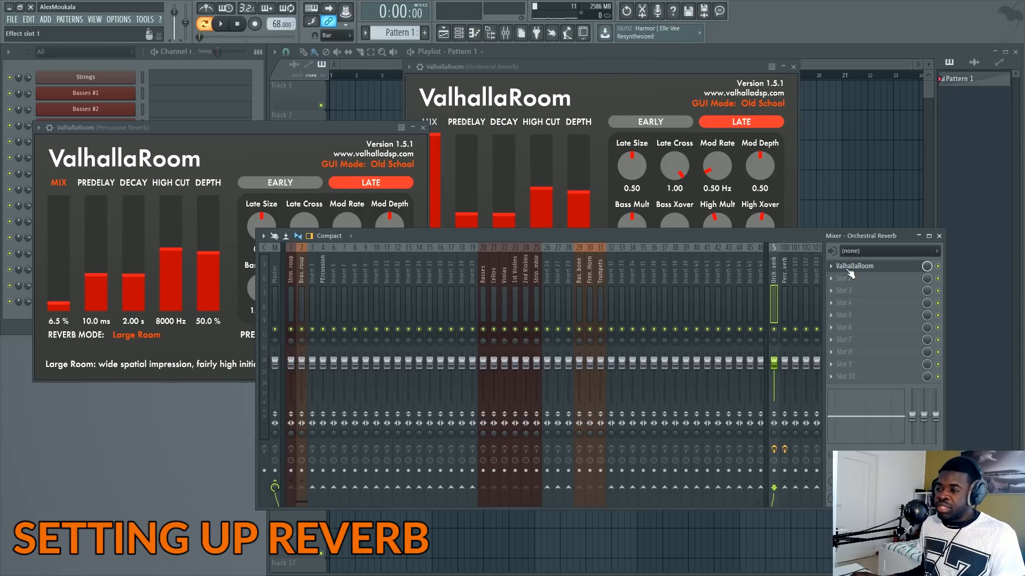
{"action": "left_click_drag", "start_coordinate": [851, 272], "coordinate": [851, 284]}
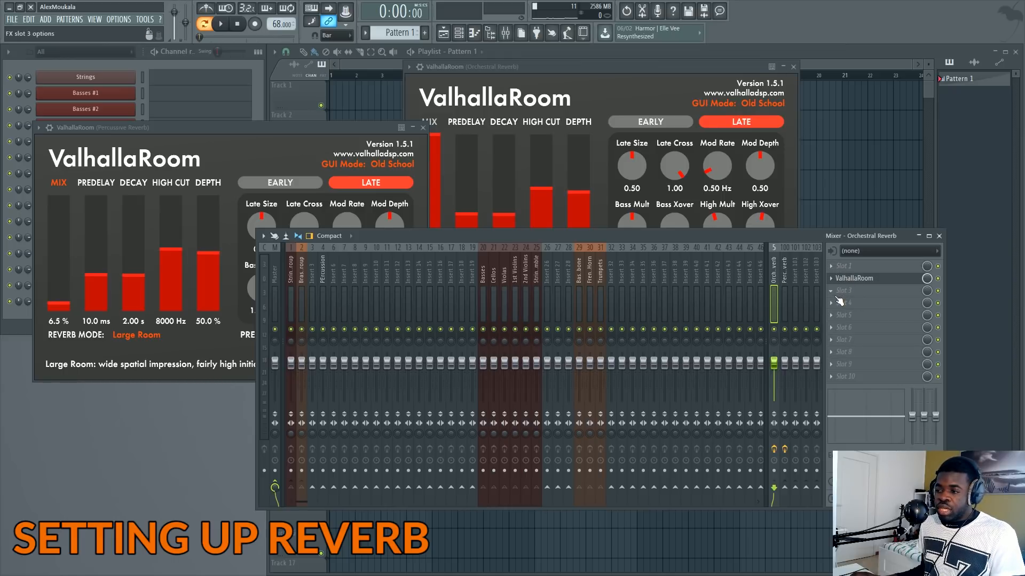
{"action": "left_click", "coordinate": [838, 293]}
{"action": "left_click", "coordinate": [493, 254]}
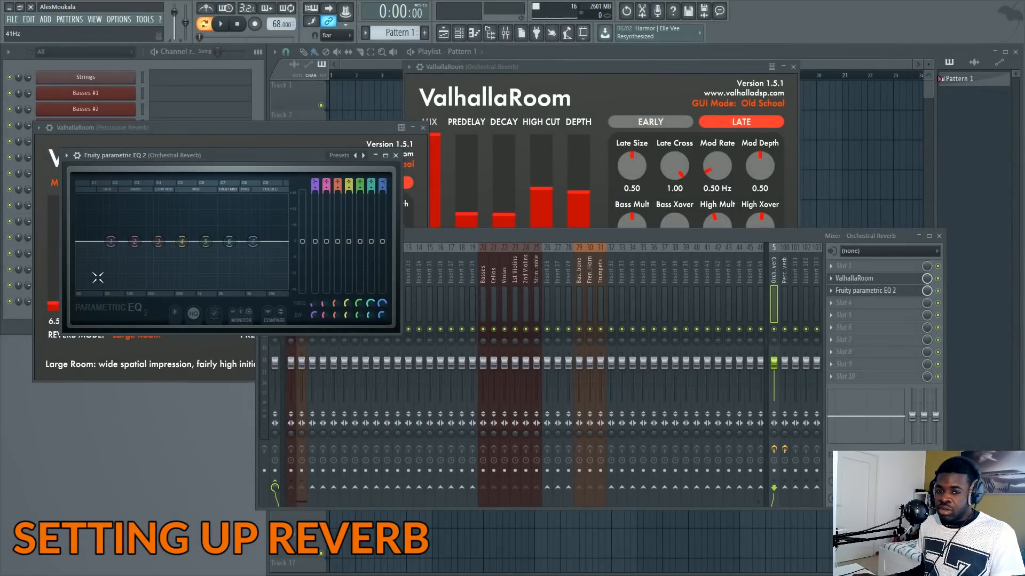
- Solo the Strings Group track together with the tracks routed to it
{"action": "left_click", "coordinate": [523, 242]}
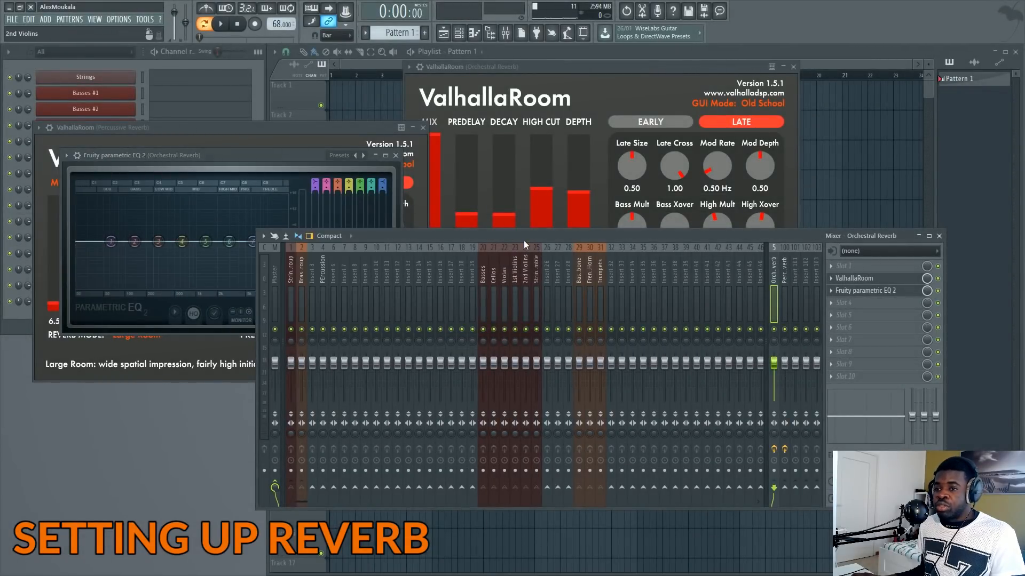
{"action": "left_click", "coordinate": [301, 279]}
{"action": "left_click", "coordinate": [294, 277]}
{"action": "key", "text": "s"}
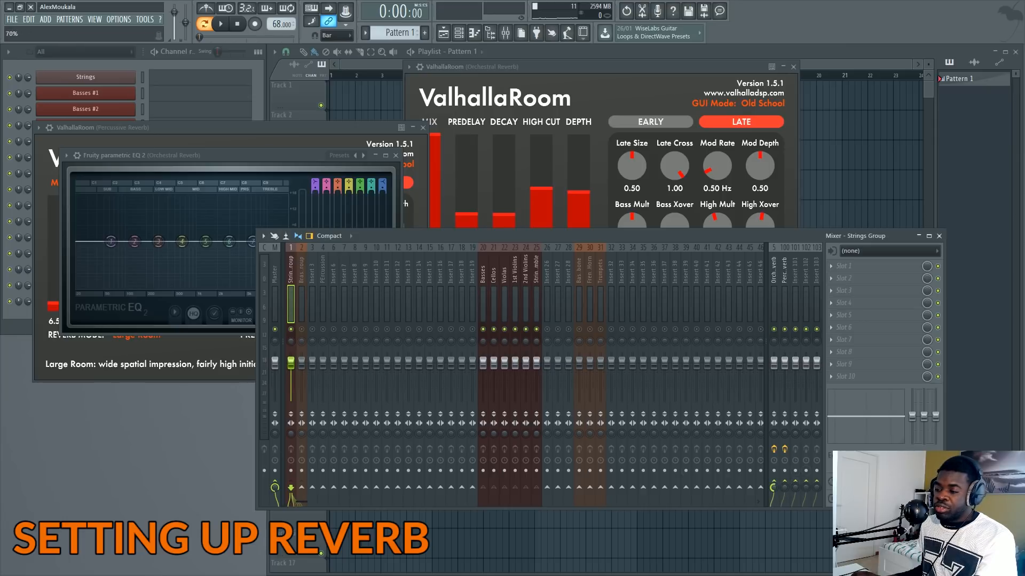
- Cut the low frequencies of the Orchestral Reverb track with band 1 of its Fruity parametric EQ 2
{"action": "left_click", "coordinate": [775, 269]}
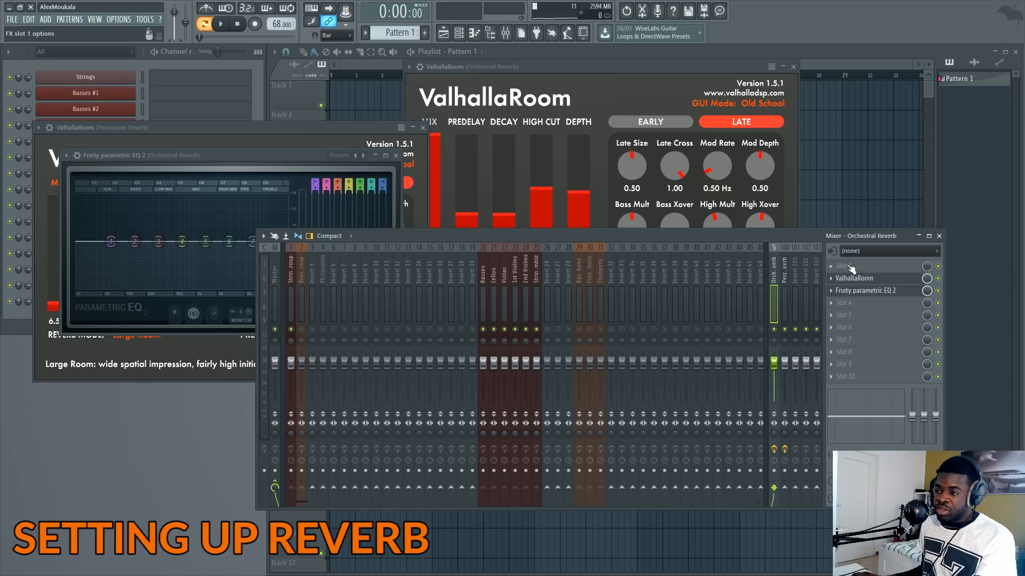
{"action": "left_click", "coordinate": [851, 294]}
{"action": "left_click", "coordinate": [857, 291]}
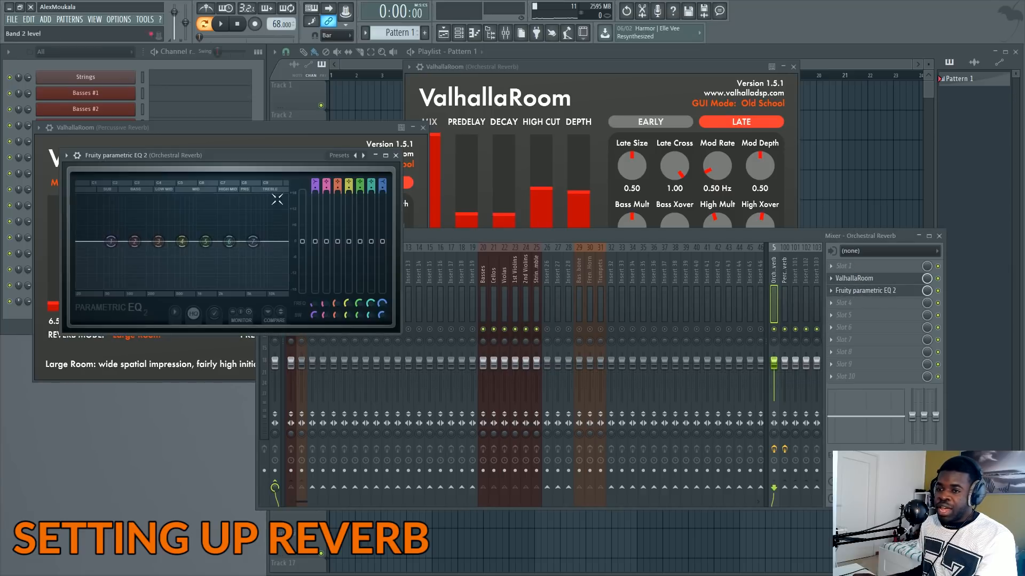
{"action": "left_click_drag", "start_coordinate": [111, 242], "coordinate": [172, 288]}
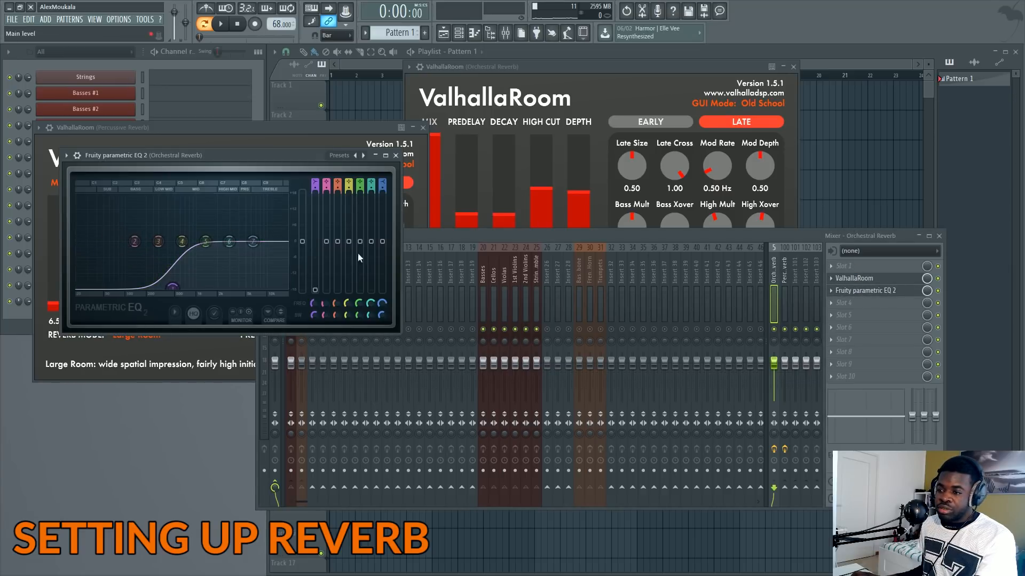
- Remove the Strings Group track's direct route to the Master and raise band 1 of the Orchestral Reverb's EQ to about 1437 Hz
{"action": "left_click", "coordinate": [506, 270]}
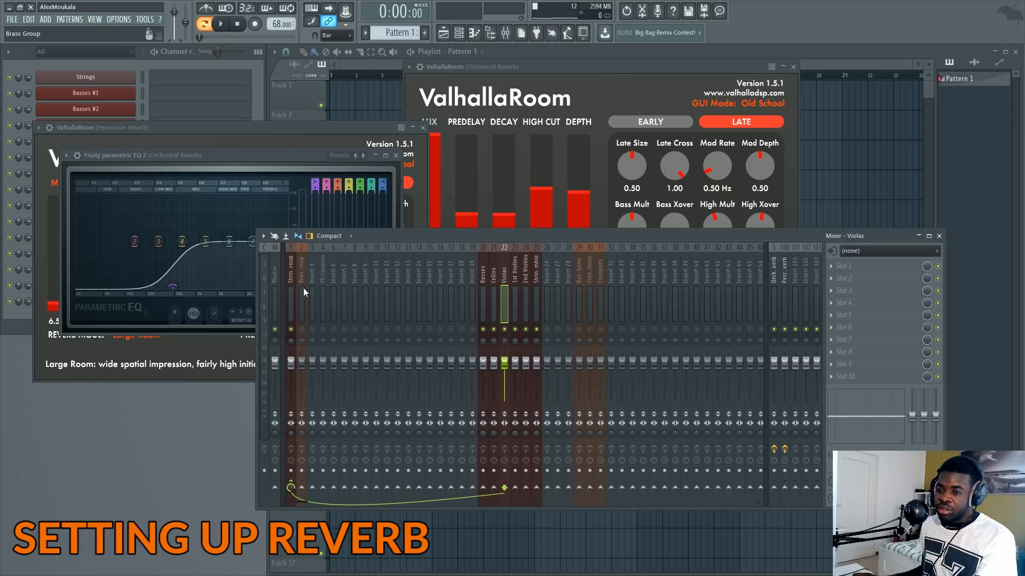
{"action": "left_click", "coordinate": [292, 274]}
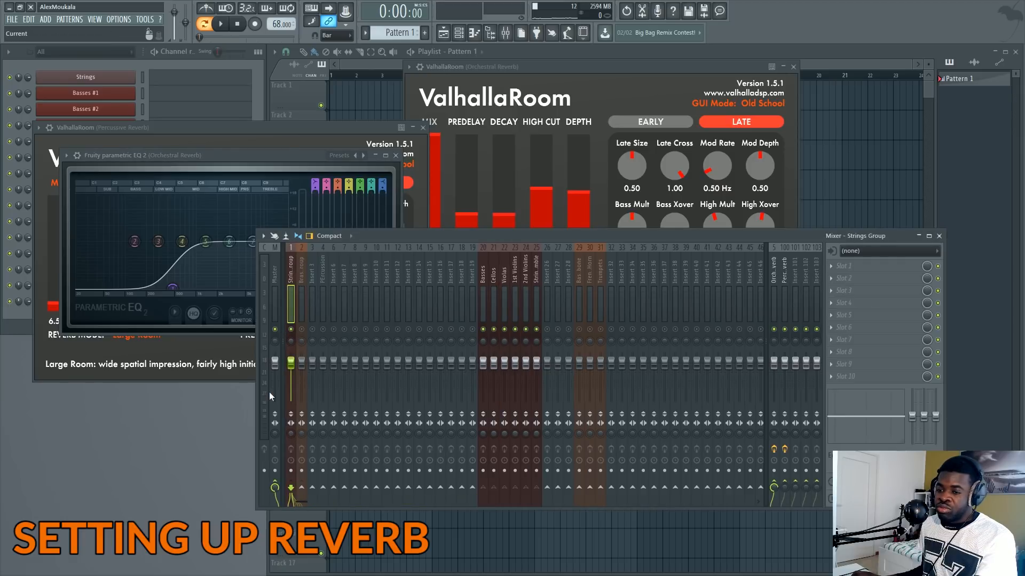
{"action": "left_click", "coordinate": [275, 487]}
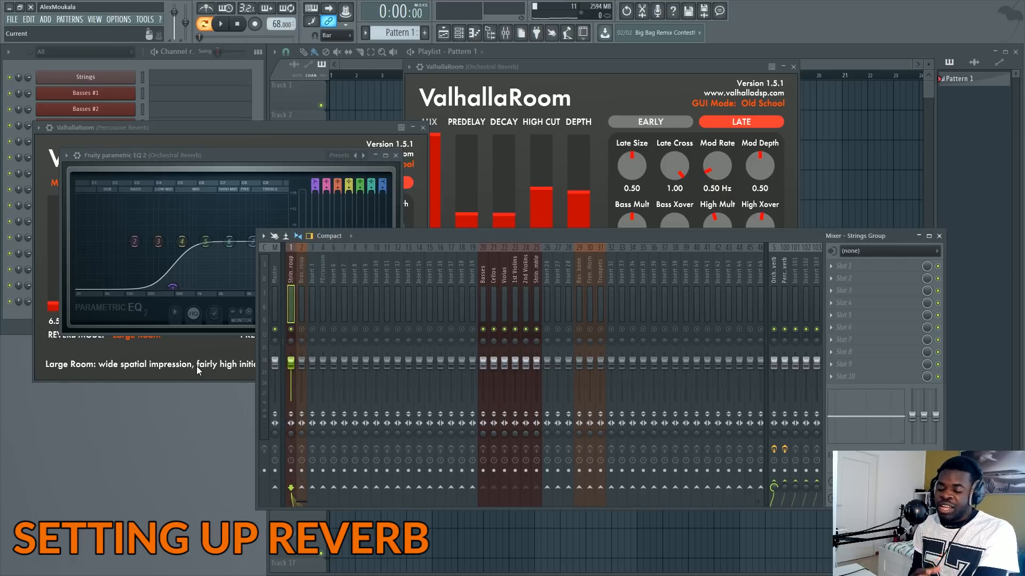
{"action": "left_click_drag", "start_coordinate": [200, 155], "coordinate": [299, 113]}
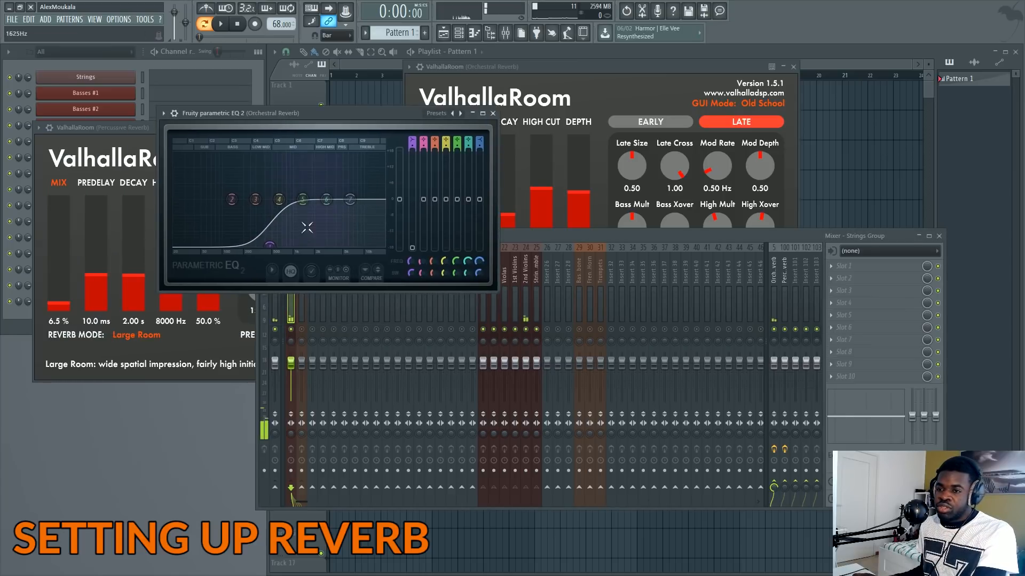
{"action": "left_click_drag", "start_coordinate": [270, 245], "coordinate": [304, 245]}
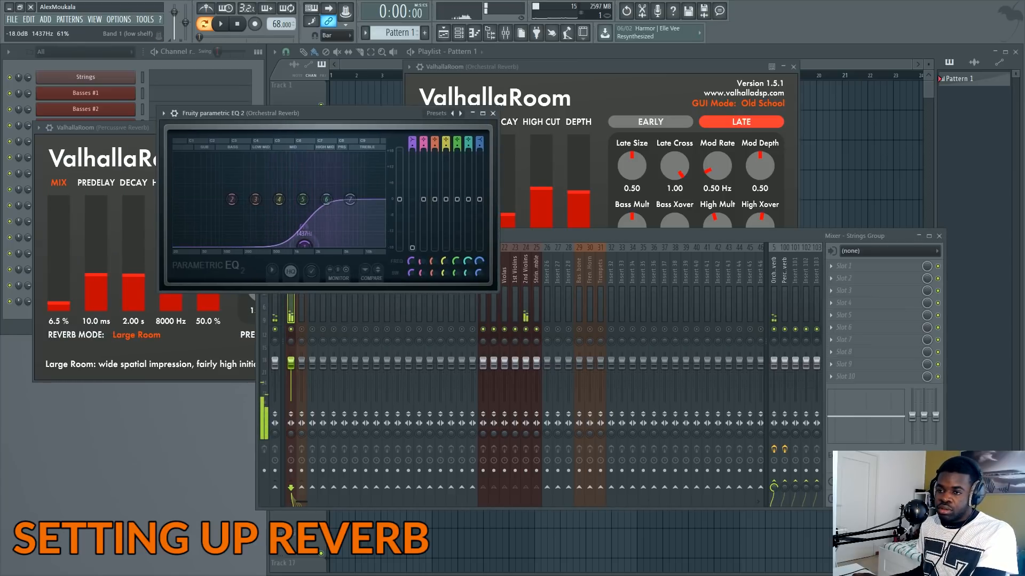
- Route the Strings Group track to the Master again and reset band 1 of the Orchestral Reverb's Fruity parametric EQ 2
{"action": "left_click", "coordinate": [608, 239]}
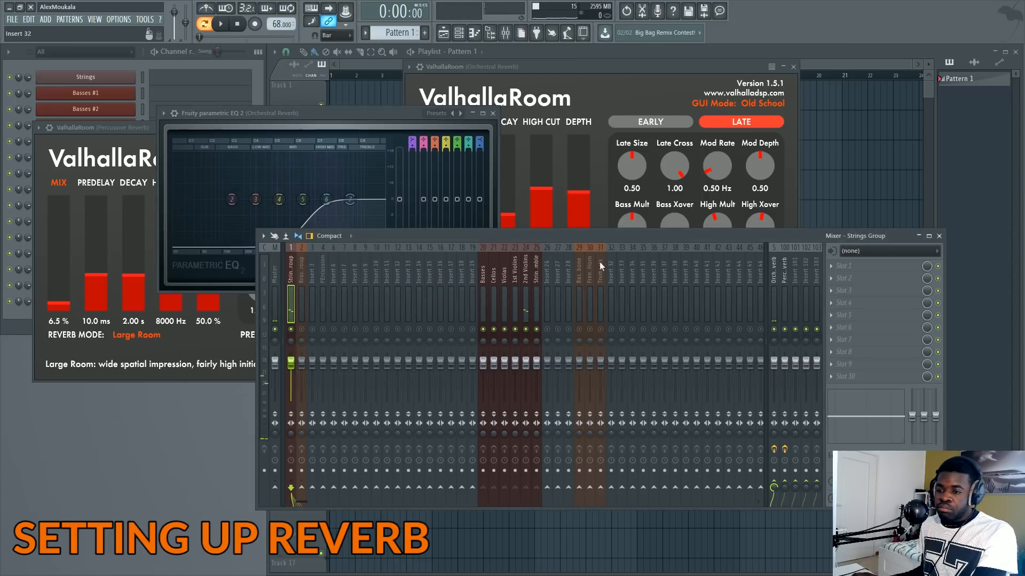
{"action": "left_click", "coordinate": [275, 487]}
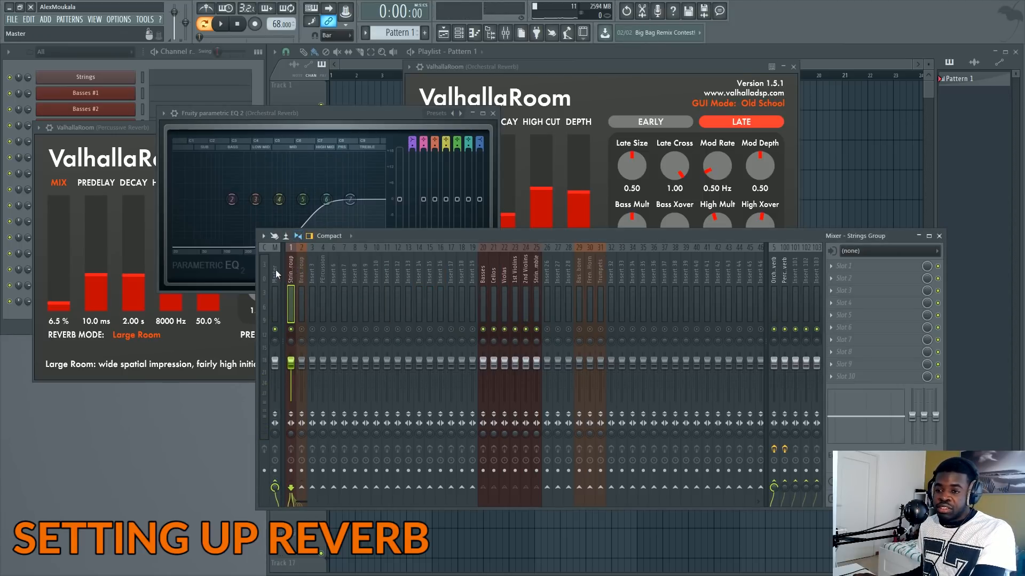
{"action": "left_click", "coordinate": [235, 234]}
{"action": "left_click_drag", "start_coordinate": [306, 246], "coordinate": [238, 220]}
{"action": "right_click", "coordinate": [238, 221]}
{"action": "left_click", "coordinate": [246, 233]}
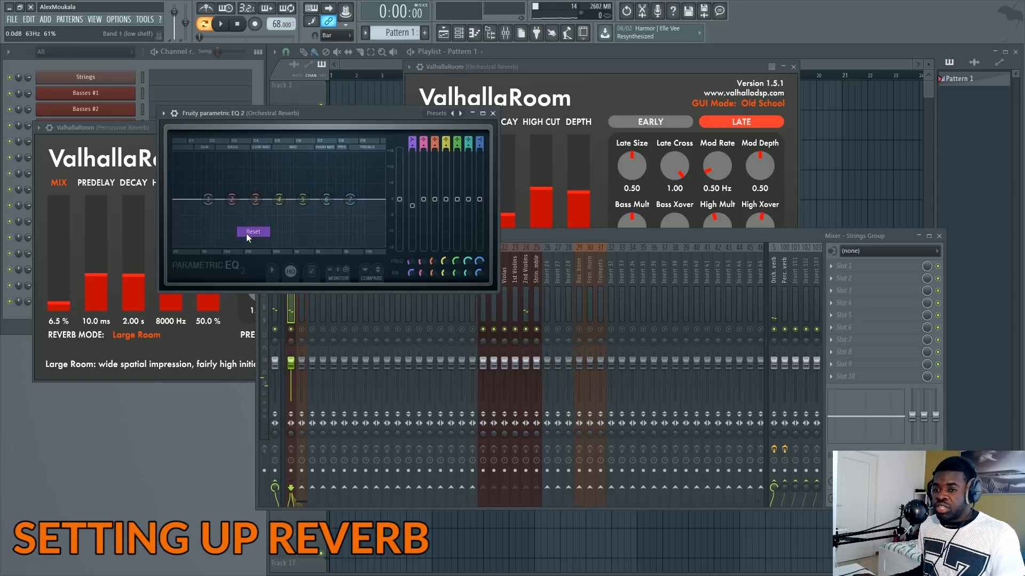
- Unsolo the Strings Group track so all mixer tracks are enabled, and close all plugin windows and the mixer
{"action": "left_click", "coordinate": [547, 294]}
{"action": "left_click", "coordinate": [295, 267]}
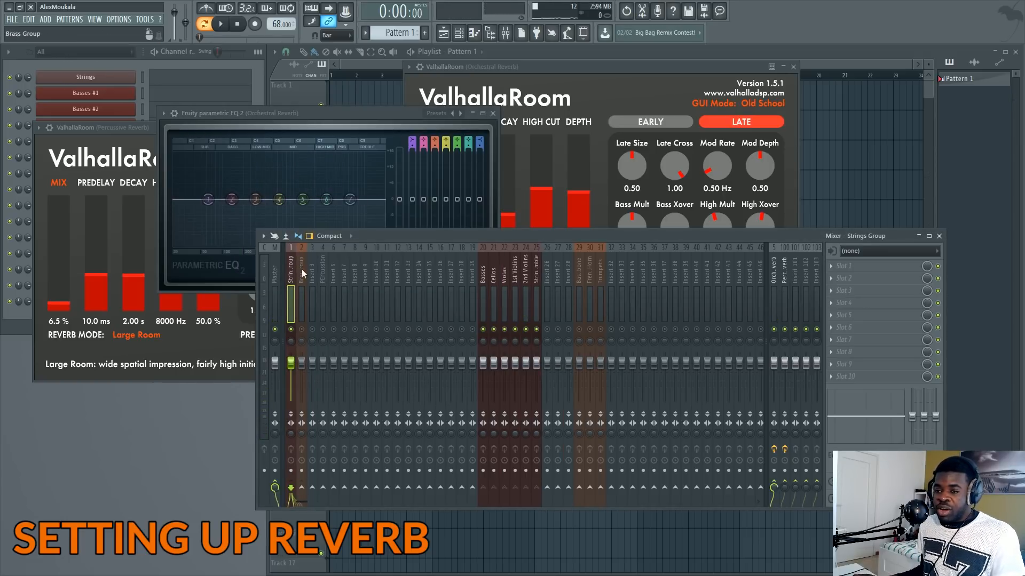
{"action": "key", "text": "s"}
{"action": "left_click_drag", "start_coordinate": [293, 274], "coordinate": [344, 275]}
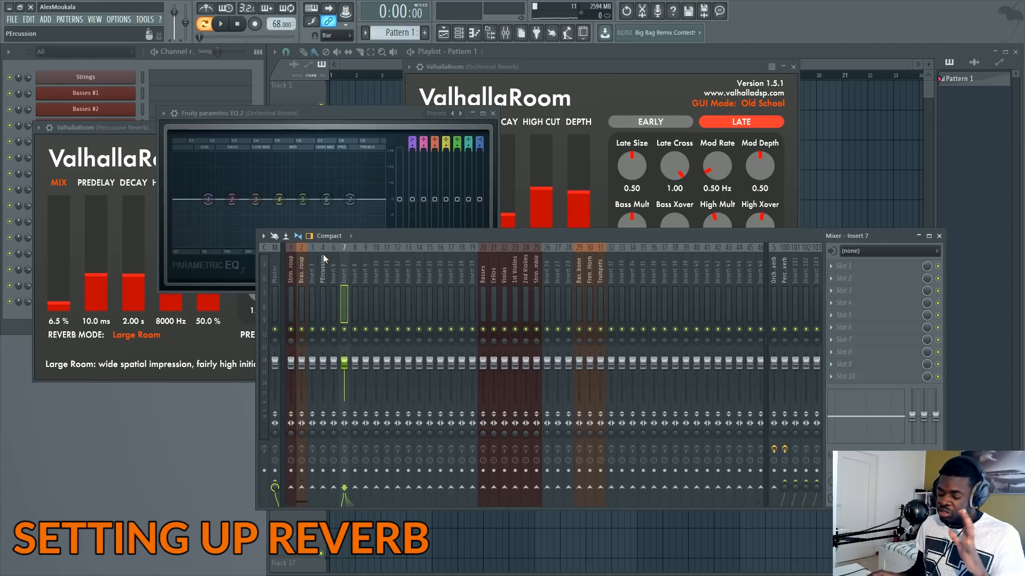
{"action": "key", "text": "F12"}
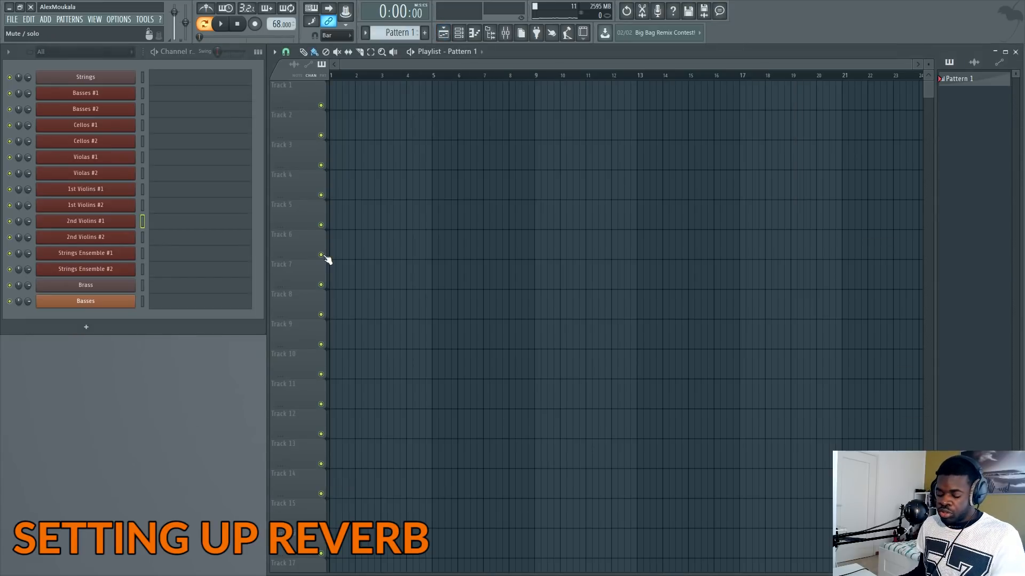
{"action": "key", "text": "F9"}
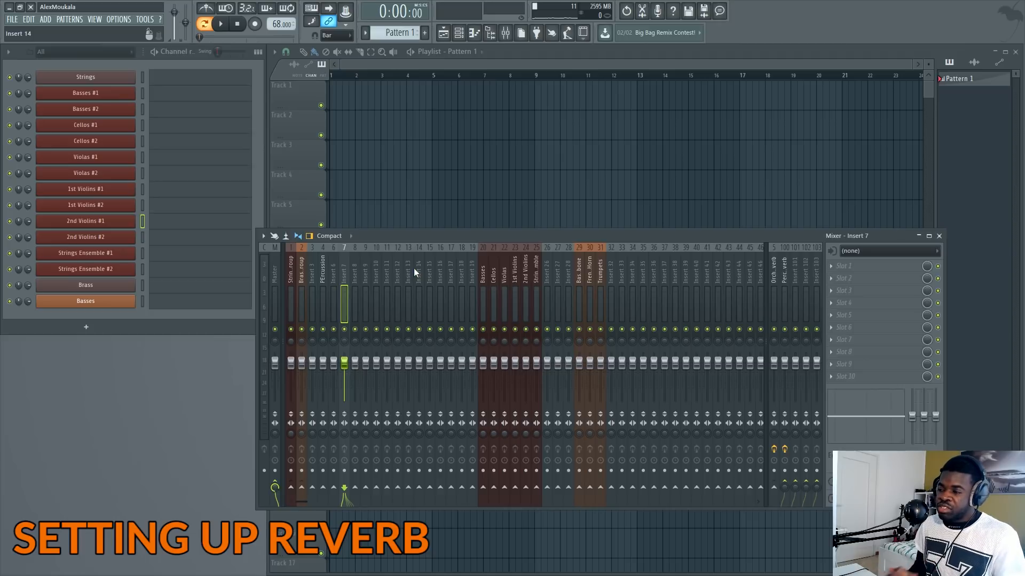
{"action": "left_click_drag", "start_coordinate": [415, 239], "coordinate": [437, 247]}
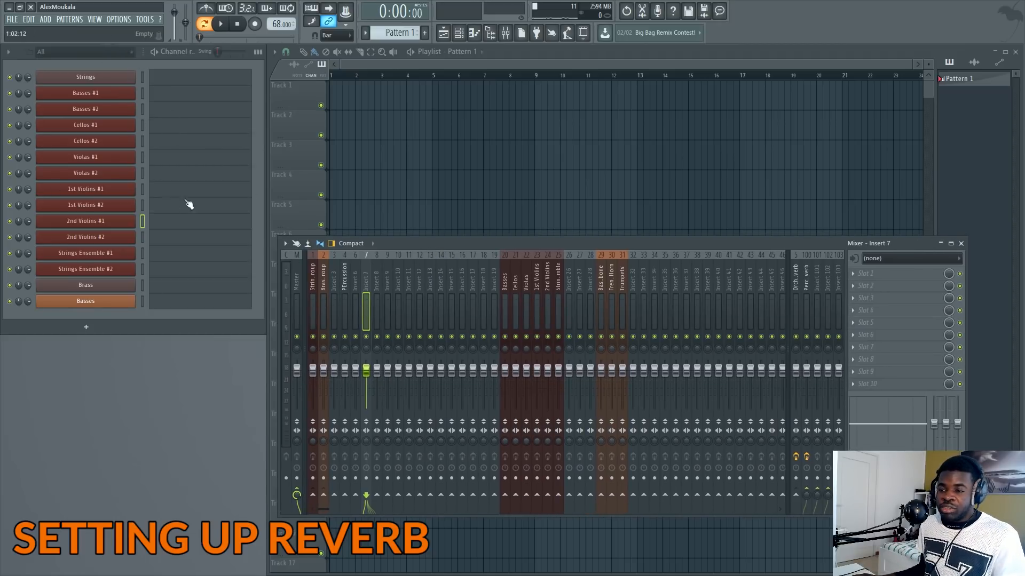
{"action": "key", "text": "F9"}
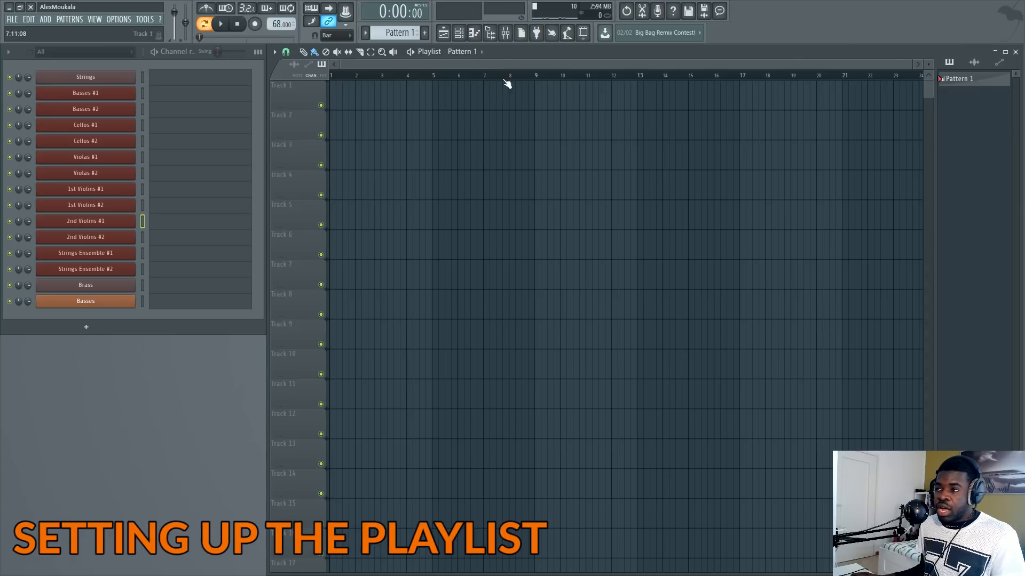
{"action": "scroll", "coordinate": [503, 65], "scroll_direction": "down", "scroll_amount": 3}
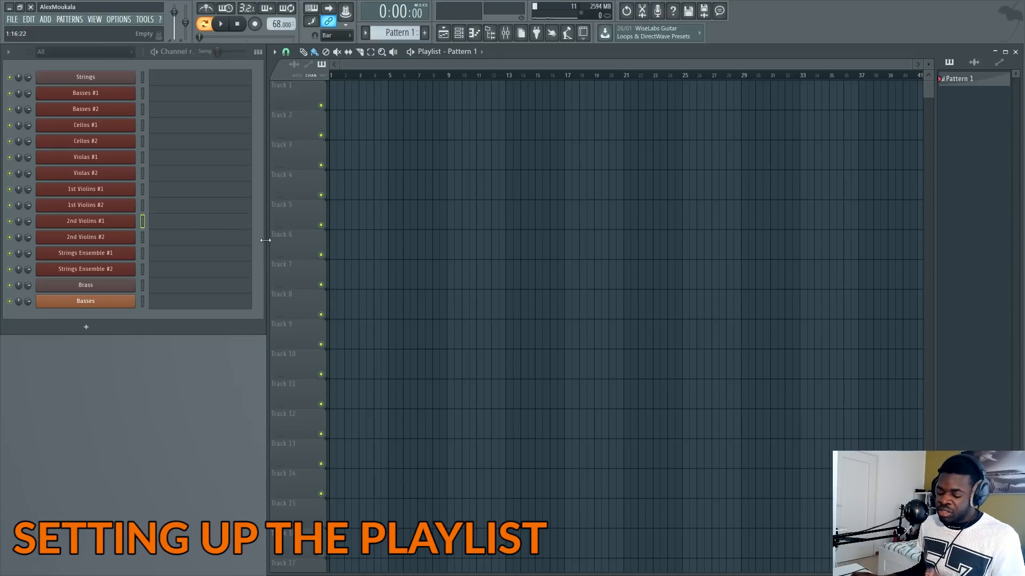
{"action": "key", "text": "F9"}
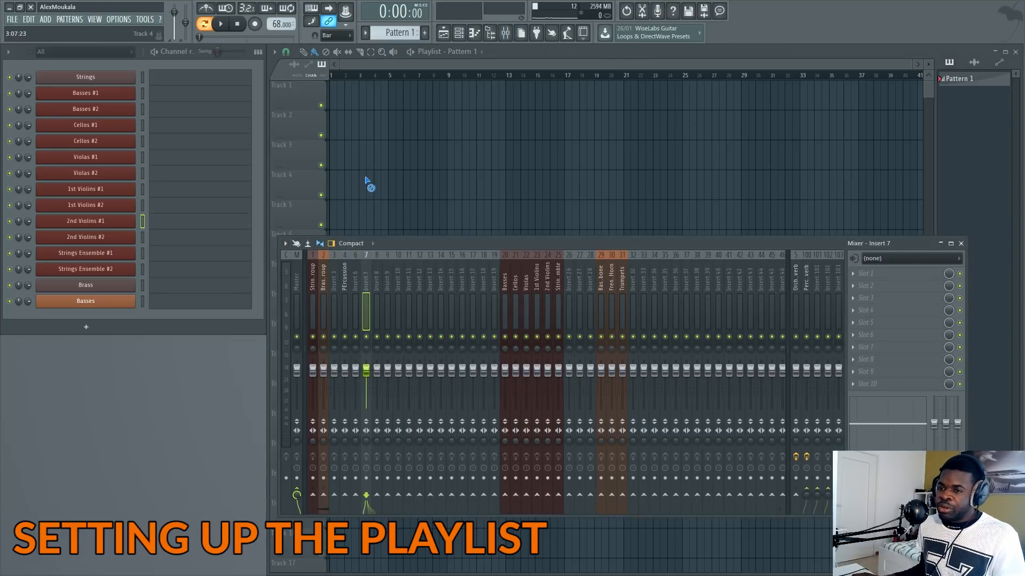
{"action": "key", "text": "F9"}
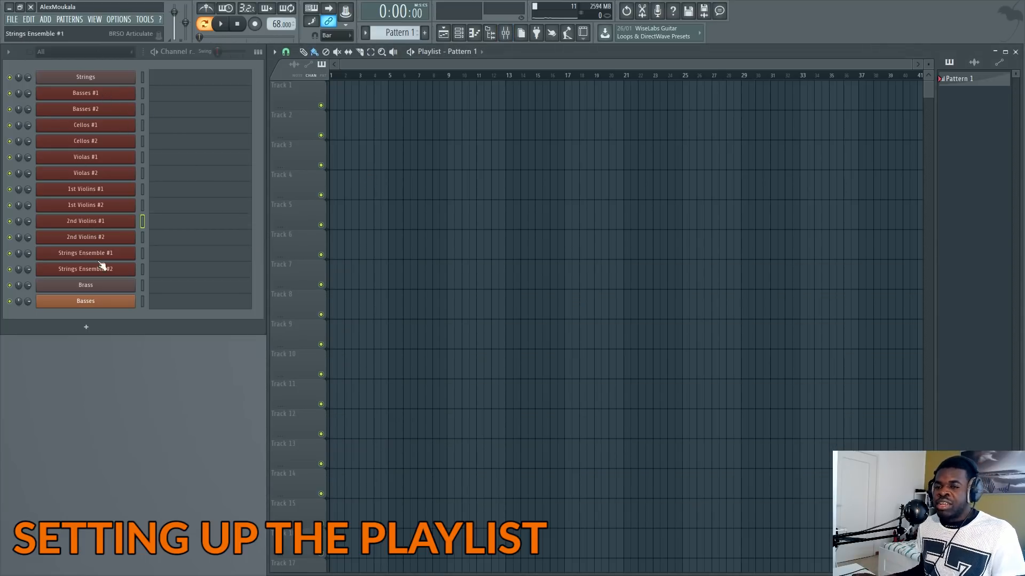
{"action": "key", "text": "F2"}
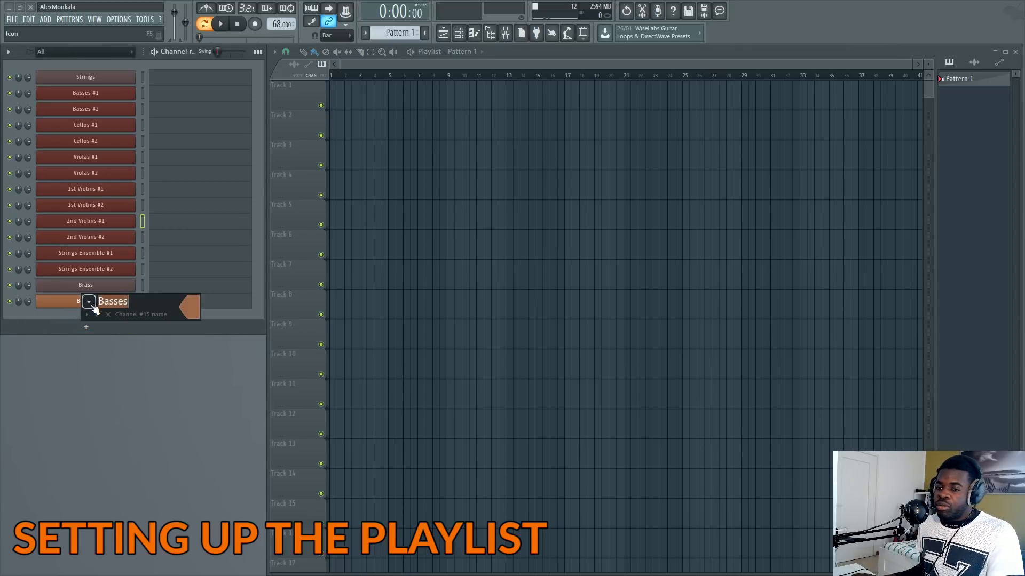
{"action": "key", "text": "Return"}
- Look over the string and brass tracks in the mixer and compare their order with the instruments in the channel rack
{"action": "key", "text": "F9"}
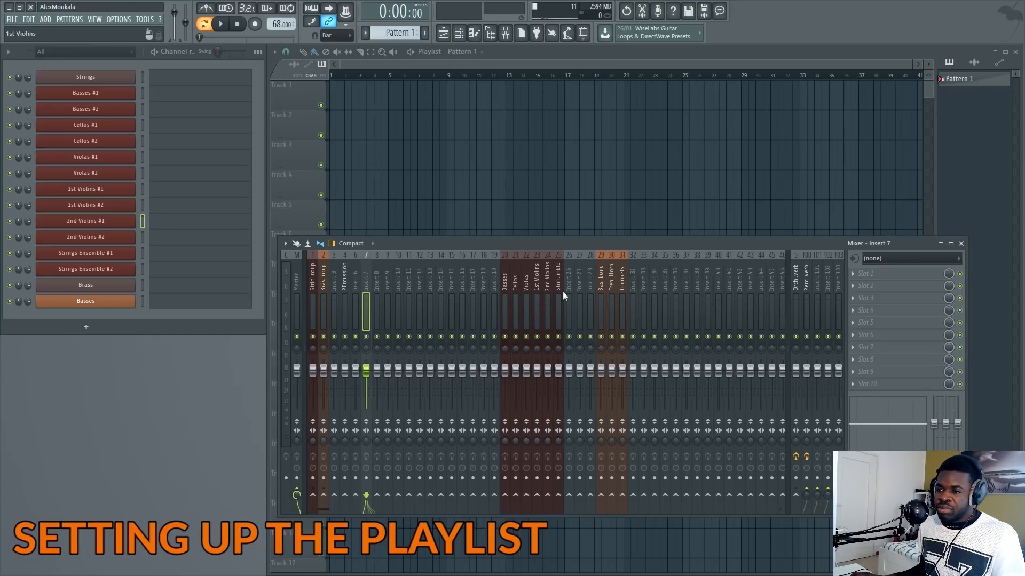
{"action": "scroll", "coordinate": [457, 288], "scroll_direction": "down", "scroll_amount": 5}
{"action": "left_click_drag", "start_coordinate": [414, 290], "coordinate": [774, 292]}
{"action": "scroll", "coordinate": [456, 288], "scroll_direction": "up", "scroll_amount": 4}
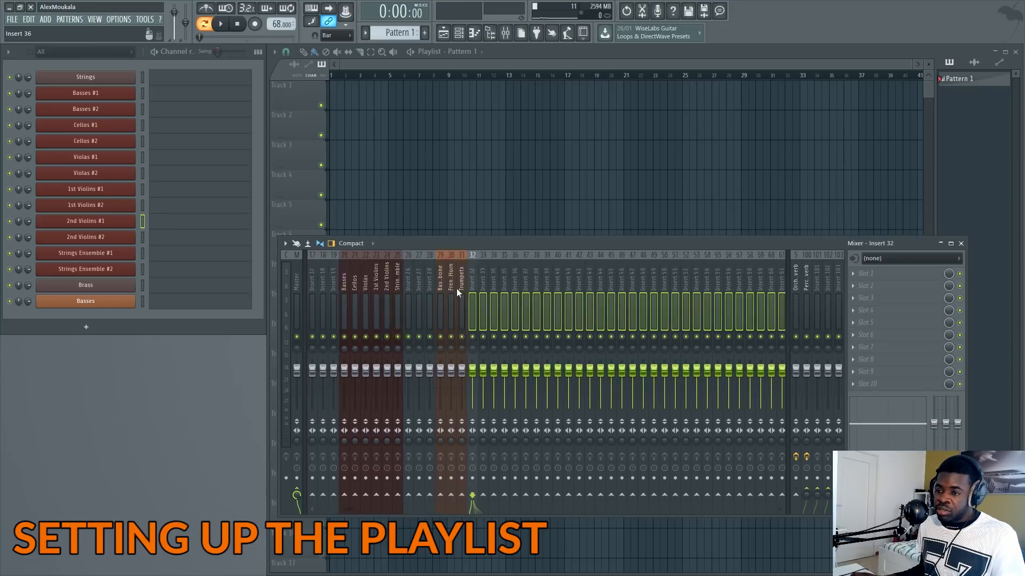
{"action": "left_click", "coordinate": [453, 290], "text": "shift"}
{"action": "left_click", "coordinate": [449, 288]}
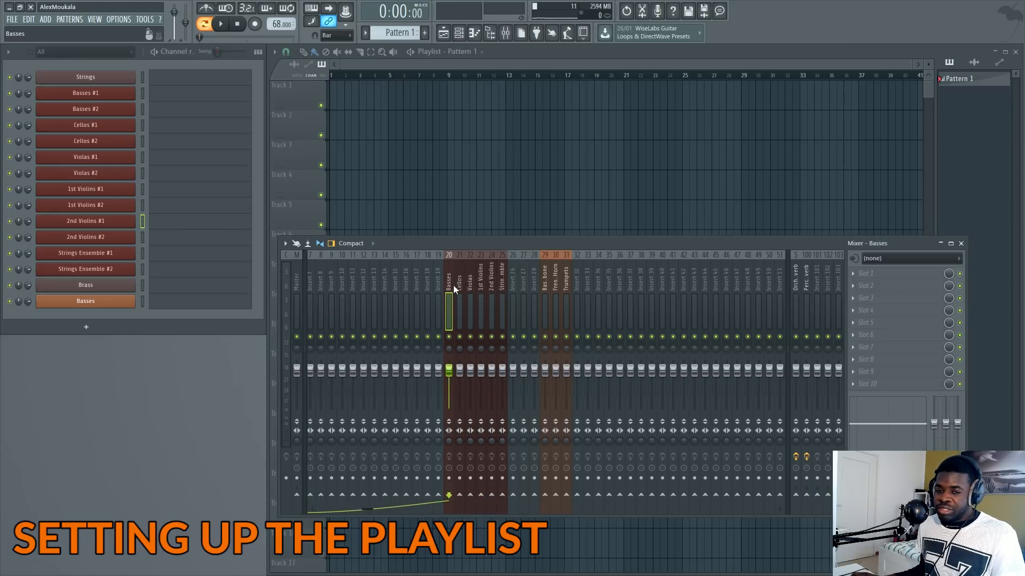
{"action": "scroll", "coordinate": [453, 285], "scroll_direction": "down", "scroll_amount": 2}
{"action": "scroll", "coordinate": [428, 290], "scroll_direction": "up", "scroll_amount": 3}
{"action": "scroll", "coordinate": [481, 297], "scroll_direction": "down", "scroll_amount": 3}
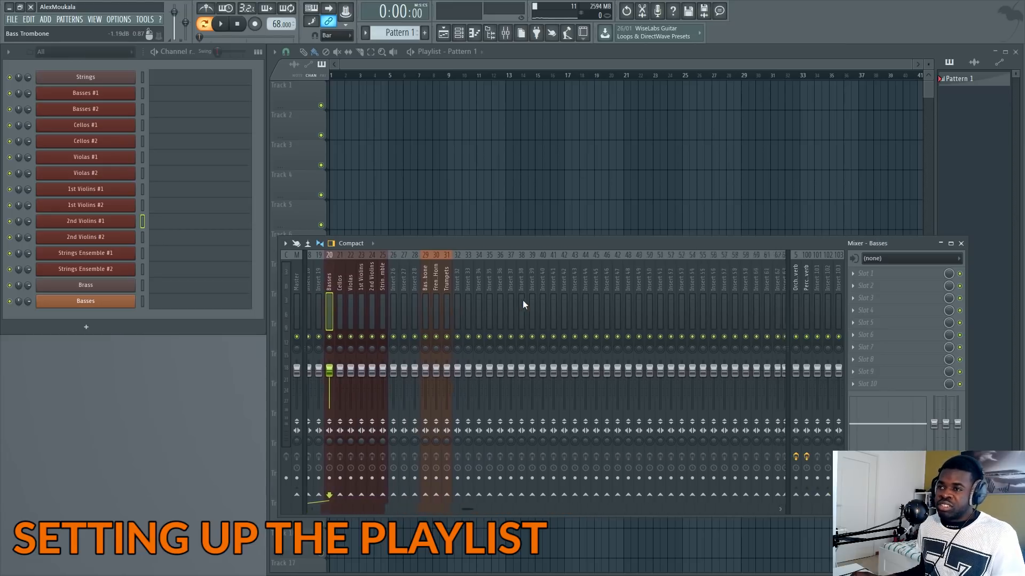
{"action": "scroll", "coordinate": [514, 296], "scroll_direction": "up", "scroll_amount": 3}
{"action": "scroll", "coordinate": [518, 281], "scroll_direction": "down", "scroll_amount": 3}
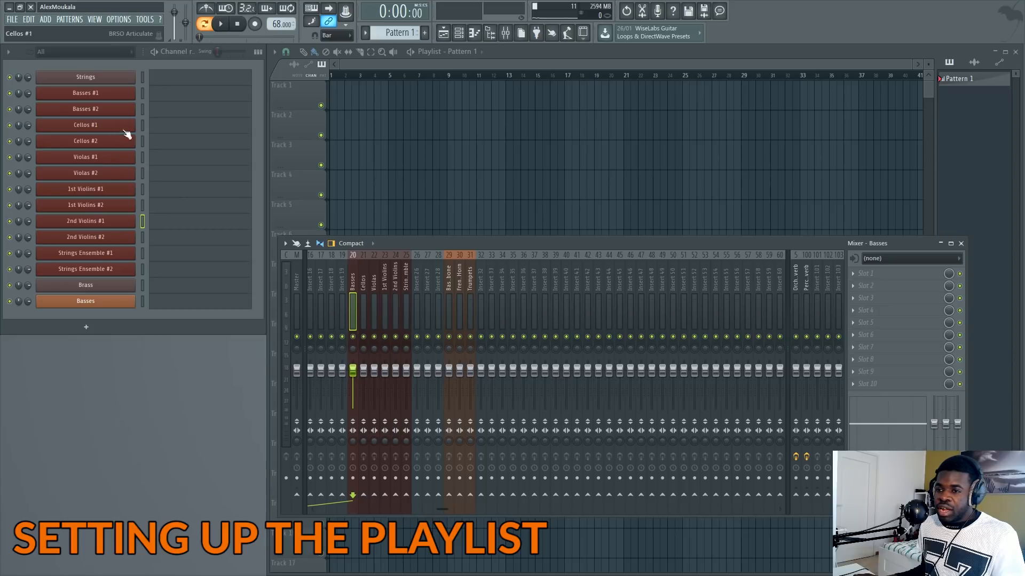
{"action": "scroll", "coordinate": [377, 282], "scroll_direction": "up", "scroll_amount": 1}
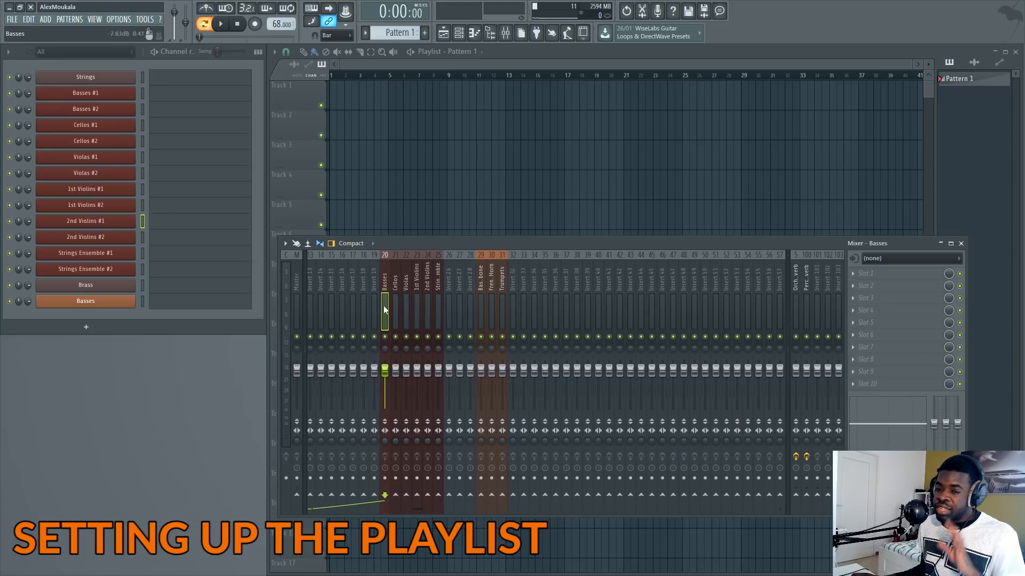
{"action": "key", "text": "F9"}
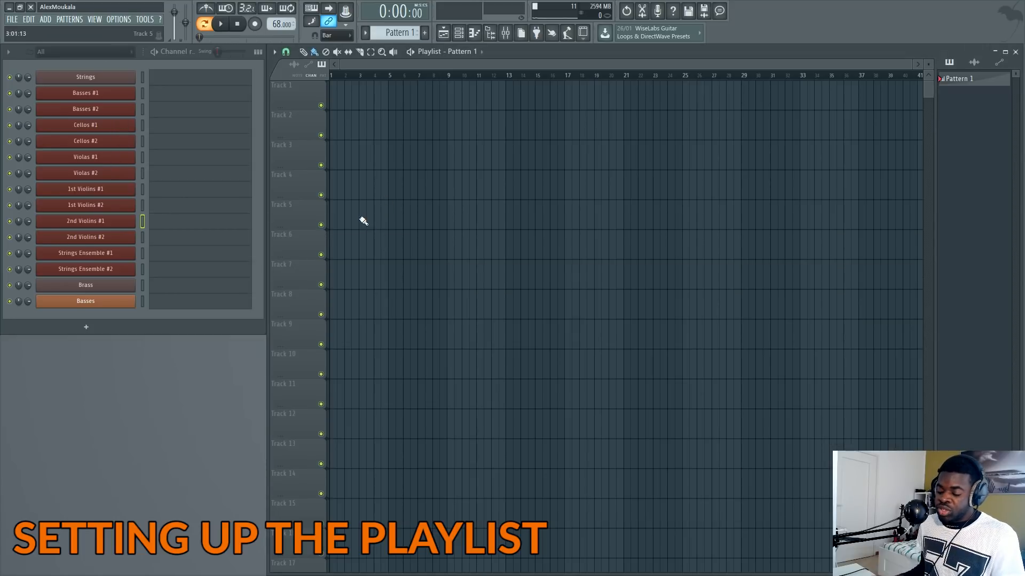
{"action": "key", "text": "F9"}
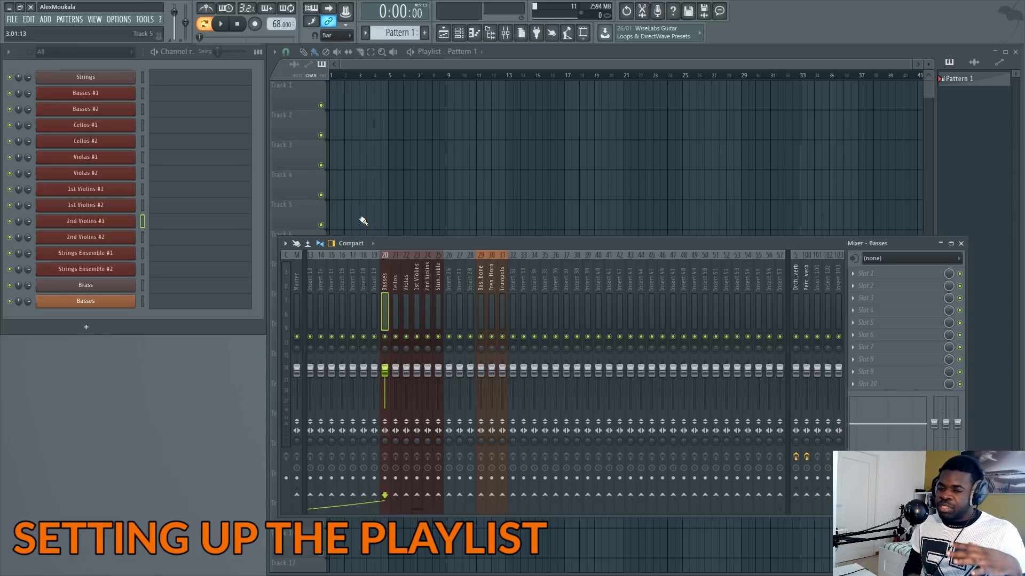
{"action": "key", "text": "F9"}
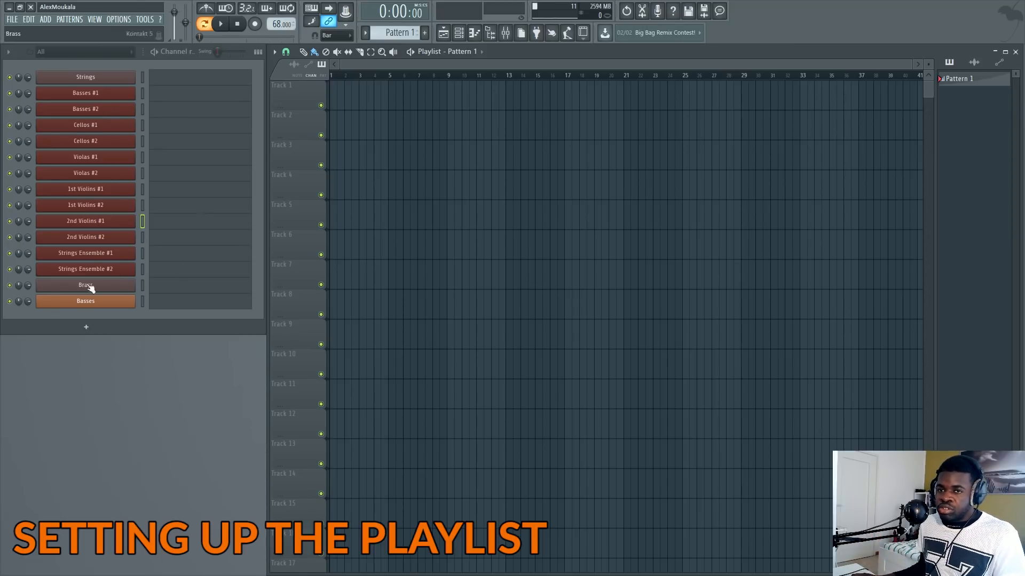
{"action": "key", "text": "F9"}
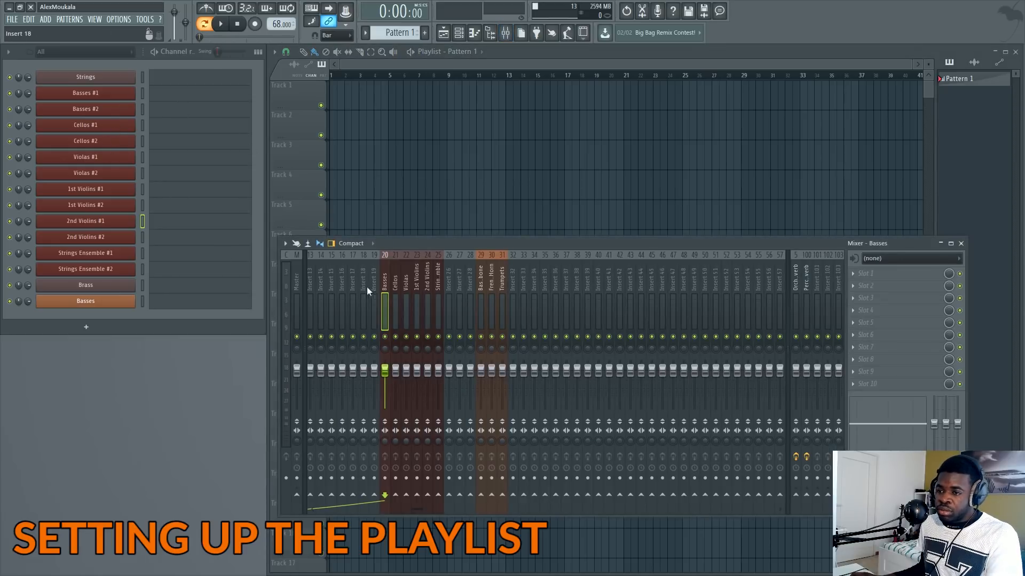
{"action": "key", "text": "F9"}
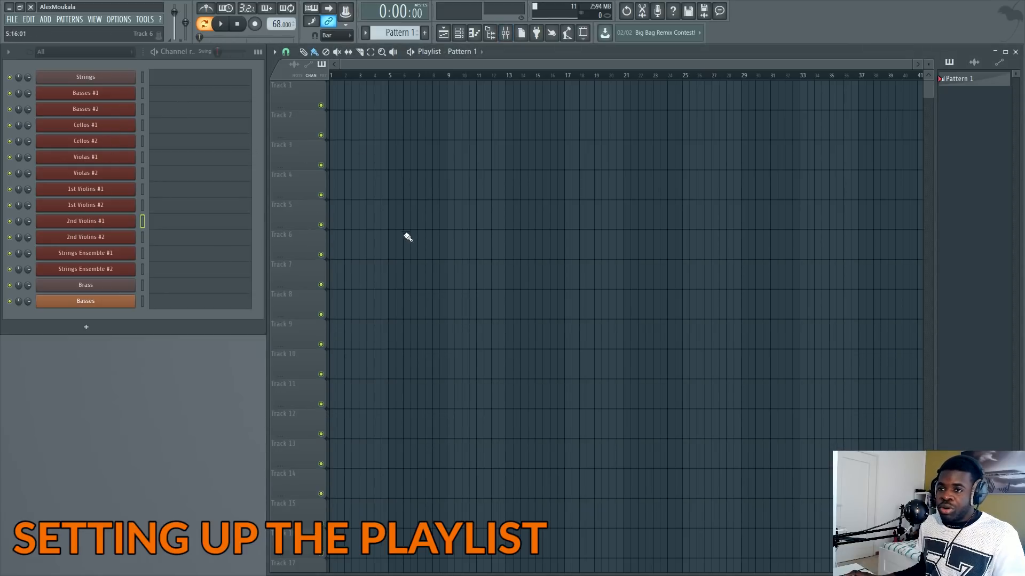
- Rename Track 1 of the playlist as Basses
{"action": "double_click", "coordinate": [291, 84]}
{"action": "type", "text": "String"}
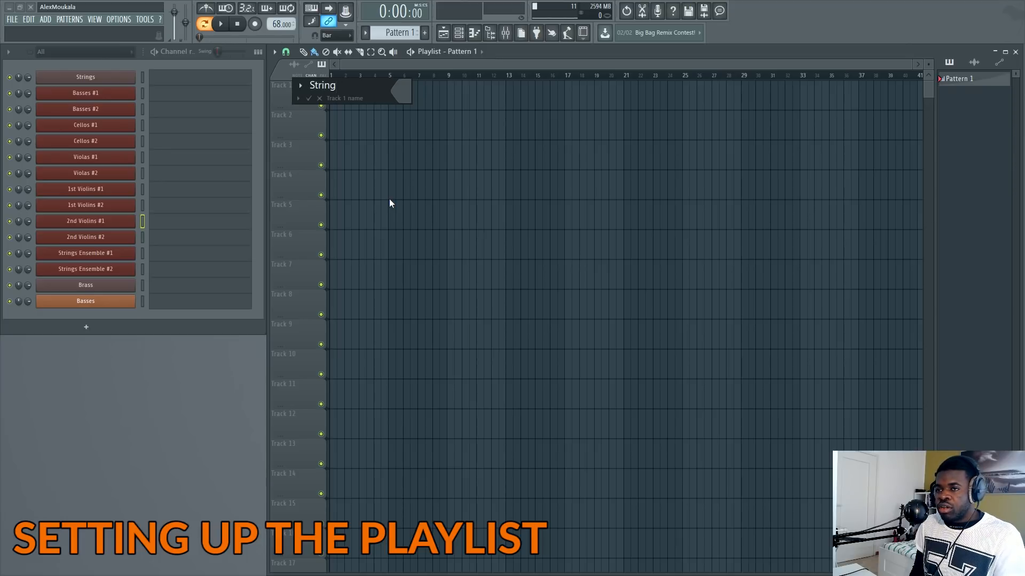
{"action": "key", "text": "BackSpace"}
{"action": "key", "text": "BackSpace"}
{"action": "key", "text": "BackSpace"}
{"action": "key", "text": "BackSpace"}
{"action": "key", "text": "BackSpace"}
{"action": "key", "text": "BackSpace"}
{"action": "type", "text": "Basses"}
{"action": "key", "text": "Return"}
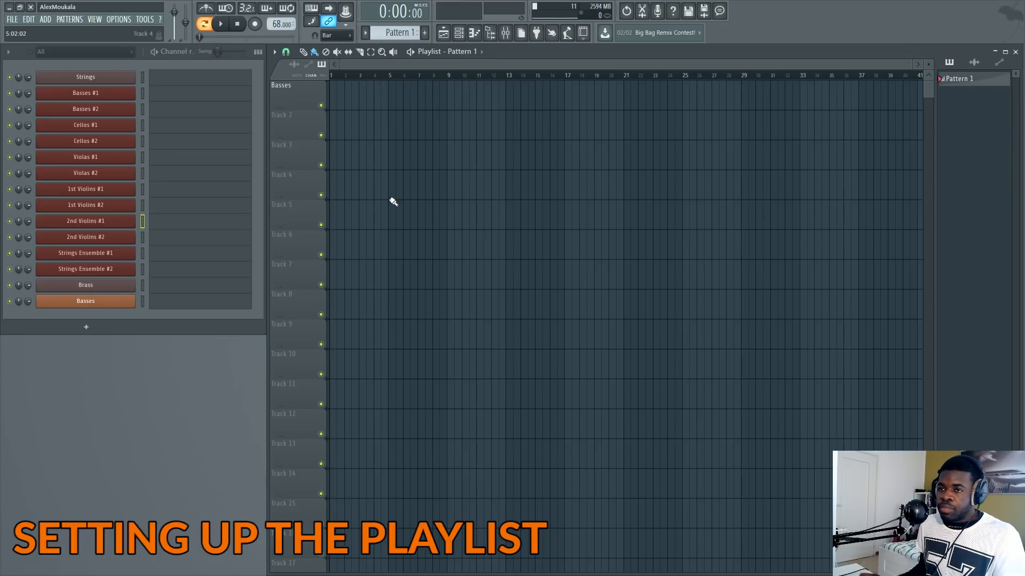
- Colour the Basses playlist track with the muted red swatch matching the string channels
{"action": "double_click", "coordinate": [302, 92]}
{"action": "left_click", "coordinate": [411, 93]}
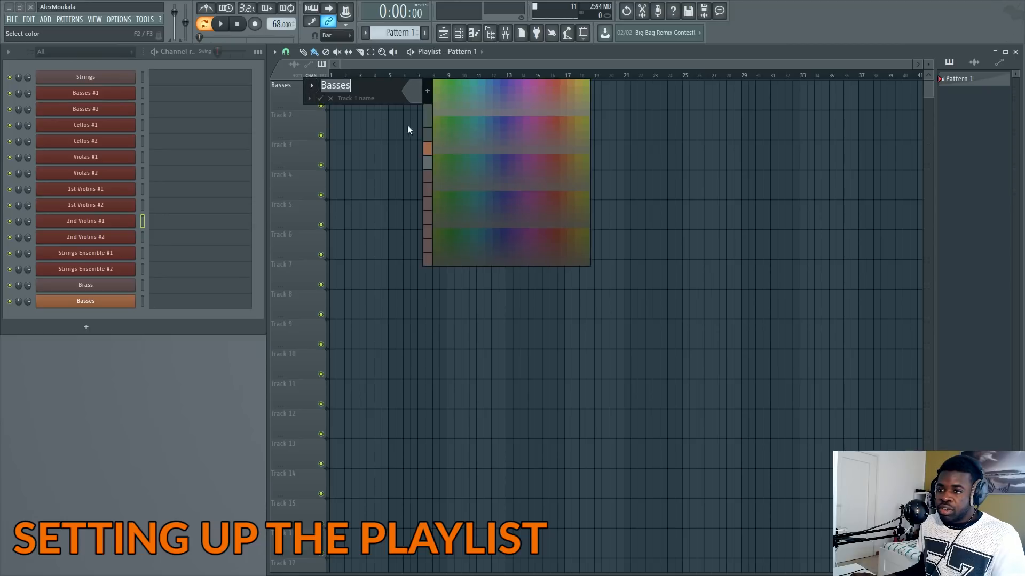
{"action": "left_click", "coordinate": [427, 174]}
- Rename playlist Track 2 as Cellos and Track 3 as Violas
{"action": "double_click", "coordinate": [271, 133]}
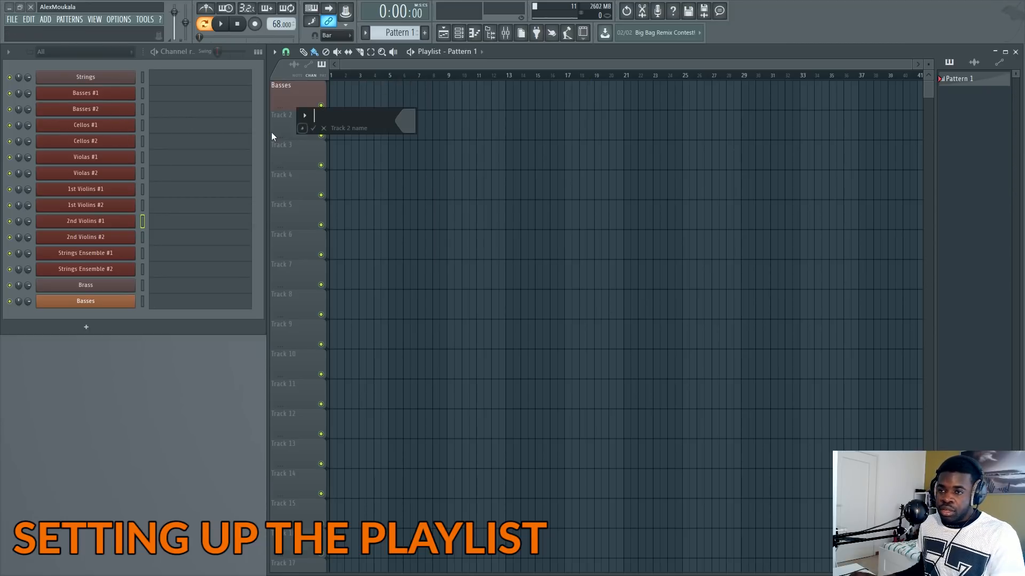
{"action": "type", "text": "Cellos"}
{"action": "key", "text": "Return"}
{"action": "double_click", "coordinate": [305, 149]}
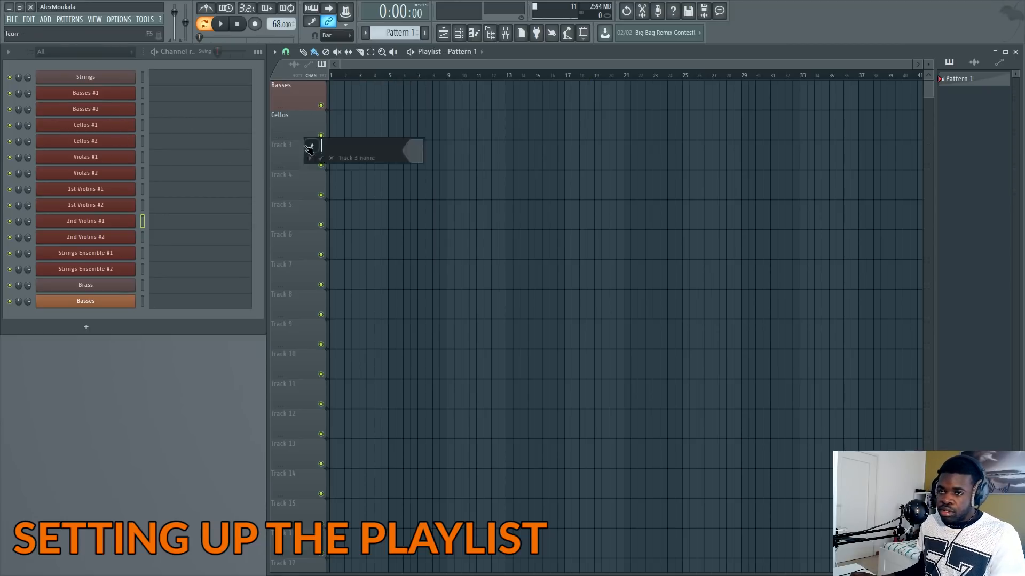
{"action": "type", "text": "Violas"}
{"action": "key", "text": "Return"}
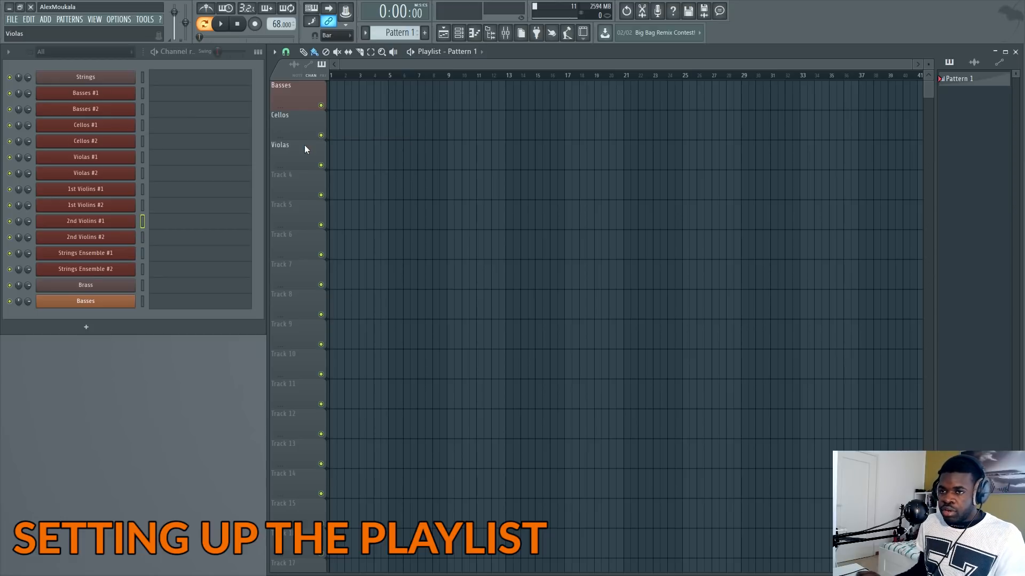
- Rename playlist Track 4 as 1st Violins and Track 5 as 2nd Violins, with Tracks 2 to 5 coloured muted red like Basses
{"action": "double_click", "coordinate": [284, 178]}
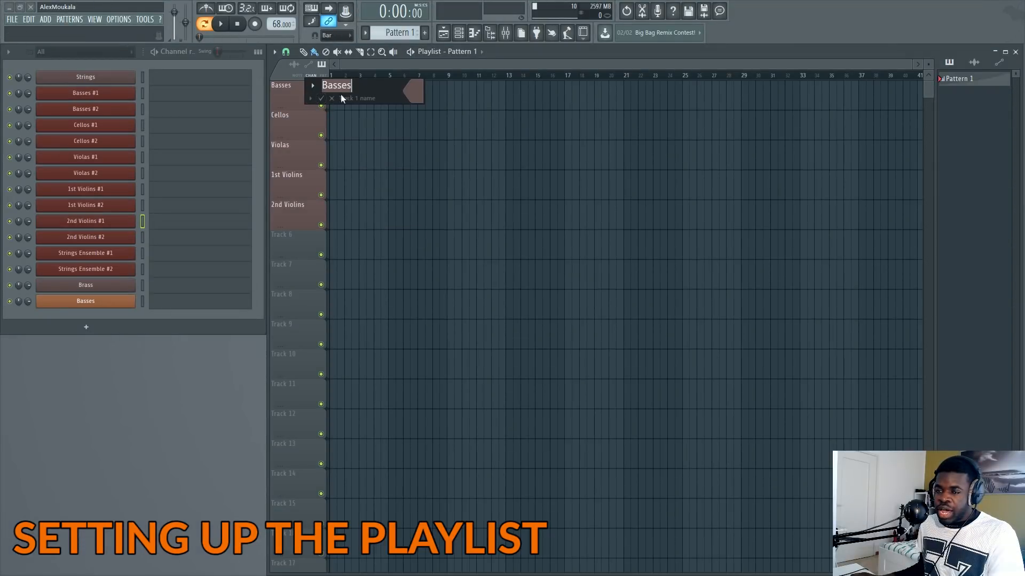
- Assign the violin icon to the Basses playlist track
{"action": "left_click", "coordinate": [320, 99]}
{"action": "left_click", "coordinate": [371, 179]}
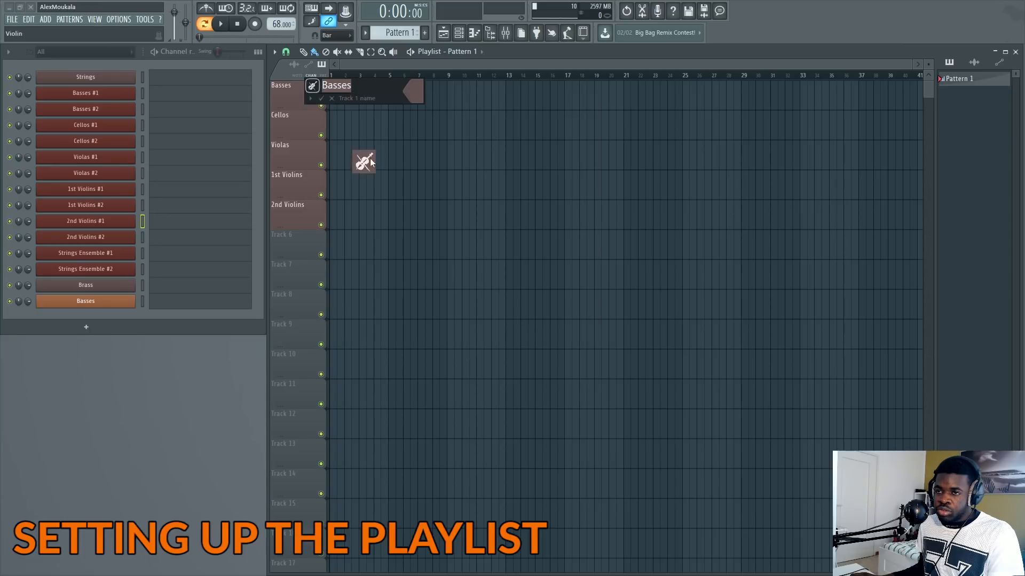
{"action": "key", "text": "Return"}
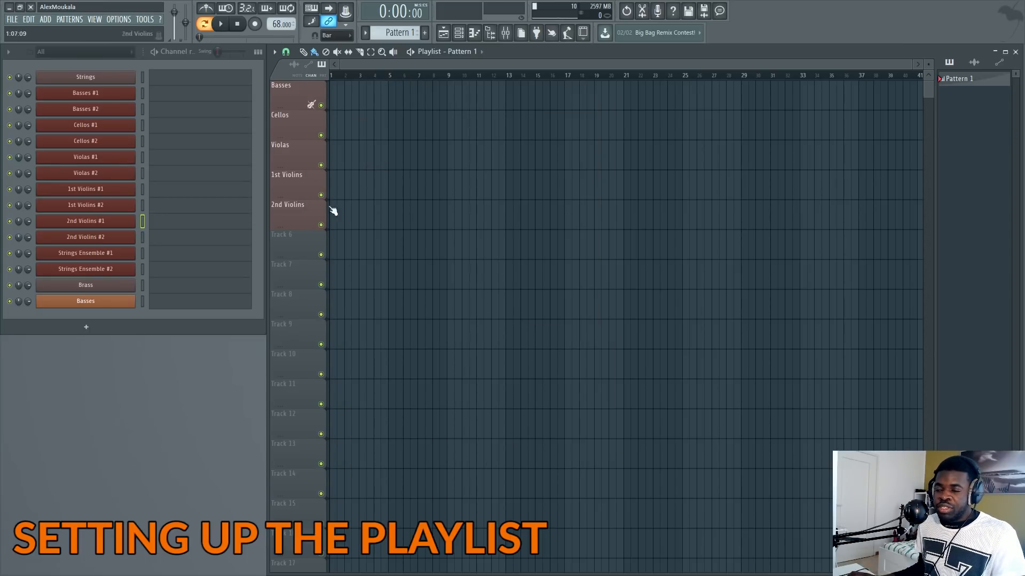
- Create a new pattern and name it 1st Violins
{"action": "scroll", "coordinate": [401, 63], "scroll_direction": "down", "scroll_amount": 3}
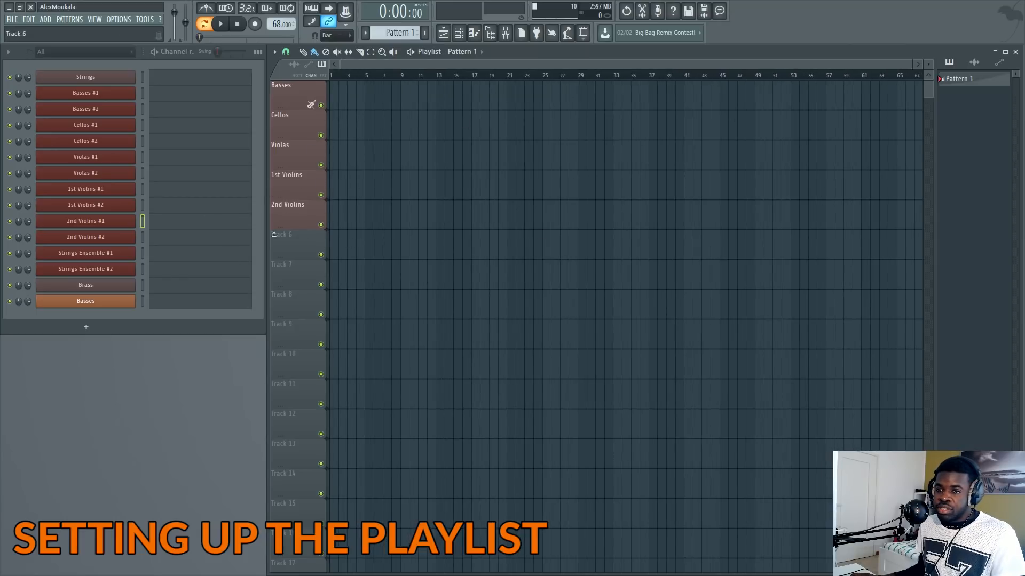
{"action": "left_click", "coordinate": [424, 33]}
{"action": "key", "text": "Return"}
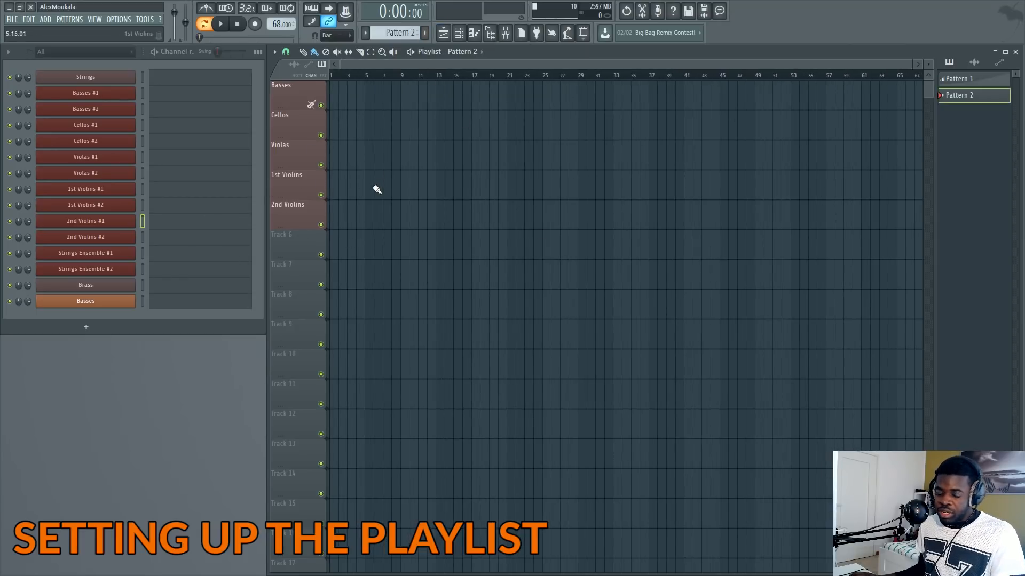
{"action": "key", "text": "F2"}
{"action": "type", "text": "1st Violins"}
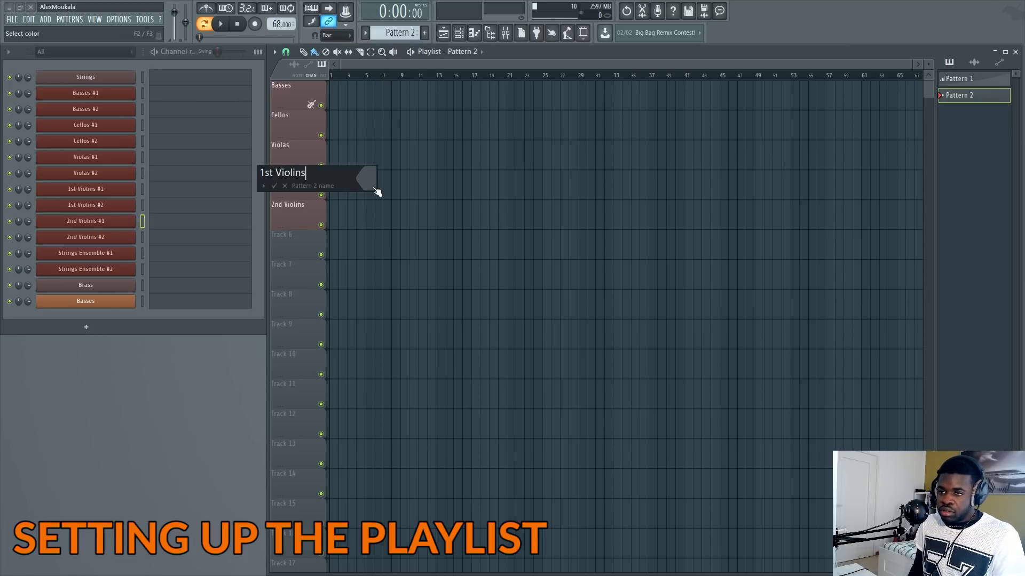
{"action": "key", "text": "Return"}
- Place a 1st Violins pattern clip about 27 bars long, starting at bar 1, on the 1st Violins playlist track
{"action": "left_click", "coordinate": [413, 221]}
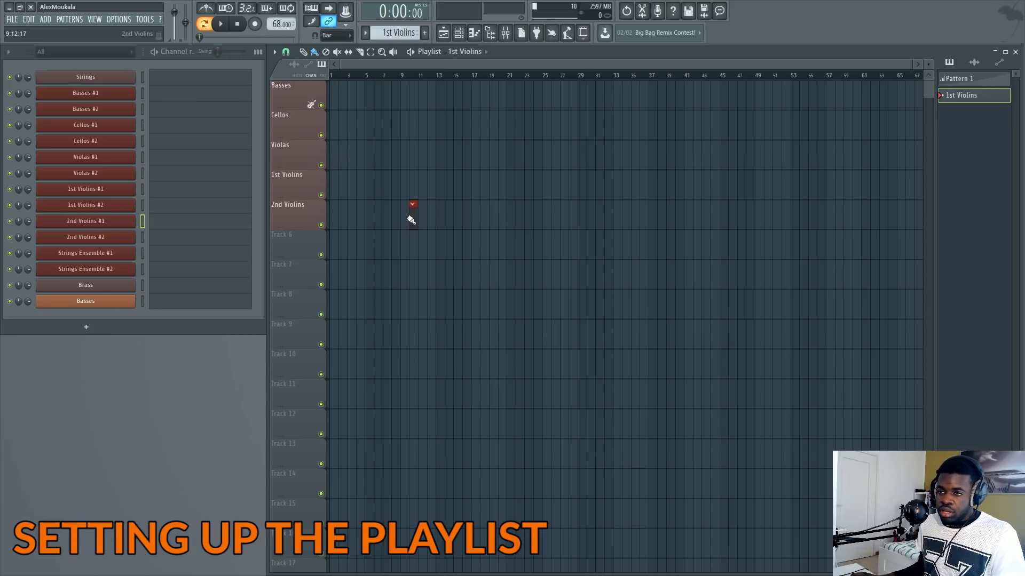
{"action": "left_click_drag", "start_coordinate": [414, 213], "coordinate": [569, 216]}
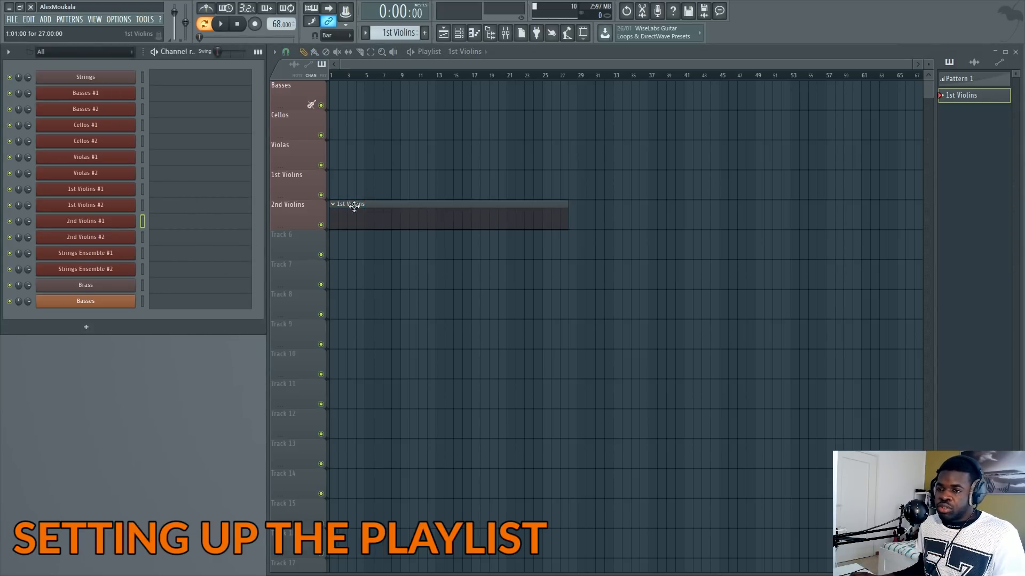
{"action": "left_click_drag", "start_coordinate": [376, 214], "coordinate": [372, 184]}
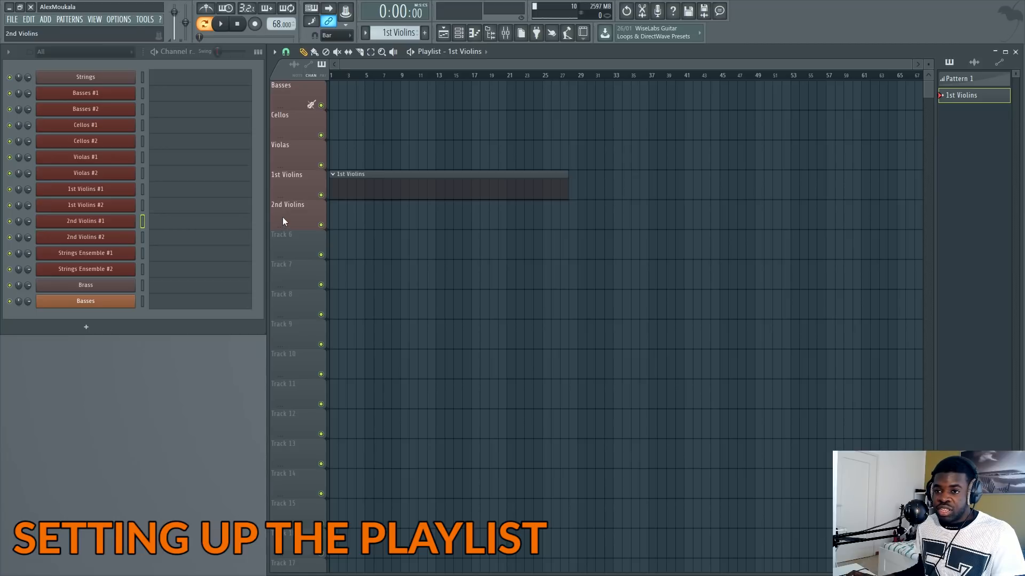
- Group the 2nd Violins, 1st Violins, Violas and Cellos playlist tracks each with the track above, under Basses
{"action": "right_click", "coordinate": [297, 220]}
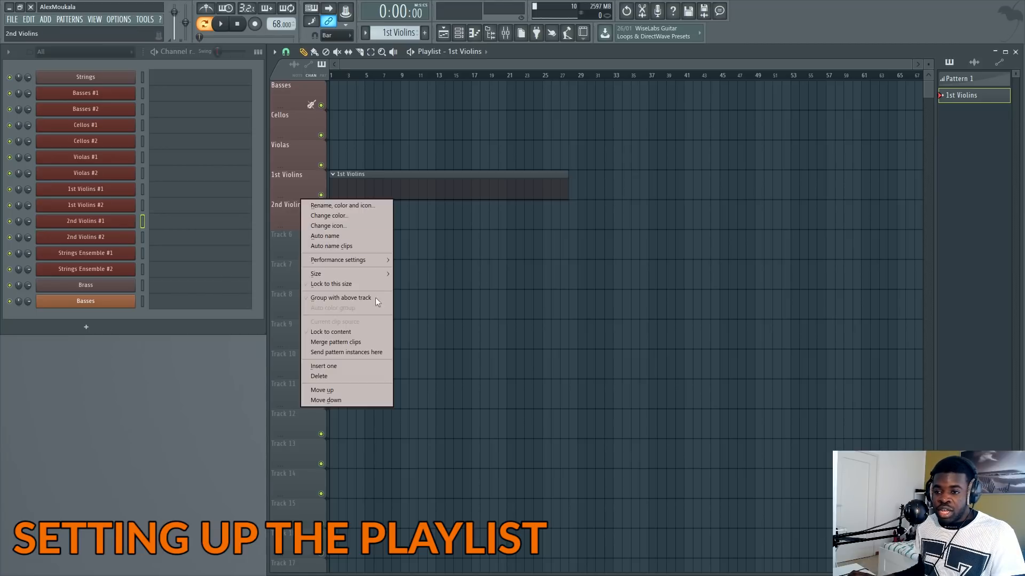
{"action": "left_click", "coordinate": [349, 300]}
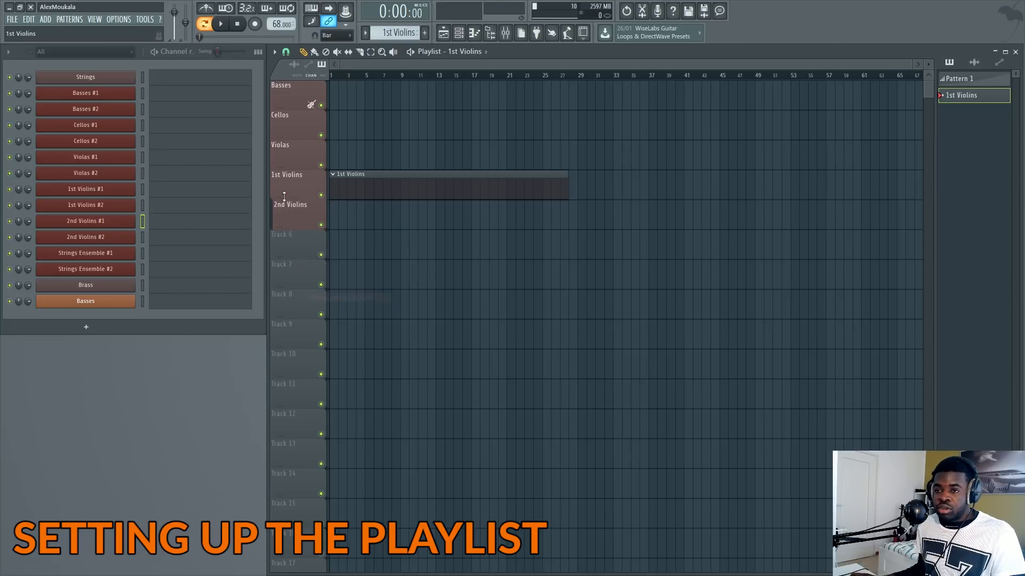
{"action": "right_click", "coordinate": [286, 194]}
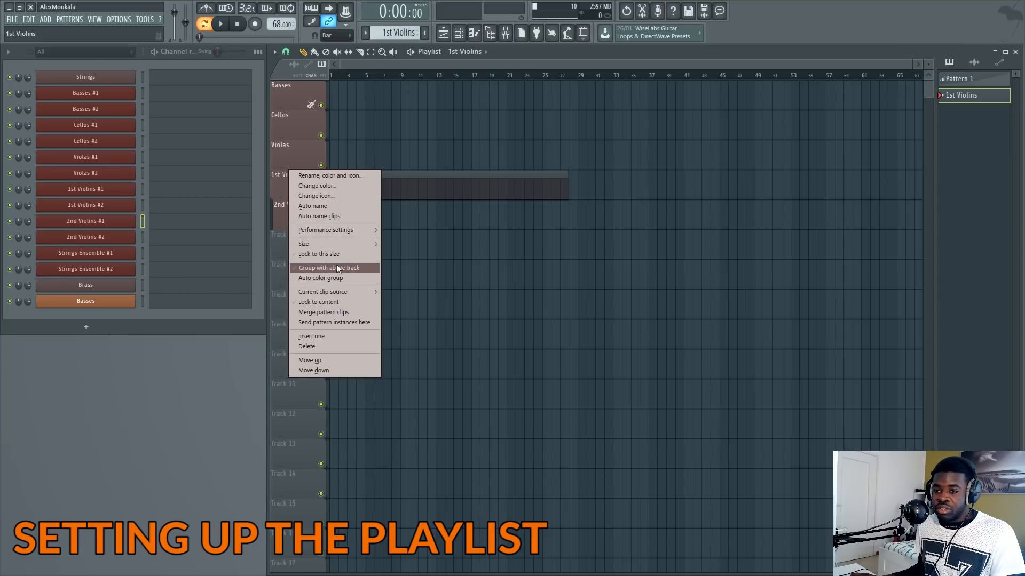
{"action": "left_click", "coordinate": [336, 267]}
{"action": "right_click", "coordinate": [287, 161]}
{"action": "left_click", "coordinate": [350, 236]}
{"action": "right_click", "coordinate": [307, 125]}
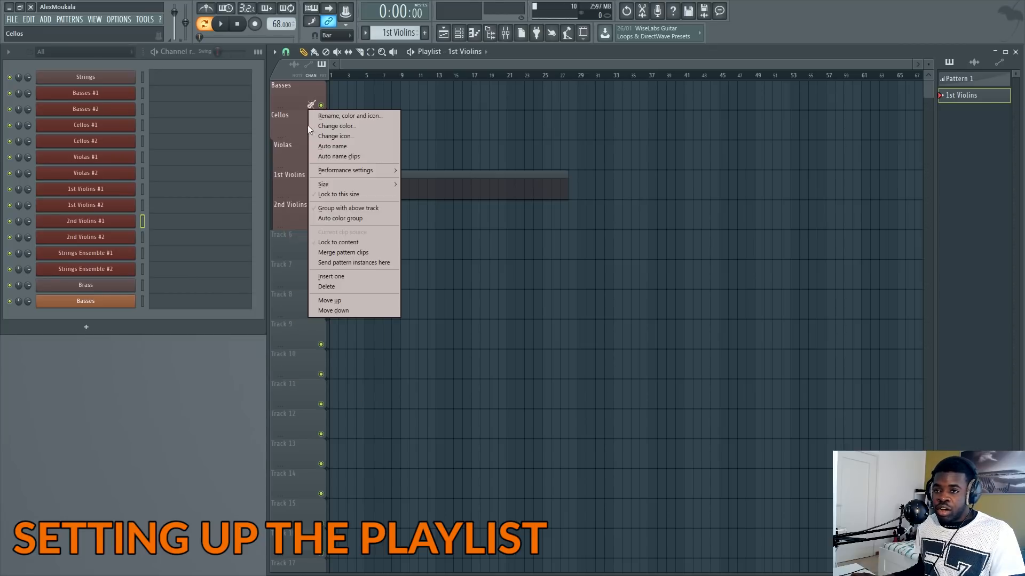
{"action": "left_click", "coordinate": [368, 206]}
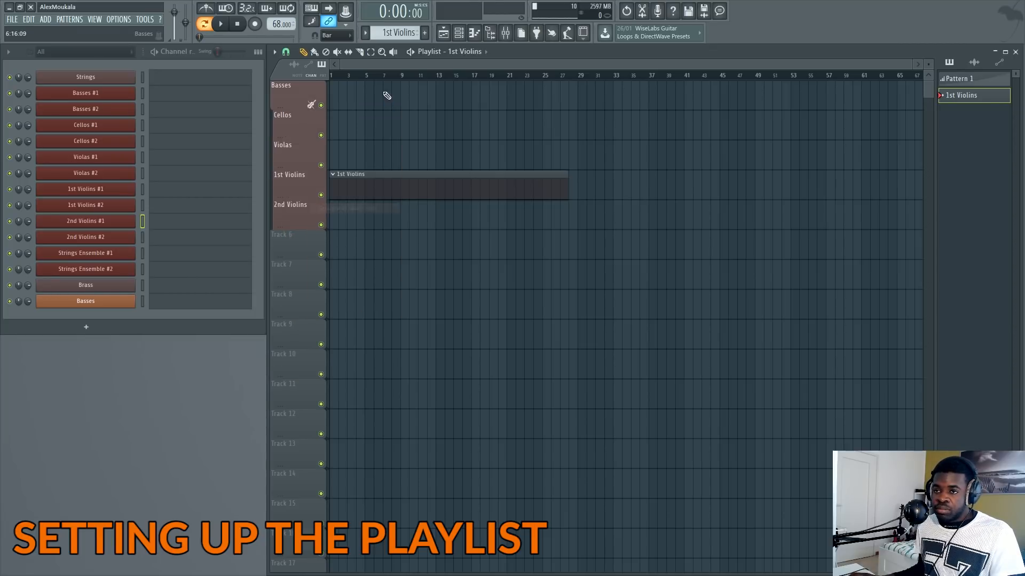
- Try muting and unmuting the whole string track group, and solo and unsolo it
{"action": "left_click", "coordinate": [321, 135]}
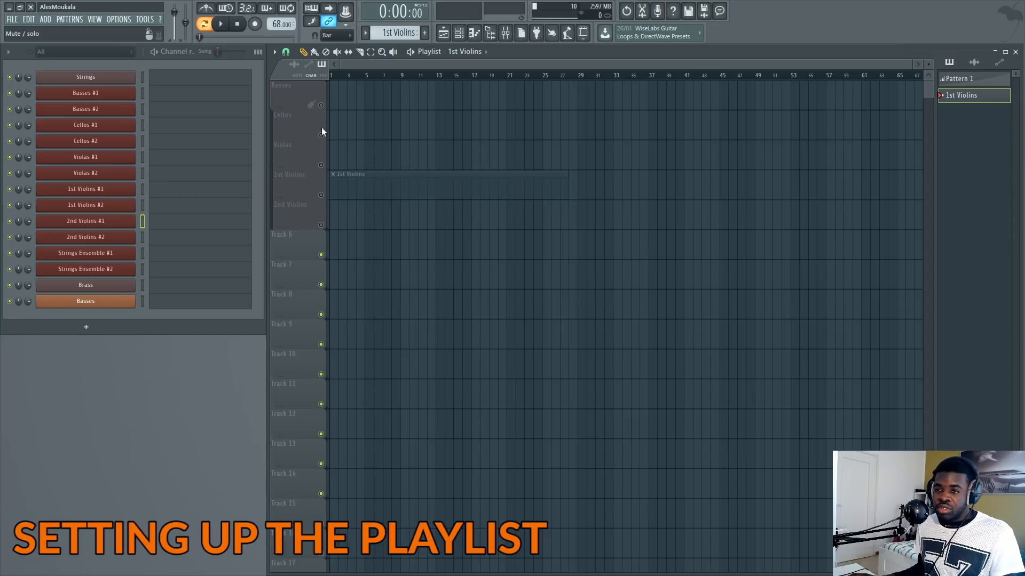
{"action": "left_click", "coordinate": [326, 166]}
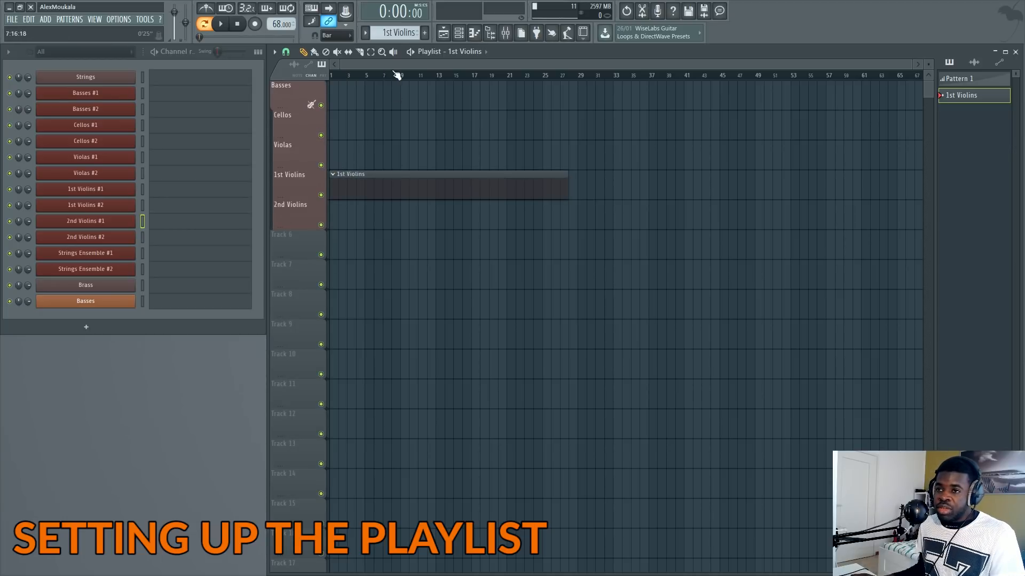
{"action": "scroll", "coordinate": [396, 75], "scroll_direction": "down", "scroll_amount": 1}
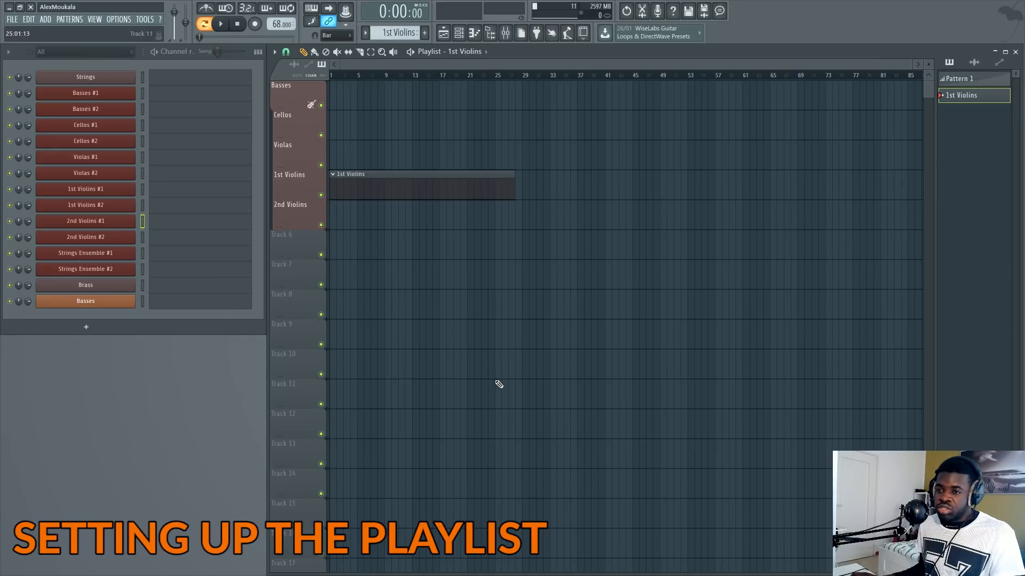
{"action": "right_click", "coordinate": [327, 198]}
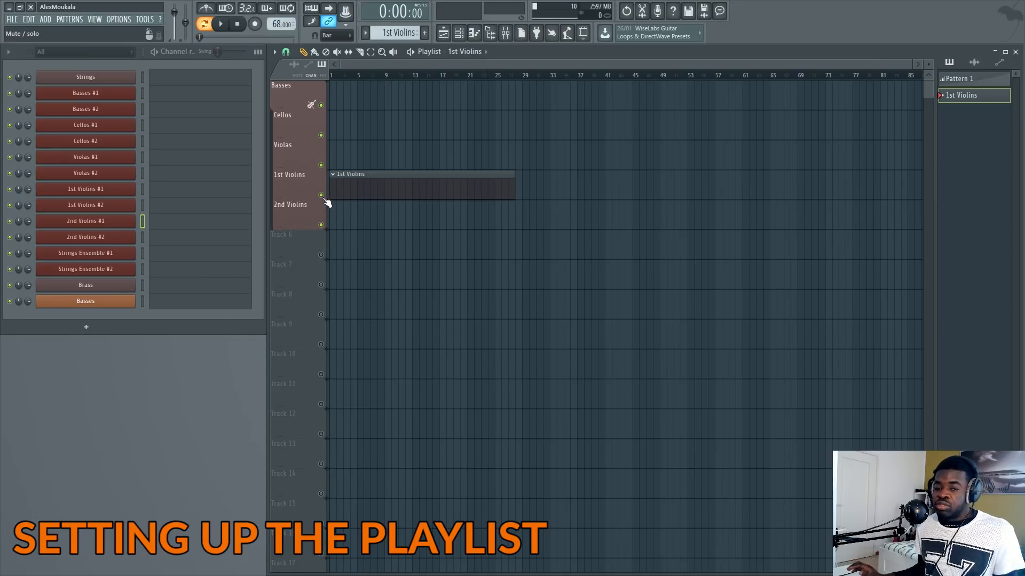
{"action": "right_click", "coordinate": [323, 193]}
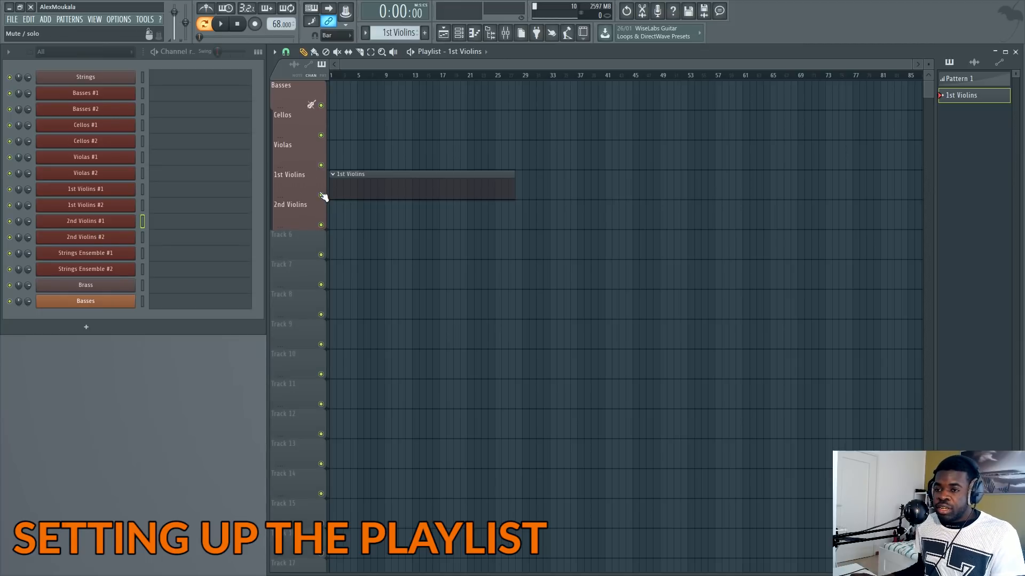
- Collapse the string track group under Basses and expand it again
{"action": "right_click", "coordinate": [286, 107]}
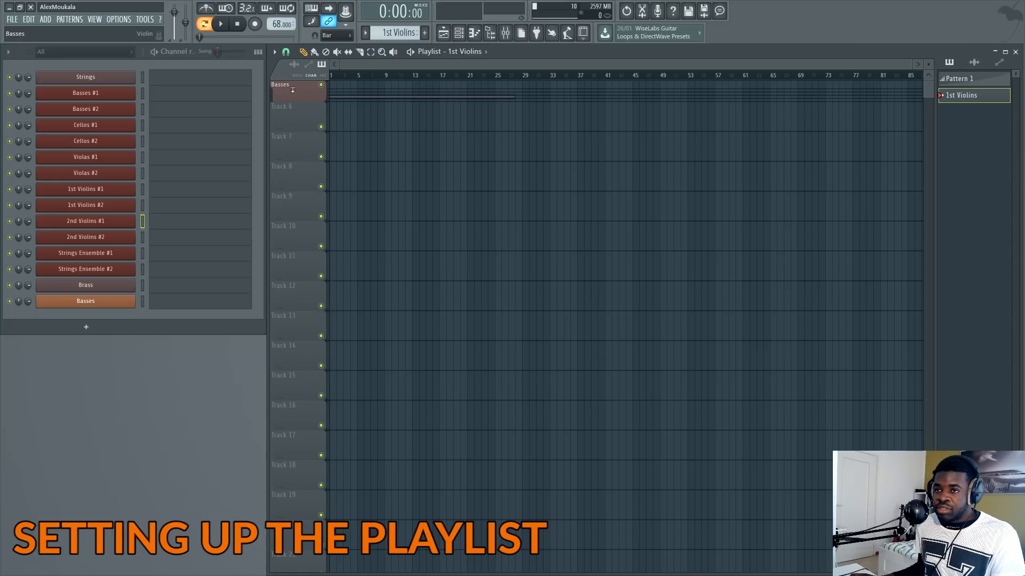
{"action": "left_click", "coordinate": [290, 88]}
{"action": "right_click", "coordinate": [296, 110]}
{"action": "left_click", "coordinate": [542, 388]}
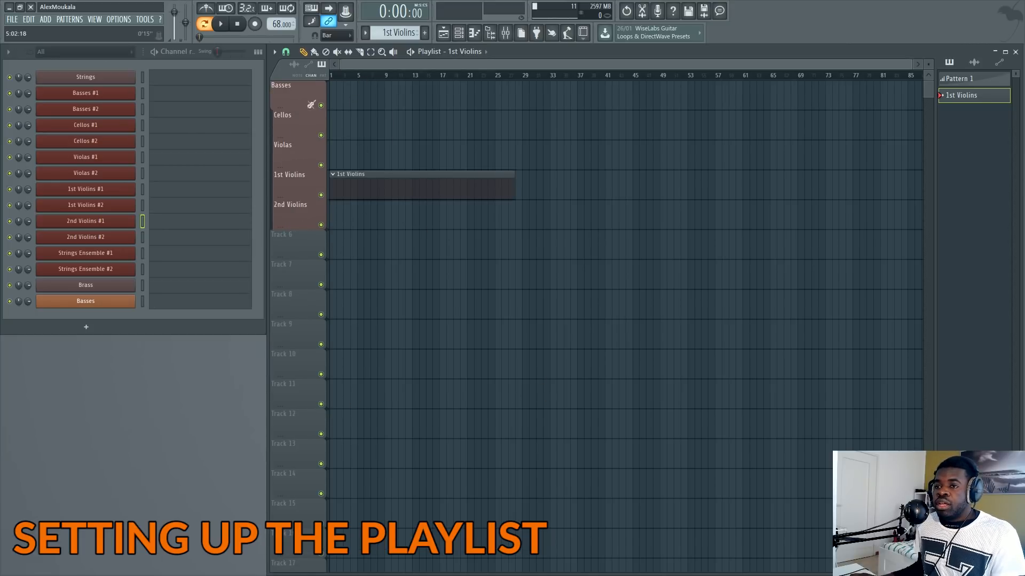
- Remove the violin icon from the Basses playlist track
{"action": "scroll", "coordinate": [362, 64], "scroll_direction": "down", "scroll_amount": 2}
{"action": "left_click", "coordinate": [310, 104]}
{"action": "left_click", "coordinate": [320, 122]}
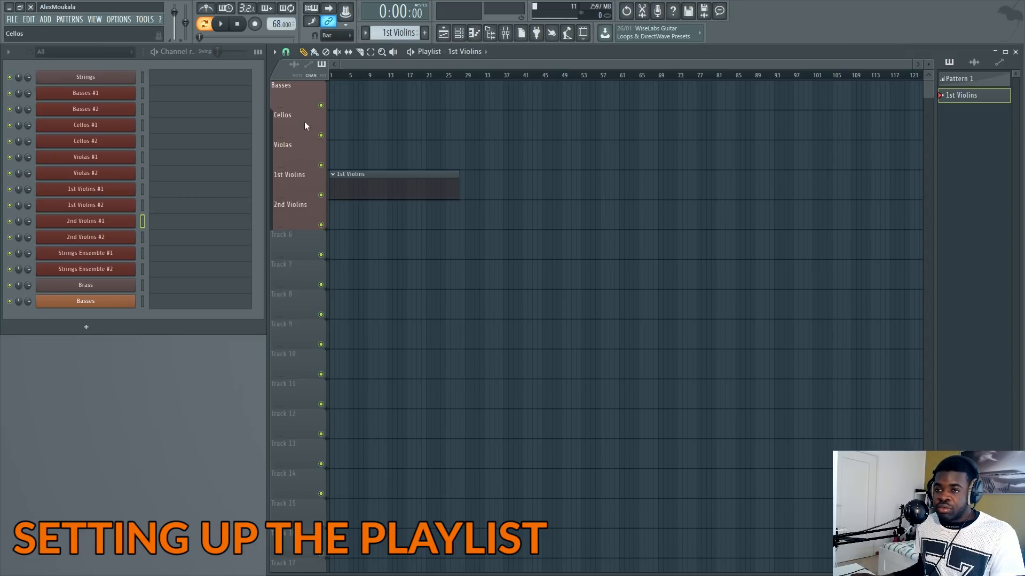
- Rename playlist Tracks 6 and 7 as Bass Trombone and French Horns, and group French Horns with the track above
{"action": "double_click", "coordinate": [298, 255]}
{"action": "type", "text": "Brass"}
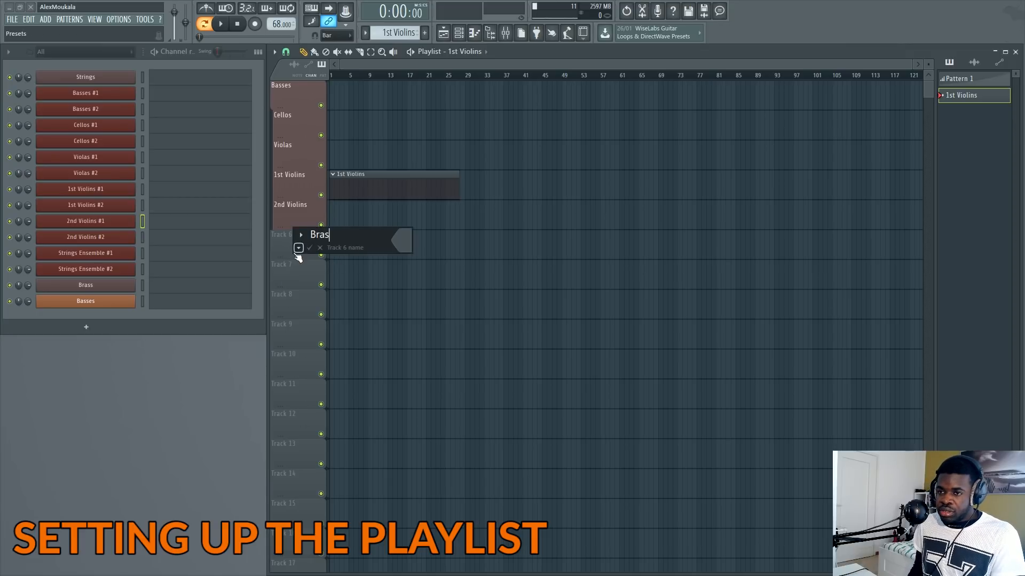
{"action": "key", "text": "Return"}
{"action": "right_click", "coordinate": [292, 272]}
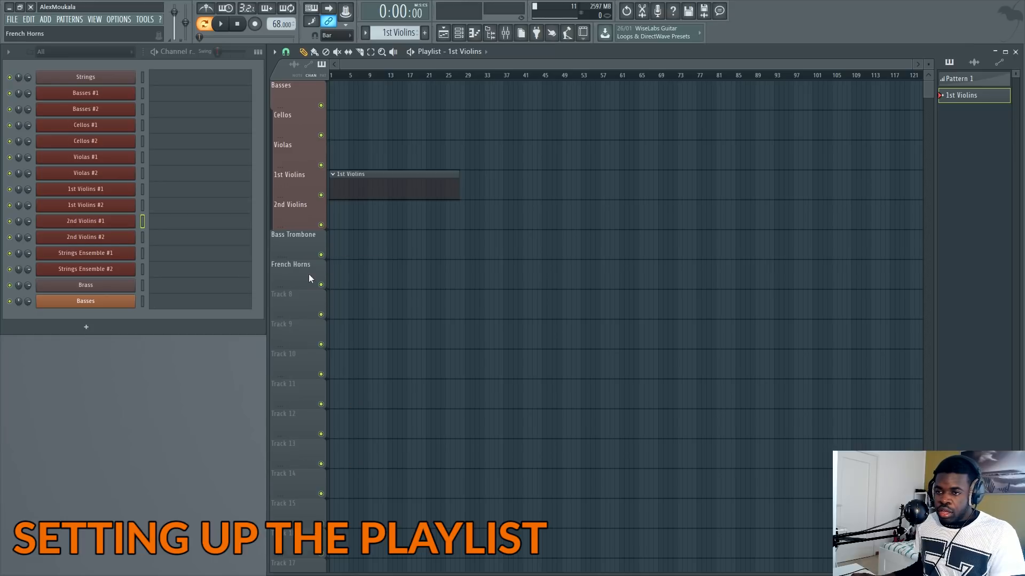
{"action": "right_click", "coordinate": [309, 274]}
{"action": "left_click", "coordinate": [359, 357]}
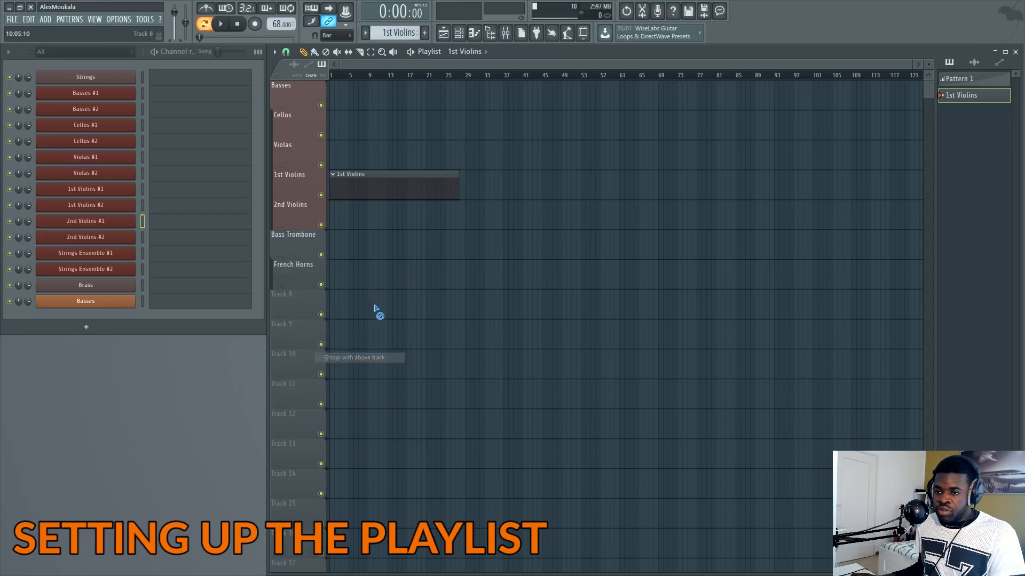
- Move the Basses string group below the Bass Trombone group and back up to its original place
{"action": "right_click", "coordinate": [302, 82]}
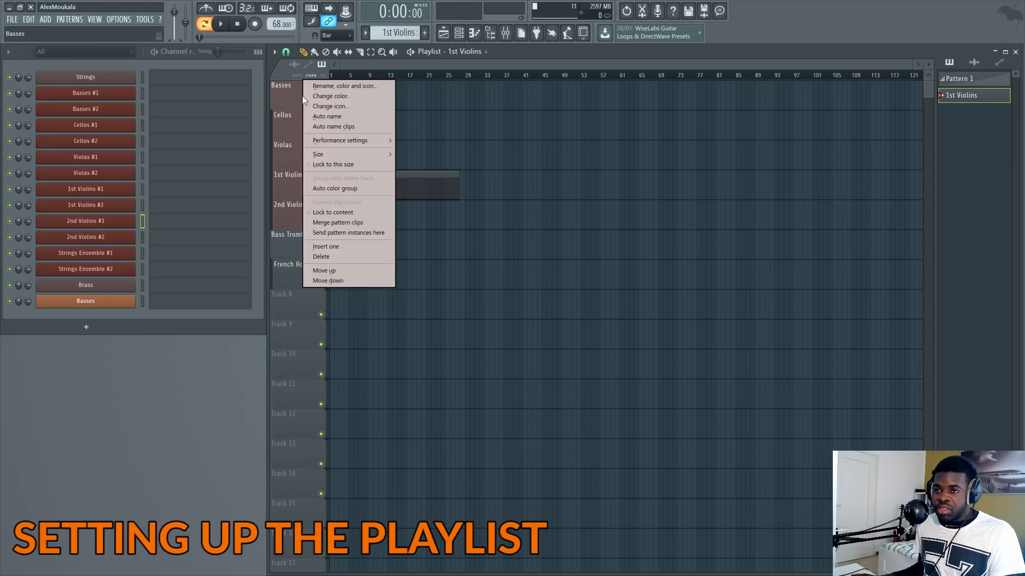
{"action": "left_click", "coordinate": [344, 278]}
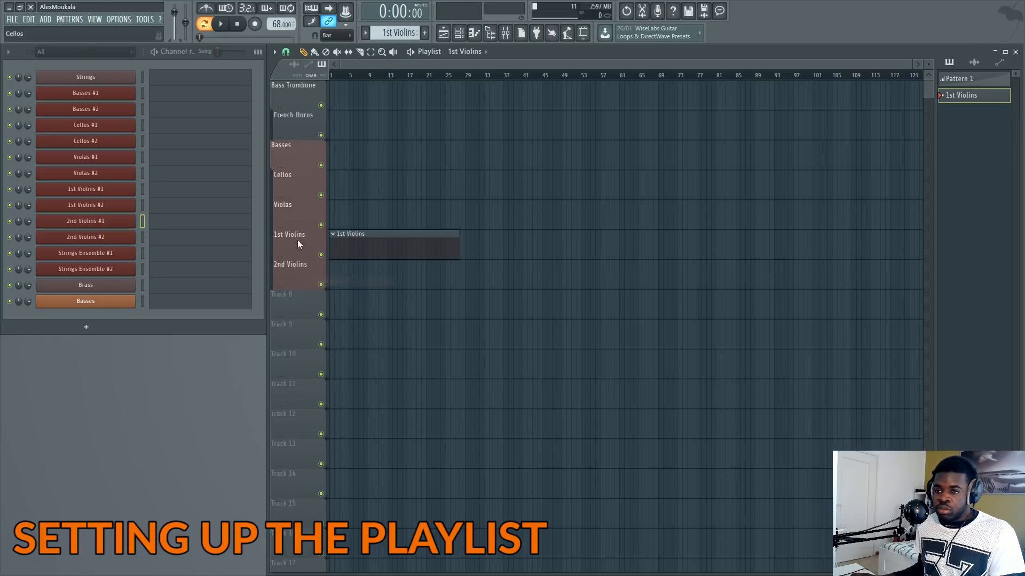
{"action": "right_click", "coordinate": [300, 163]}
{"action": "left_click", "coordinate": [346, 327]}
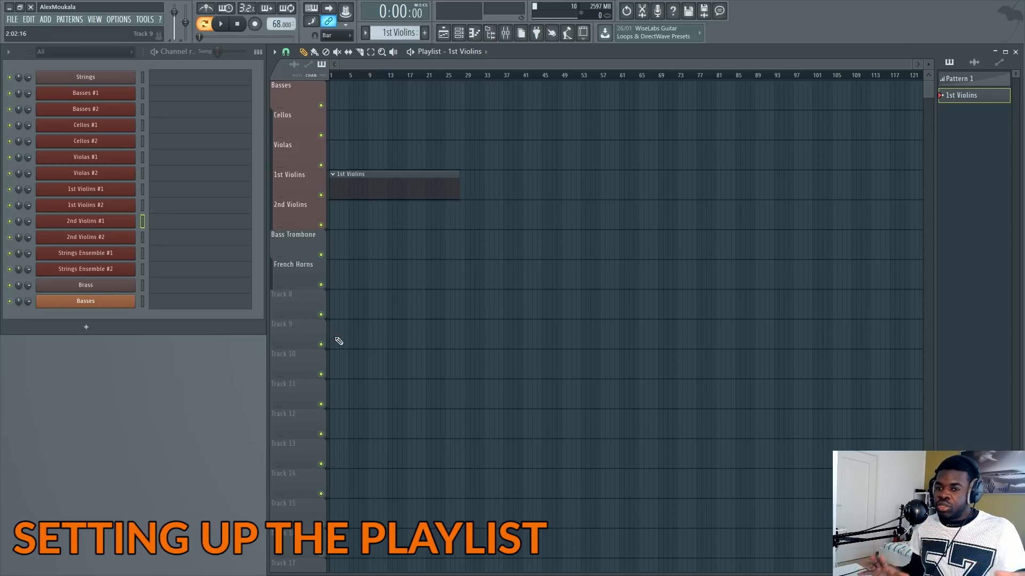
{"action": "scroll", "coordinate": [468, 79], "scroll_direction": "down", "scroll_amount": 2}
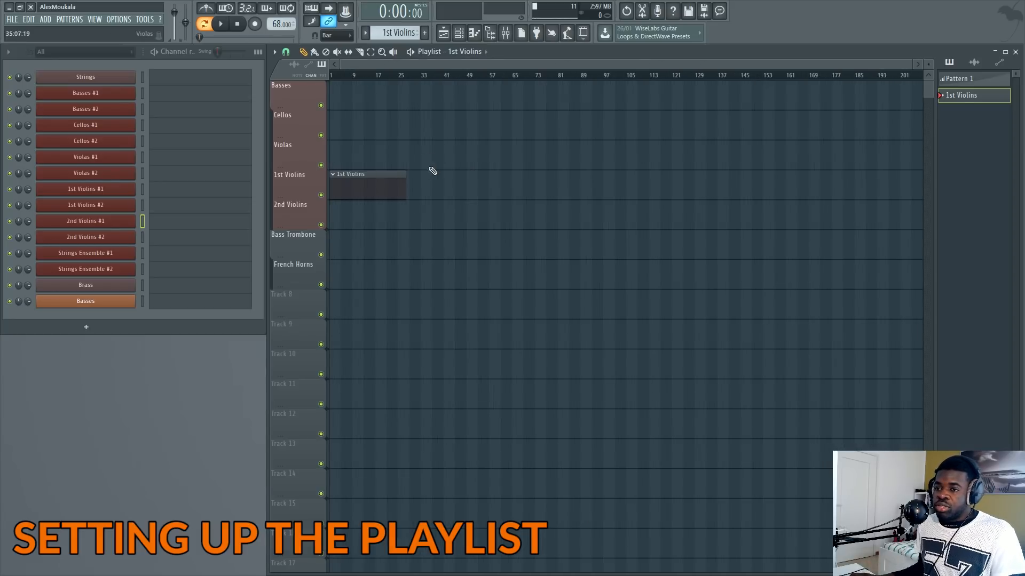
{"action": "scroll", "coordinate": [433, 171], "scroll_direction": "up", "scroll_amount": 6}
{"action": "scroll", "coordinate": [363, 194], "scroll_direction": "up", "scroll_amount": 4}
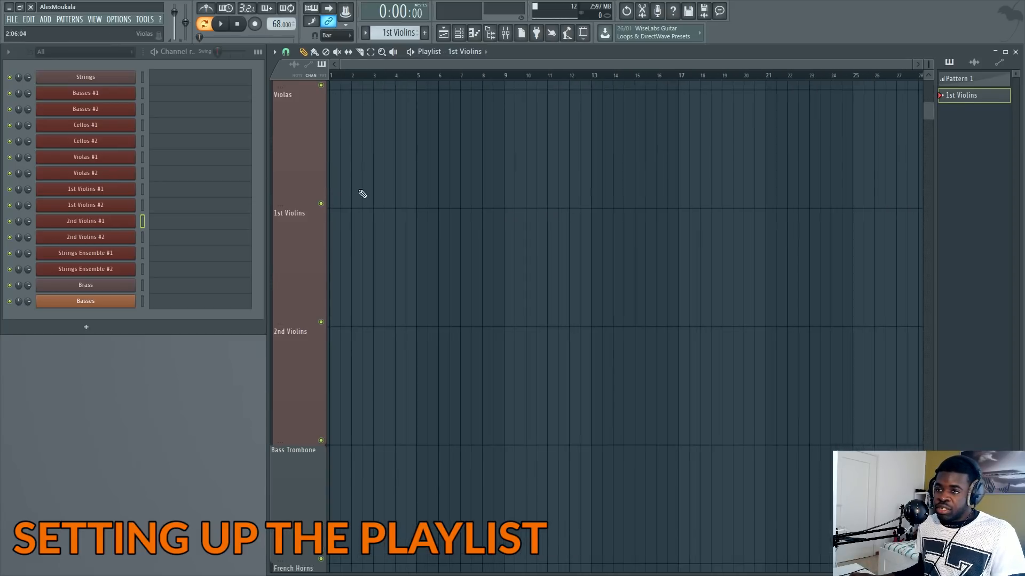
{"action": "scroll", "coordinate": [389, 69], "scroll_direction": "down", "scroll_amount": 2}
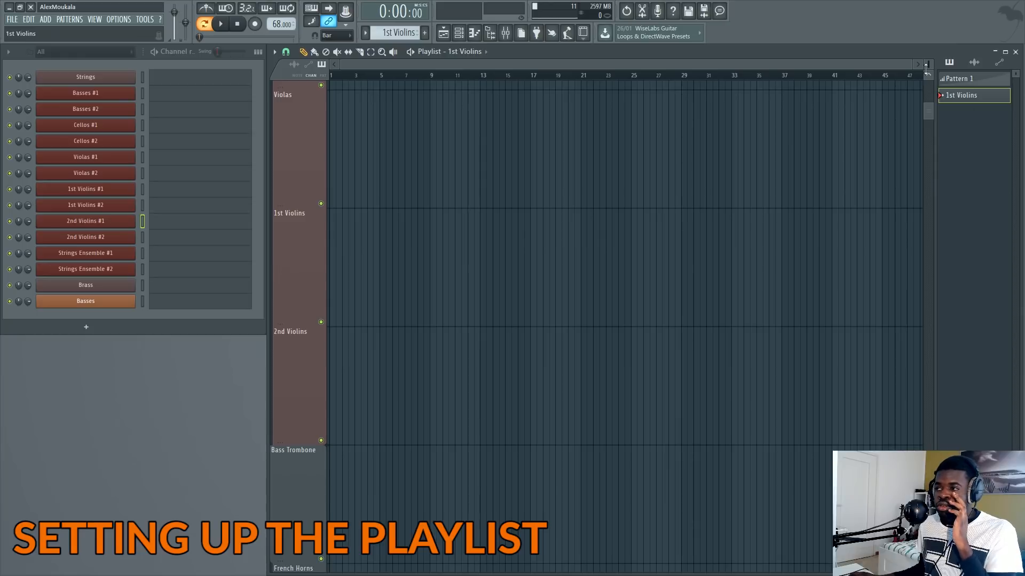
{"action": "scroll", "coordinate": [926, 65], "scroll_direction": "down", "scroll_amount": 4}
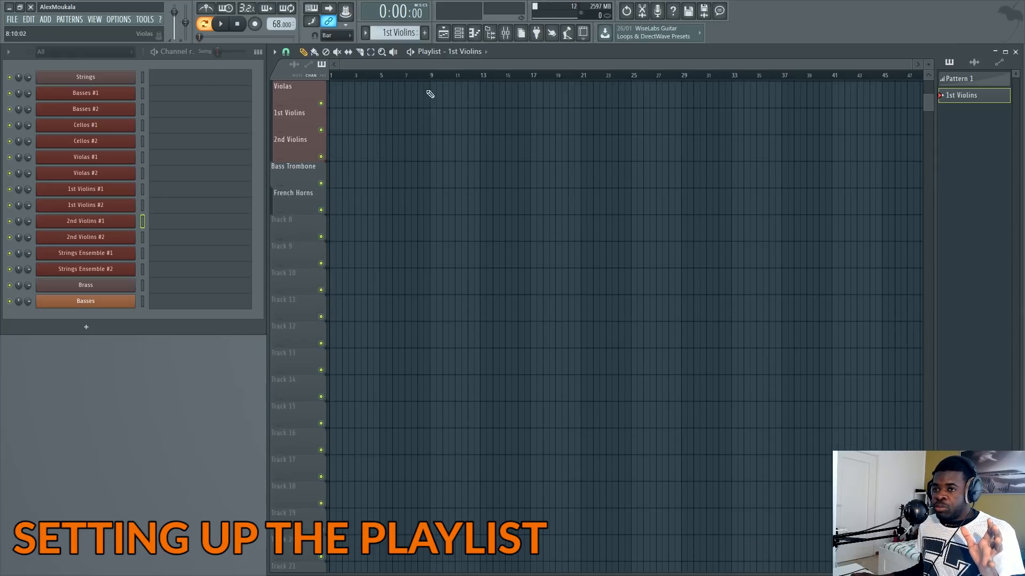
{"action": "scroll", "coordinate": [432, 86], "scroll_direction": "up", "scroll_amount": 1}
{"action": "scroll", "coordinate": [435, 66], "scroll_direction": "down", "scroll_amount": 1}
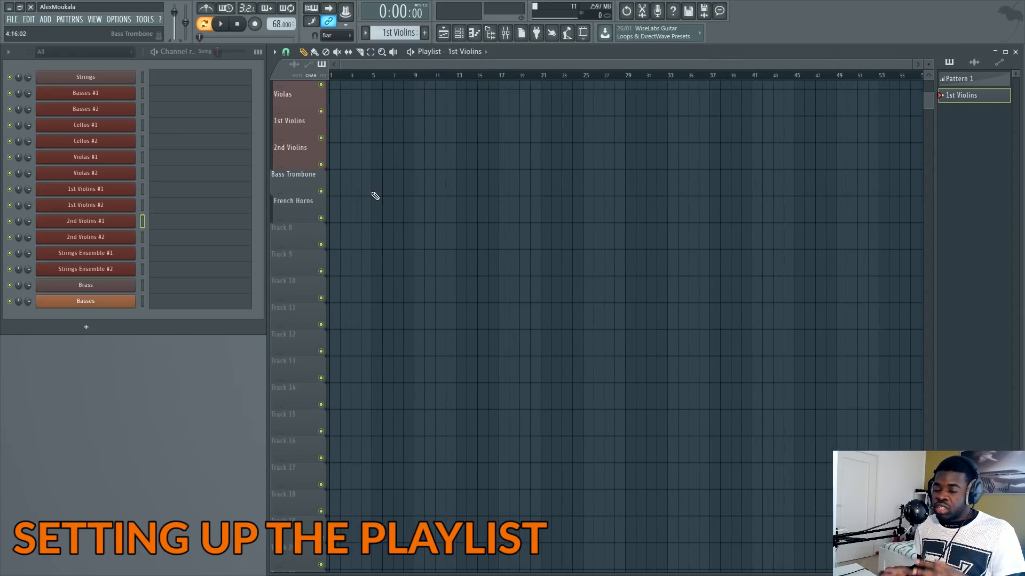
- Look through the channel rack and mixer tracks of the finished ALXM Orchestral Template VII project
{"action": "scroll", "coordinate": [419, 197], "scroll_direction": "up", "scroll_amount": 2}
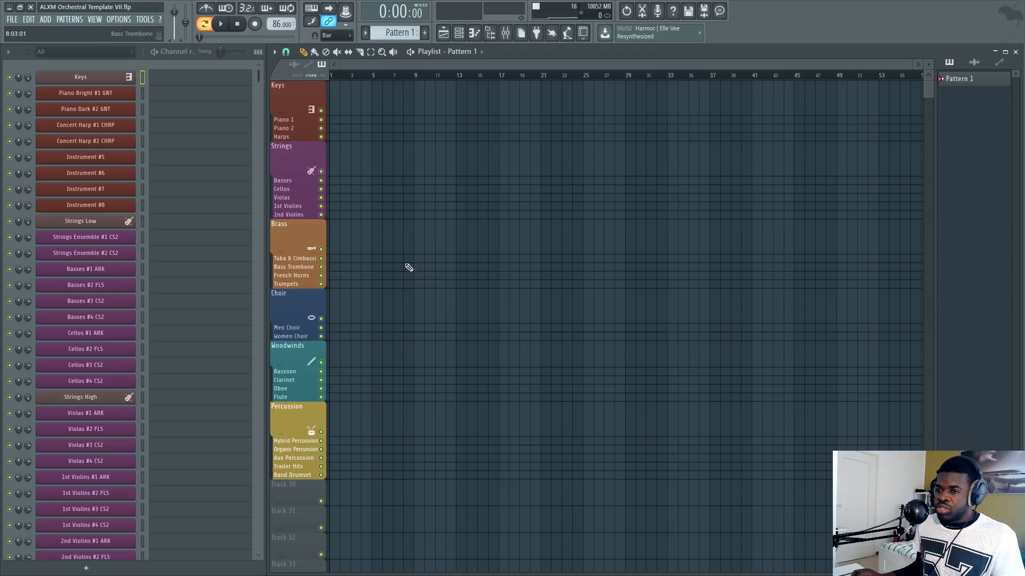
{"action": "scroll", "coordinate": [175, 356], "scroll_direction": "down", "scroll_amount": 6}
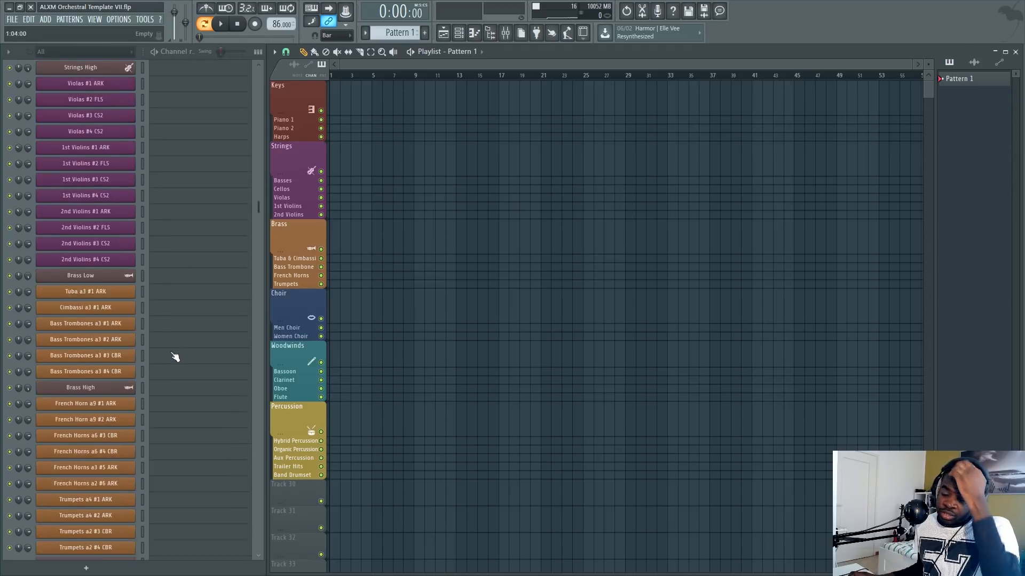
{"action": "scroll", "coordinate": [175, 357], "scroll_direction": "down", "scroll_amount": 6}
{"action": "key", "text": "F9"}
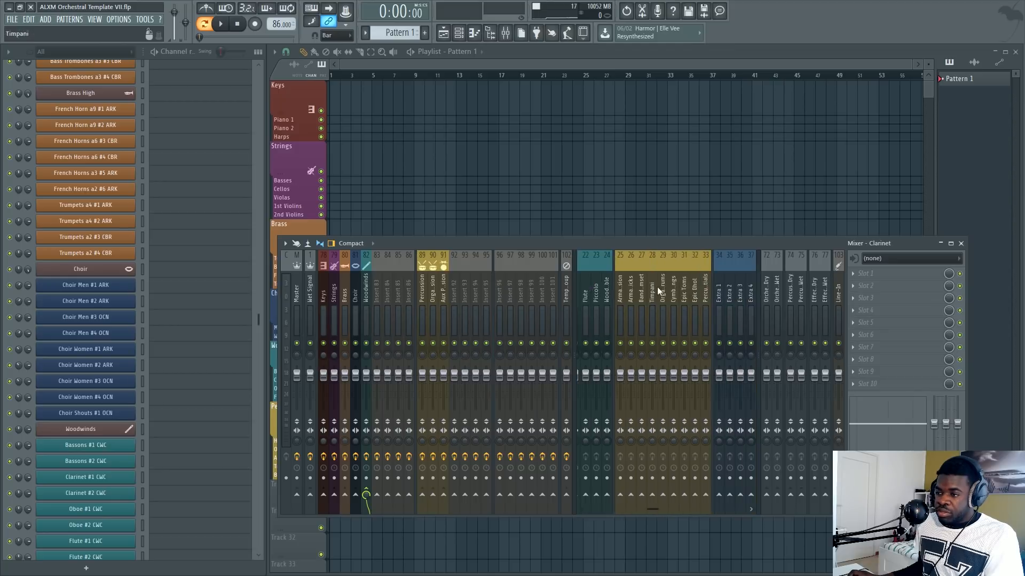
{"action": "scroll", "coordinate": [658, 291], "scroll_direction": "down", "scroll_amount": 1}
{"action": "left_click", "coordinate": [763, 285]}
{"action": "left_click", "coordinate": [759, 285]}
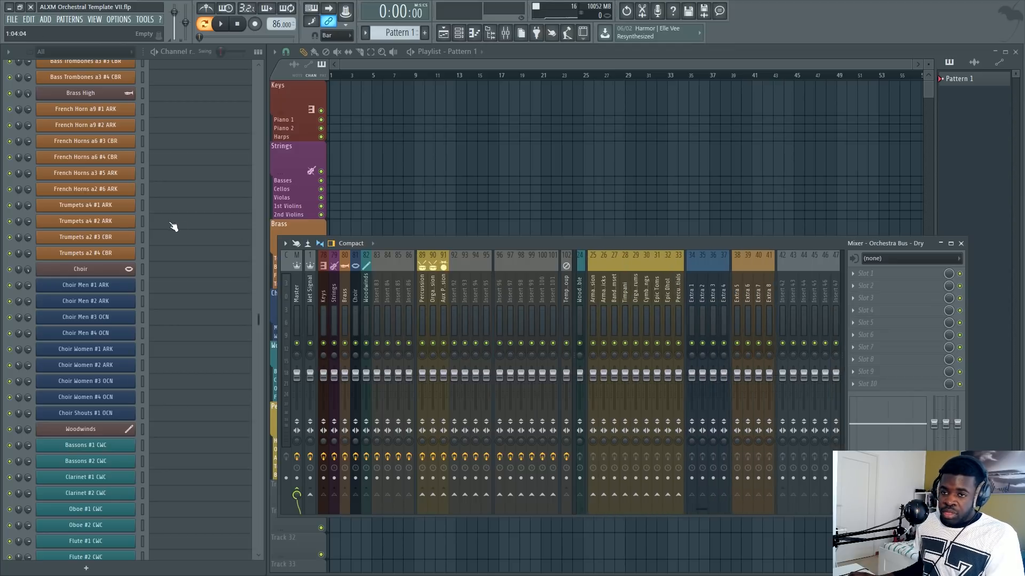
{"action": "key", "text": "F9"}
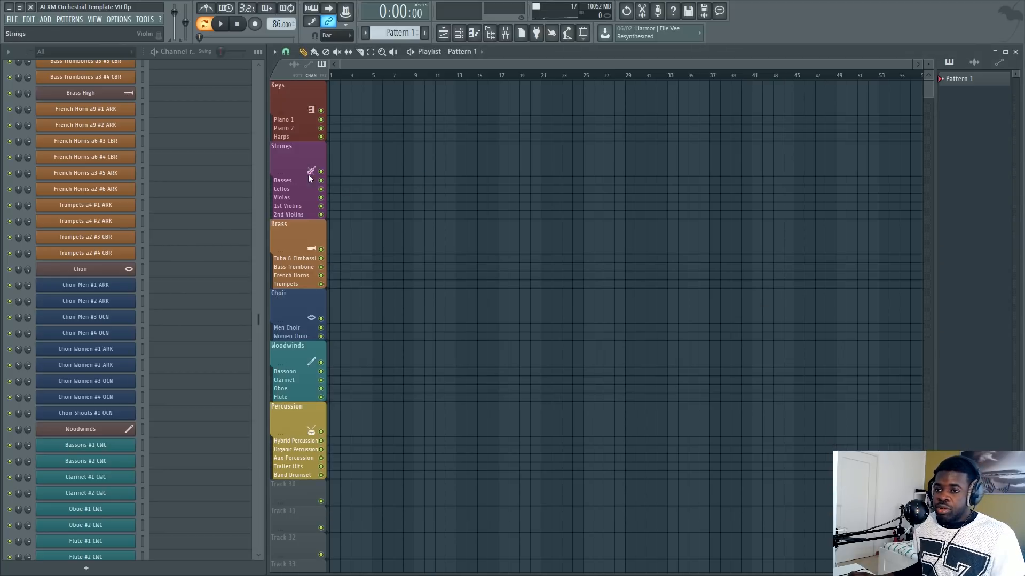
{"action": "scroll", "coordinate": [190, 234], "scroll_direction": "up", "scroll_amount": 15}
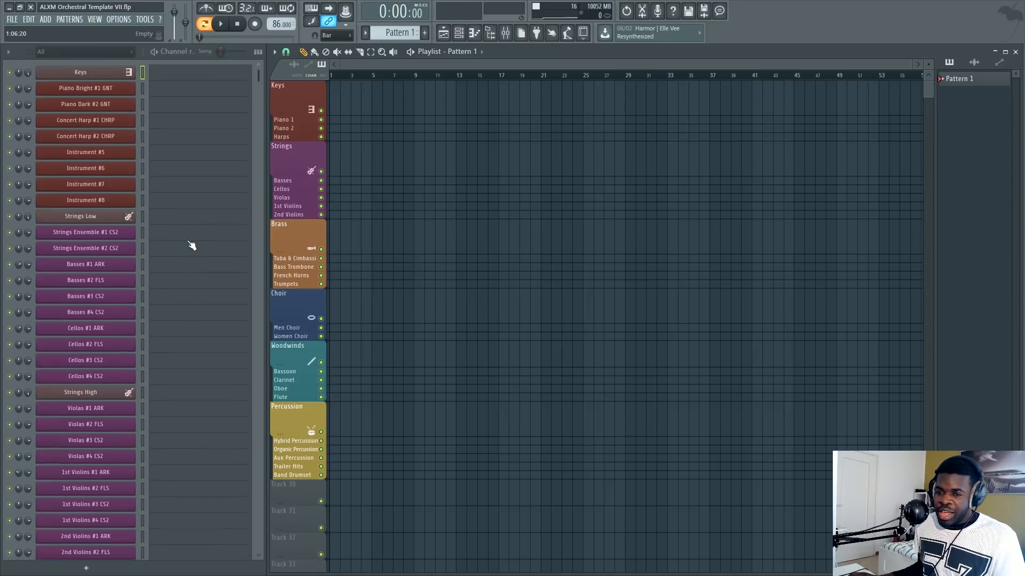
- Inspect the library suffixes in the names of the Basses #1, #2 and #3 channels without renaming them
{"action": "left_click", "coordinate": [100, 275], "text": "shift"}
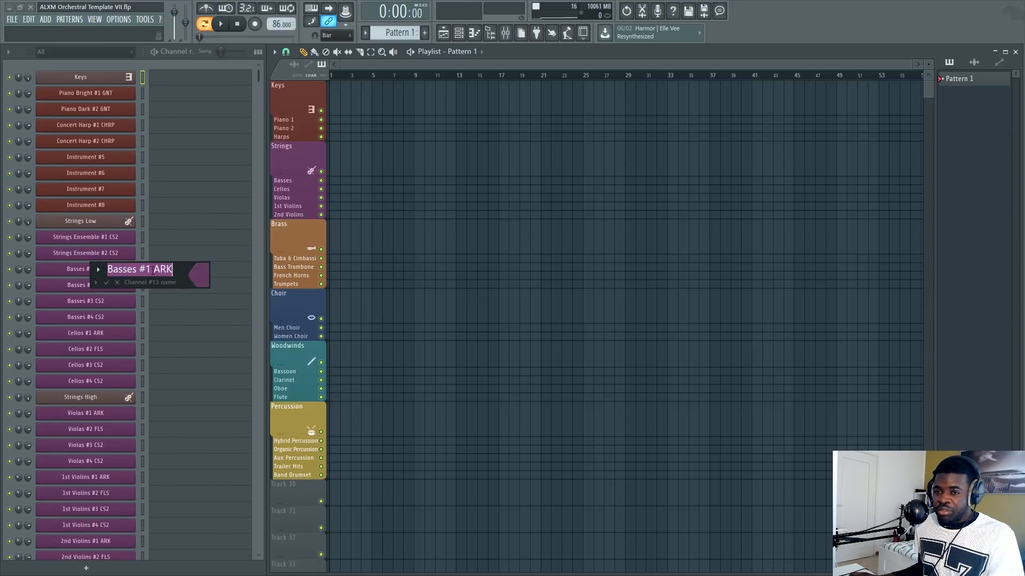
{"action": "key", "text": "Return"}
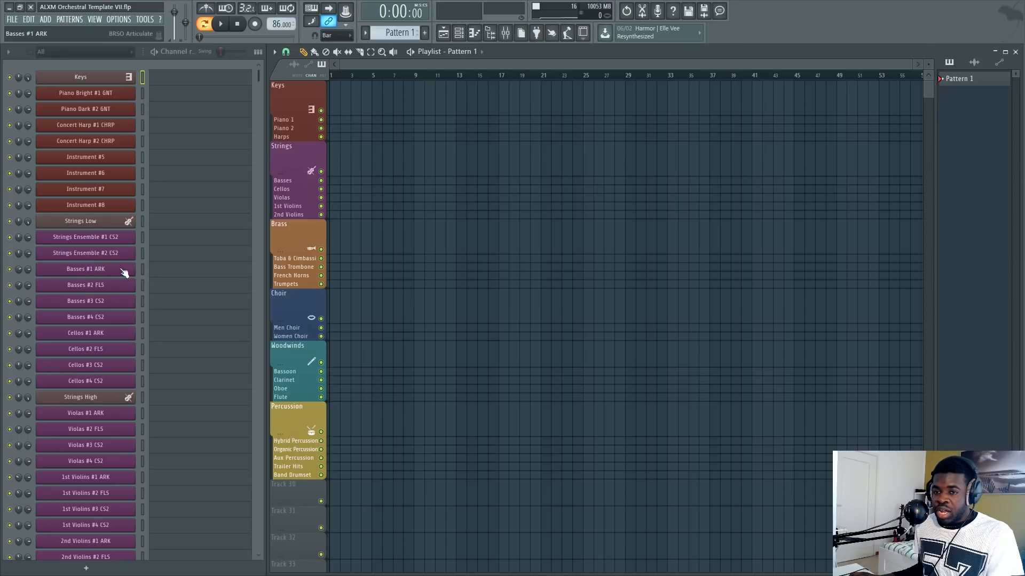
{"action": "left_click", "coordinate": [99, 291], "text": "shift"}
{"action": "key", "text": "Return"}
{"action": "left_click", "coordinate": [98, 303], "text": "shift"}
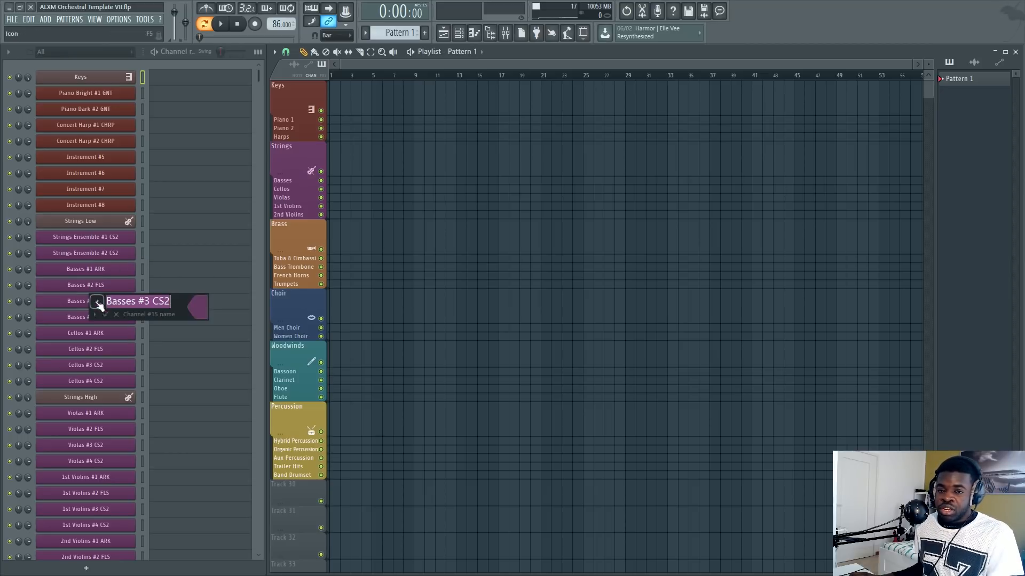
{"action": "key", "text": "Return"}
{"action": "left_click", "coordinate": [98, 303], "text": "shift"}
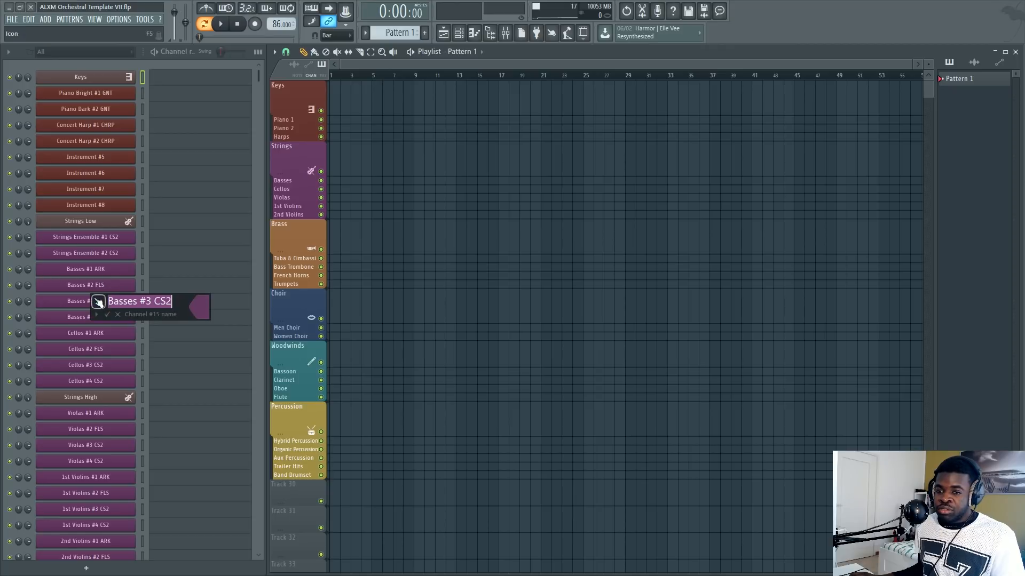
{"action": "left_click_drag", "start_coordinate": [153, 302], "coordinate": [172, 305]}
{"action": "key", "text": "Return"}
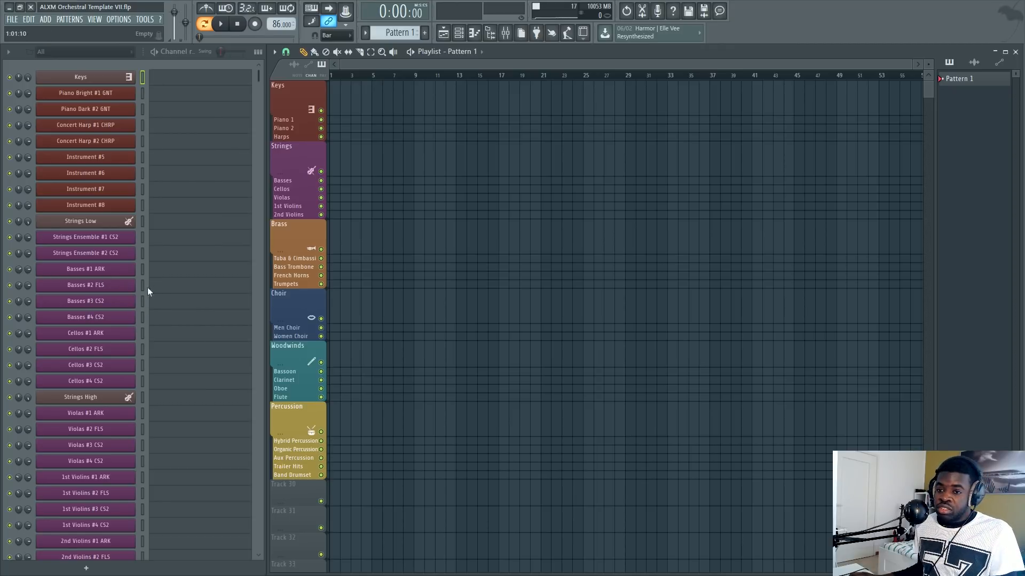
- Open the Strings Low Kontakt instance, move it clear of the channel rack, and review the instrument channels down to the extras
{"action": "left_click", "coordinate": [91, 222]}
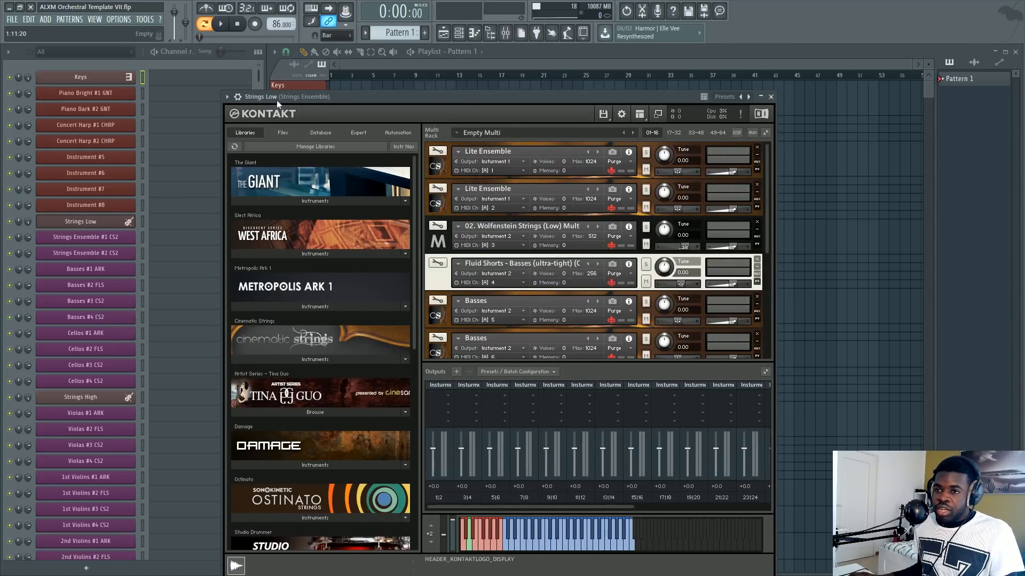
{"action": "left_click_drag", "start_coordinate": [276, 100], "coordinate": [413, 61]}
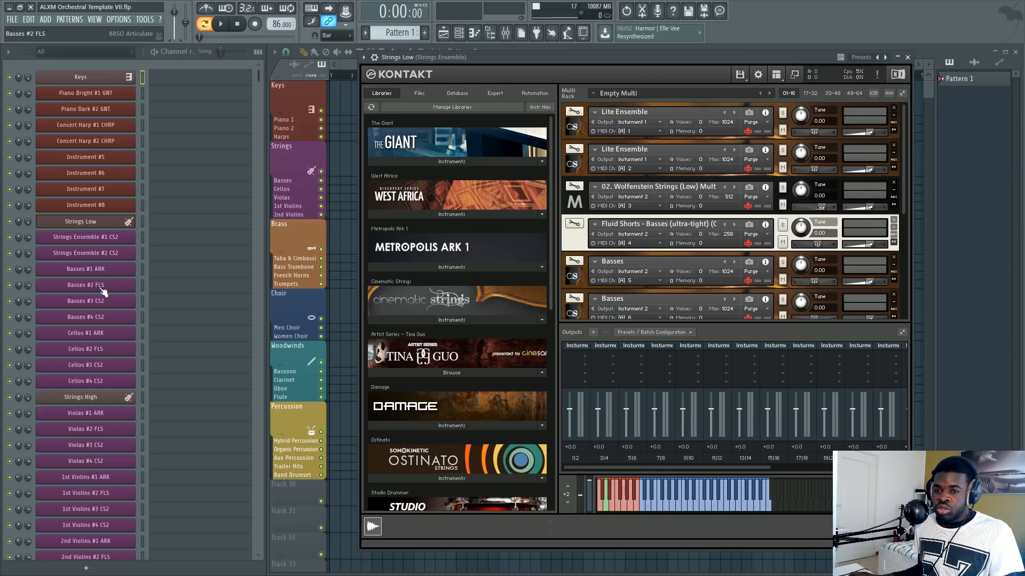
{"action": "scroll", "coordinate": [144, 286], "scroll_direction": "down", "scroll_amount": 9}
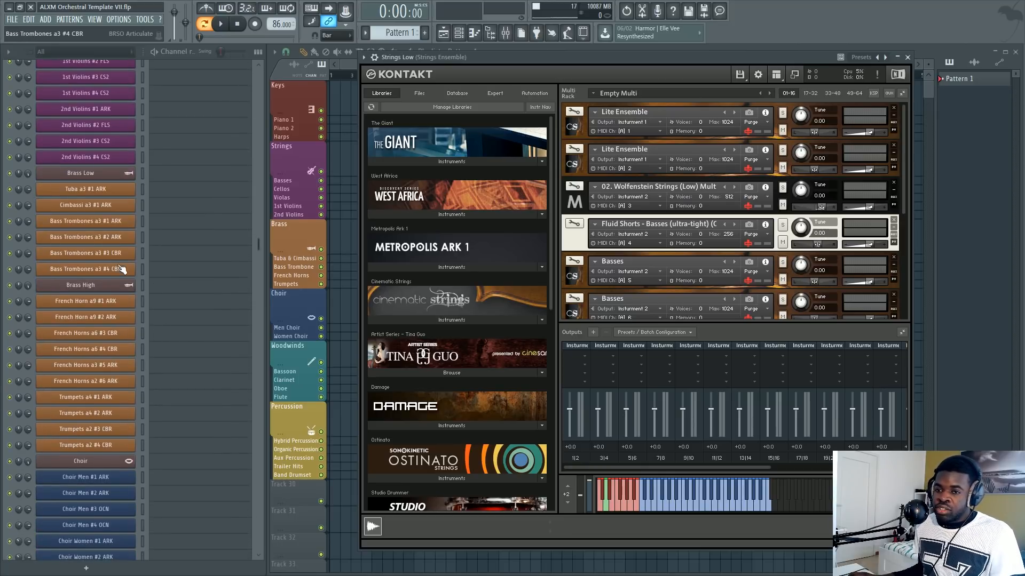
{"action": "scroll", "coordinate": [138, 235], "scroll_direction": "down", "scroll_amount": 3}
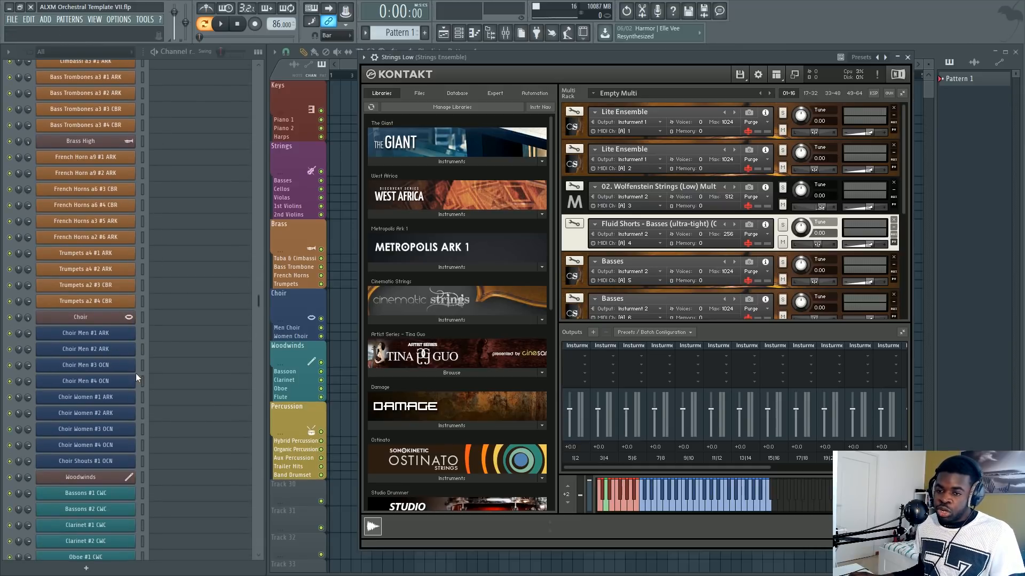
{"action": "left_click", "coordinate": [142, 368]}
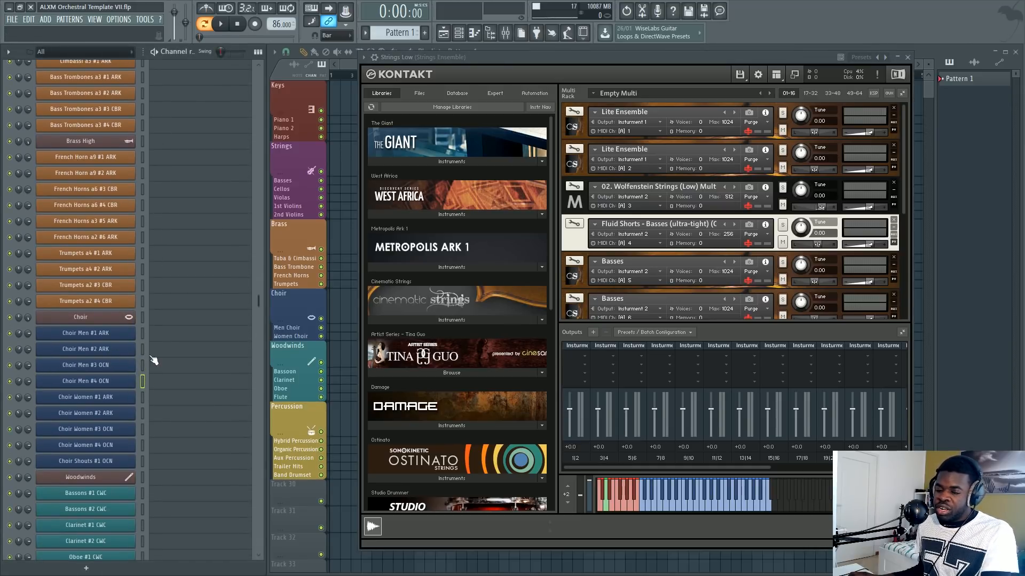
{"action": "scroll", "coordinate": [140, 361], "scroll_direction": "down", "scroll_amount": 12}
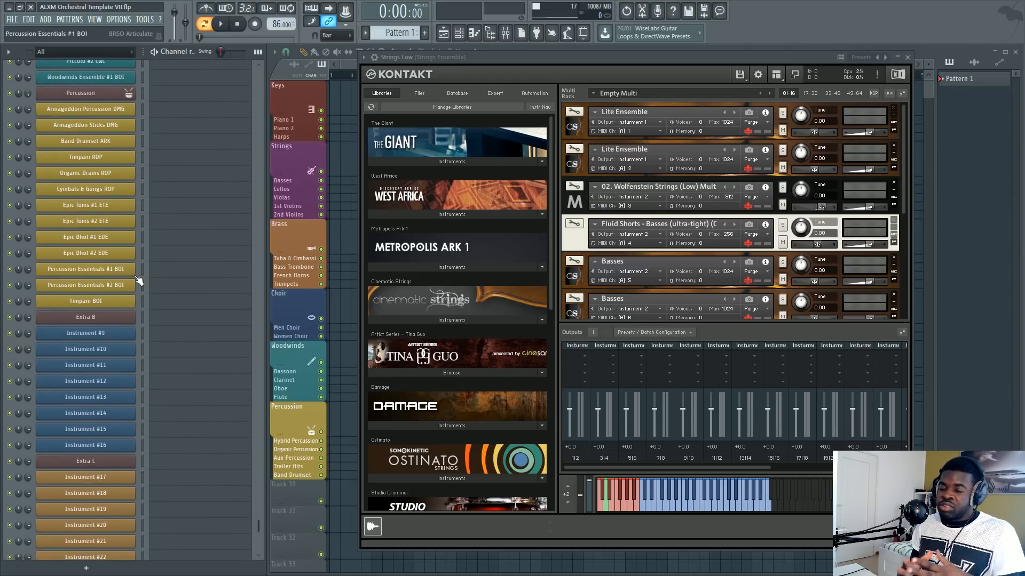
{"action": "scroll", "coordinate": [155, 240], "scroll_direction": "up", "scroll_amount": 15}
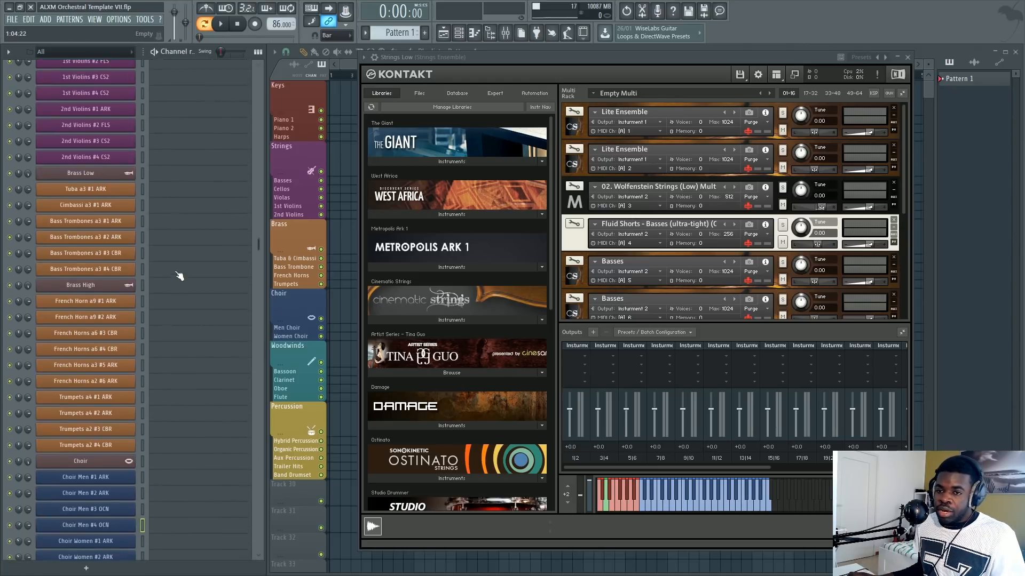
{"action": "scroll", "coordinate": [180, 275], "scroll_direction": "down", "scroll_amount": 15}
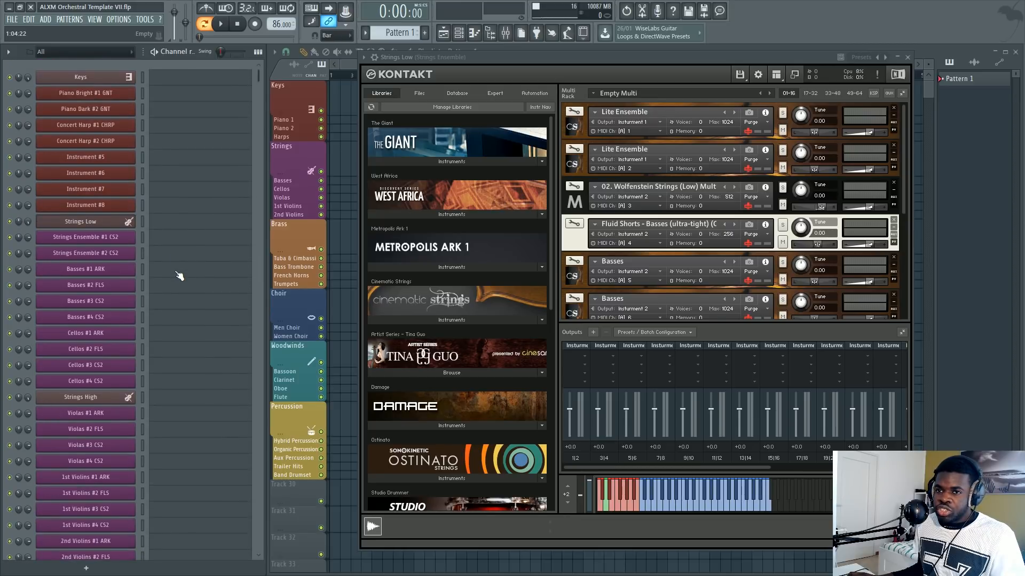
{"action": "scroll", "coordinate": [176, 283], "scroll_direction": "down", "scroll_amount": 16}
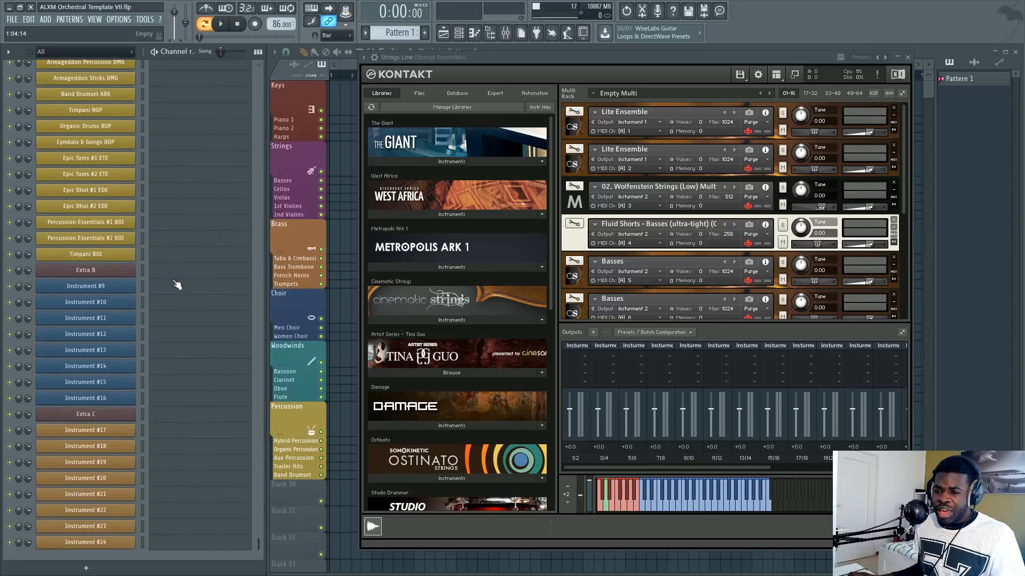
- Open the Extra B Kontakt instance and view its Instrument #9 and #10 channels
{"action": "left_click", "coordinate": [117, 271]}
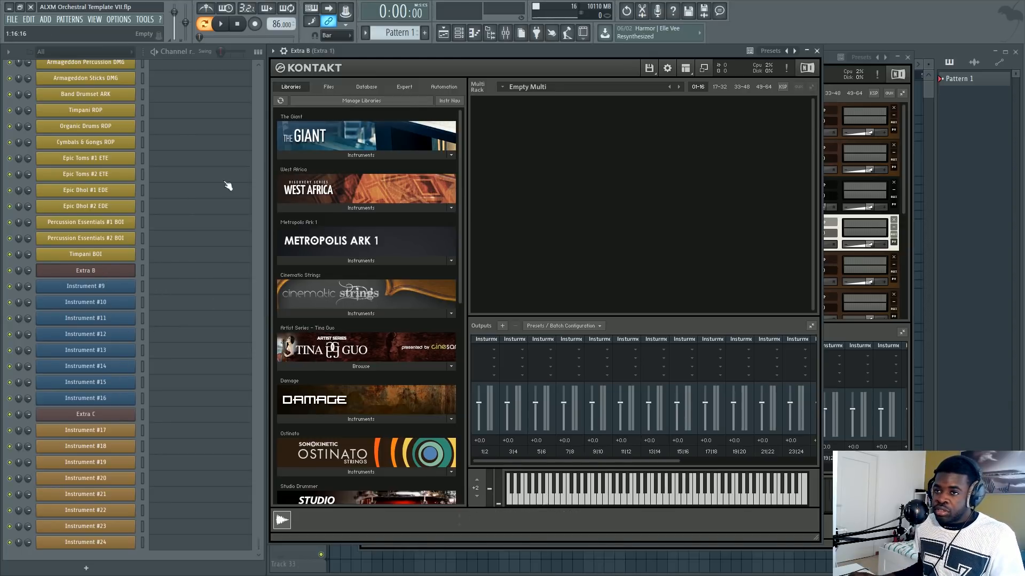
{"action": "left_click", "coordinate": [84, 290]}
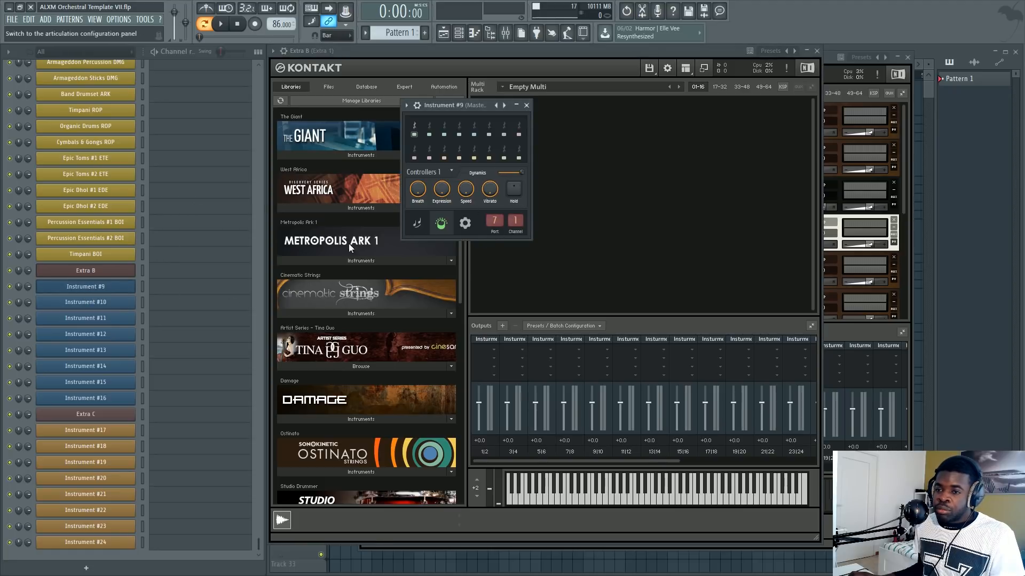
{"action": "left_click", "coordinate": [85, 307]}
{"action": "left_click_drag", "start_coordinate": [347, 54], "coordinate": [363, 69]}
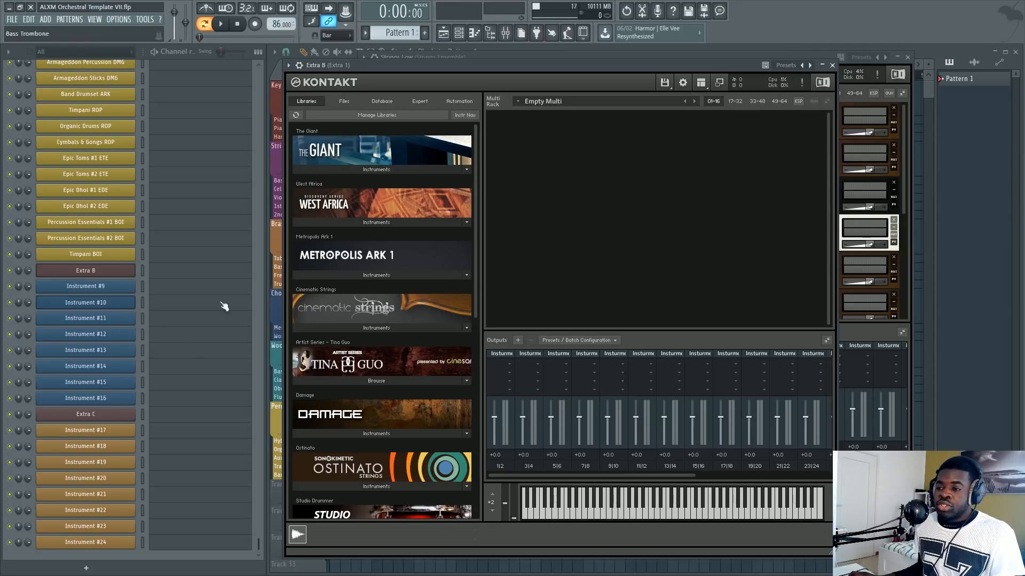
- Show the mixer to look over the tracks reserved for the extra instruments, and hide it again
{"action": "key", "text": "F9"}
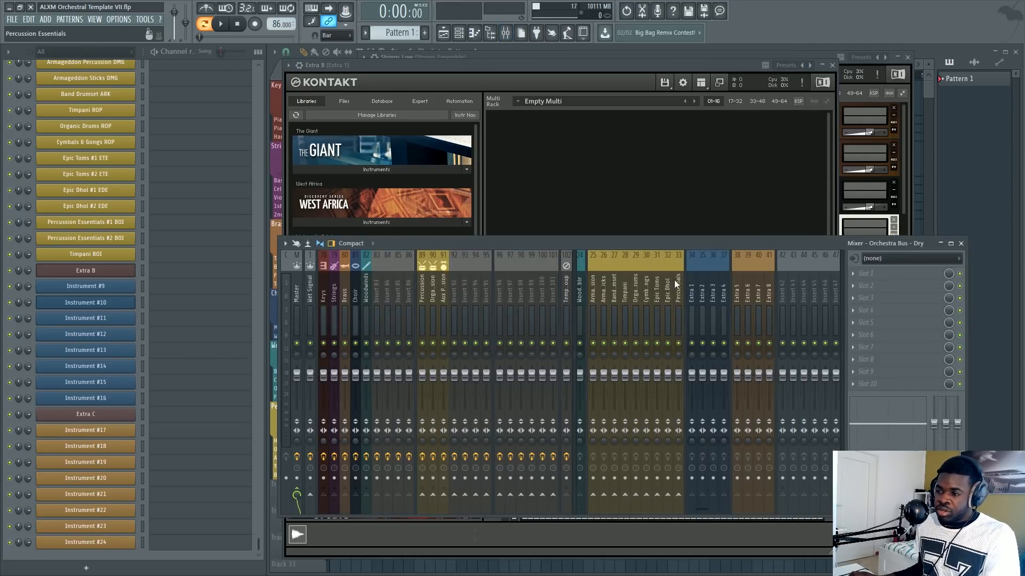
{"action": "scroll", "coordinate": [675, 285], "scroll_direction": "down", "scroll_amount": 6}
{"action": "mouse_move", "coordinate": [631, 297]}
{"action": "left_mouse_down"}
{"action": "mouse_move", "coordinate": [687, 298]}
{"action": "mouse_move", "coordinate": [641, 289]}
{"action": "left_mouse_up"}
{"action": "key", "text": "F9"}
{"action": "scroll", "coordinate": [165, 331], "scroll_direction": "down", "scroll_amount": 1}
{"action": "scroll", "coordinate": [166, 258], "scroll_direction": "up", "scroll_amount": 1}
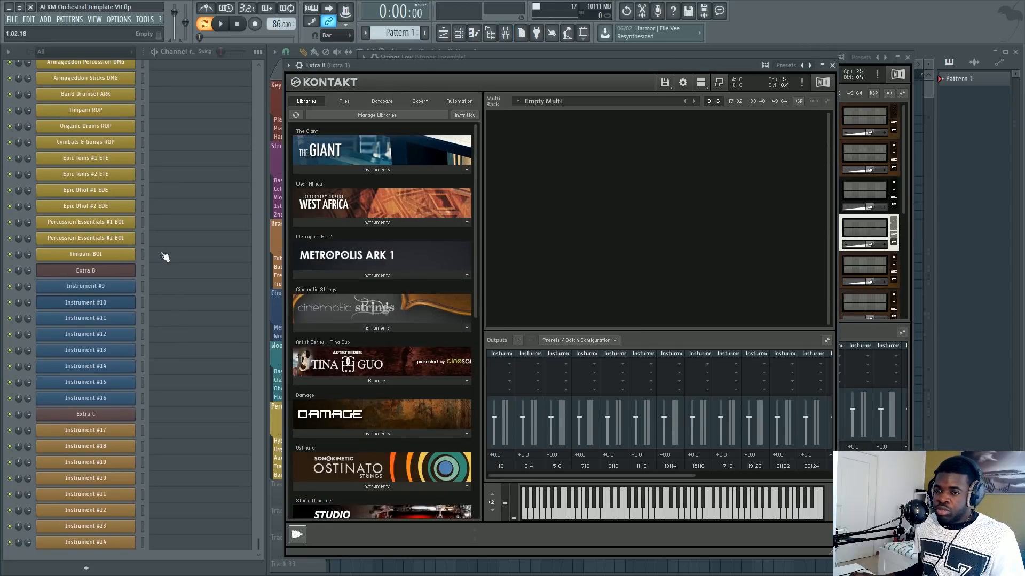
- View the patches loaded in the Keys and Strings High Kontakt instances, then close all plugin windows and bring back the playlist
{"action": "scroll", "coordinate": [194, 315], "scroll_direction": "up", "scroll_amount": 20}
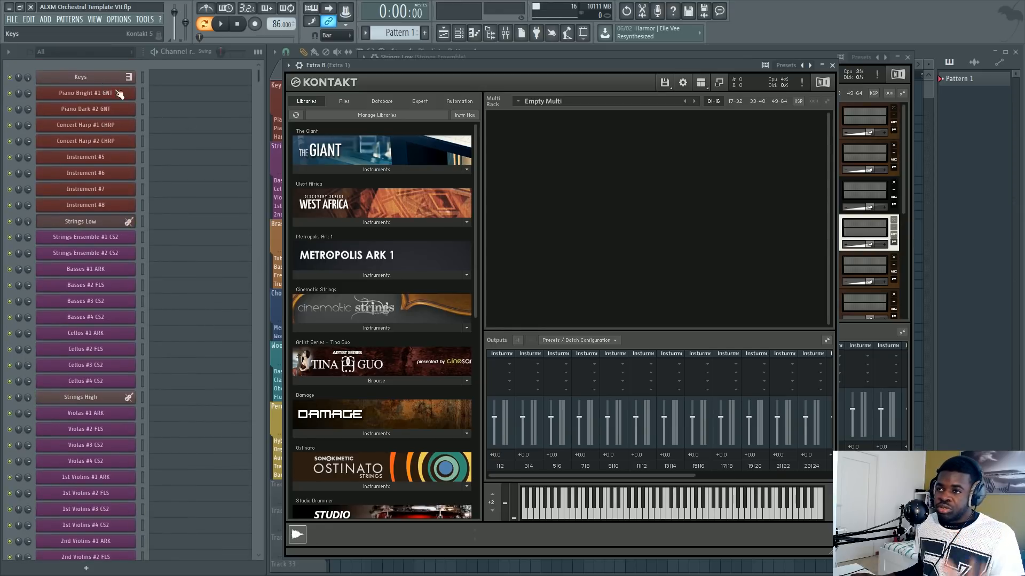
{"action": "left_click", "coordinate": [117, 93]}
{"action": "scroll", "coordinate": [201, 257], "scroll_direction": "down", "scroll_amount": 5}
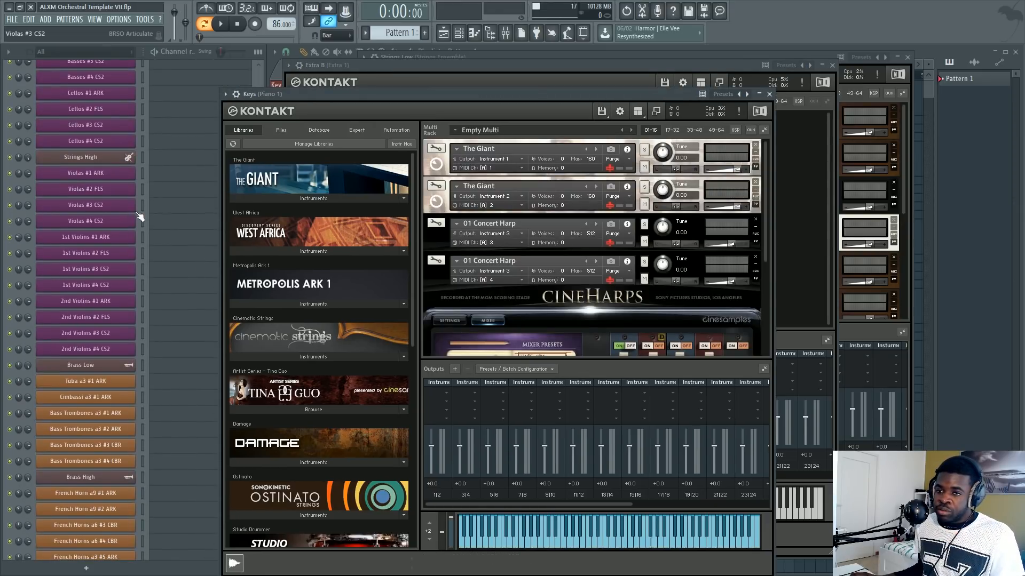
{"action": "left_click", "coordinate": [101, 157]}
{"action": "scroll", "coordinate": [623, 327], "scroll_direction": "down", "scroll_amount": 1}
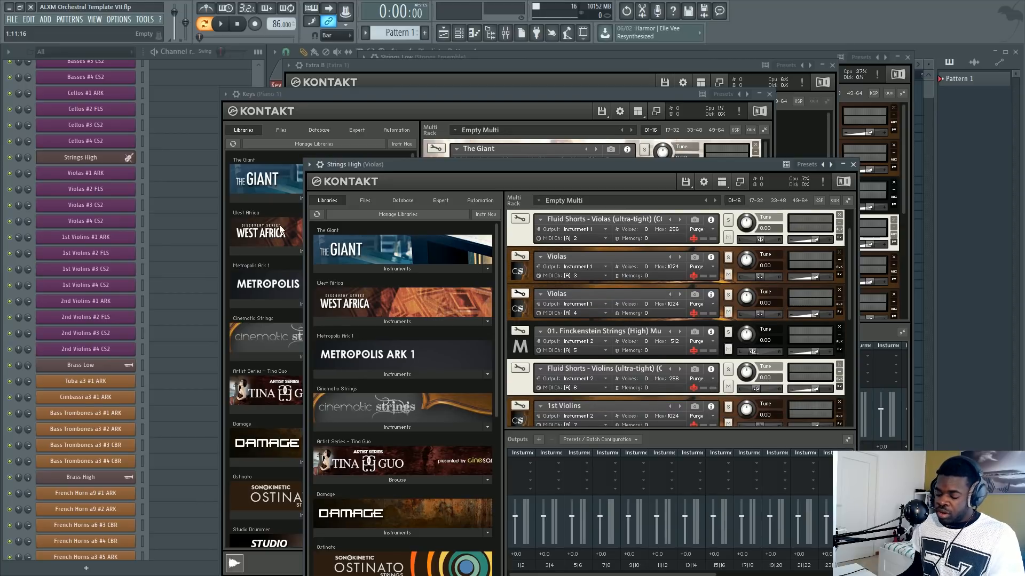
{"action": "key", "text": "F12"}
{"action": "key", "text": "F5"}
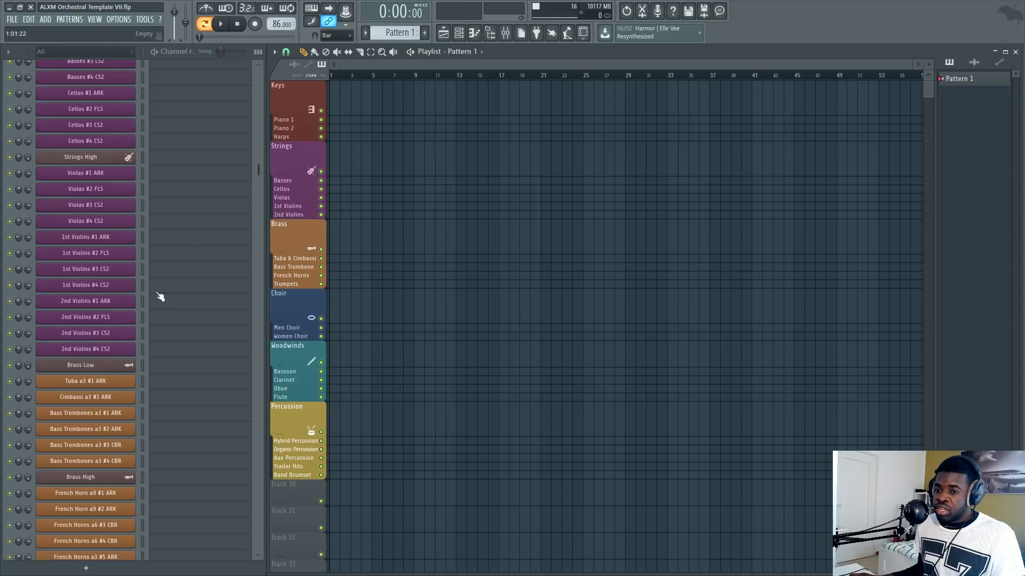
- Review the woodwind and percussion channels and the instrument tracks in the mixer
{"action": "scroll", "coordinate": [190, 305], "scroll_direction": "down", "scroll_amount": 15}
{"action": "key", "text": "F9"}
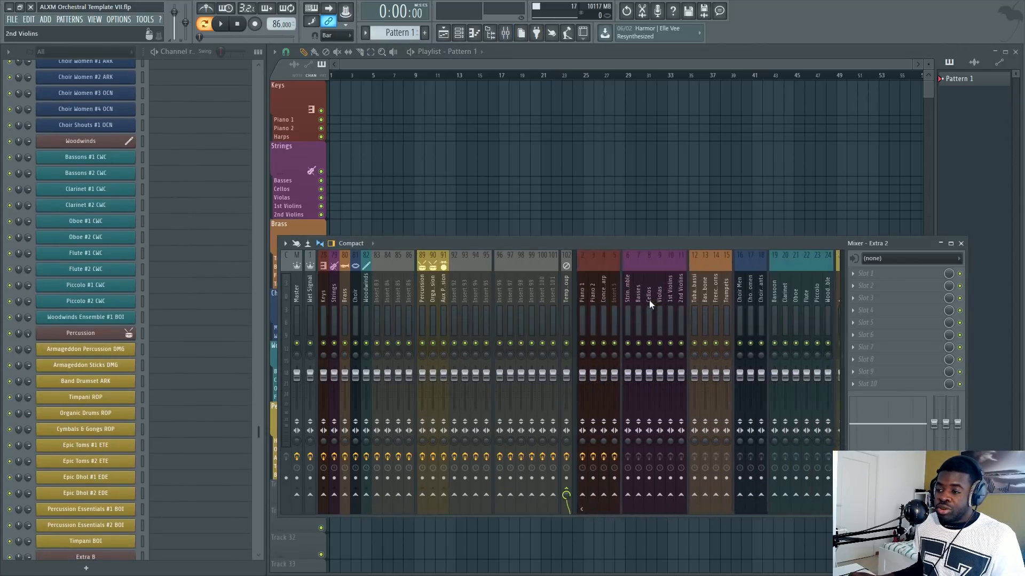
{"action": "left_click", "coordinate": [604, 287]}
{"action": "key", "text": "F9"}
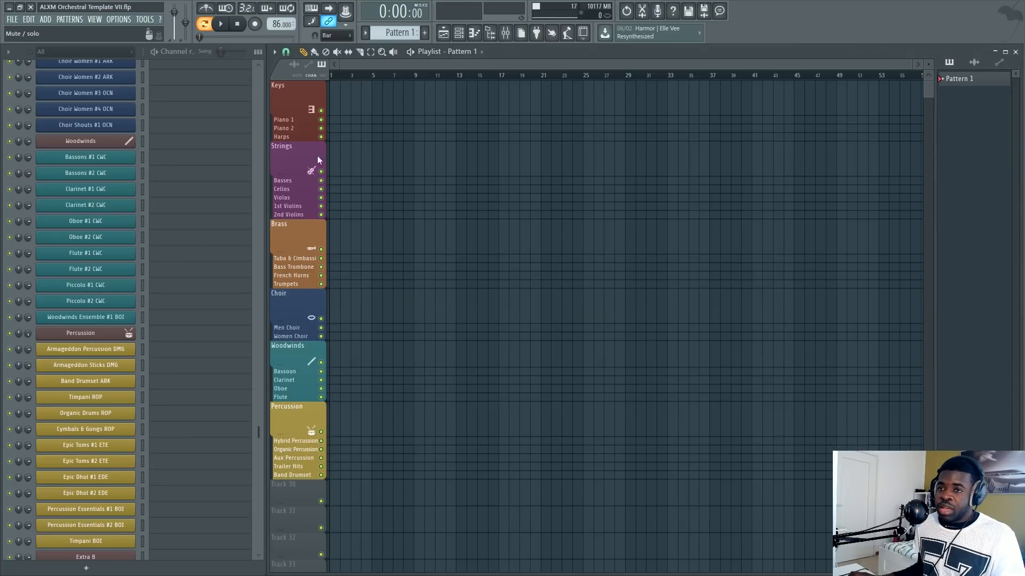
- Browse to the ALXM Orchestral Template VII folder in the Save As dialog and switch to File Explorer to view its files
{"action": "left_click", "coordinate": [16, 20]}
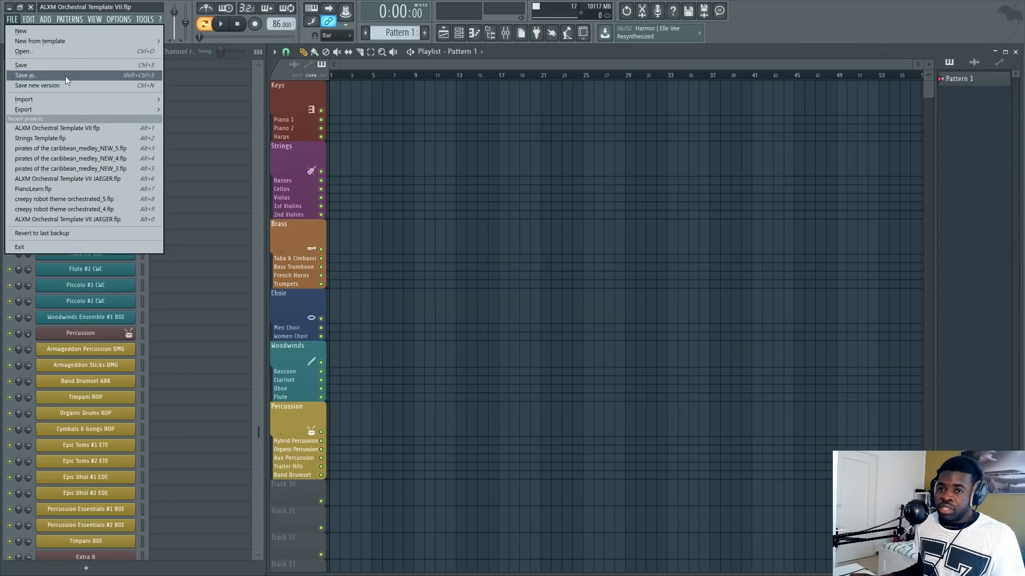
{"action": "left_click", "coordinate": [65, 76]}
{"action": "double_click", "coordinate": [161, 104]}
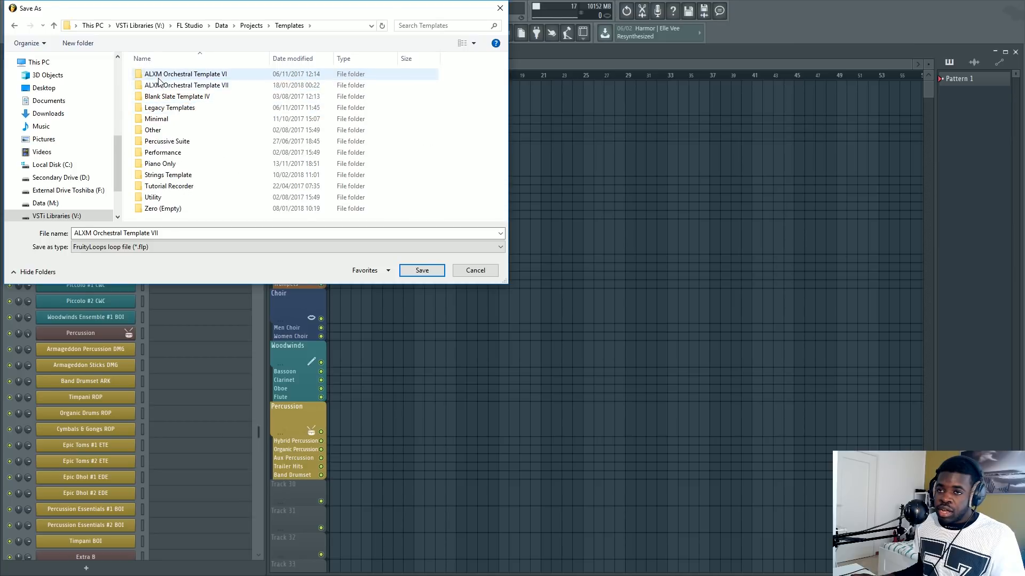
{"action": "left_click", "coordinate": [167, 86]}
{"action": "double_click", "coordinate": [167, 86]}
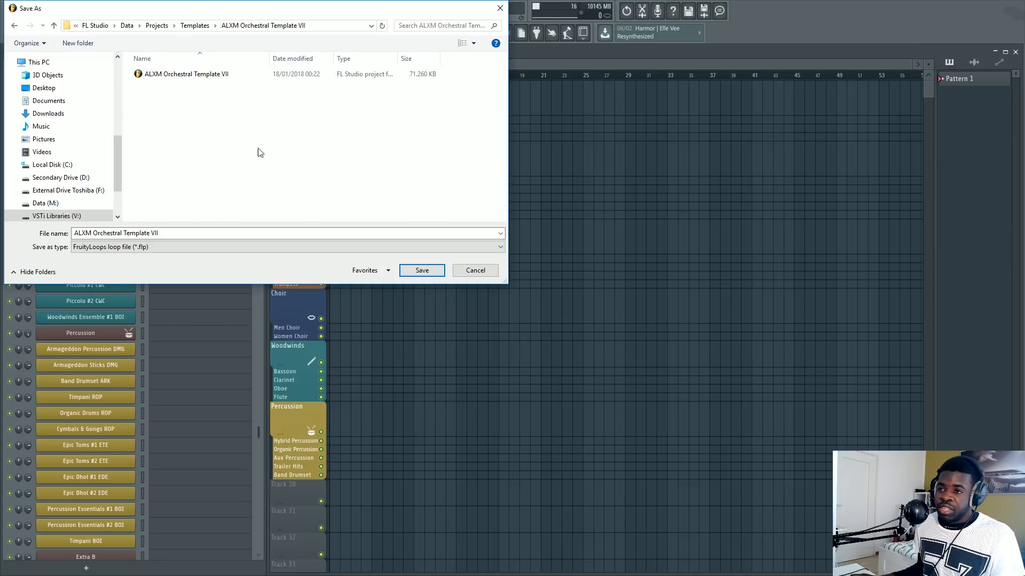
{"action": "left_click", "coordinate": [334, 24]}
{"action": "key", "text": "alt+Tab"}
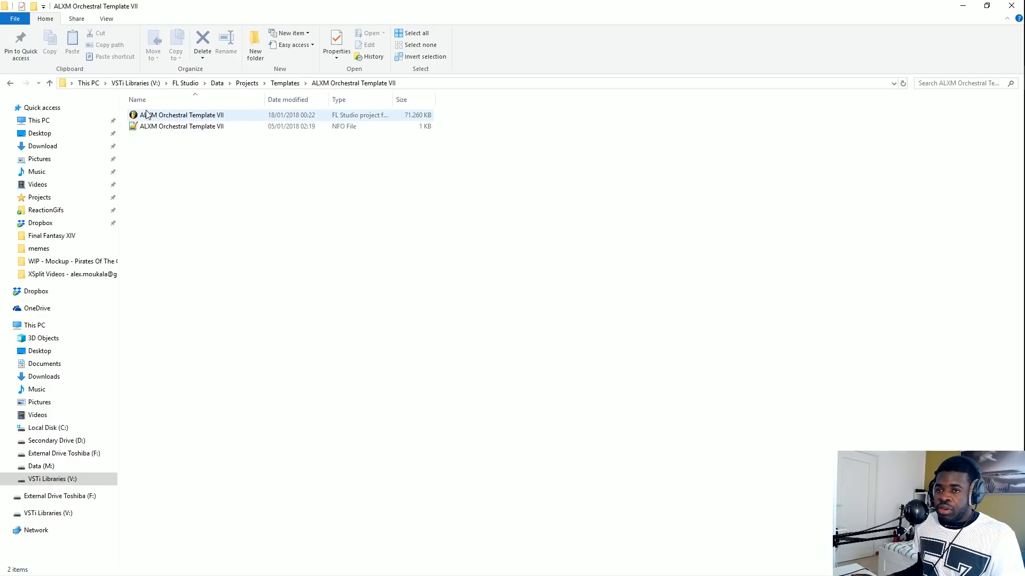
- Open the ALXM Orchestral Template VII NFO file in Notepad++ and highlight its MenuIconIndex line
{"action": "left_click", "coordinate": [181, 128]}
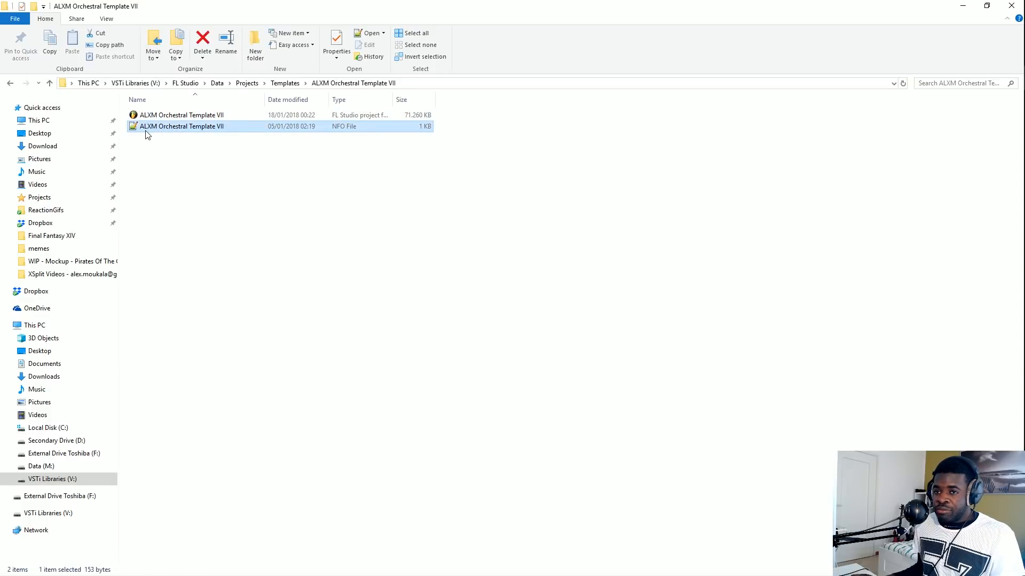
{"action": "right_click", "coordinate": [187, 126]}
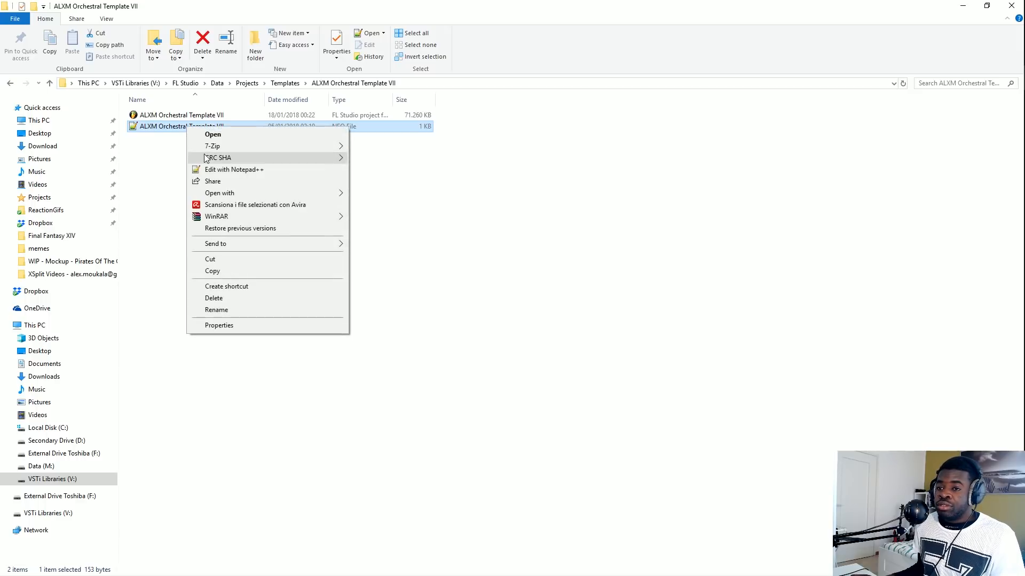
{"action": "left_click", "coordinate": [218, 169]}
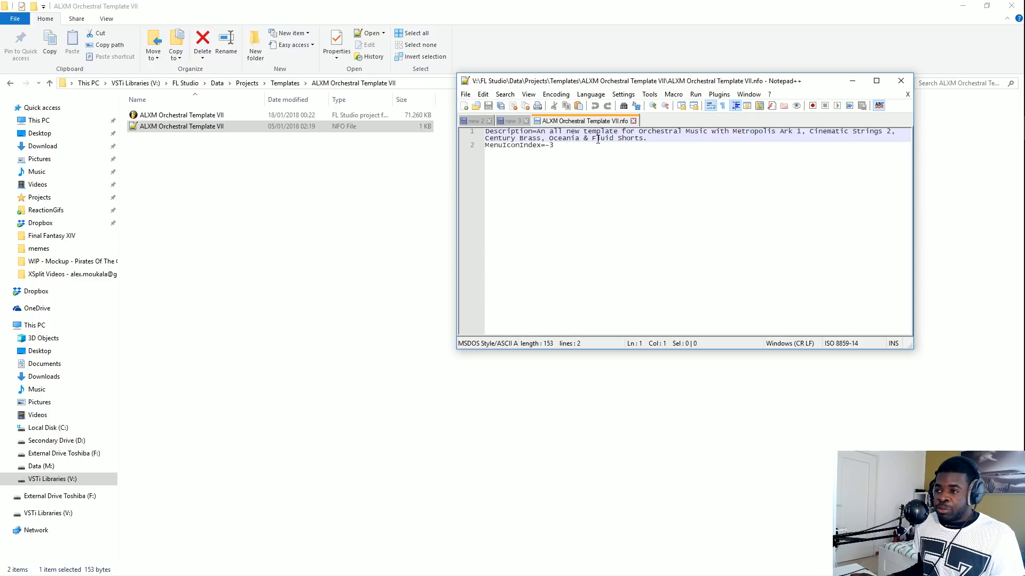
{"action": "left_click_drag", "start_coordinate": [555, 145], "coordinate": [507, 150]}
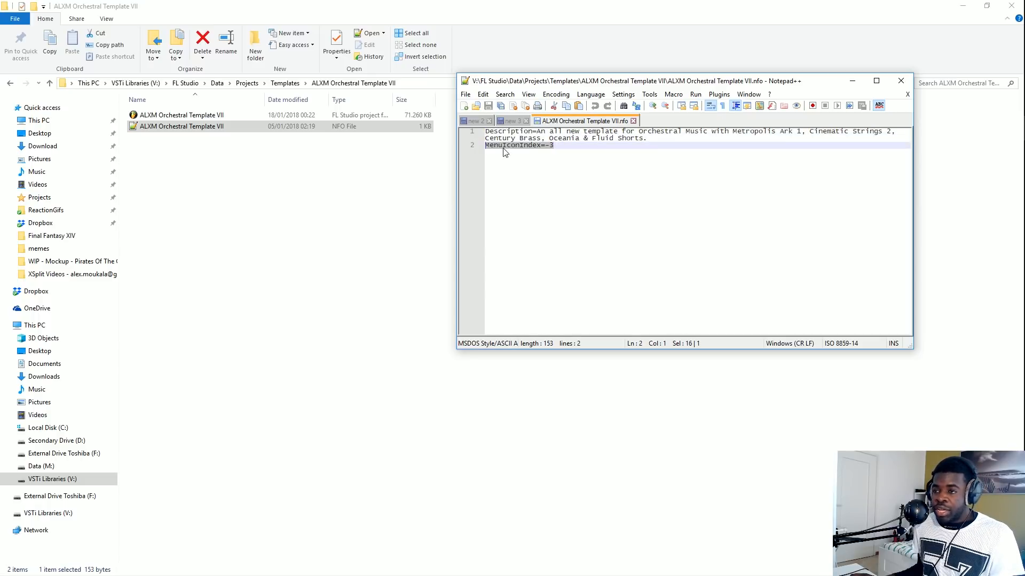
- Return to FL Studio, cancel the Save As dialog, and view the list of templates offered for new projects
{"action": "key", "text": "alt+Tab"}
{"action": "key", "text": "alt+Tab"}
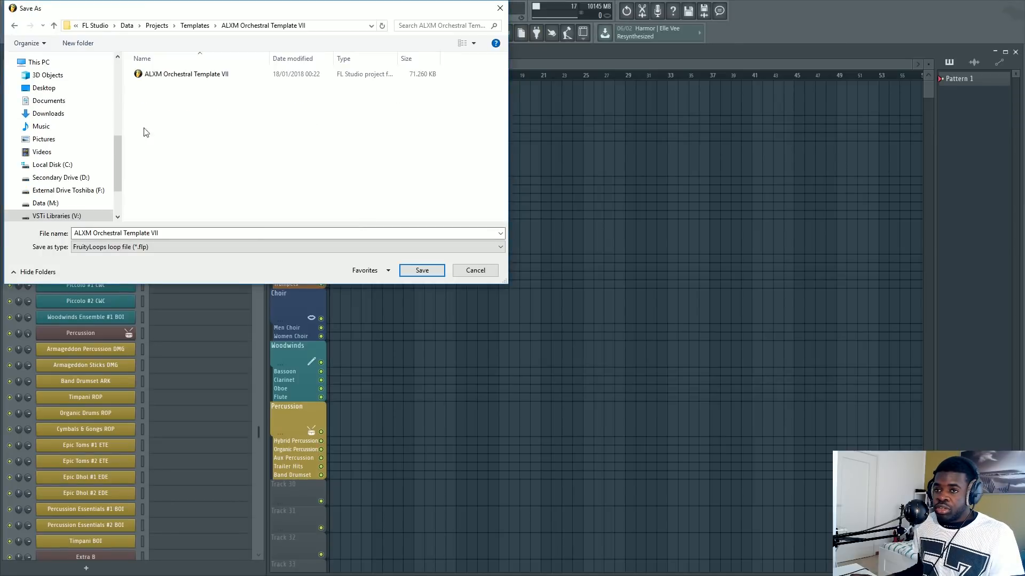
{"action": "left_click", "coordinate": [487, 271]}
{"action": "left_click", "coordinate": [12, 19]}
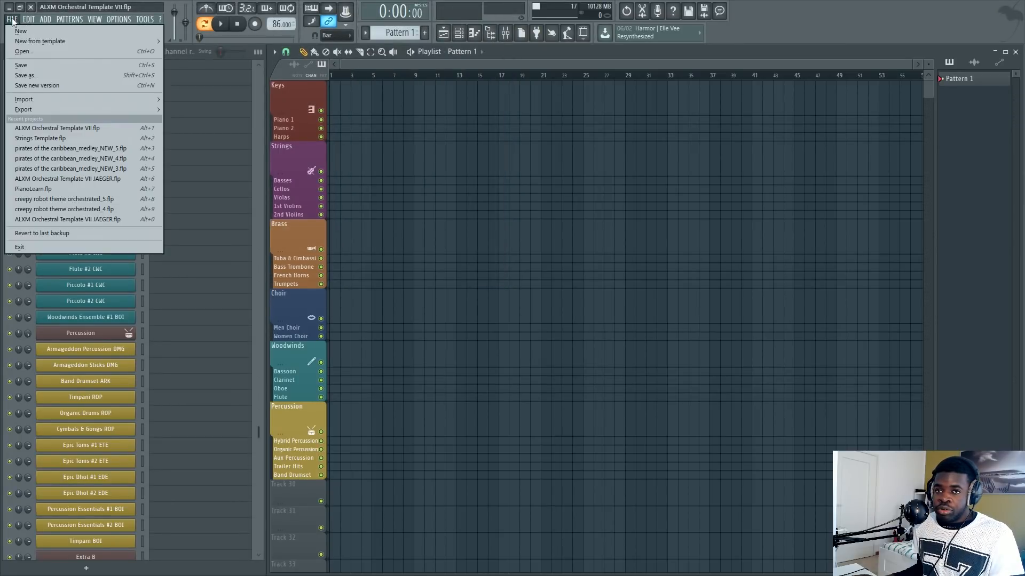
{"action": "mouse_move", "coordinate": [38, 43]}
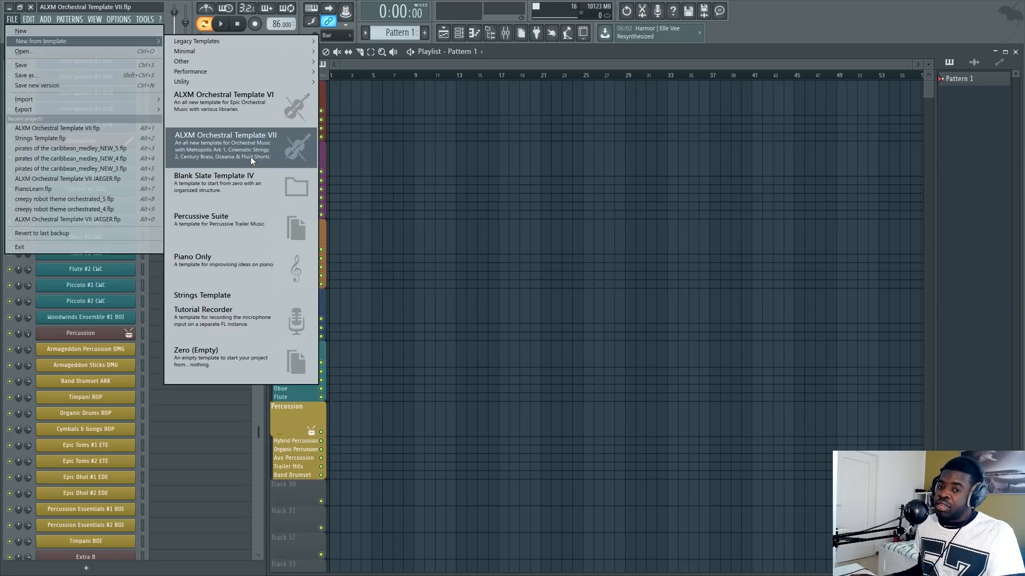
{"action": "left_click", "coordinate": [393, 155]}
- Review the full list of instrument channels, and show the mixer to look through its buses and instrument tracks
{"action": "scroll", "coordinate": [188, 159], "scroll_direction": "down", "scroll_amount": 6}
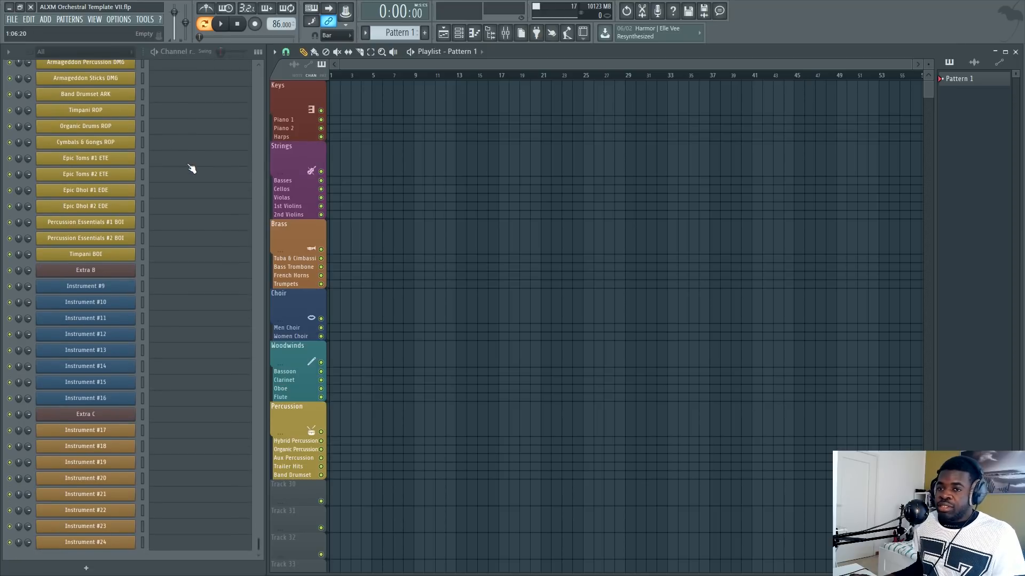
{"action": "scroll", "coordinate": [191, 167], "scroll_direction": "up", "scroll_amount": 7}
{"action": "scroll", "coordinate": [195, 174], "scroll_direction": "up", "scroll_amount": 10}
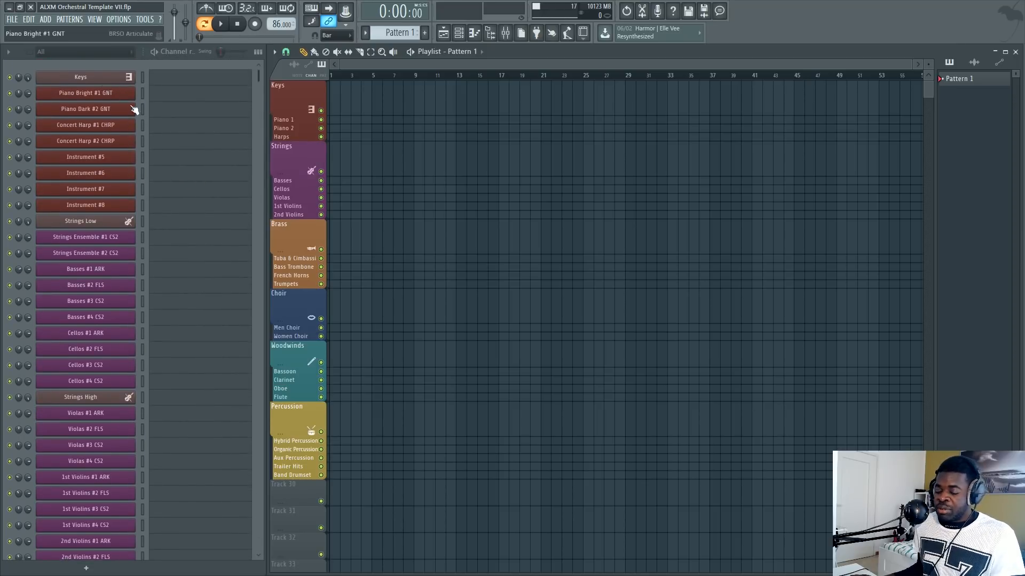
{"action": "key", "text": "F9"}
{"action": "left_click", "coordinate": [432, 286]}
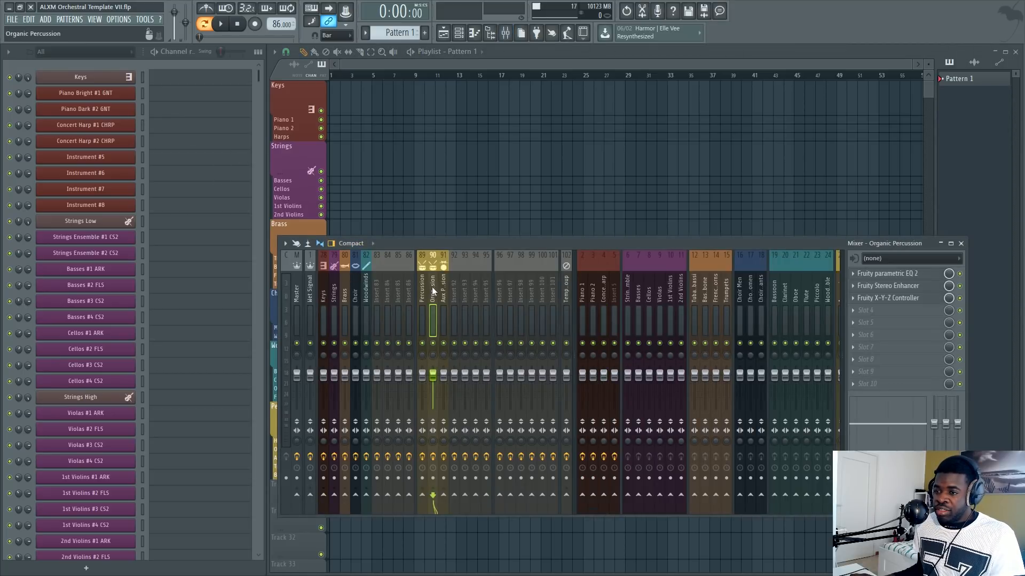
{"action": "scroll", "coordinate": [678, 297], "scroll_direction": "down", "scroll_amount": 8}
{"action": "scroll", "coordinate": [680, 300], "scroll_direction": "up", "scroll_amount": 8}
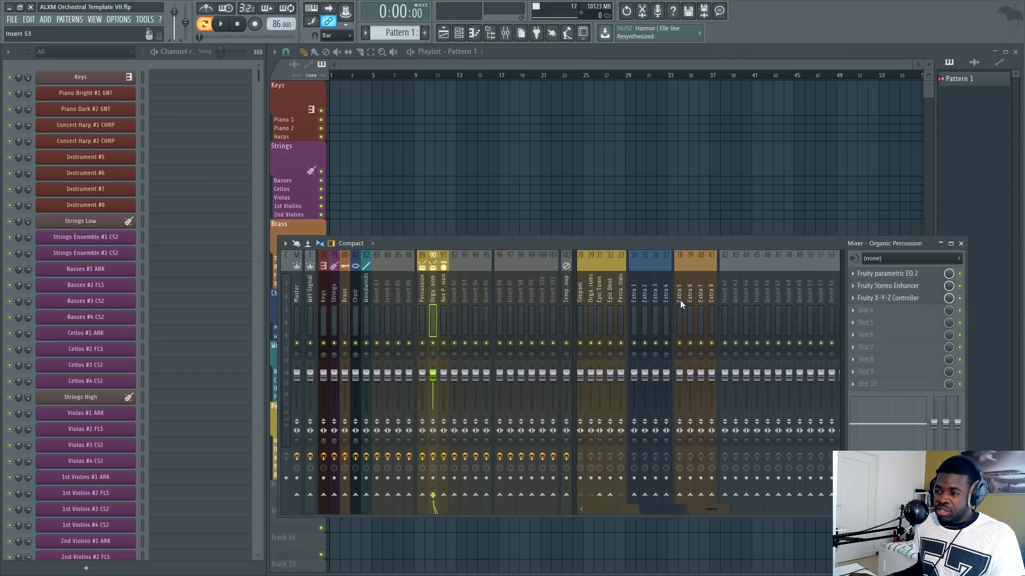
- View the articulation names assigned to the note colours in the piano rolls of Strings Ensemble #1 CS2 and Violas #1 ARK
{"action": "left_click", "coordinate": [171, 237]}
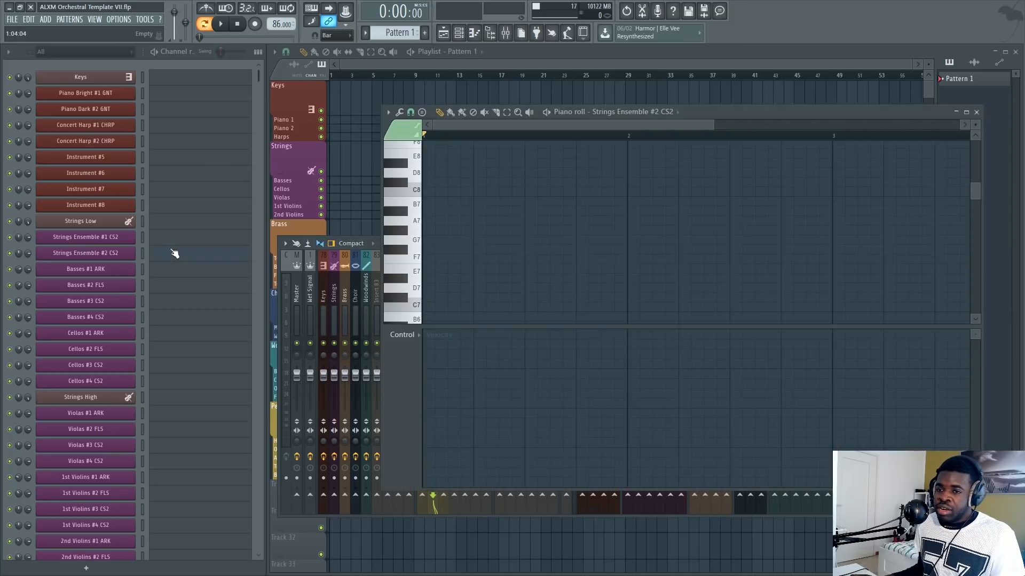
{"action": "left_click", "coordinate": [403, 131]}
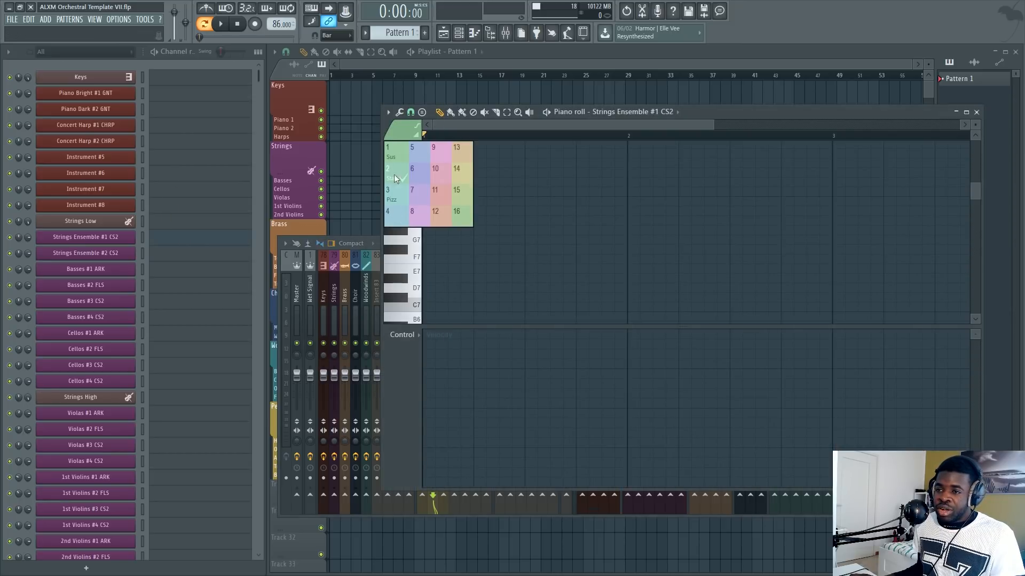
{"action": "scroll", "coordinate": [171, 225], "scroll_direction": "down", "scroll_amount": 5}
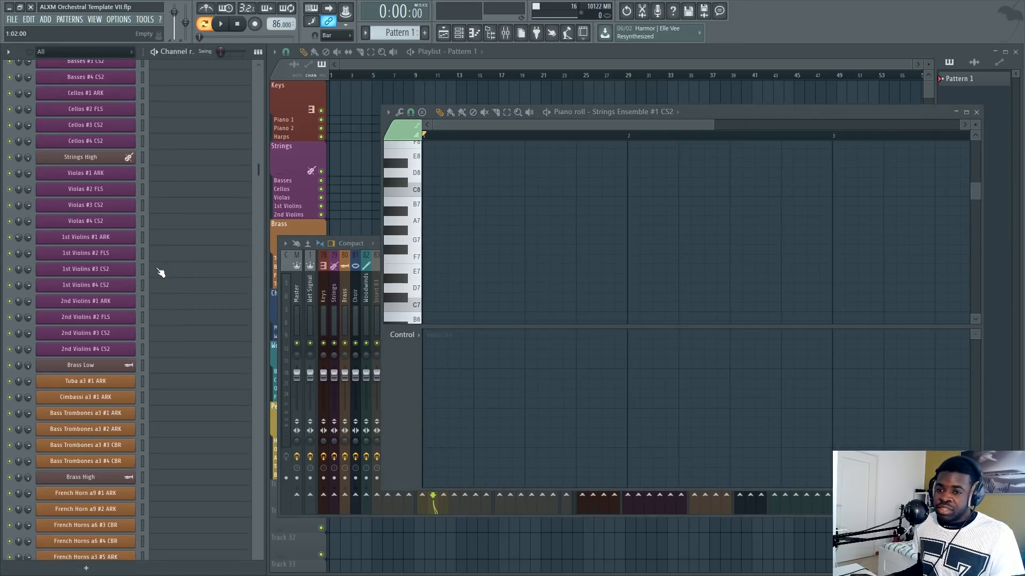
{"action": "left_click", "coordinate": [184, 176]}
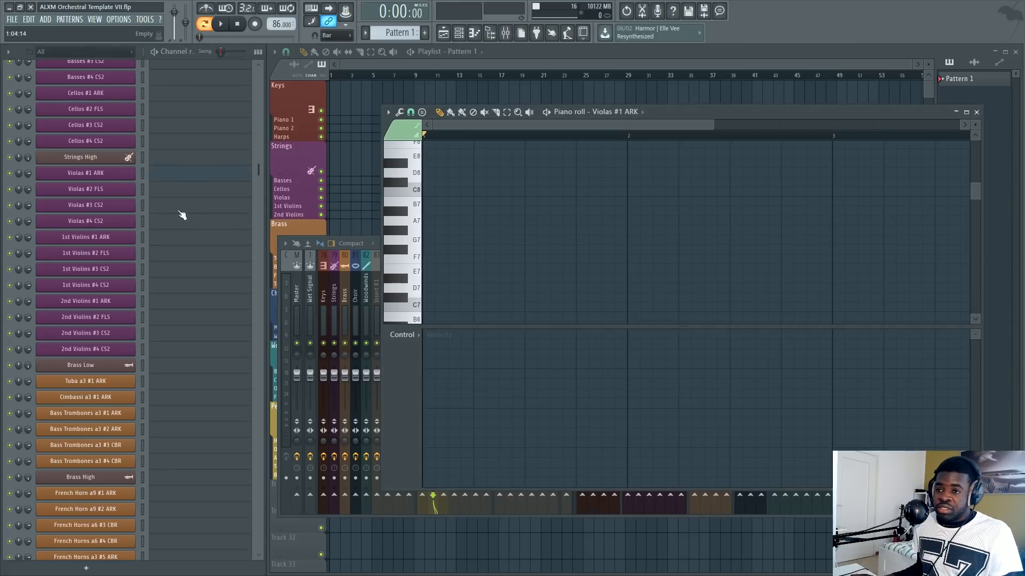
{"action": "left_click", "coordinate": [403, 131]}
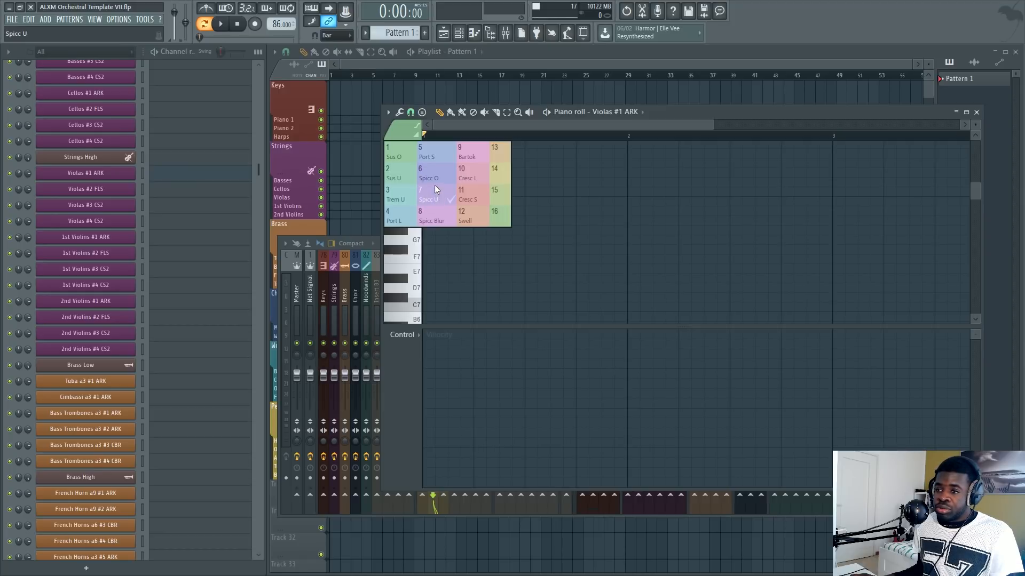
- Draw a C#6 note for Violas #1 ARK in the Sus U colour, and D#6, F6 and B5 notes in the Spicc U colour
{"action": "left_click", "coordinate": [399, 171]}
{"action": "scroll", "coordinate": [435, 258], "scroll_direction": "down", "scroll_amount": 3}
{"action": "left_click", "coordinate": [427, 268]}
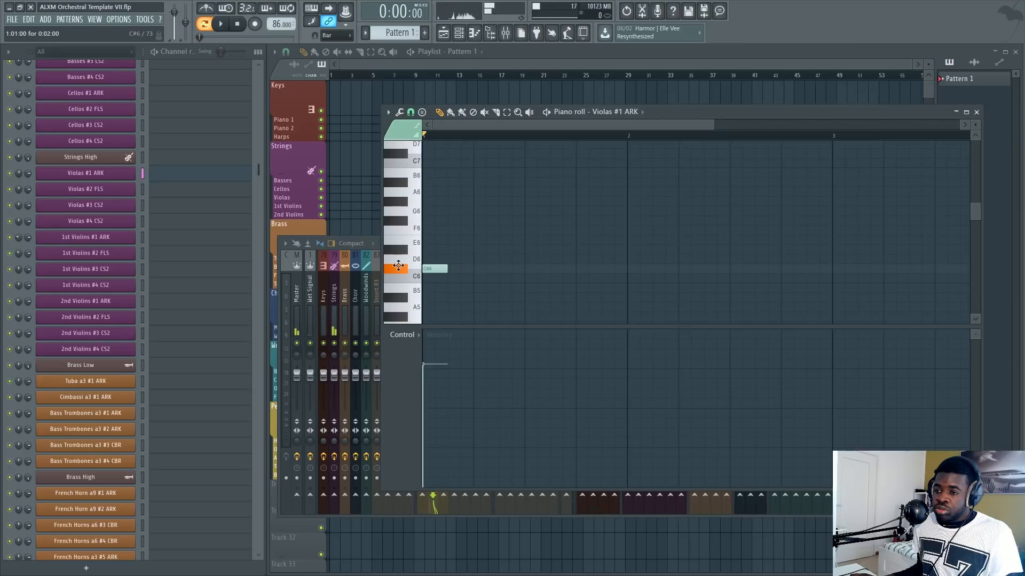
{"action": "left_click", "coordinate": [410, 139]}
{"action": "left_click", "coordinate": [444, 199]}
{"action": "left_click", "coordinate": [463, 250]}
{"action": "left_click", "coordinate": [516, 230]}
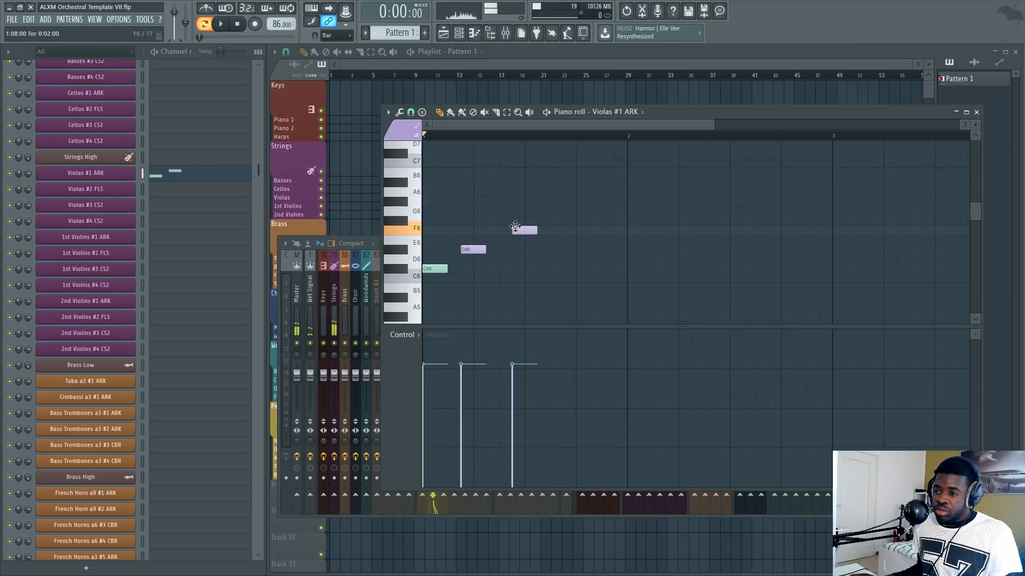
{"action": "left_click", "coordinate": [540, 289]}
- Delete all the test notes from the Violas #1 ARK piano roll and set the note colour to Sus O
{"action": "left_click_drag", "start_coordinate": [700, 189], "coordinate": [393, 312]}
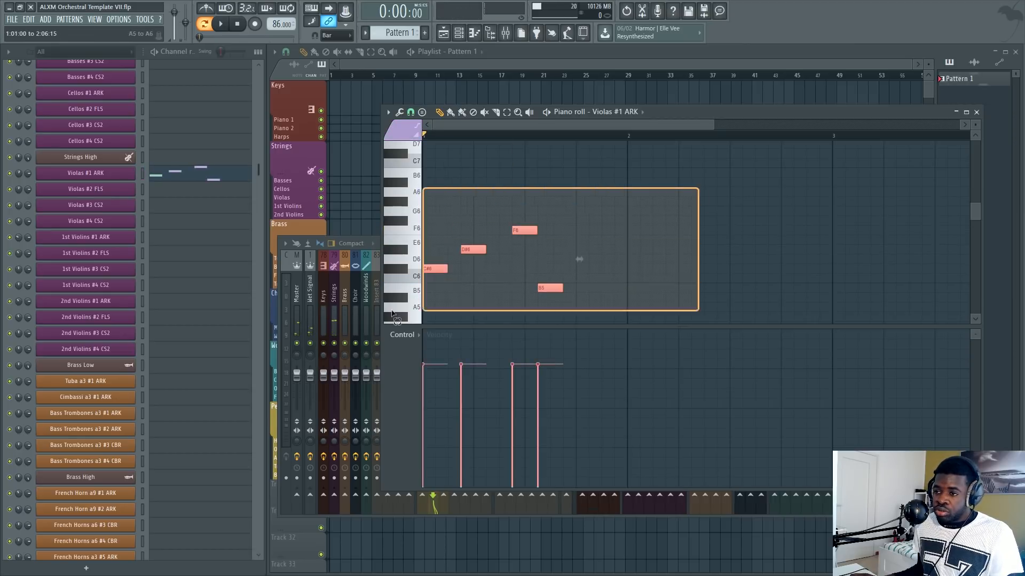
{"action": "key", "text": "Delete"}
{"action": "right_click", "coordinate": [581, 227], "text": "ctrl"}
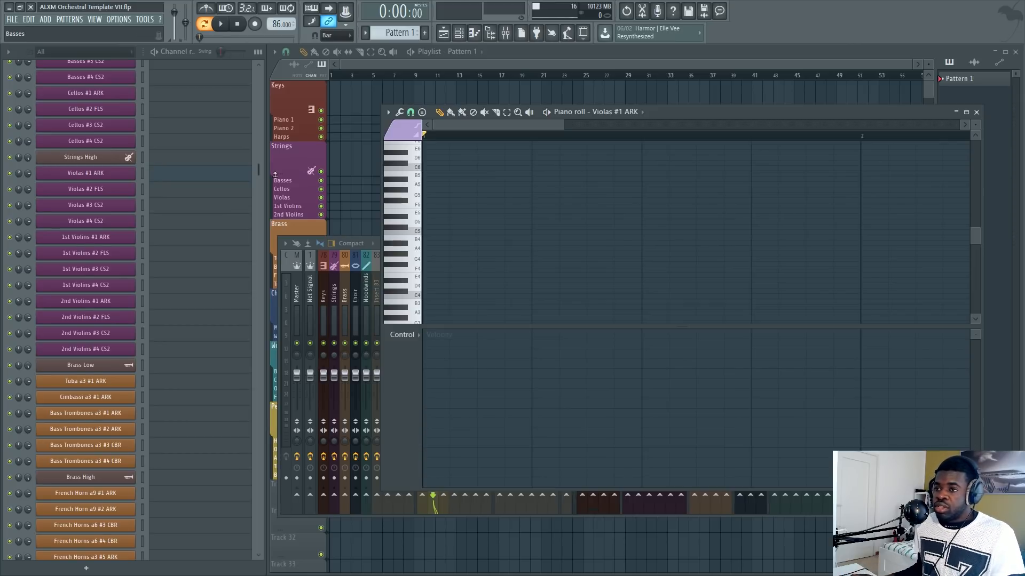
{"action": "left_click", "coordinate": [414, 132]}
{"action": "left_click", "coordinate": [410, 151]}
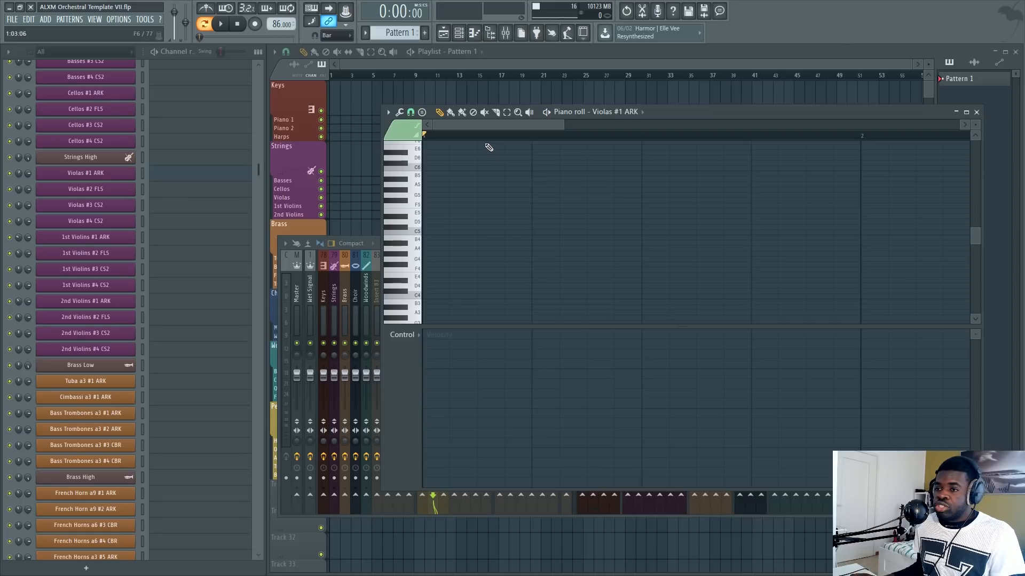
- Close the open windows, bring back the playlist, and review the template's channels from Keys through Extra C
{"action": "key", "text": "F12"}
{"action": "scroll", "coordinate": [218, 283], "scroll_direction": "down", "scroll_amount": 15}
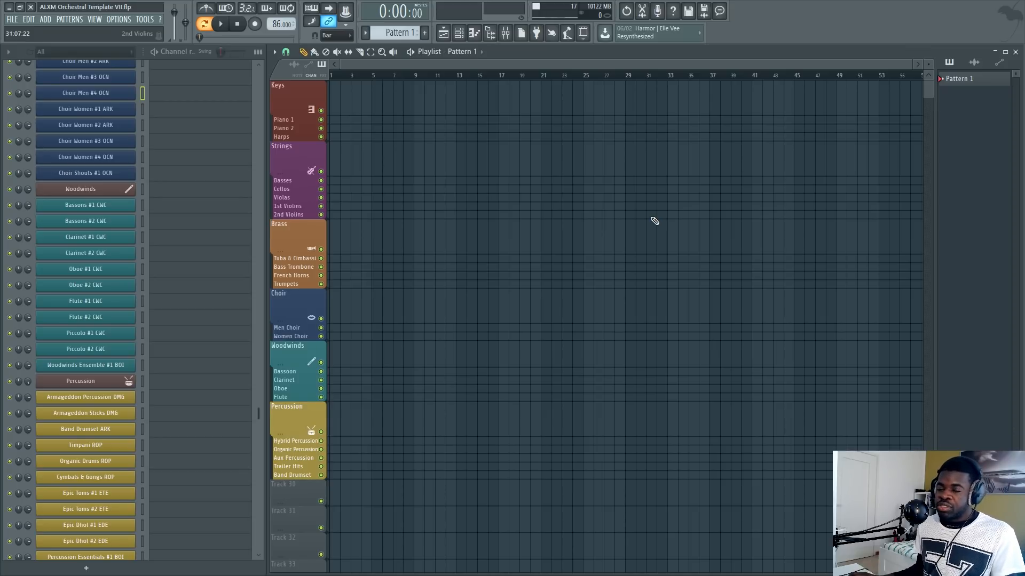
{"action": "scroll", "coordinate": [206, 229], "scroll_direction": "up", "scroll_amount": 20}
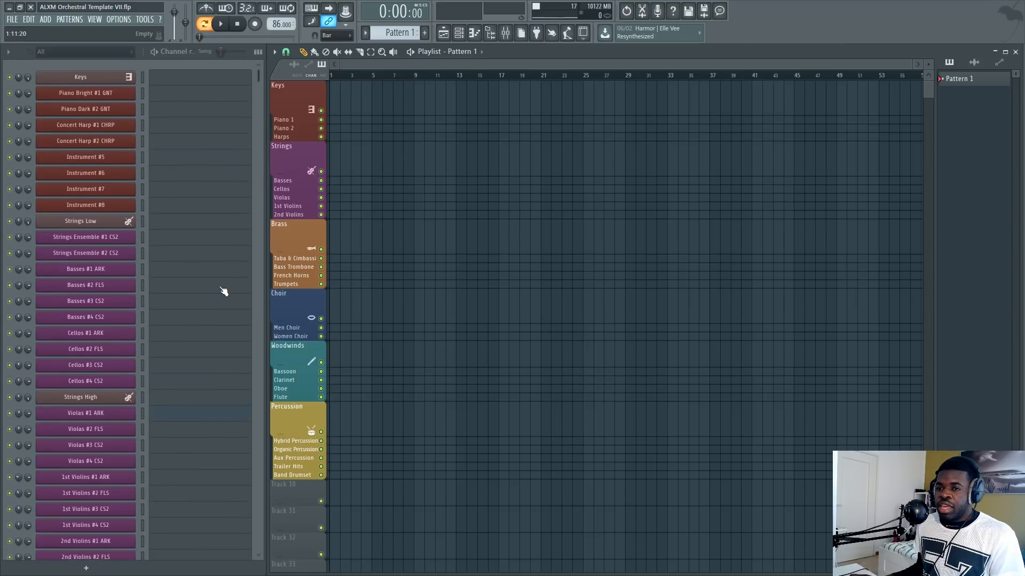
{"action": "scroll", "coordinate": [223, 291], "scroll_direction": "down", "scroll_amount": 20}
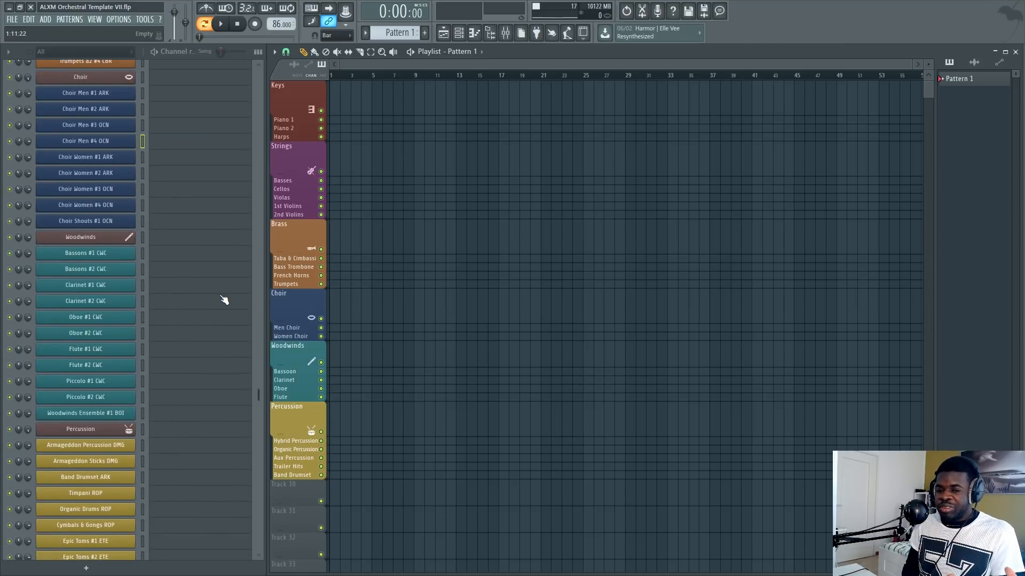
{"action": "scroll", "coordinate": [224, 300], "scroll_direction": "down", "scroll_amount": 20}
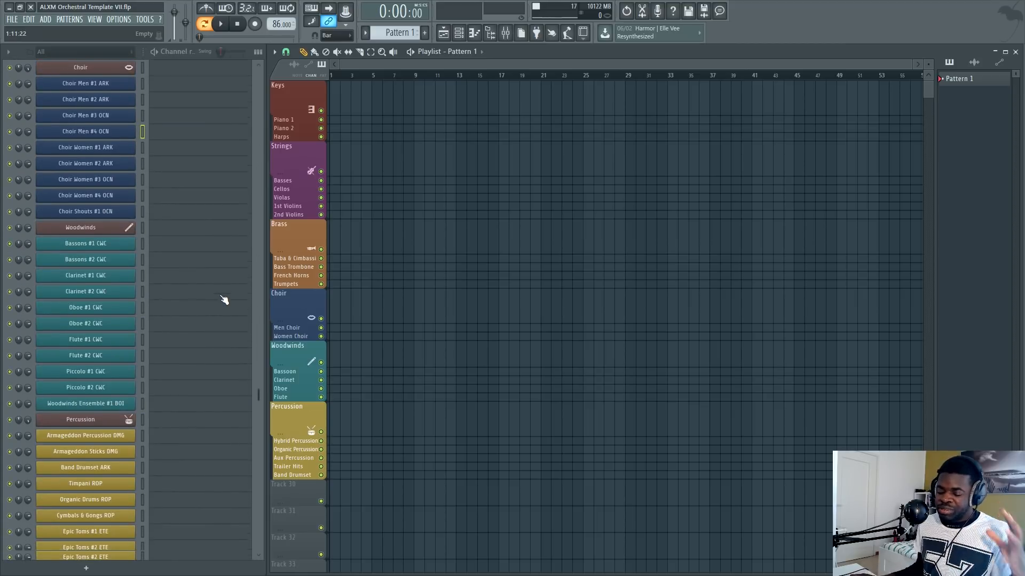
{"action": "scroll", "coordinate": [222, 294], "scroll_direction": "down", "scroll_amount": 1}
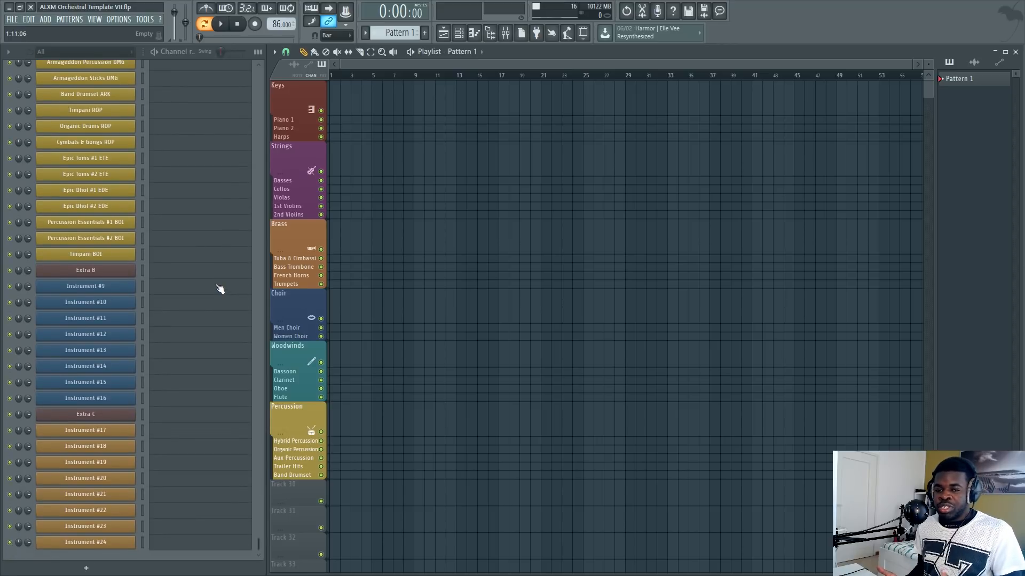